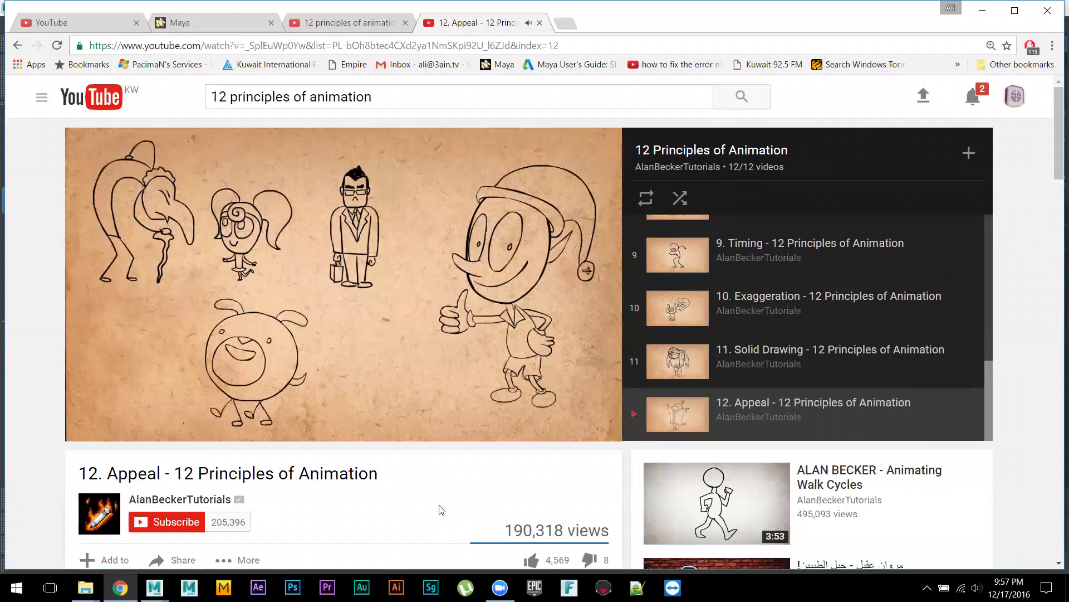
# Pause the Appeal video and return to the first entries of the 12 Principles of Animation playlist.
pyautogui.moveTo(443, 323)
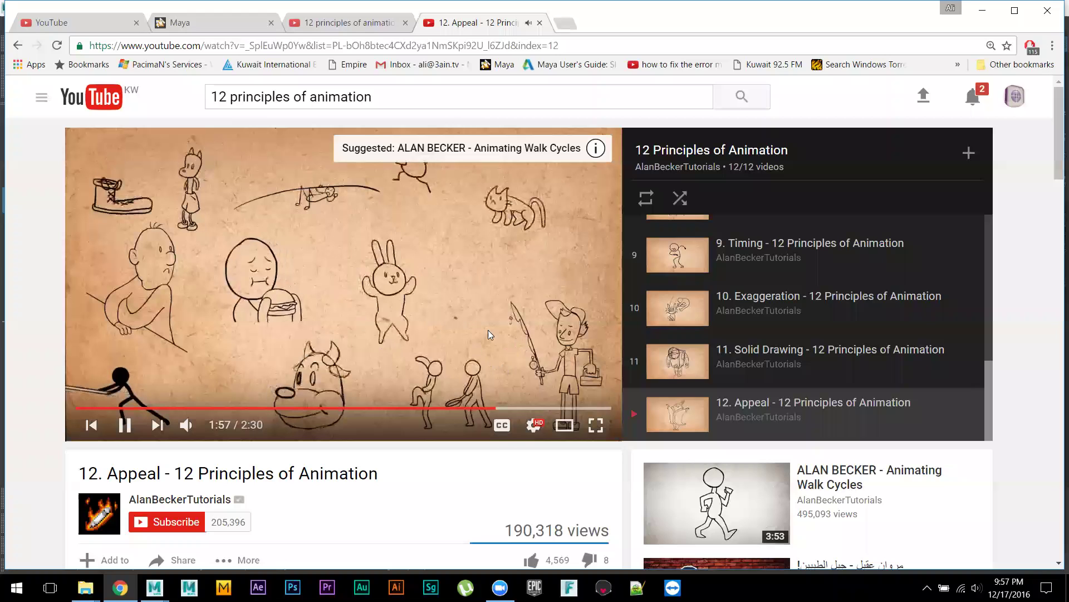
pyautogui.click(408, 289)
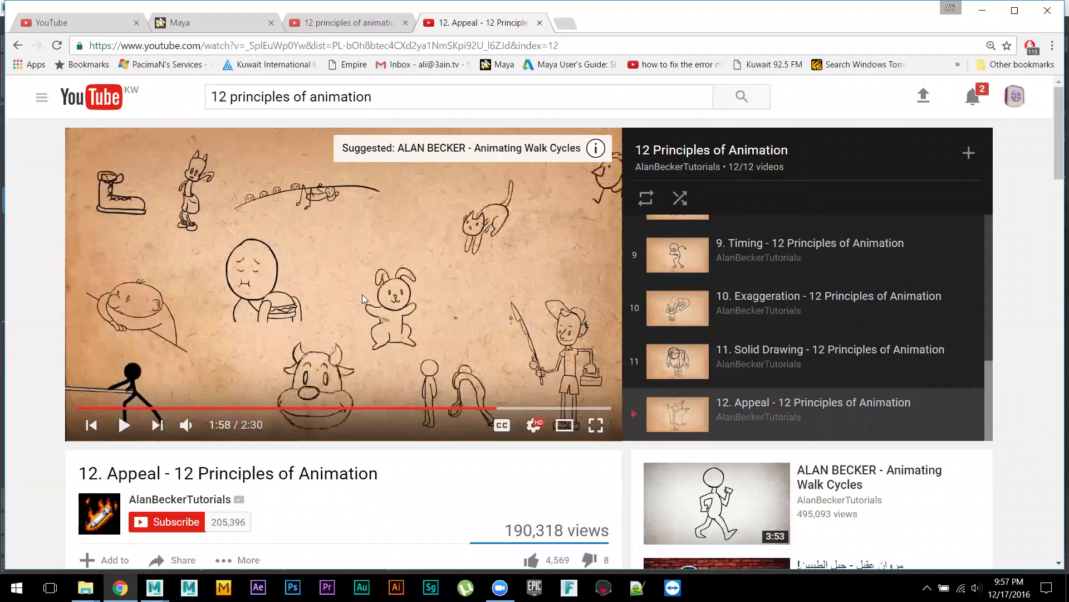
pyautogui.scroll(8, 688, 335)
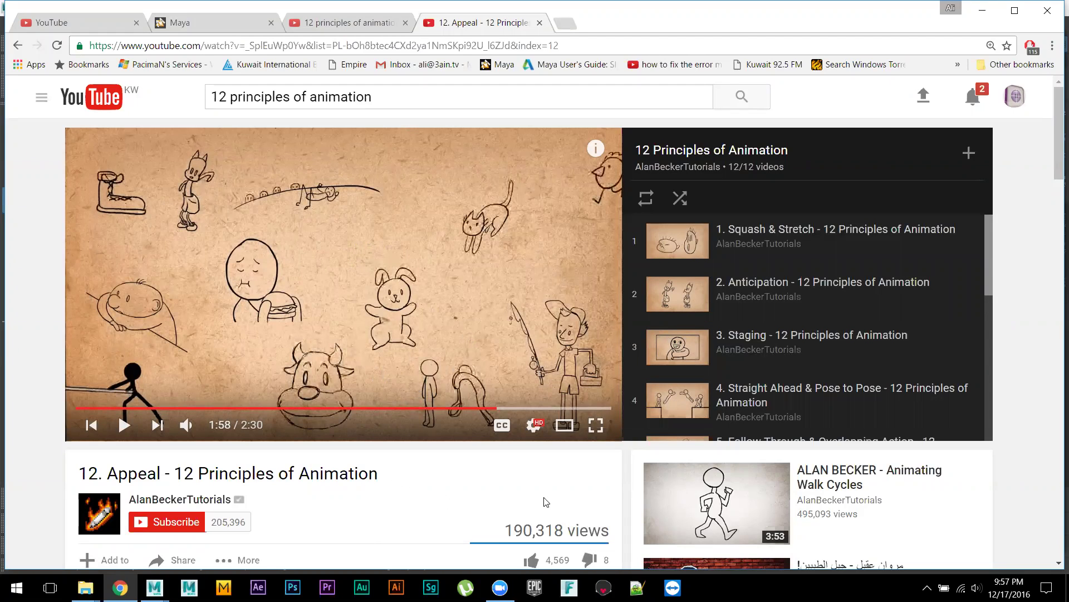
# Switch to Maya and replace the current ball and character scene with a new empty one without saving.
pyautogui.click(154, 587)
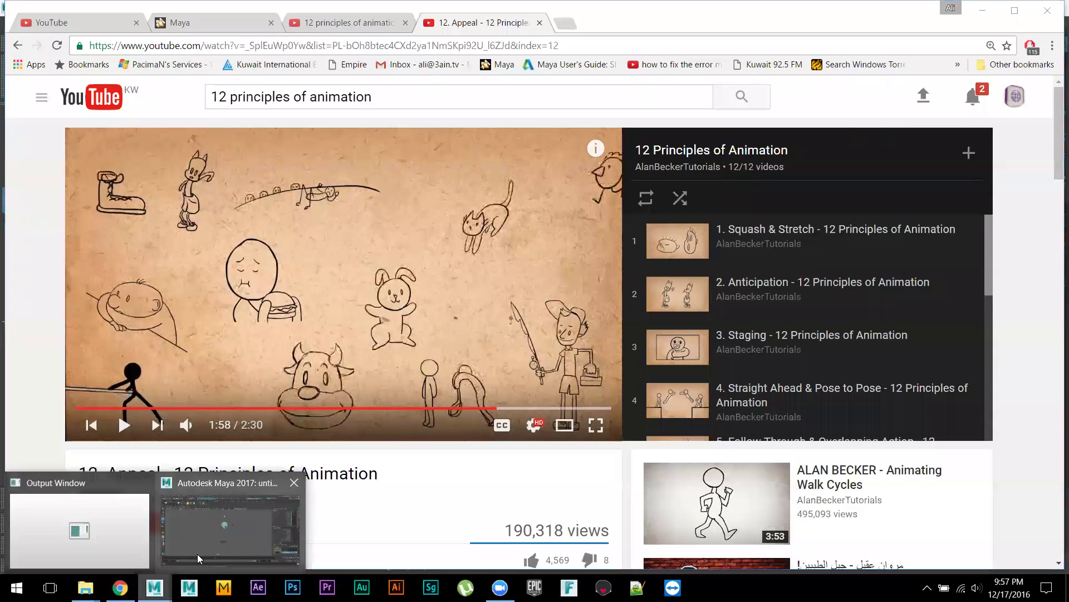
pyautogui.click(198, 554)
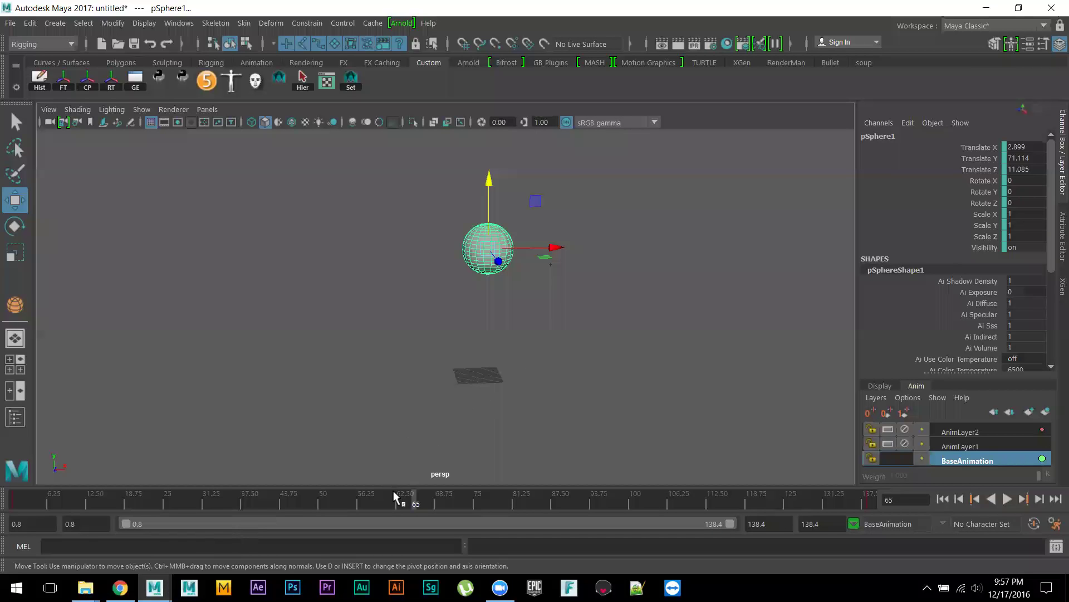
pyautogui.click(161, 501)
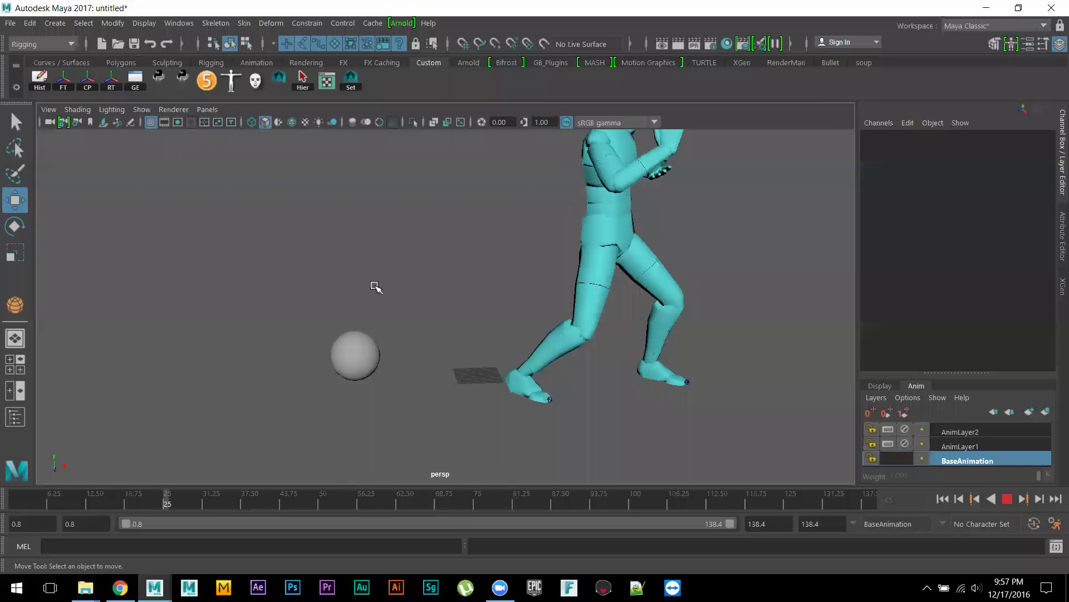
pyautogui.press('Escape')
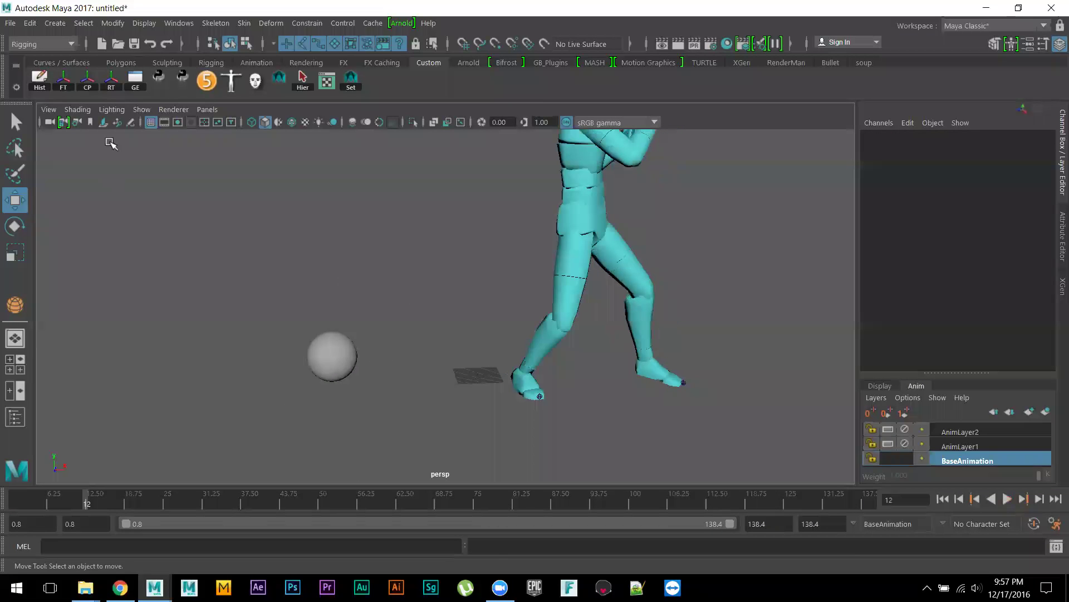
pyautogui.click(102, 45)
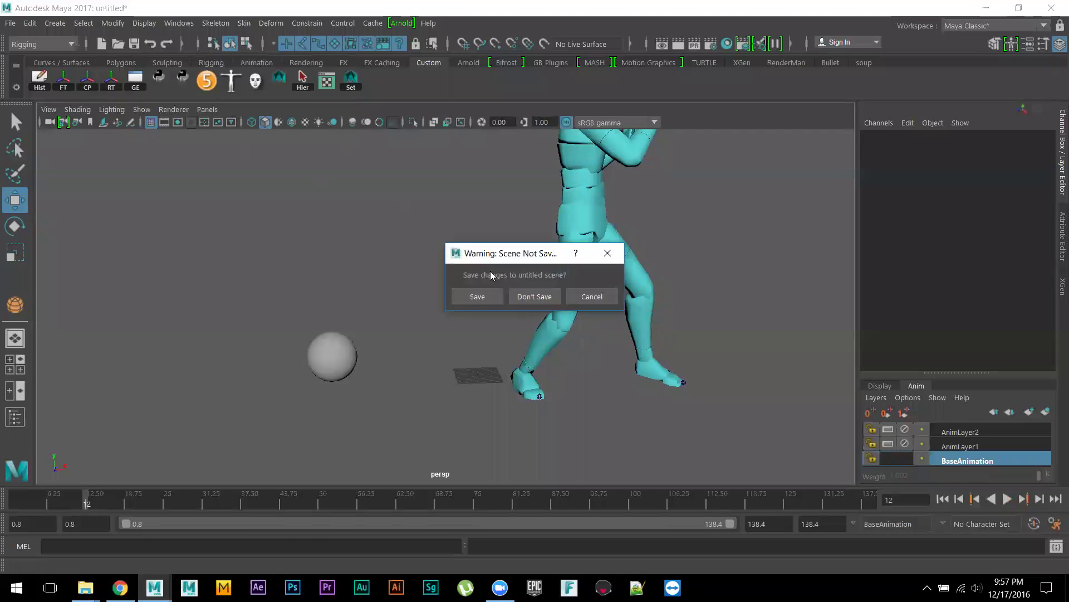
pyautogui.click(534, 296)
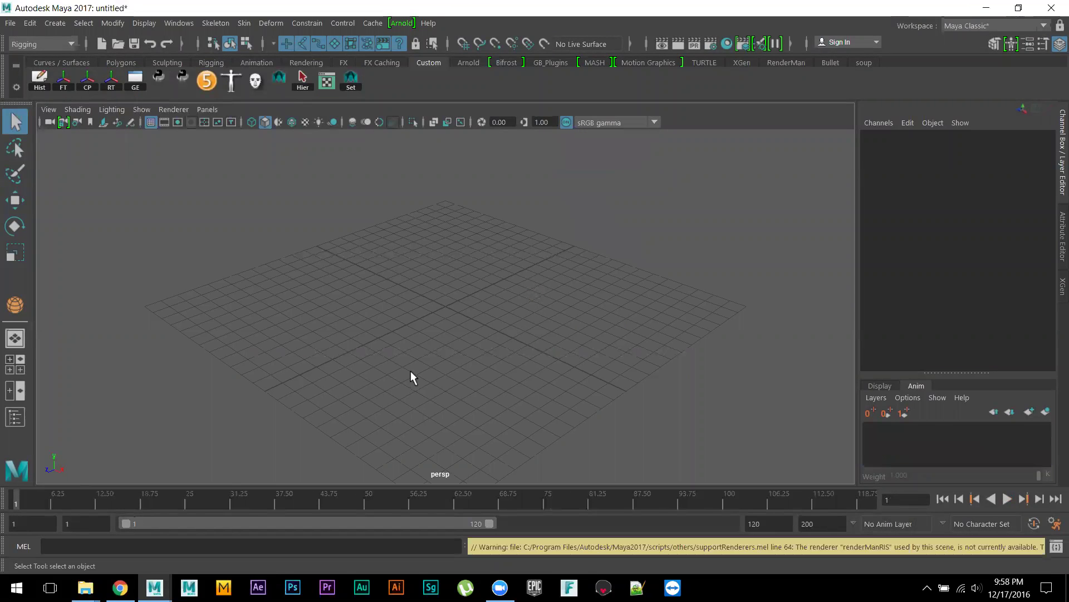
# Open the video "10 Ghosting Tween Machine in Animation Principles on Vimeo.mp4" from the 01_Animation Principle folder in VLC.
pyautogui.moveTo(120, 587)
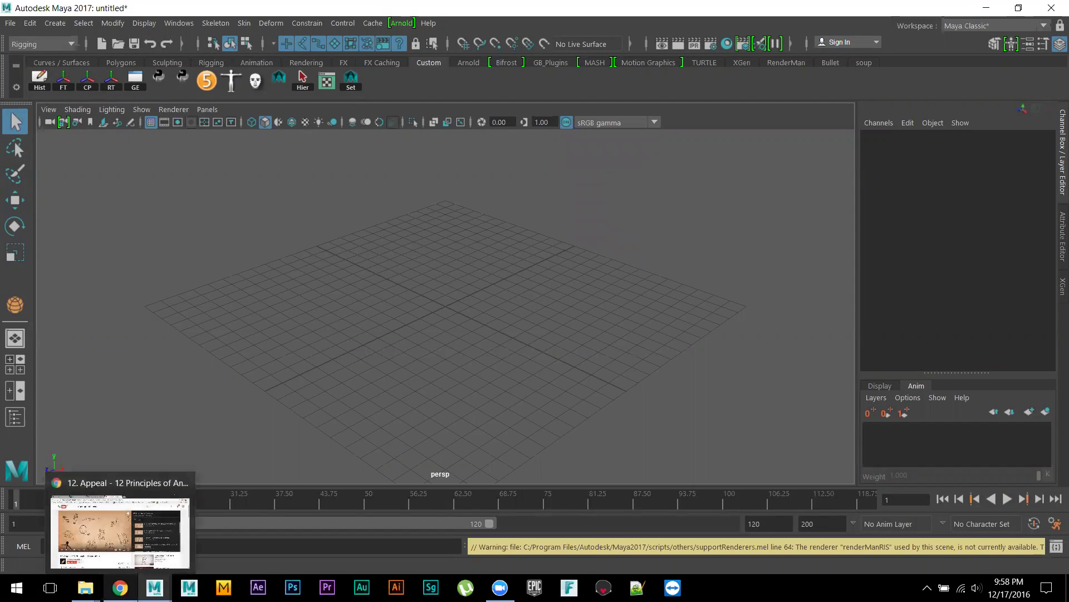
pyautogui.moveTo(85, 588)
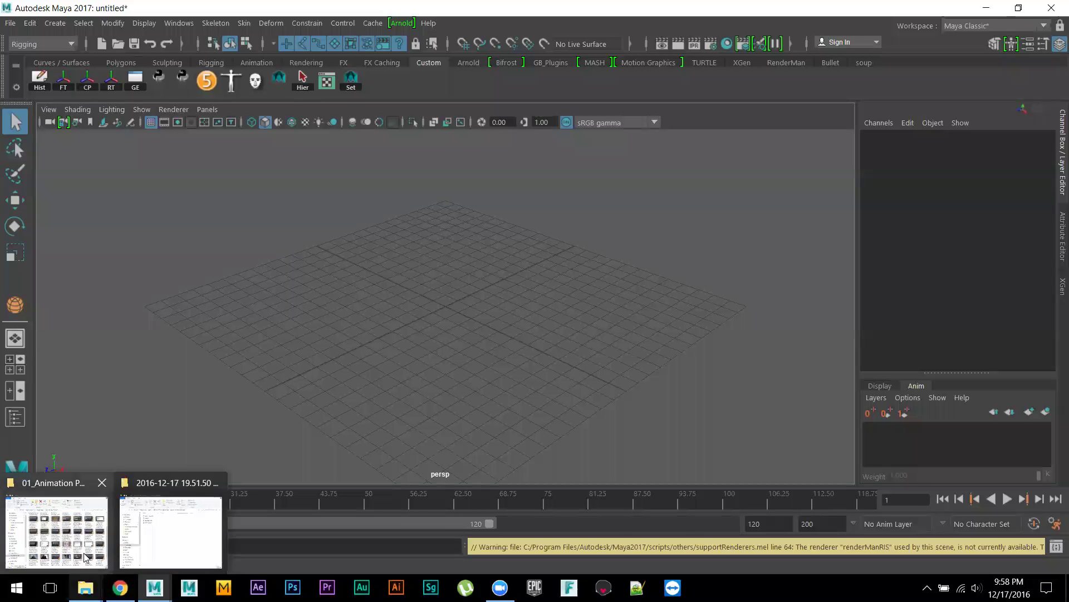
pyautogui.click(61, 534)
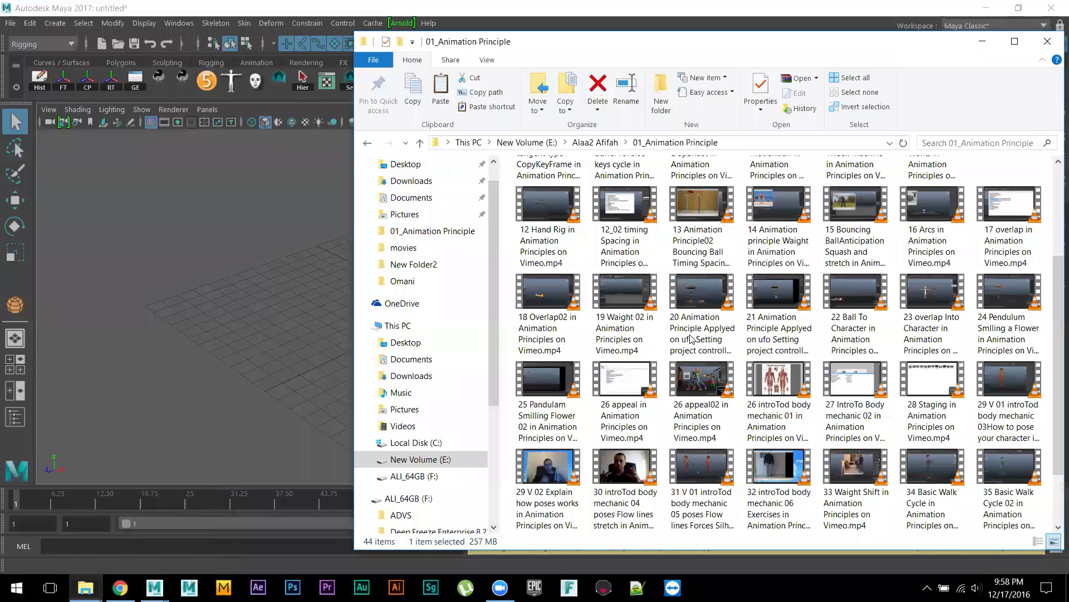
pyautogui.press('Up')
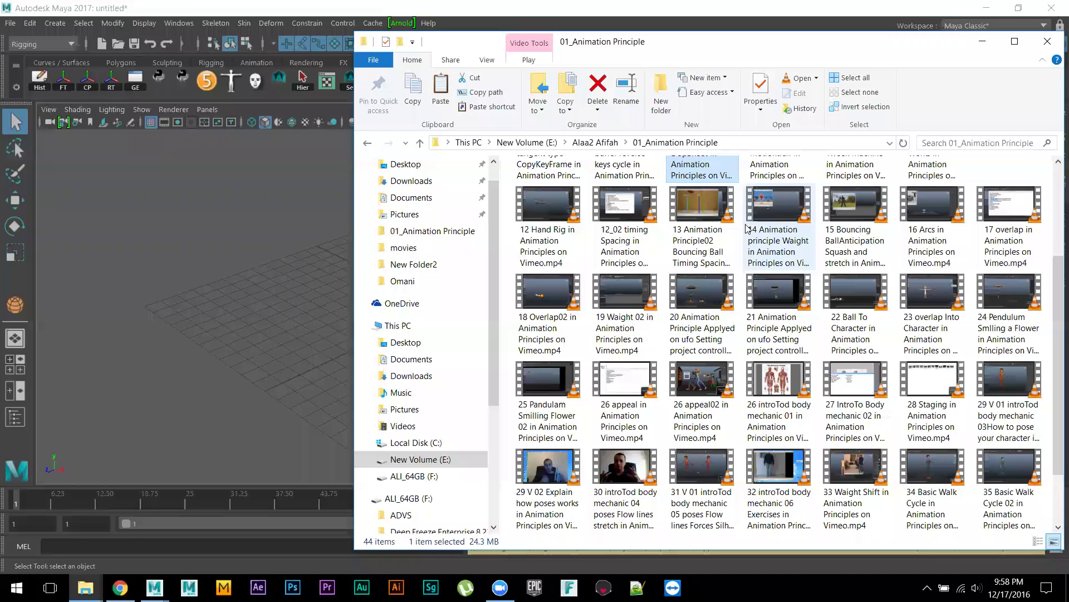
pyautogui.scroll(3, 882, 340)
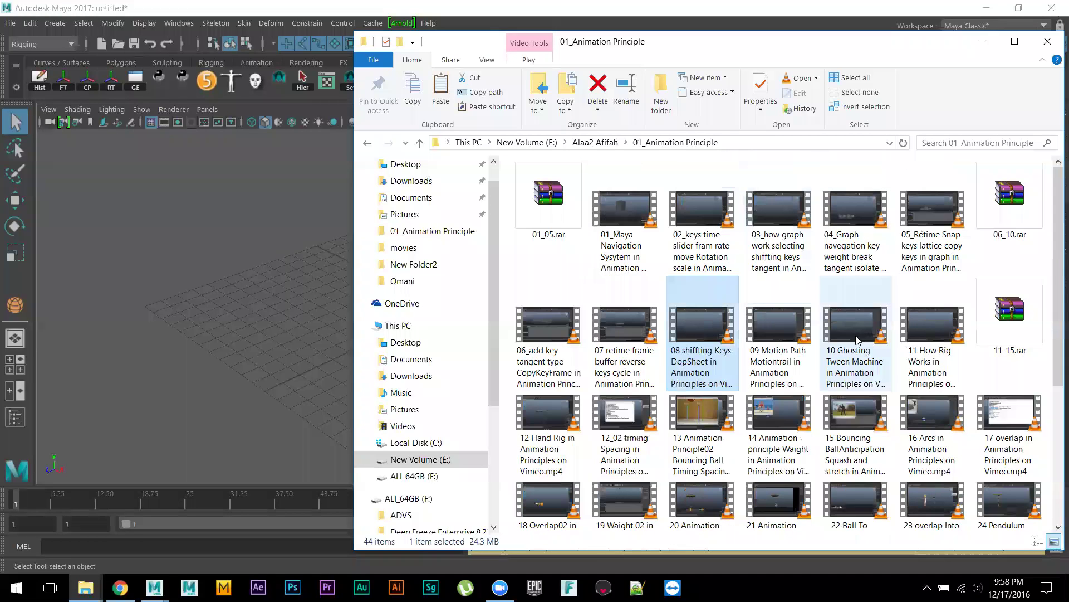
pyautogui.click(852, 330)
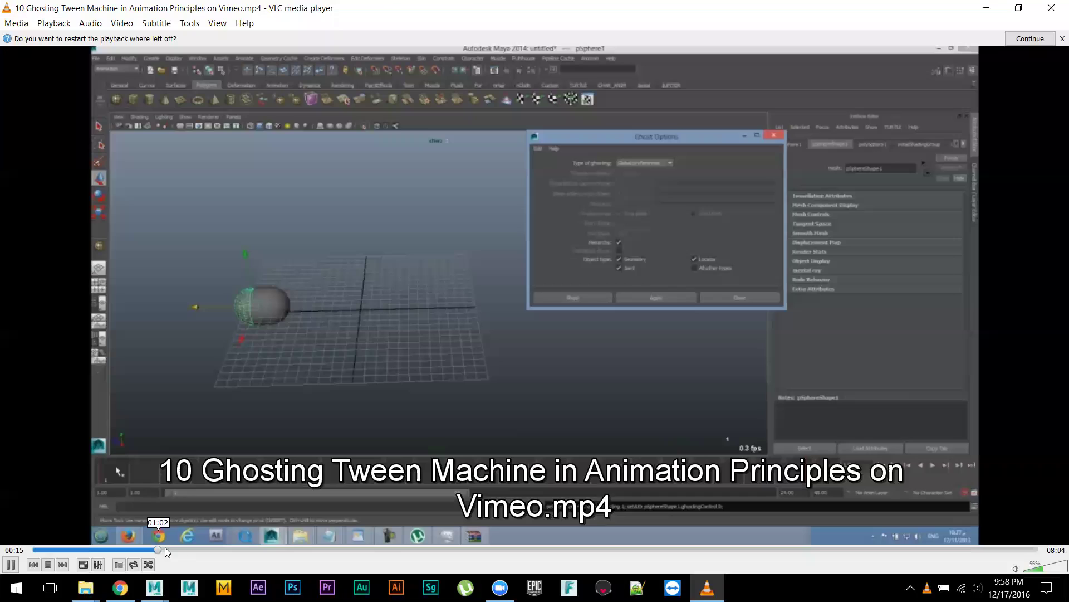
# Skim the video's section on the Ghost Options, from about 01:43 to about 03:13.
pyautogui.click(248, 549)
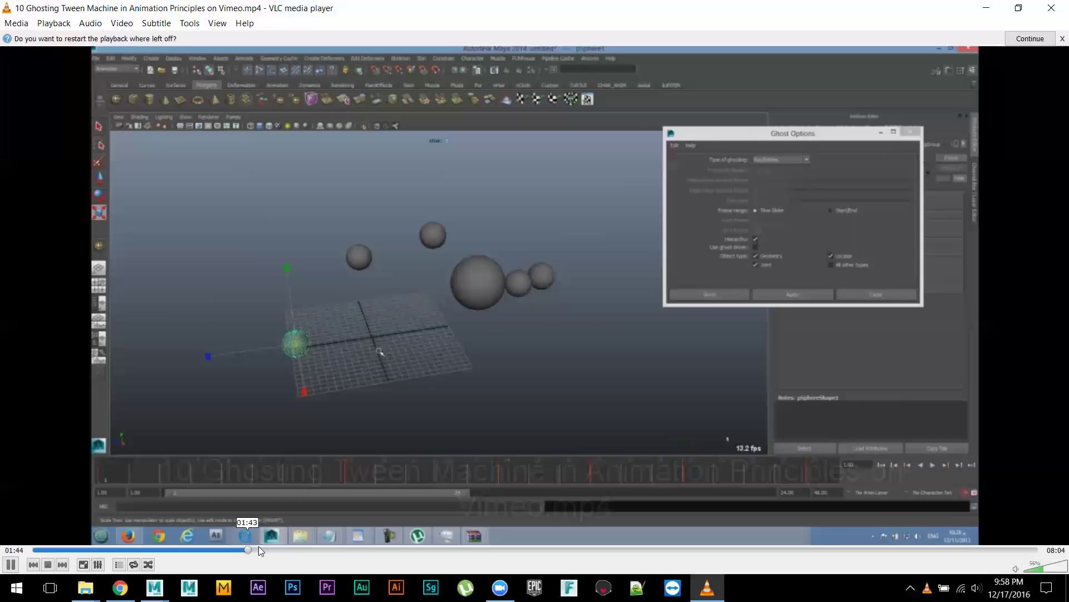
pyautogui.click(273, 550)
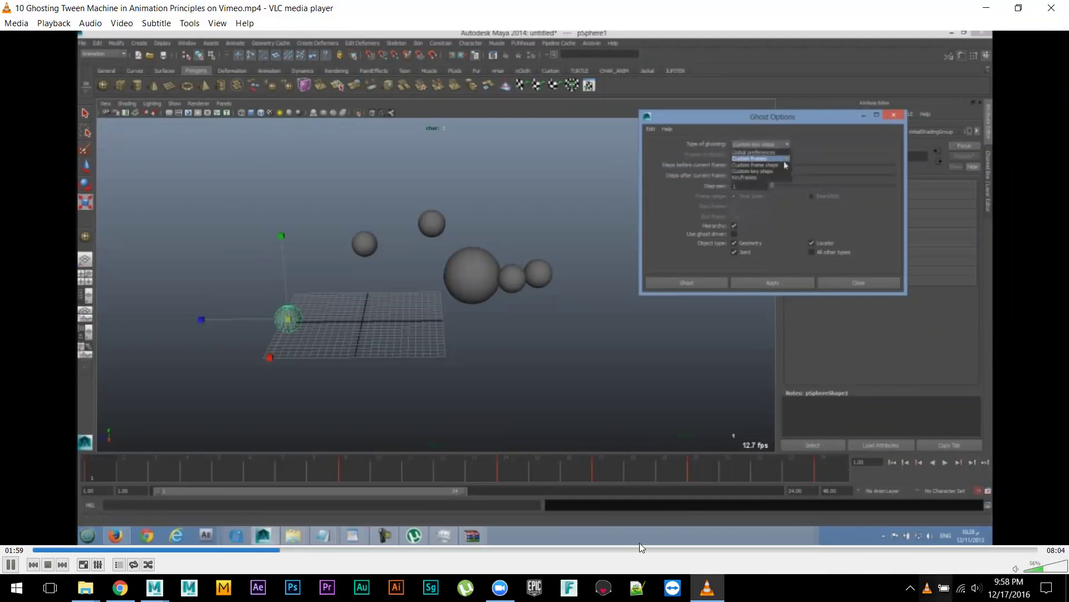
pyautogui.click(335, 549)
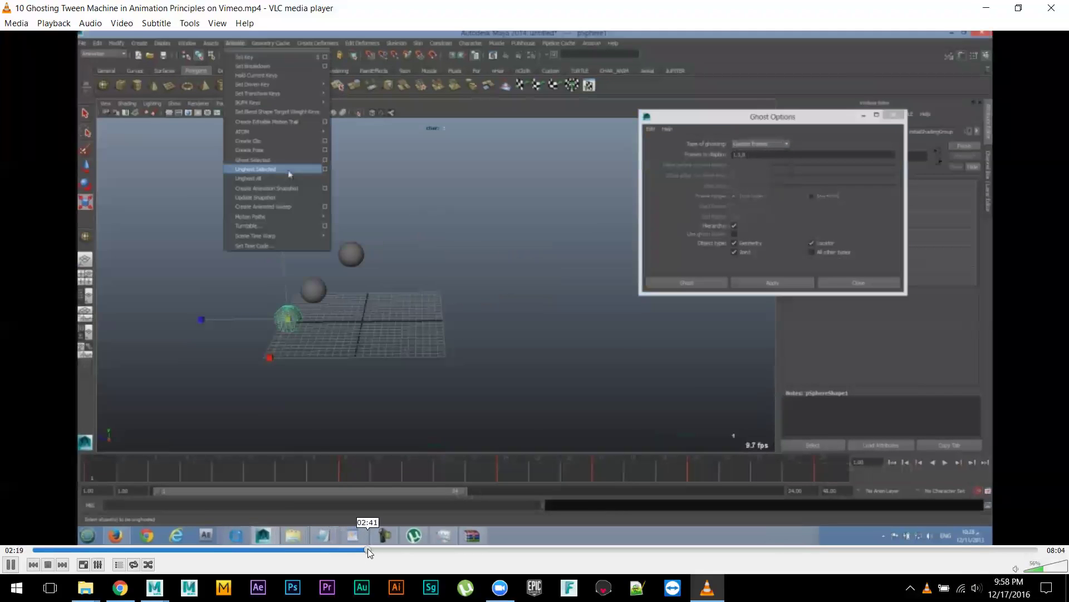
pyautogui.click(368, 548)
pyautogui.click(433, 551)
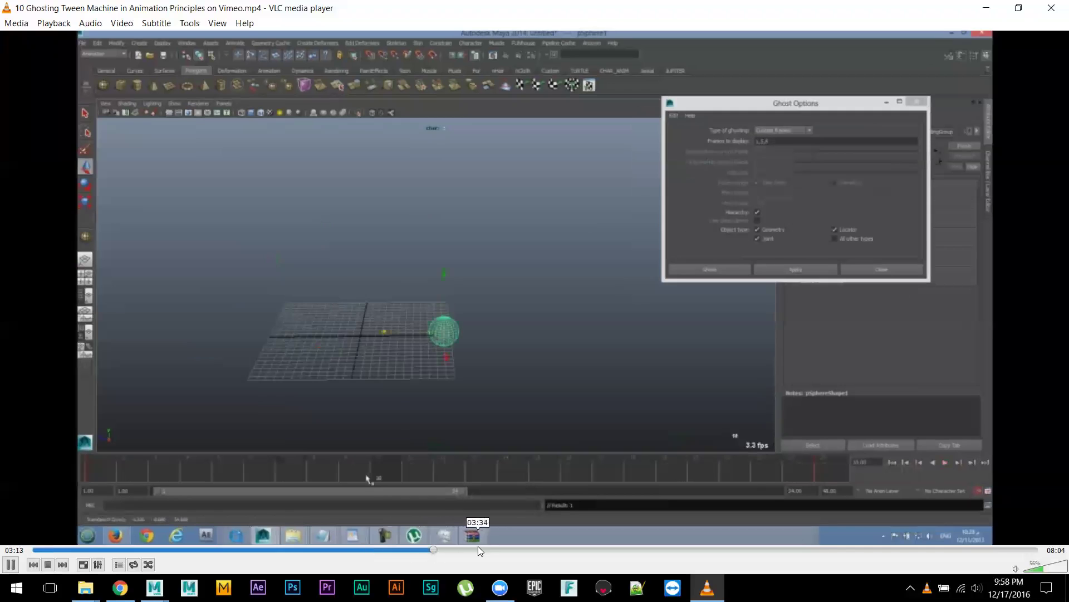
# Skim the tweenMachine section from about 03:54 to beyond 07:20 and stop the playback.
pyautogui.click(517, 549)
pyautogui.click(568, 550)
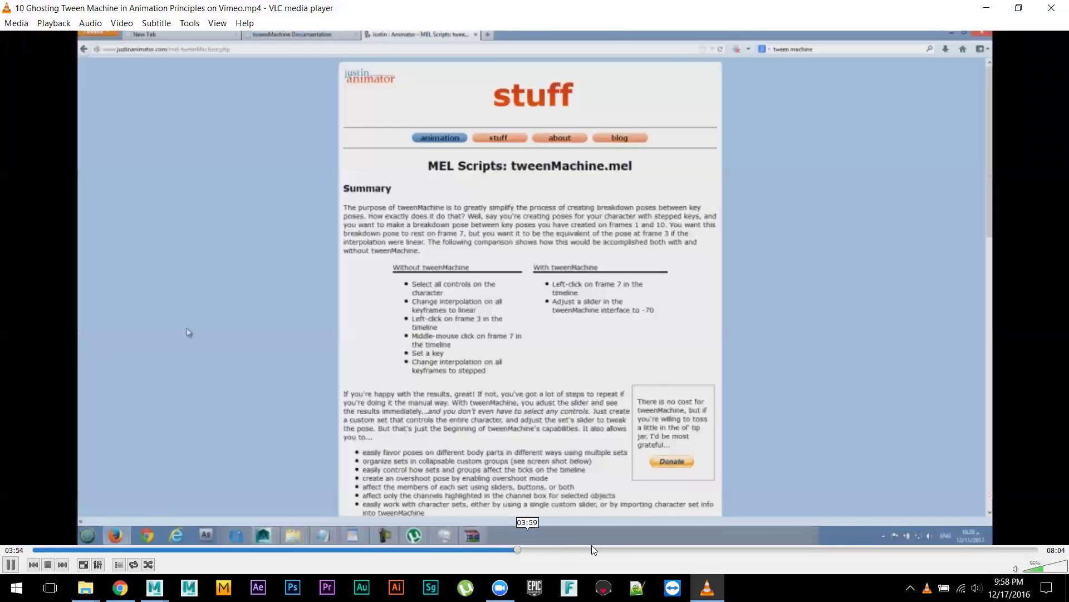
pyautogui.click(715, 549)
pyautogui.click(756, 549)
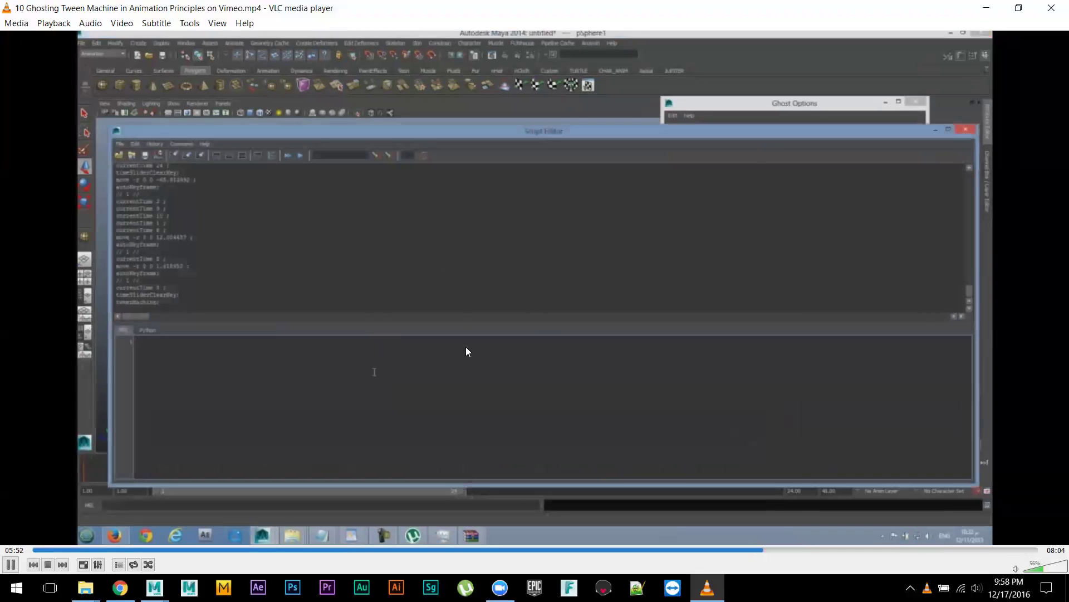
pyautogui.click(804, 552)
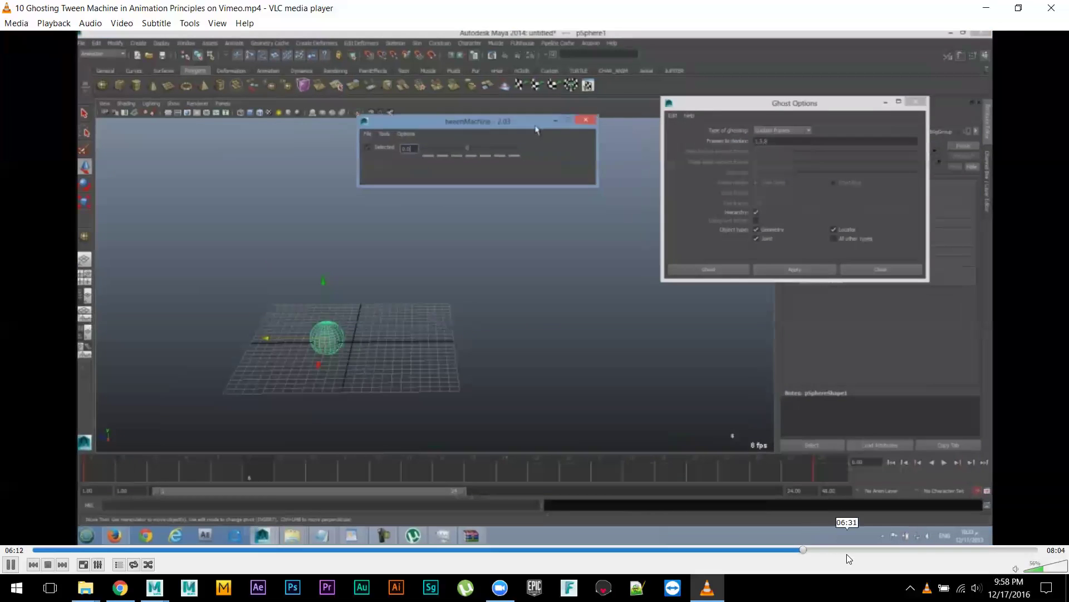
pyautogui.click(898, 551)
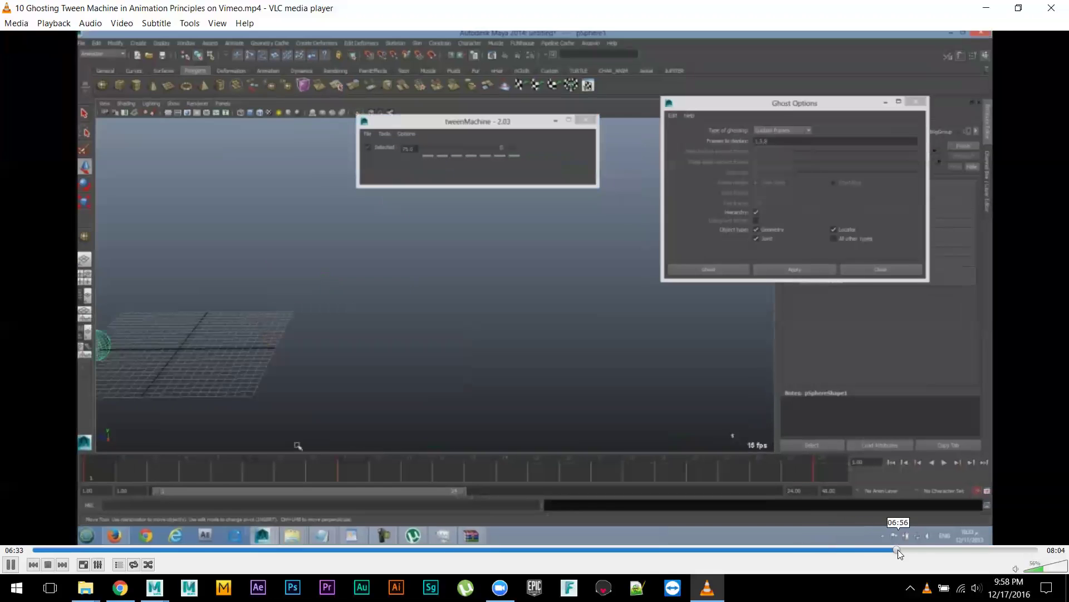
pyautogui.click(948, 550)
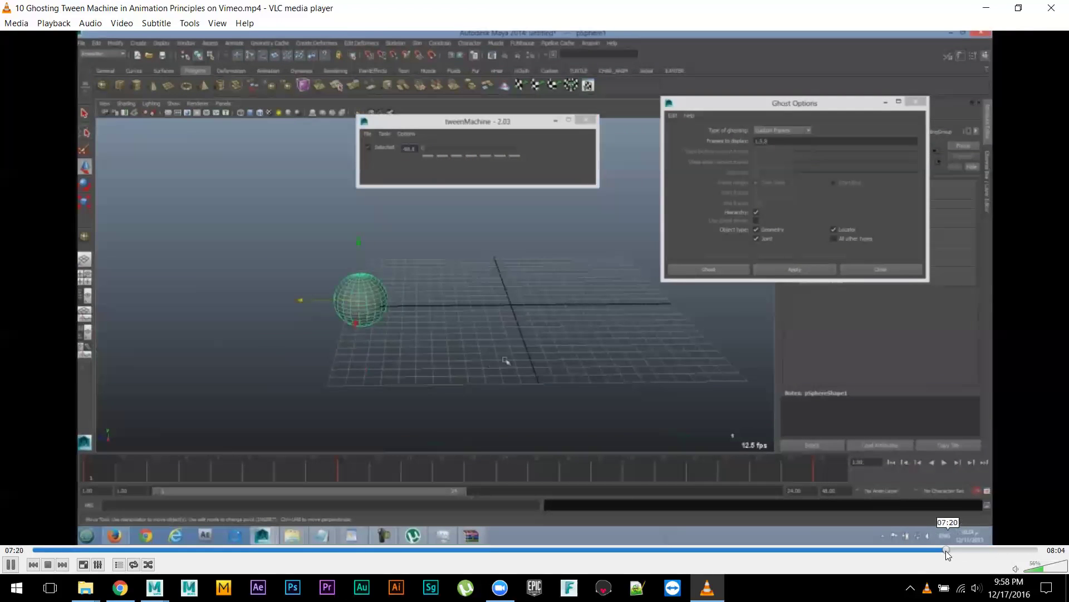
pyautogui.click(980, 551)
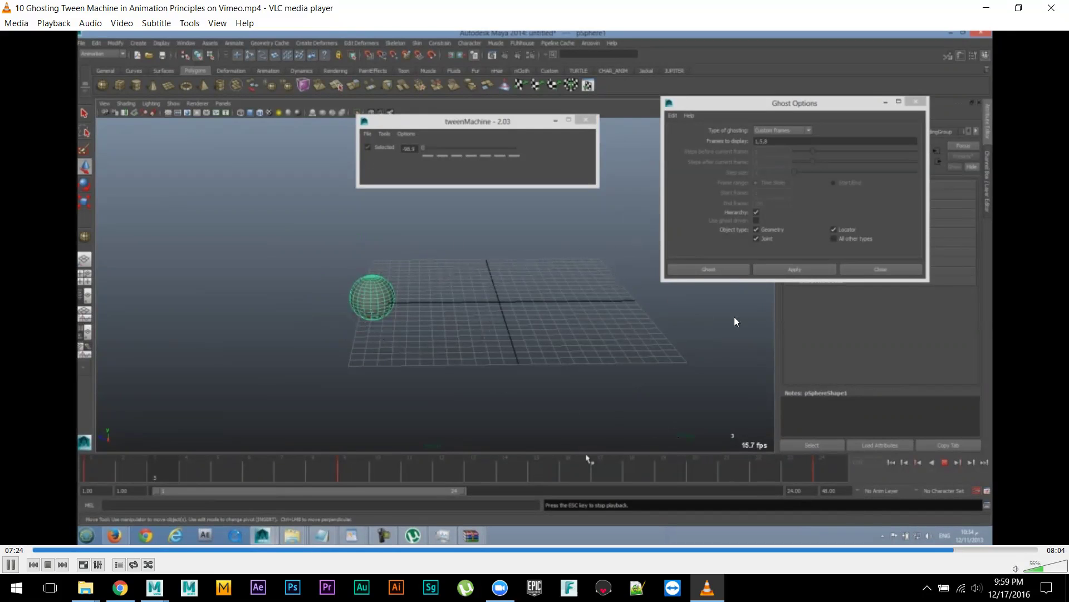
pyautogui.press('s')
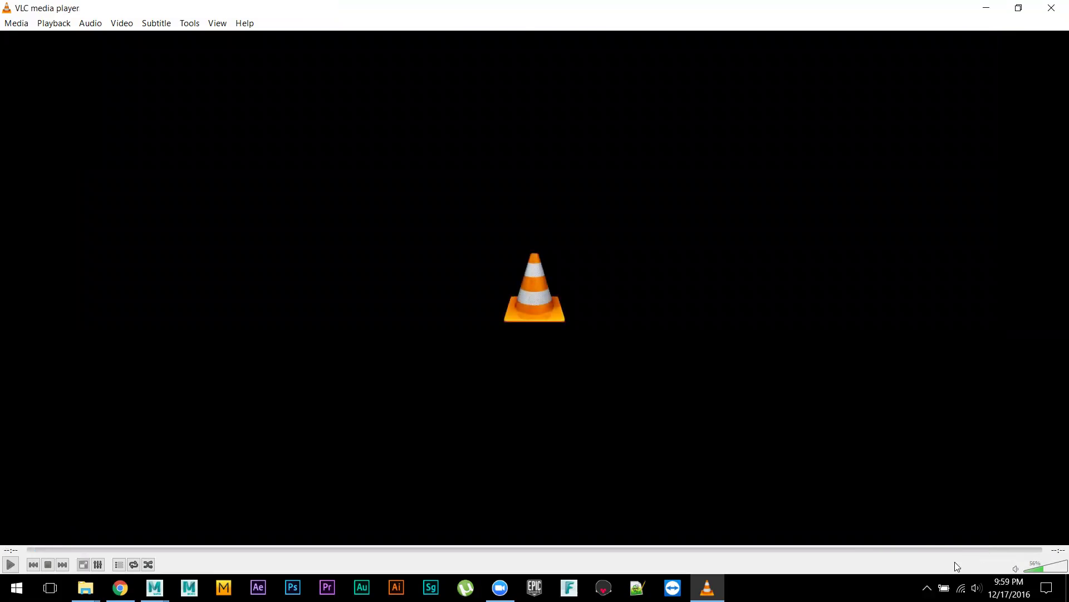
# Play the video again and review the ghosting section and the tweenMachine web search at about 03:48.
pyautogui.click(10, 565)
pyautogui.click(100, 548)
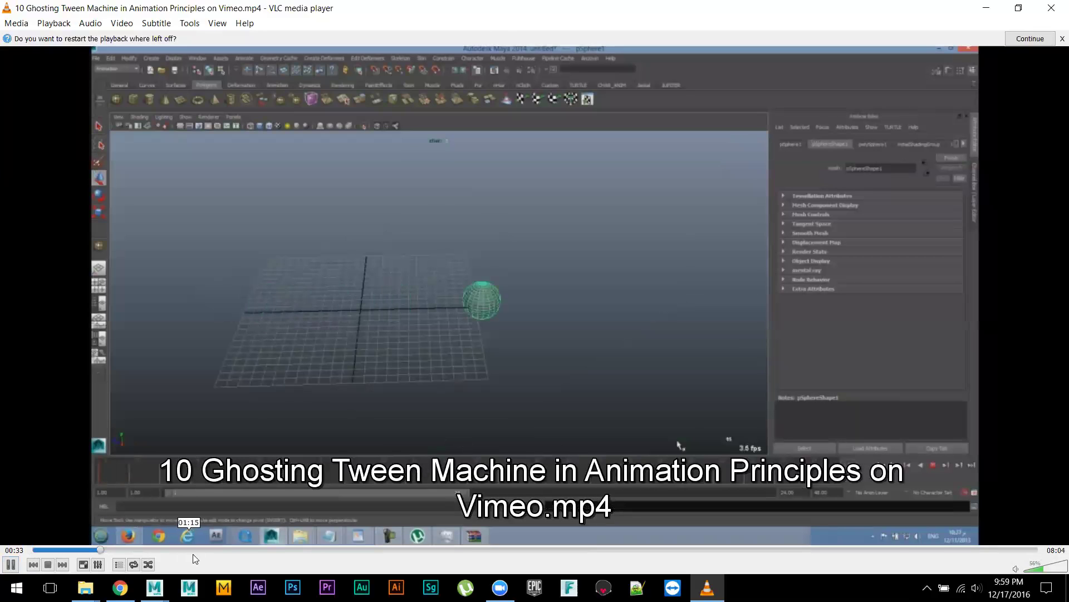
pyautogui.moveTo(217, 549); pyautogui.dragTo(445, 548)
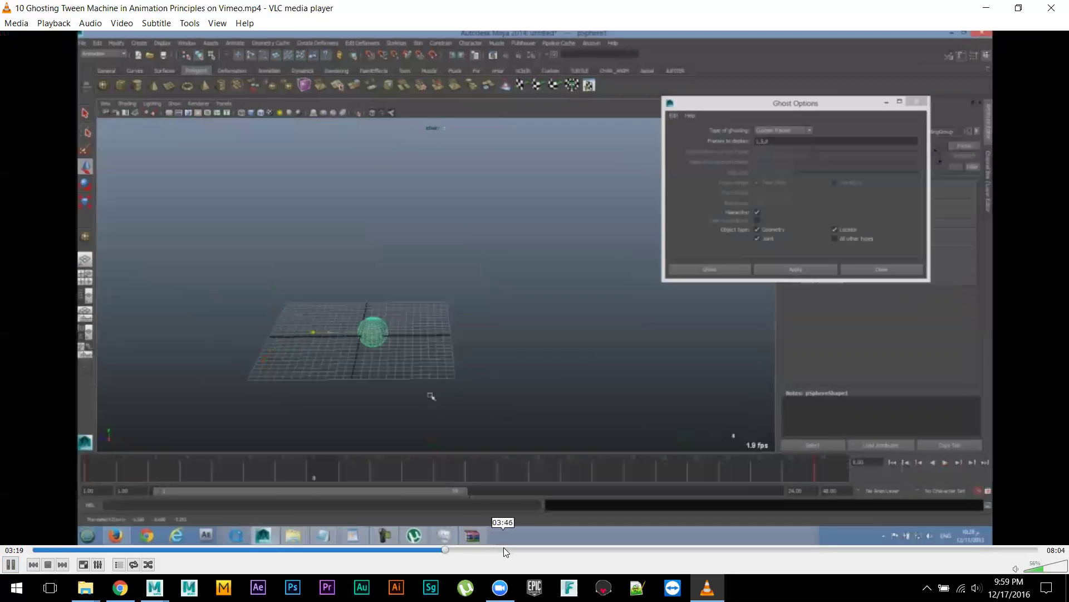
pyautogui.click(504, 549)
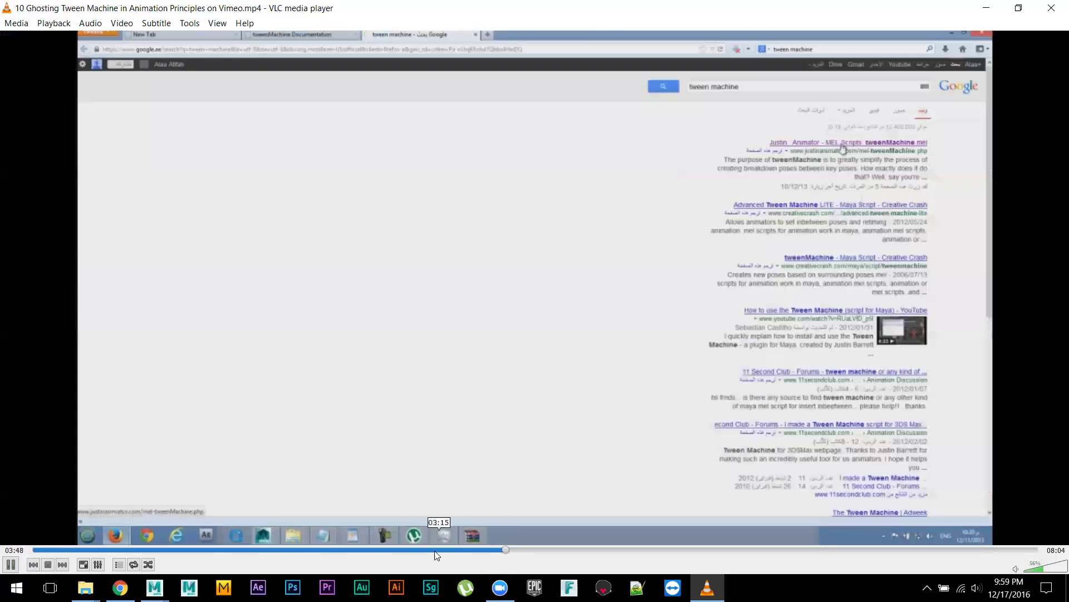
pyautogui.click(423, 549)
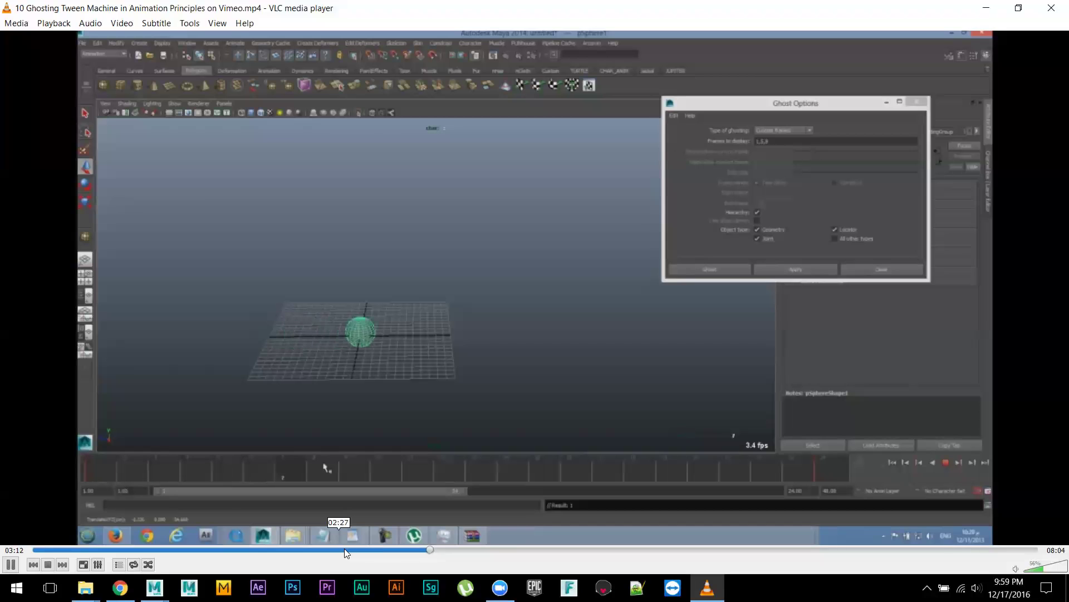
# Skip through the tweenMachine download and installation instructions and pause at the tool's demonstration at 06:10.
pyautogui.click(504, 549)
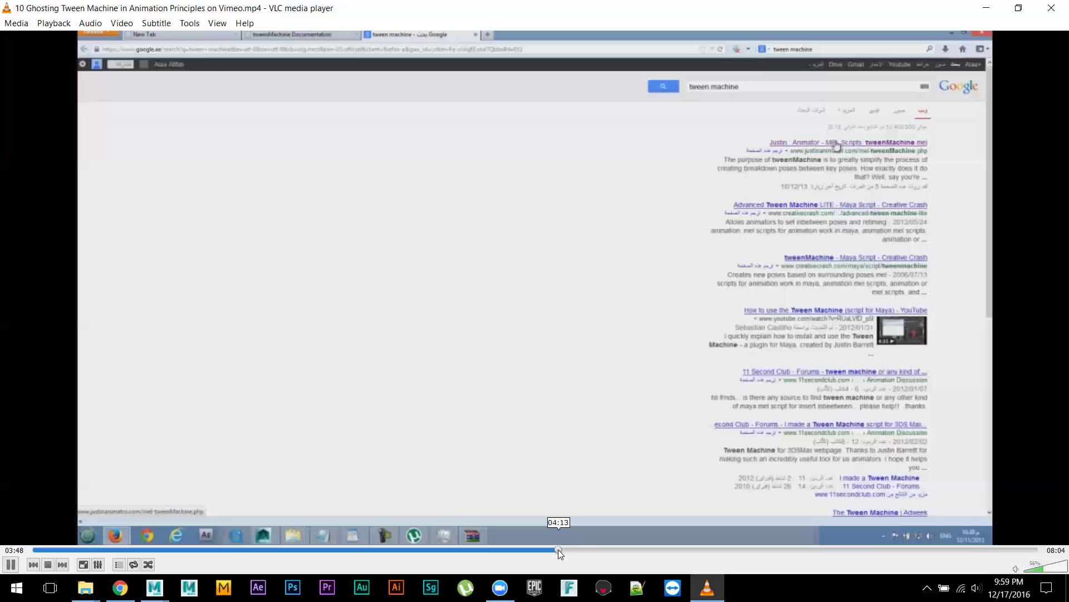
pyautogui.click(641, 549)
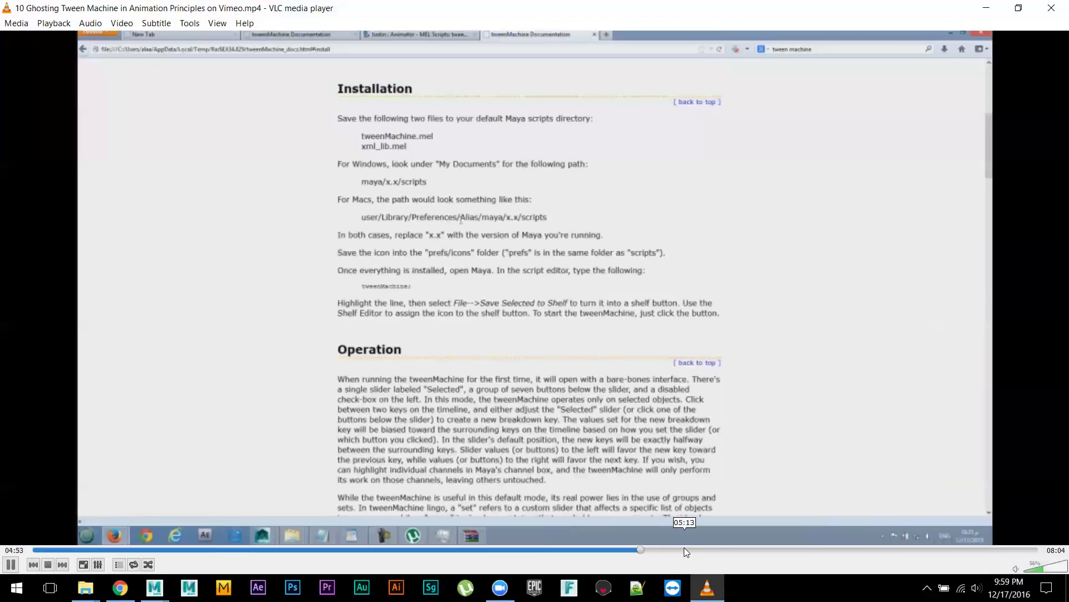
pyautogui.click(685, 550)
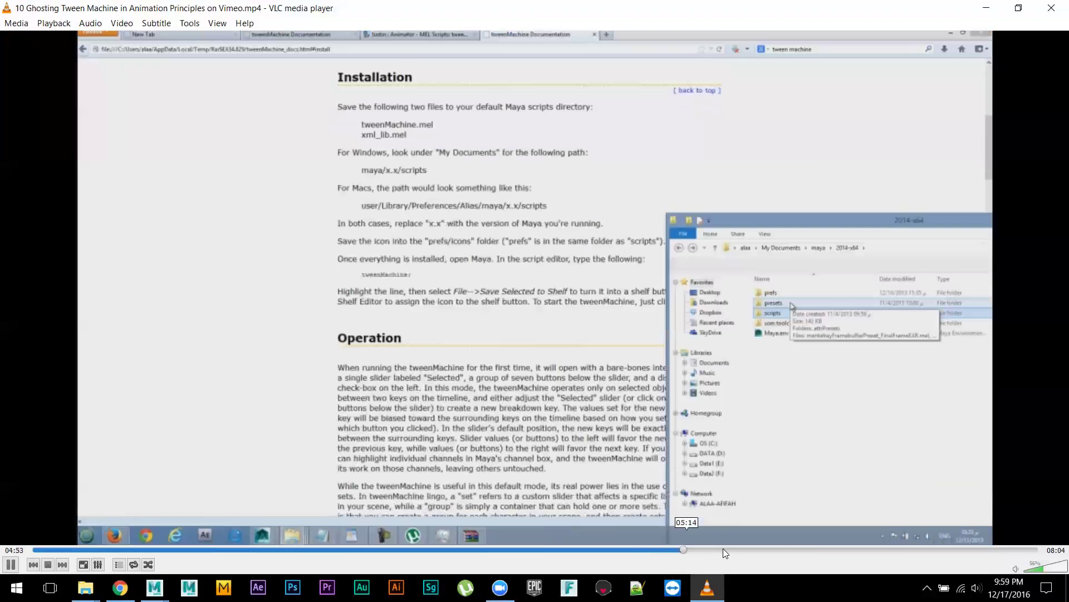
pyautogui.click(722, 550)
pyautogui.click(802, 550)
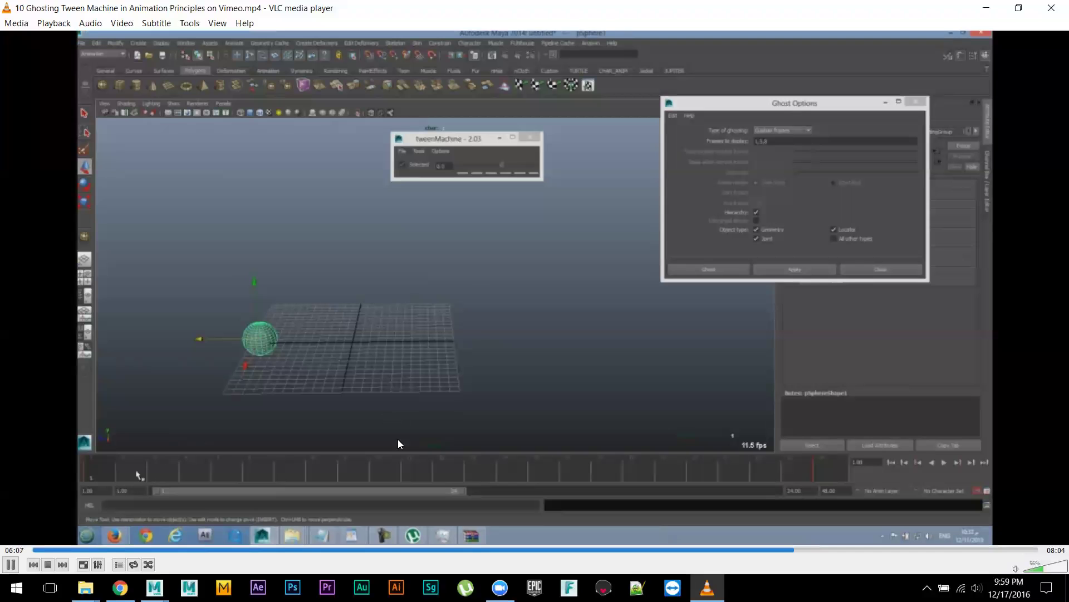
pyautogui.click(10, 565)
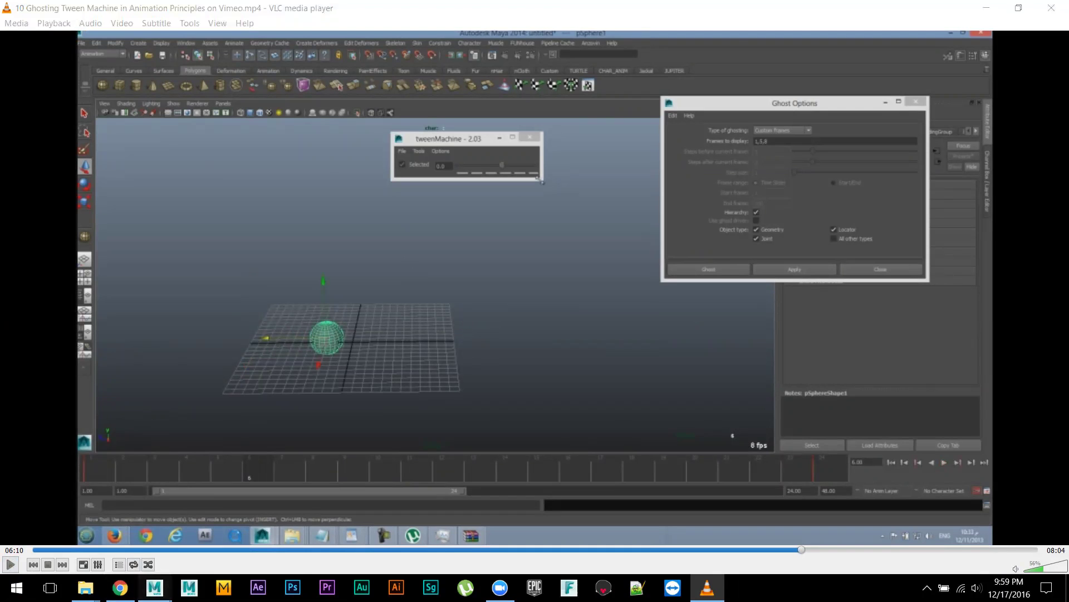
# Switch to the empty Maya scene and create a polygon sphere beside the grid, at about X -15.2, Y 2.3, Z 0.4.
pyautogui.moveTo(155, 587)
pyautogui.click(209, 532)
pyautogui.keyDown('alt'); pyautogui.moveTo(358, 340); pyautogui.dragTo(391, 288); pyautogui.keyUp('alt')
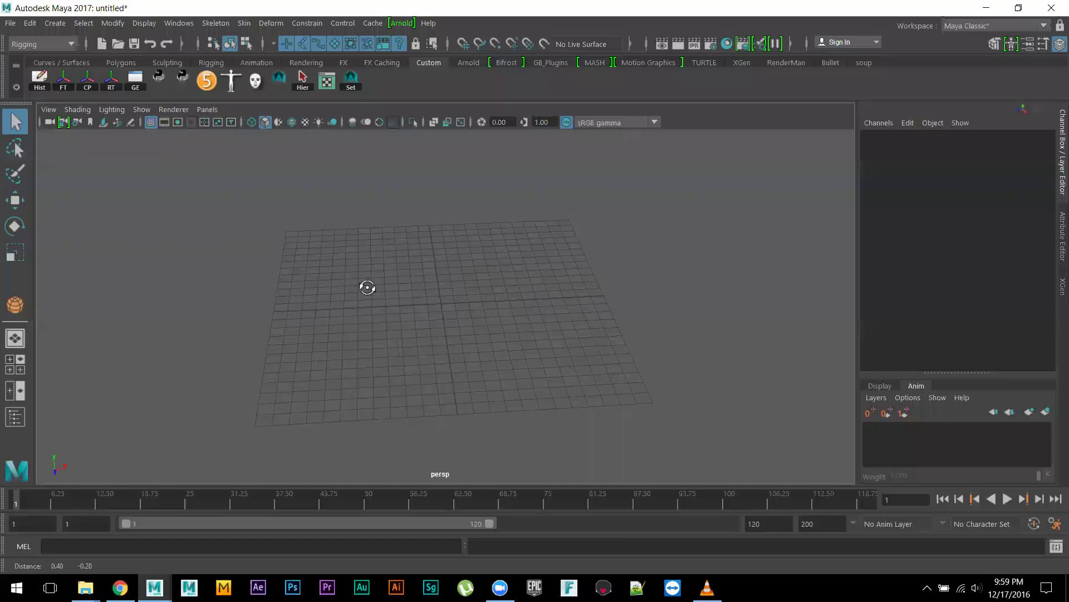
pyautogui.press('space')
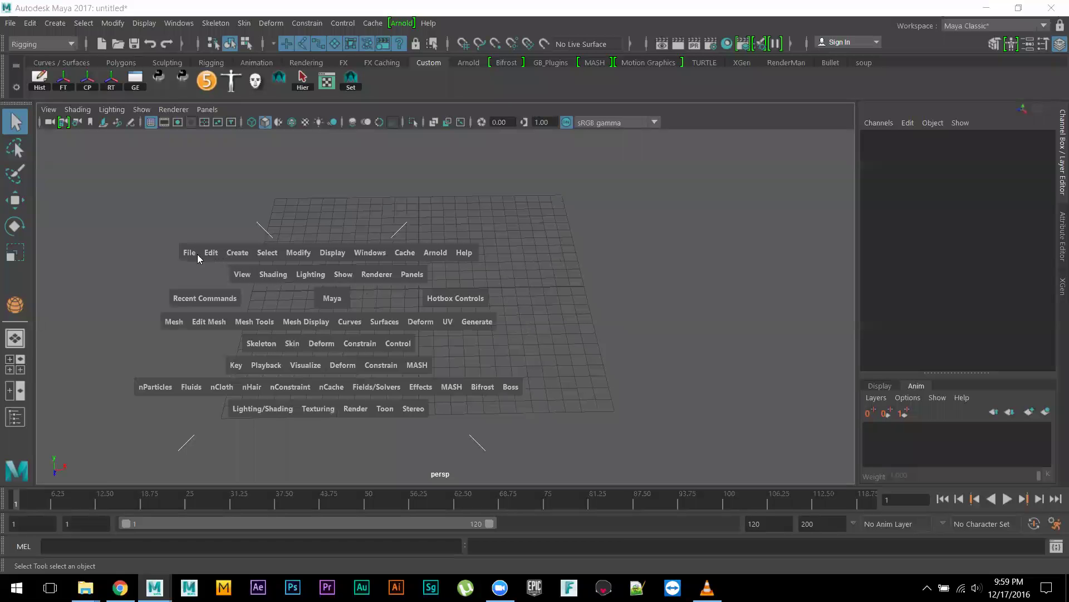
pyautogui.click(245, 253)
pyautogui.moveTo(304, 306)
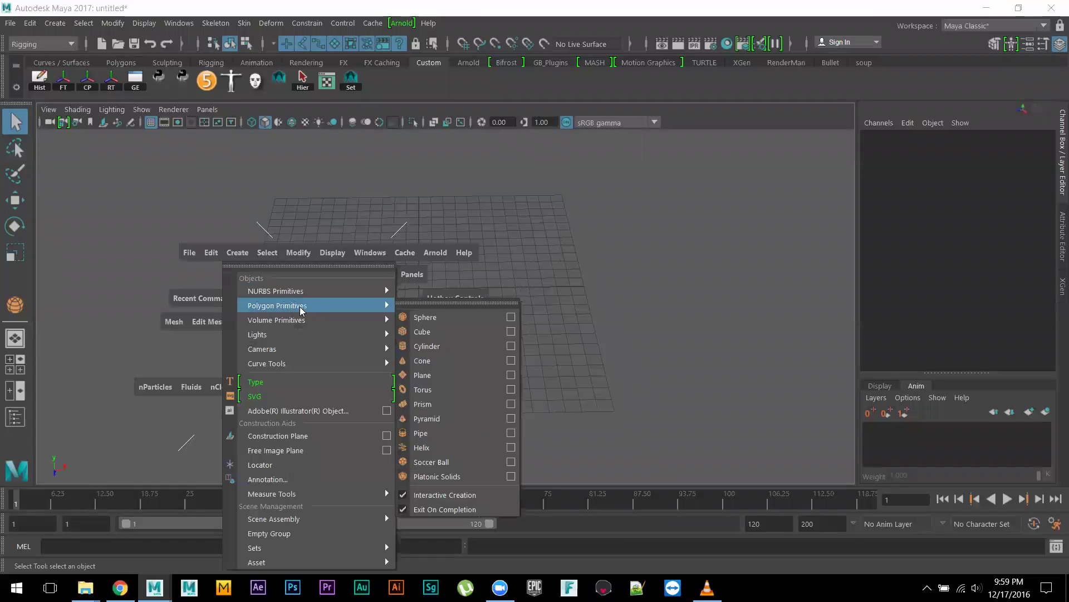
pyautogui.click(424, 317)
pyautogui.moveTo(205, 292); pyautogui.dragTo(286, 375)
pyautogui.moveTo(286, 375)
pyautogui.keyDown('alt'); pyautogui.mouseDown(button='middle')
pyautogui.moveTo(268, 362)
pyautogui.moveTo(281, 360)
pyautogui.moveTo(276, 369)
pyautogui.mouseUp(button='middle'); pyautogui.keyUp('alt')
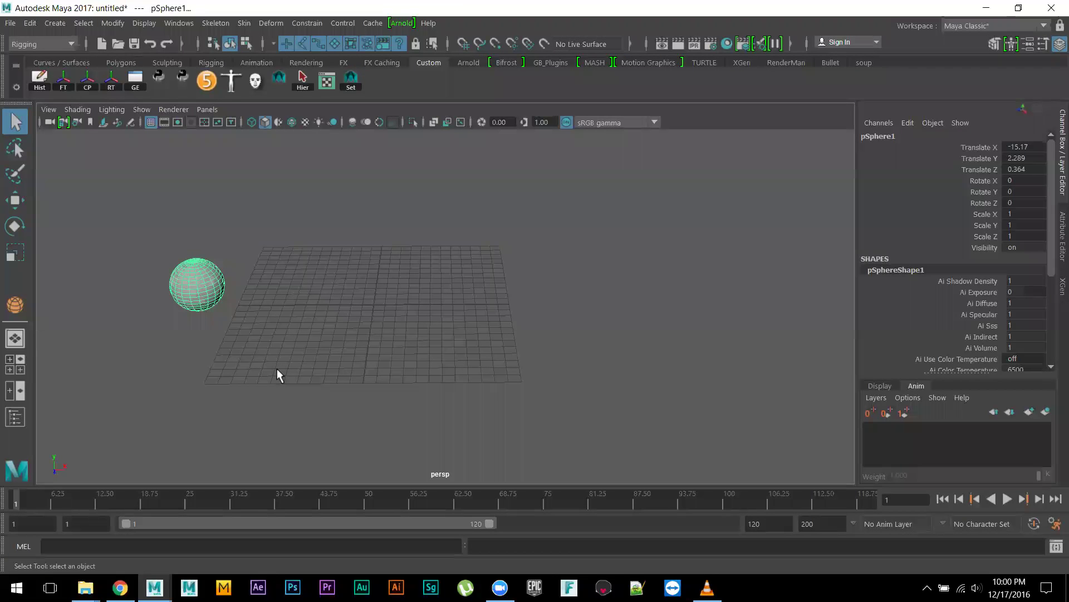
pyautogui.keyDown('alt'); pyautogui.moveTo(276, 366); pyautogui.dragTo(279, 369); pyautogui.keyUp('alt')
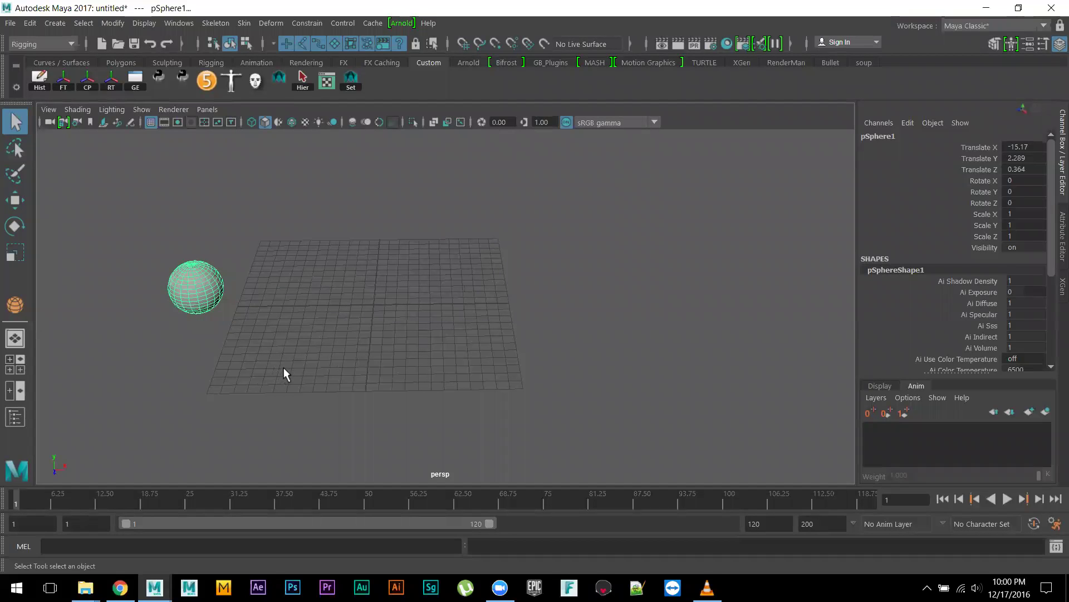
# Key the sphere at frame 1, then move it along X to about 32.6 at frame 120 and key it there.
pyautogui.press('s')
pyautogui.hotkey('alt', 'v')
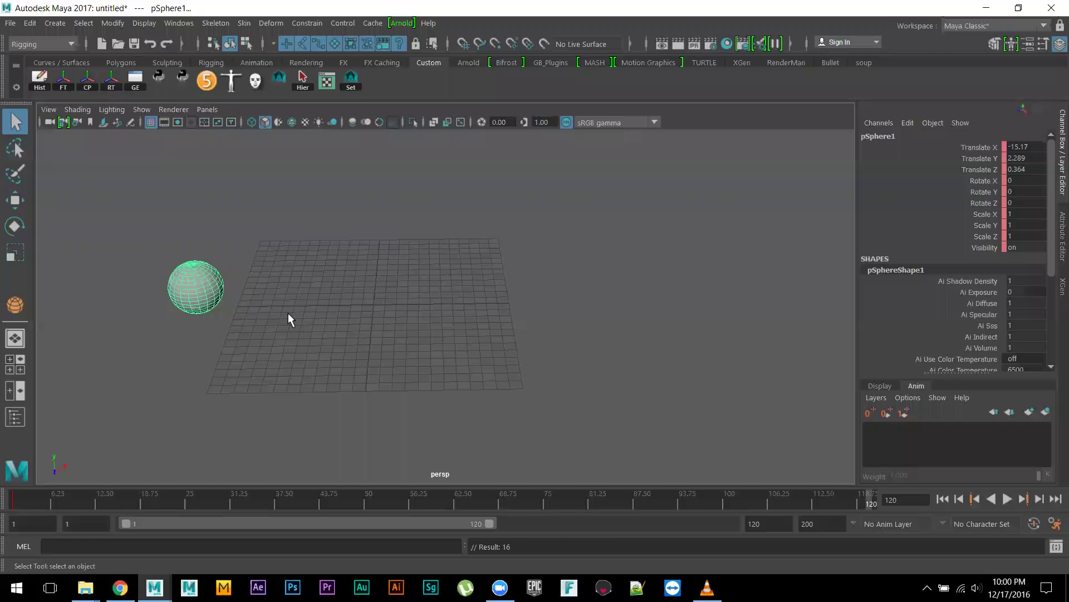
pyautogui.press('w')
pyautogui.moveTo(258, 288); pyautogui.dragTo(816, 324)
# Scrub the sphere's animation back to the start and play it through to check the movement.
pyautogui.moveTo(868, 502); pyautogui.dragTo(22, 501)
pyautogui.hotkey('alt', 'v')
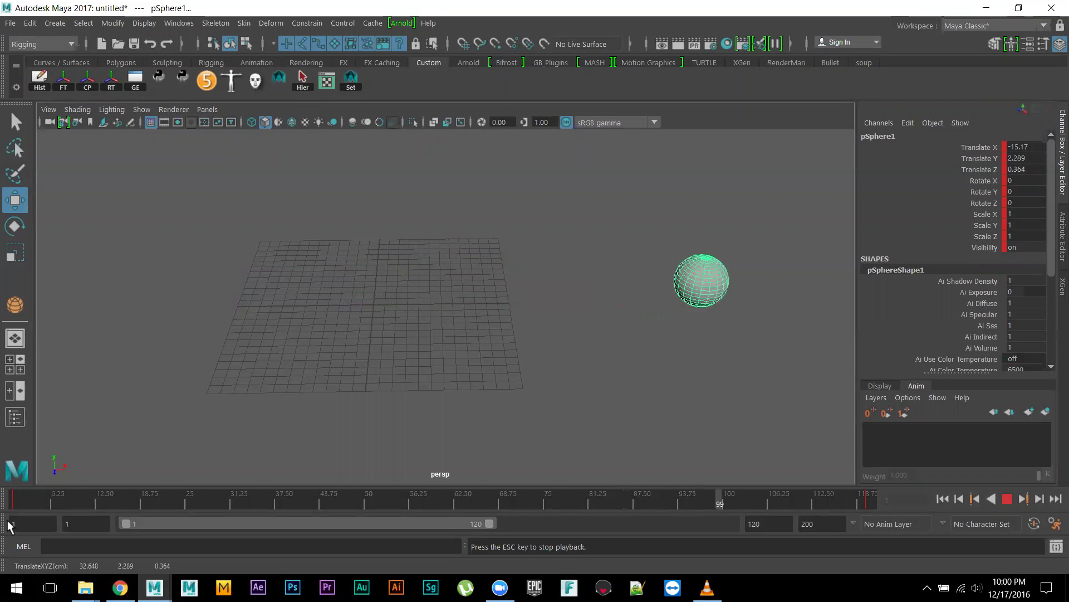
pyautogui.press('Escape')
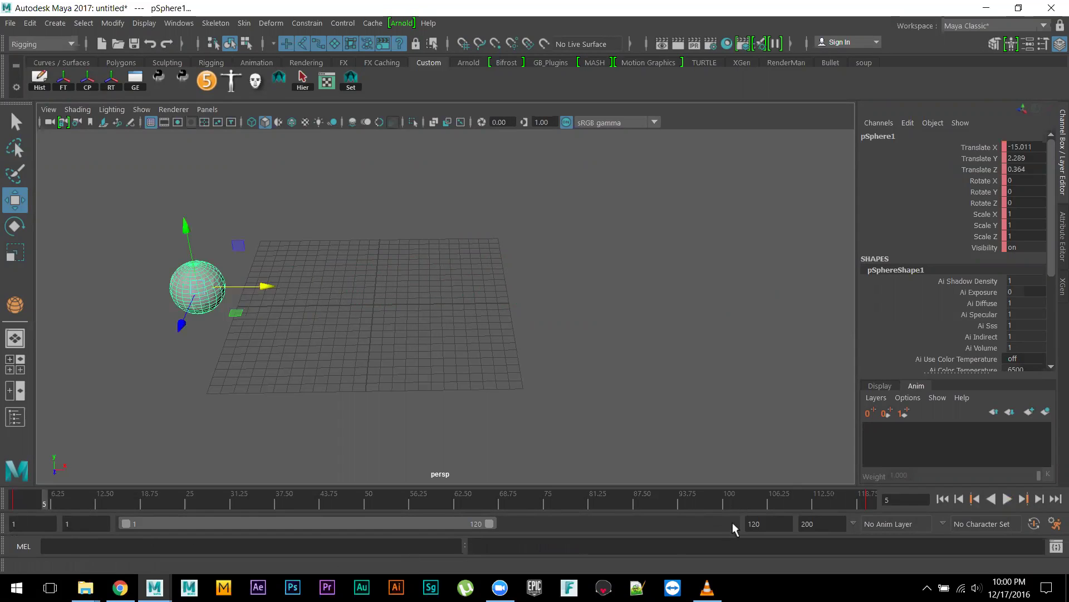
# Shift the sphere's end key to frame 73 and play back the faster movement.
pyautogui.click(850, 502)
pyautogui.keyDown('shift'); pyautogui.moveTo(635, 502); pyautogui.dragTo(523, 508); pyautogui.keyUp('shift')
pyautogui.moveTo(457, 505); pyautogui.dragTo(11, 501)
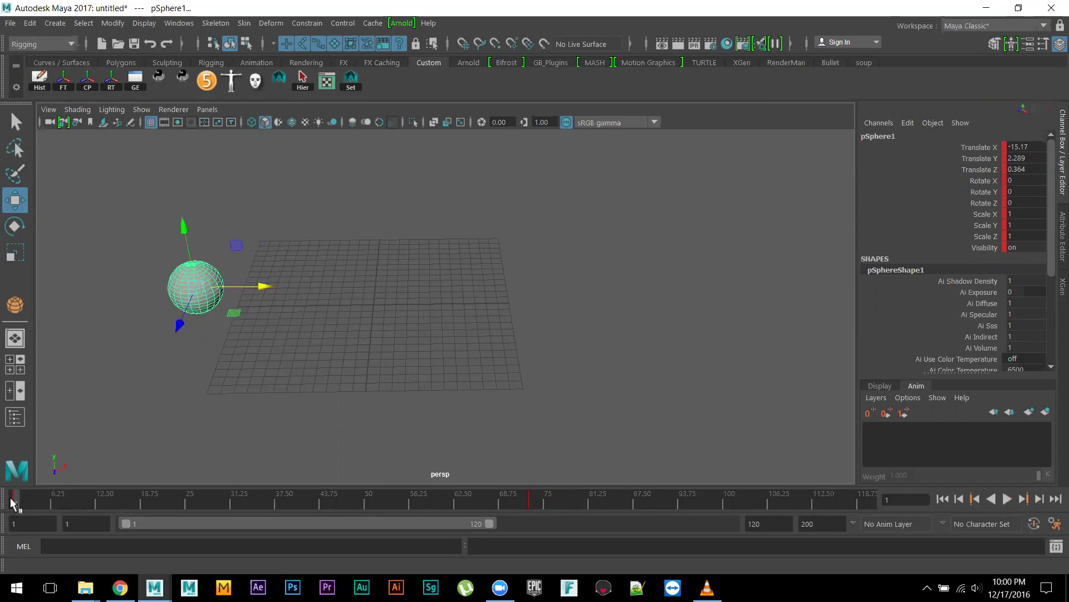
pyautogui.hotkey('alt', 'v')
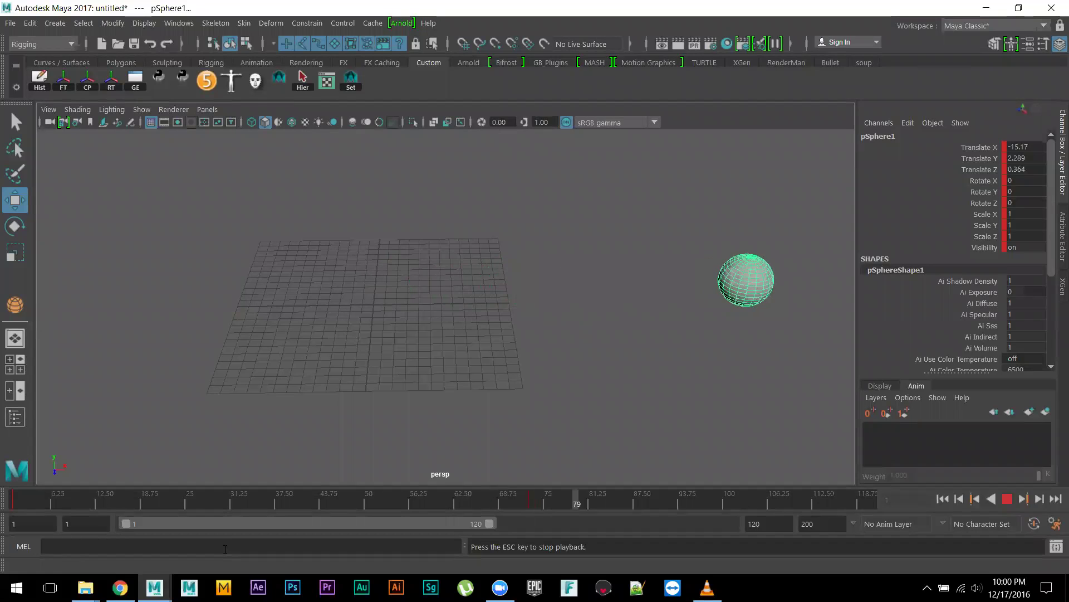
pyautogui.press('Escape')
pyautogui.moveTo(353, 489); pyautogui.dragTo(44, 498)
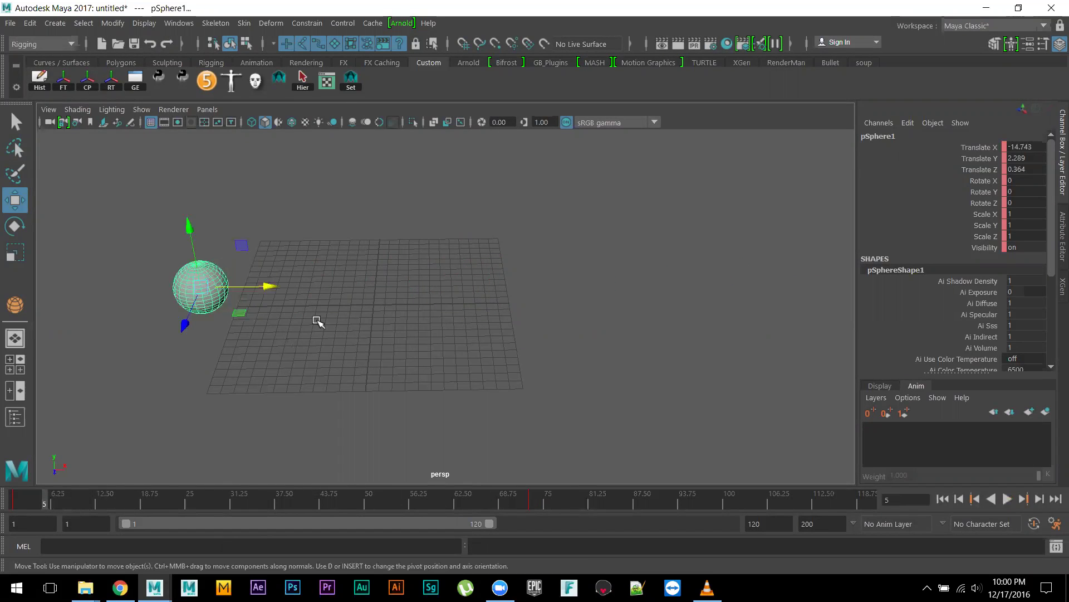
# Open the Graph Editor and resize and place it so the sphere stays visible beside the curves.
pyautogui.click(135, 79)
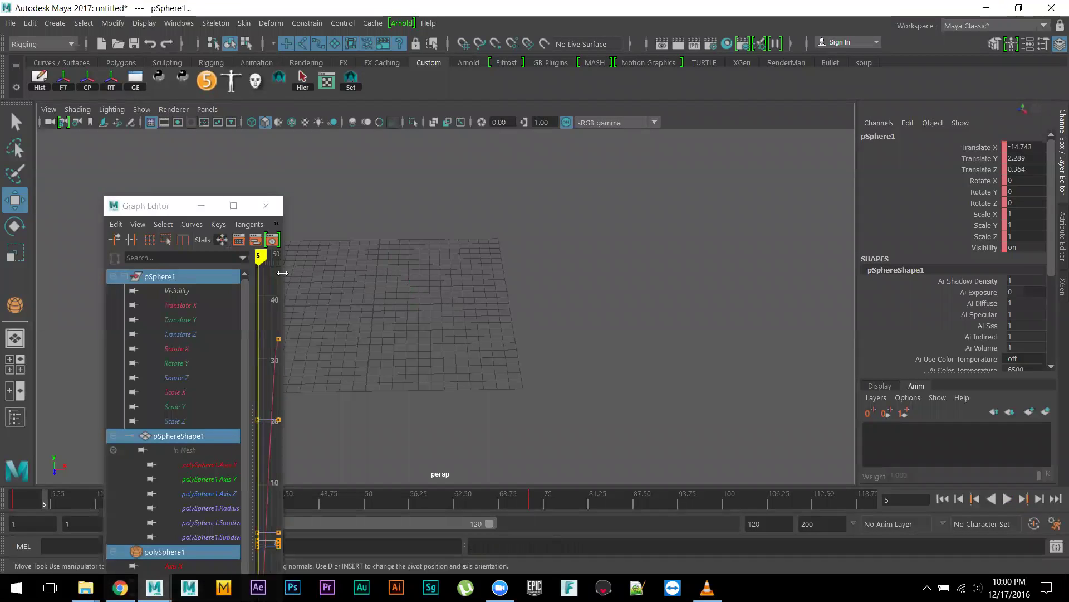
pyautogui.moveTo(283, 273); pyautogui.dragTo(663, 273)
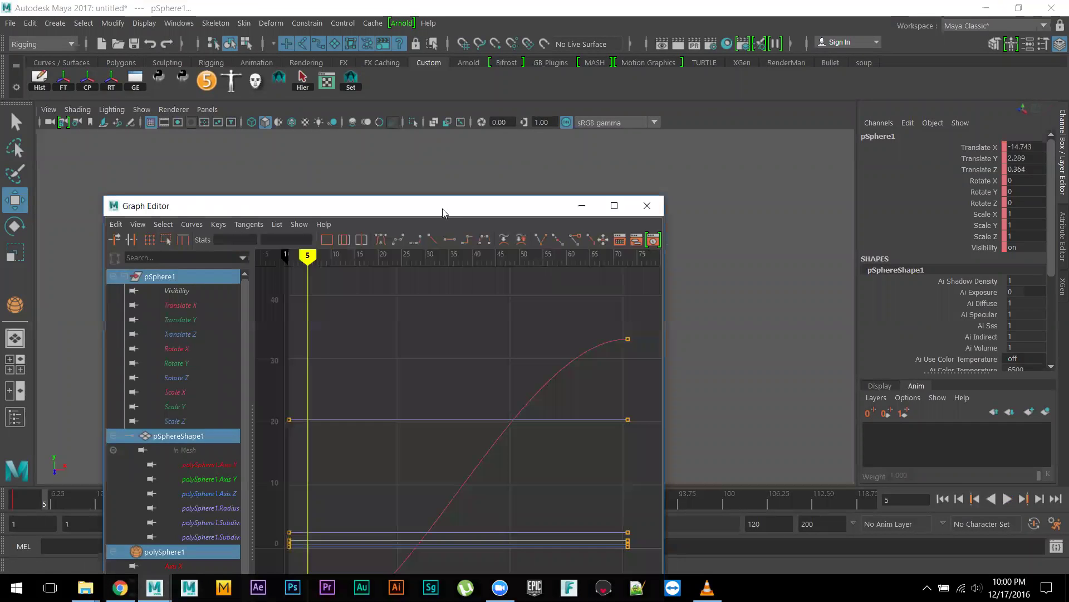
pyautogui.moveTo(442, 212); pyautogui.dragTo(702, 149)
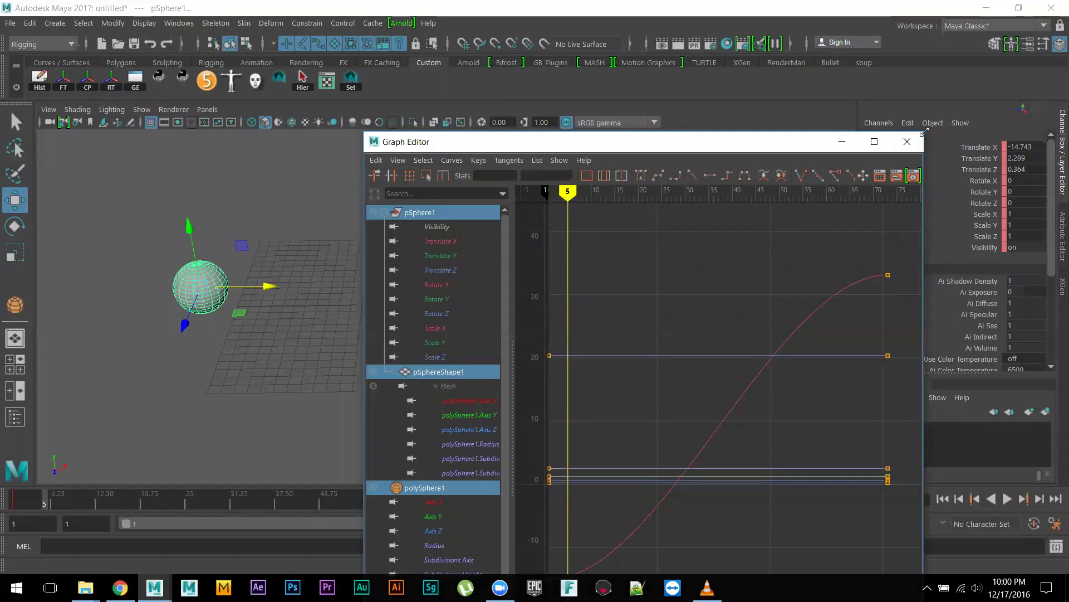
pyautogui.moveTo(924, 132); pyautogui.dragTo(840, 342)
pyautogui.moveTo(684, 357); pyautogui.dragTo(661, 164)
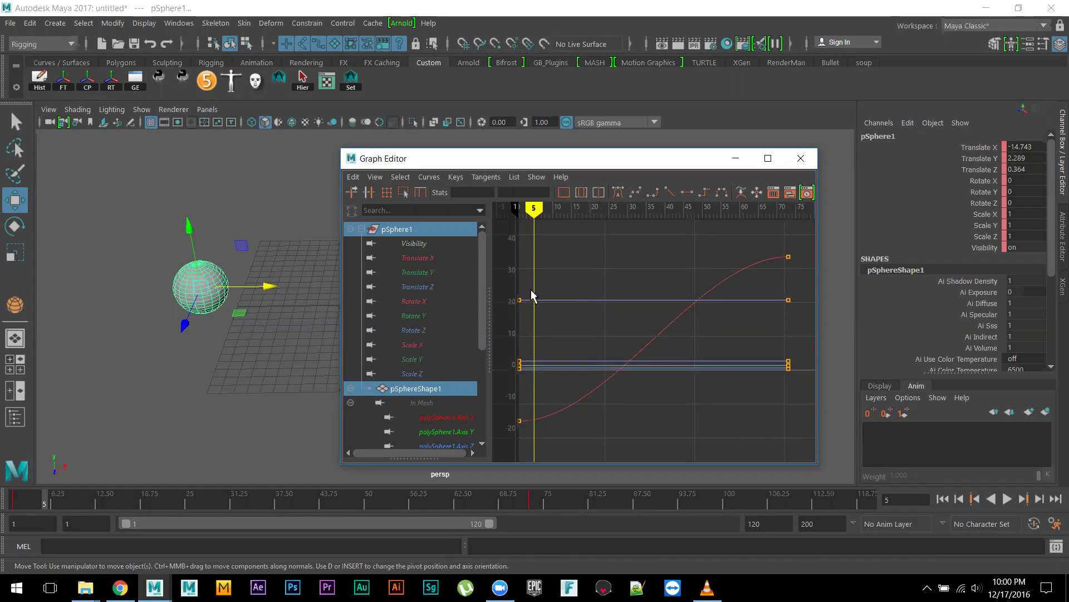
# Isolate the sphere's Translate X curve and give both of its keys linear tangents.
pyautogui.click(415, 257)
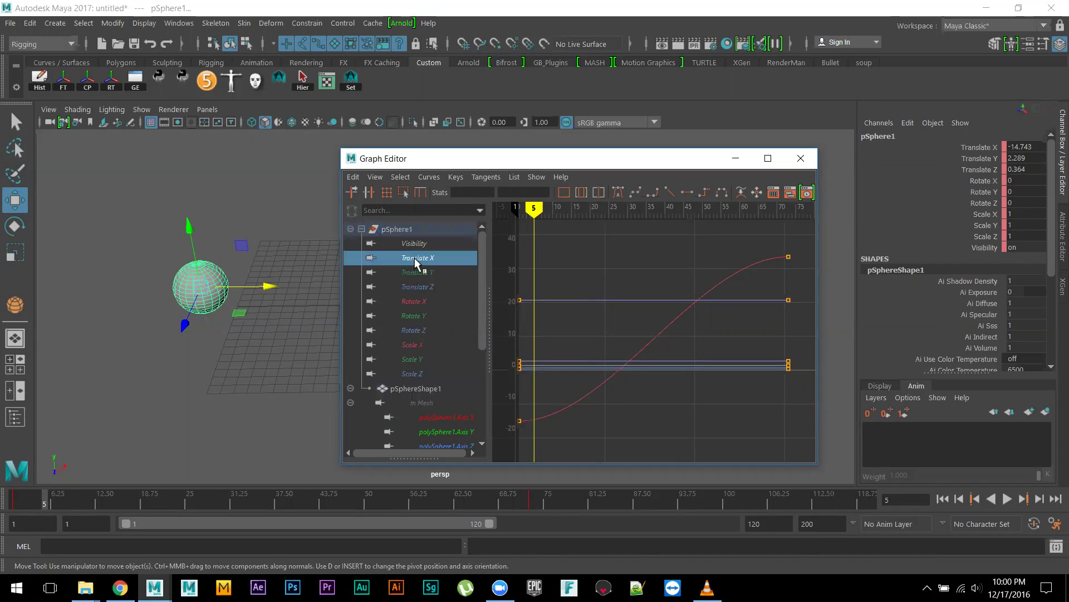
pyautogui.press('f')
pyautogui.keyDown('alt'); pyautogui.moveTo(708, 372); pyautogui.dragTo(692, 350, button='right'); pyautogui.keyUp('alt')
pyautogui.keyDown('alt'); pyautogui.moveTo(693, 351); pyautogui.dragTo(706, 339, button='middle'); pyautogui.keyUp('alt')
pyautogui.keyDown('alt'); pyautogui.moveTo(705, 339); pyautogui.dragTo(736, 320, button='right'); pyautogui.keyUp('alt')
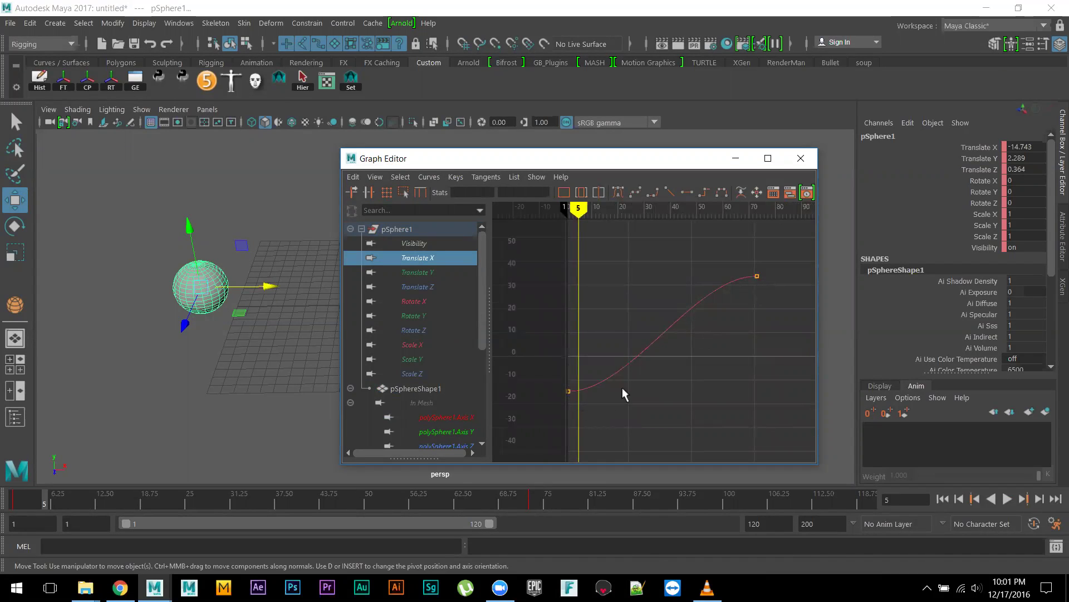
pyautogui.moveTo(790, 241); pyautogui.dragTo(564, 443)
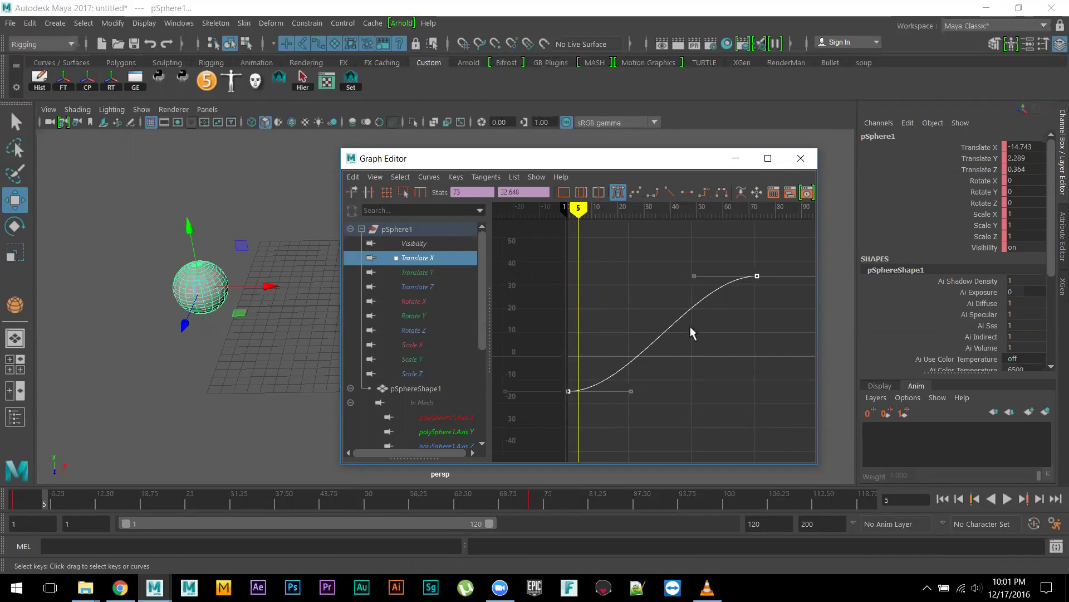
pyautogui.click(669, 195)
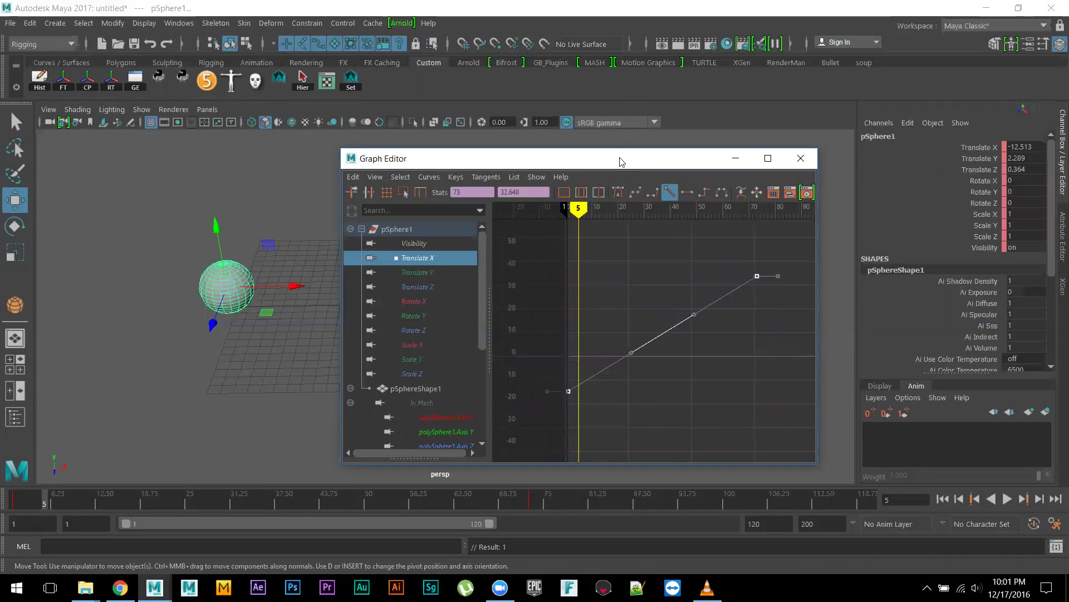
# Move the Graph Editor out of the sphere's path and play the animation with linear tangents.
pyautogui.moveTo(620, 161); pyautogui.dragTo(464, 365)
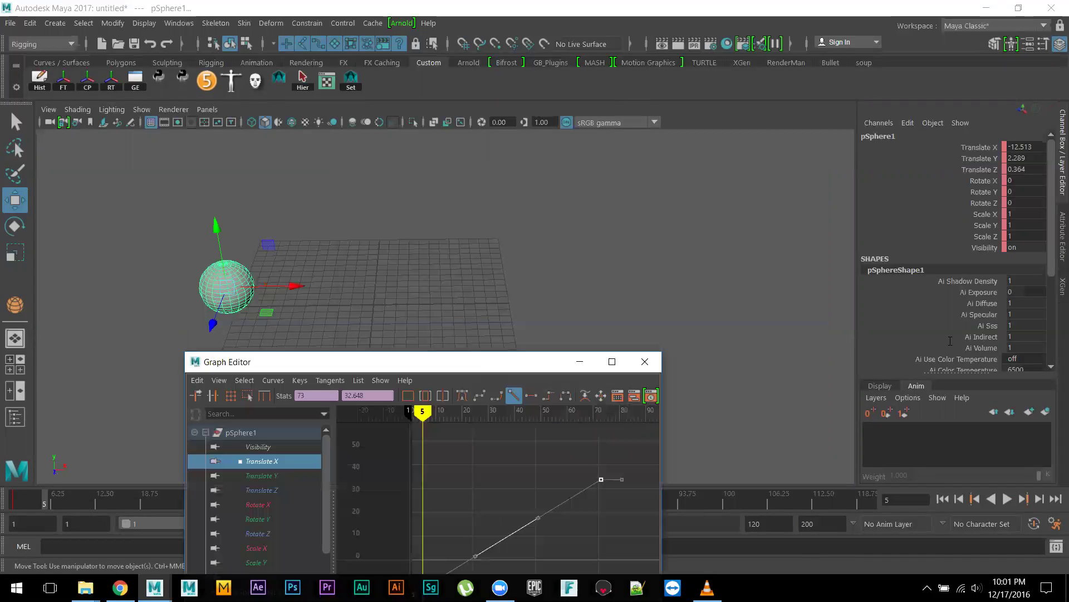
pyautogui.click(1008, 498)
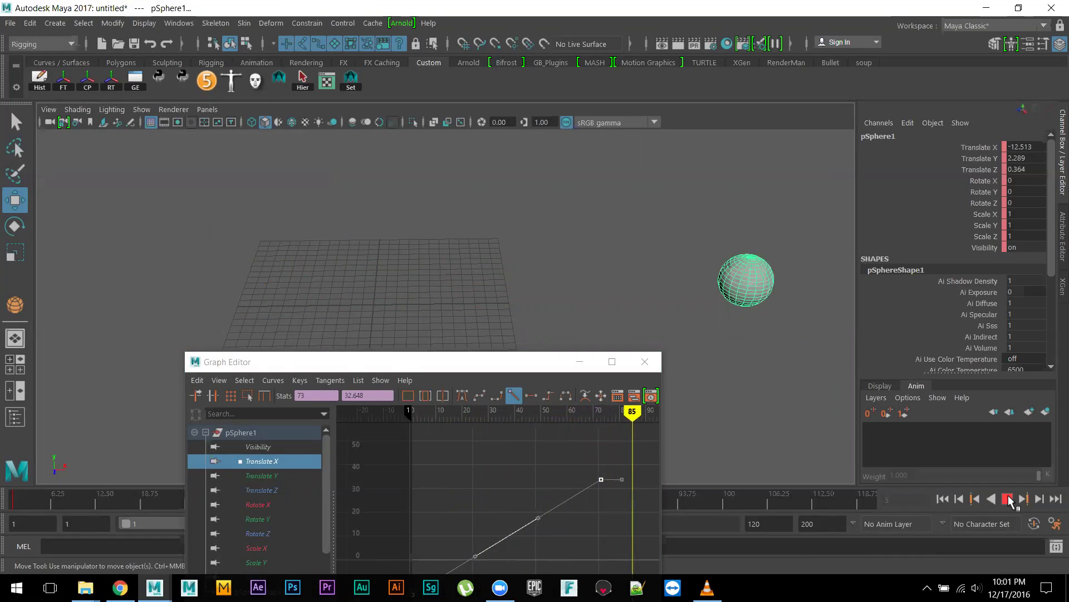
pyautogui.click(1008, 498)
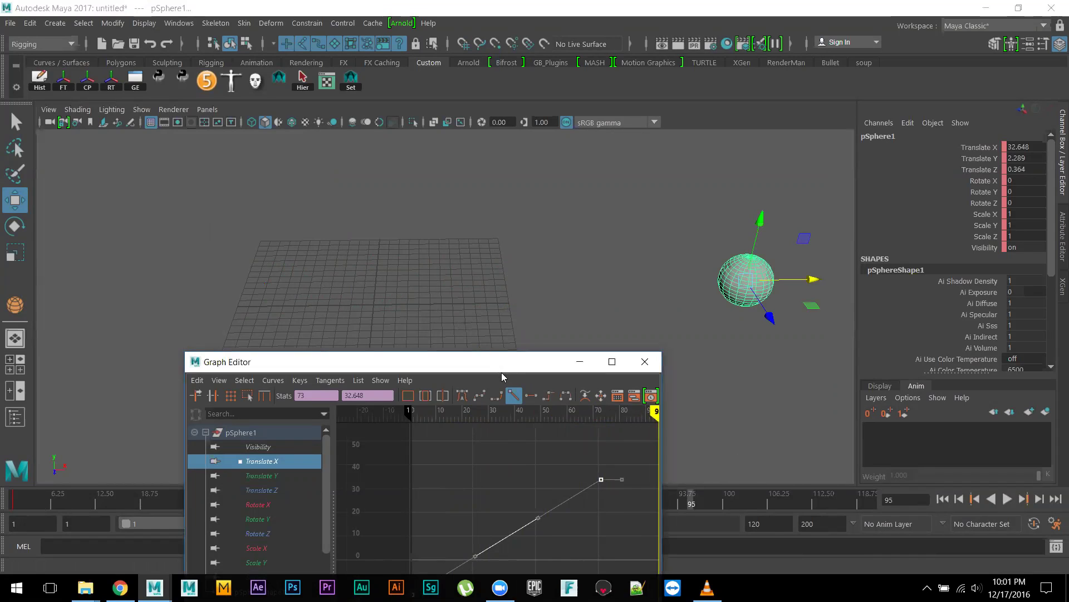
# Move the sphere's end key to frame 47 and set the playback end to frame 47.
pyautogui.moveTo(497, 372); pyautogui.dragTo(281, 308)
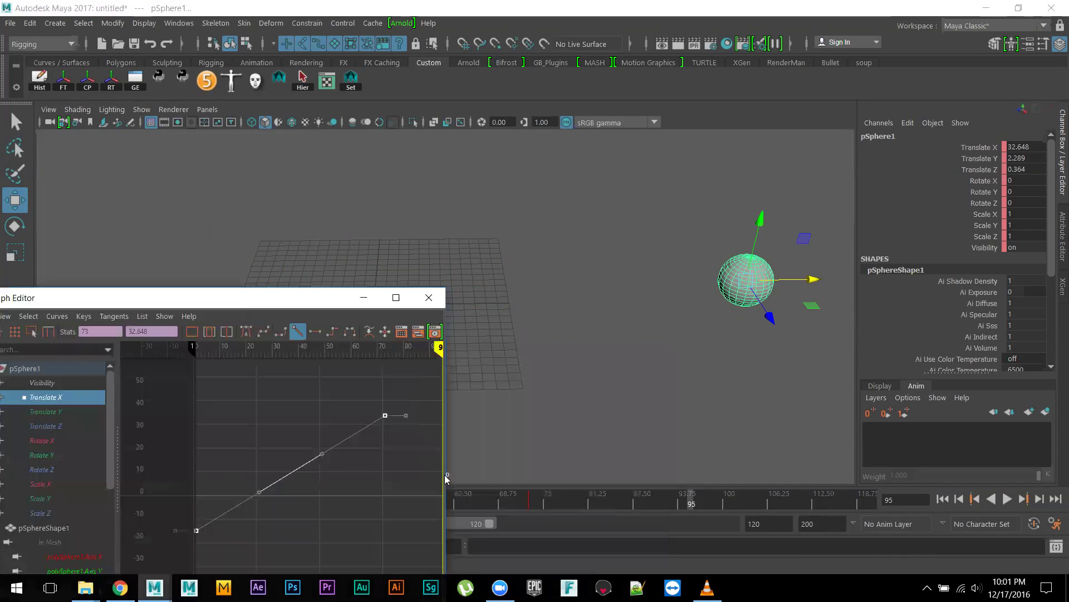
pyautogui.click(548, 504)
pyautogui.press(',')
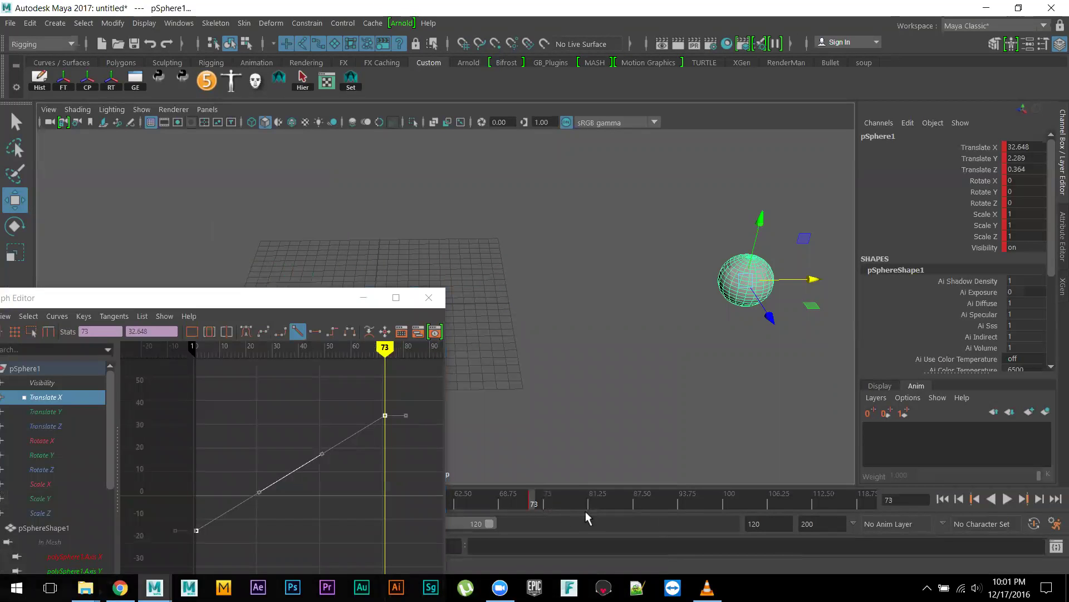
pyautogui.moveTo(522, 504); pyautogui.dragTo(341, 505)
pyautogui.click(533, 504)
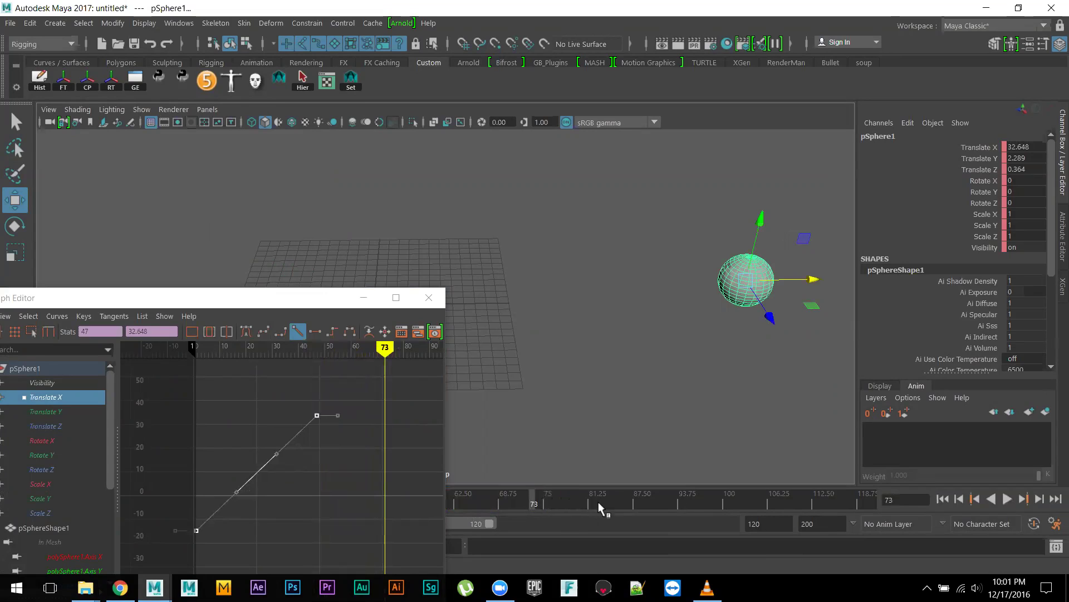
pyautogui.press(',')
pyautogui.click(772, 527)
pyautogui.write('47')
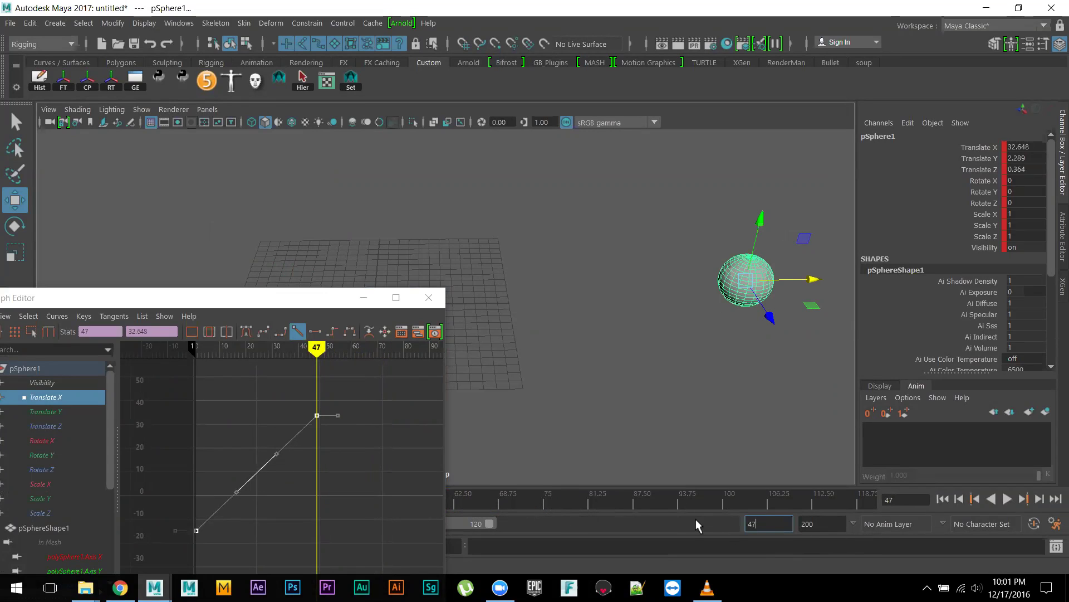
pyautogui.press('Return')
# Play the shortened animation and compare the sphere's motion with the linear Translate X curve.
pyautogui.click(1007, 499)
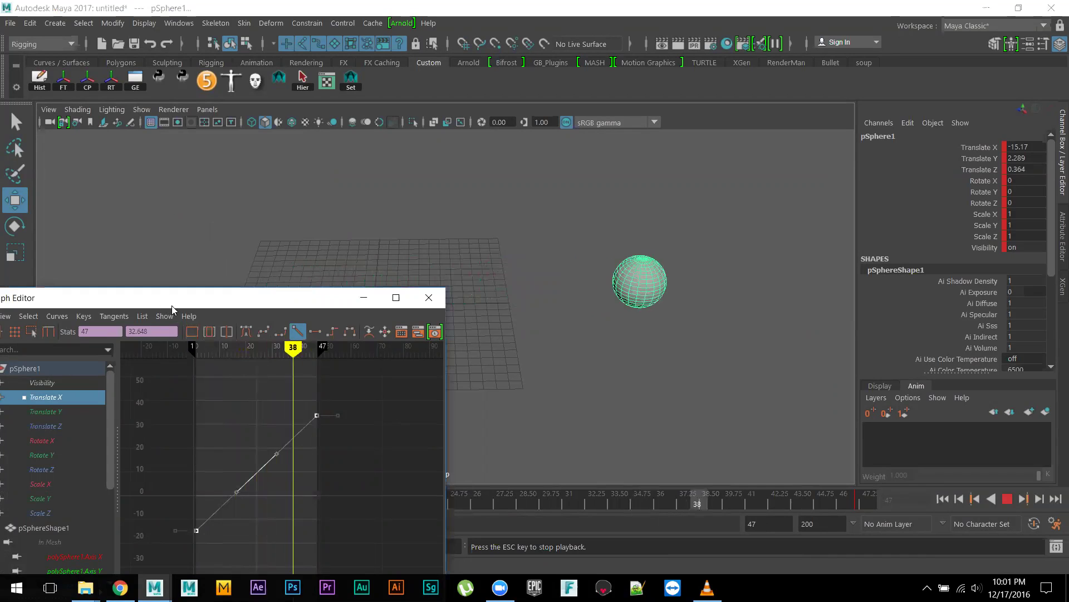
pyautogui.moveTo(171, 305); pyautogui.dragTo(533, 342)
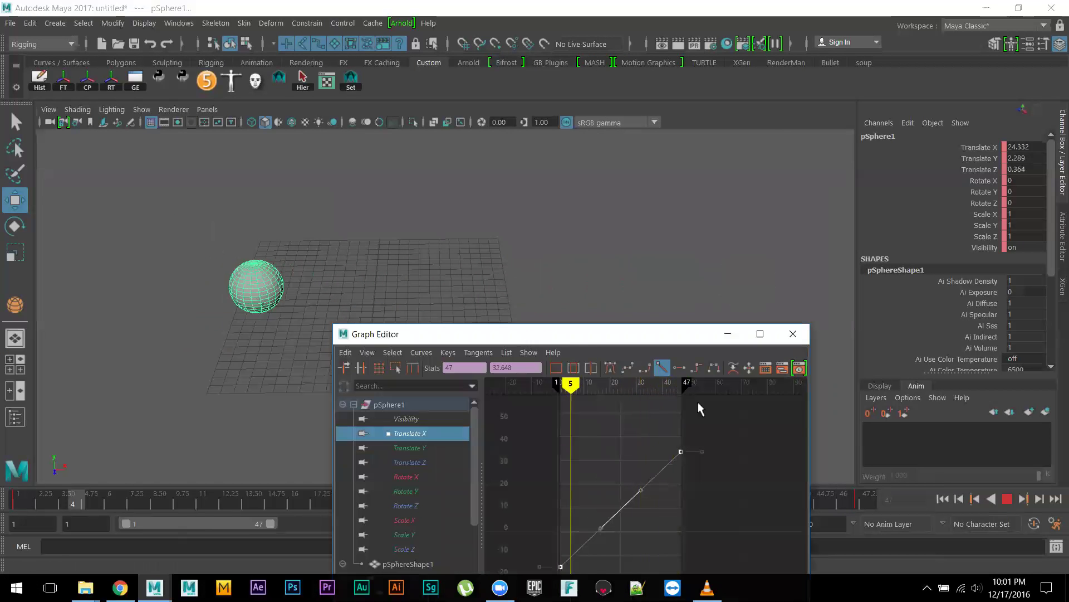
pyautogui.click(1007, 498)
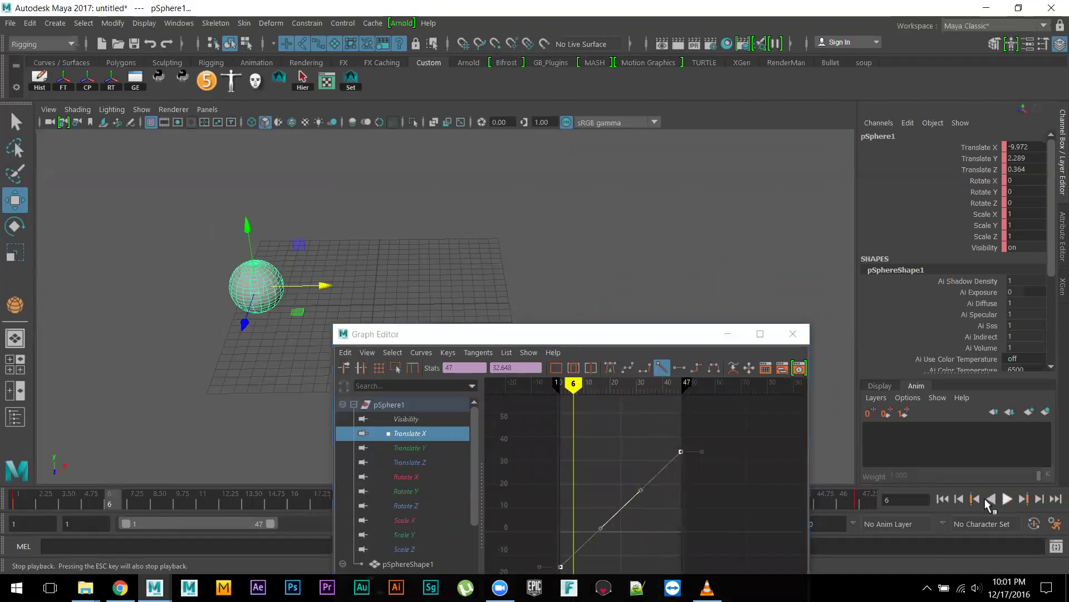
# Give the end key of the Translate X curve a flat tangent and play back the result.
pyautogui.moveTo(728, 428); pyautogui.dragTo(654, 478)
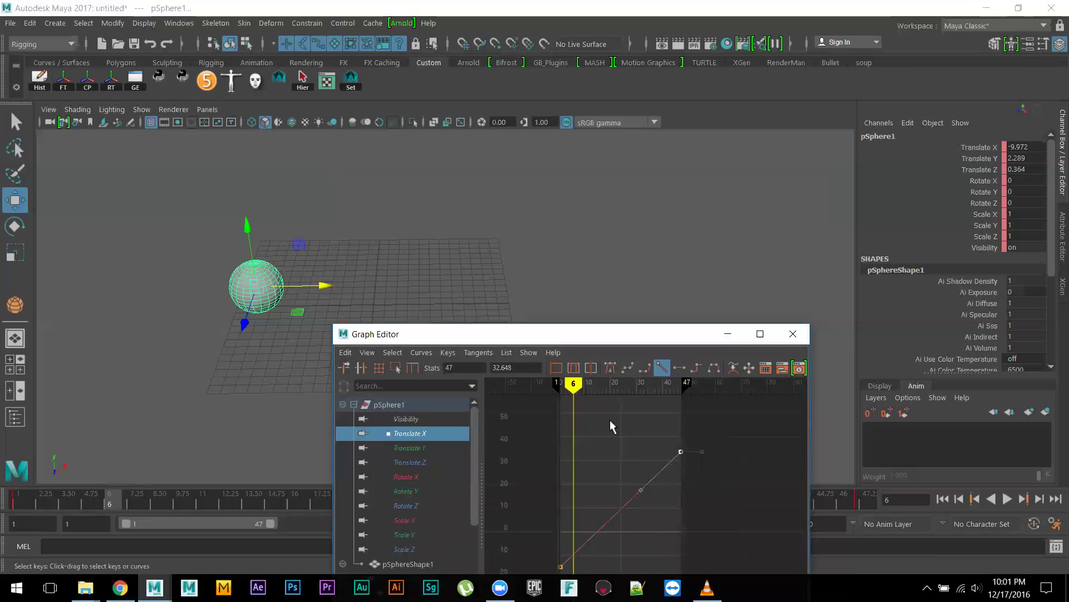
pyautogui.click(679, 369)
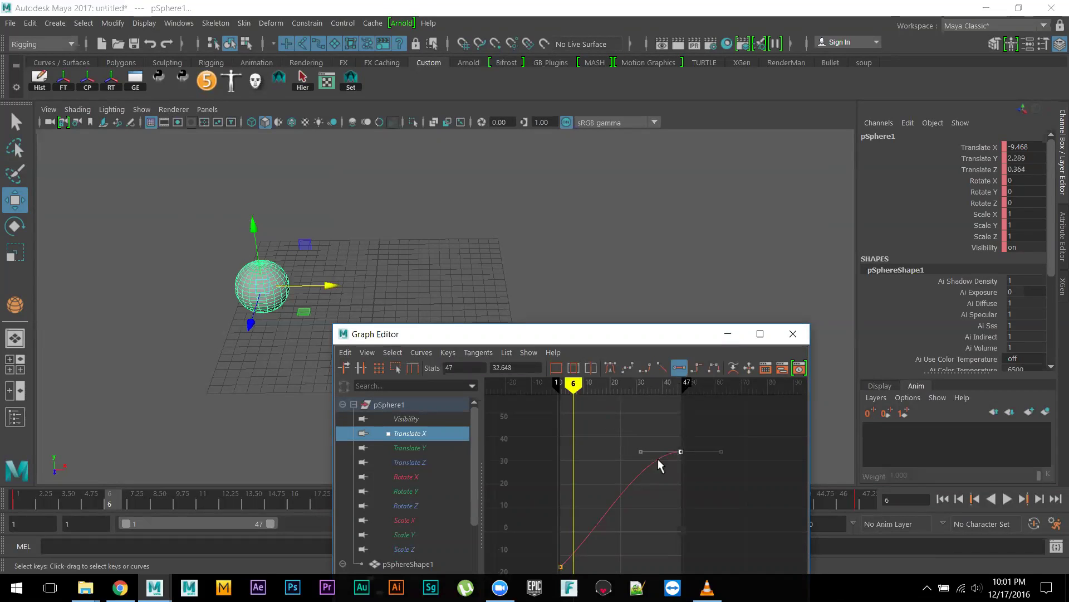
pyautogui.click(1007, 498)
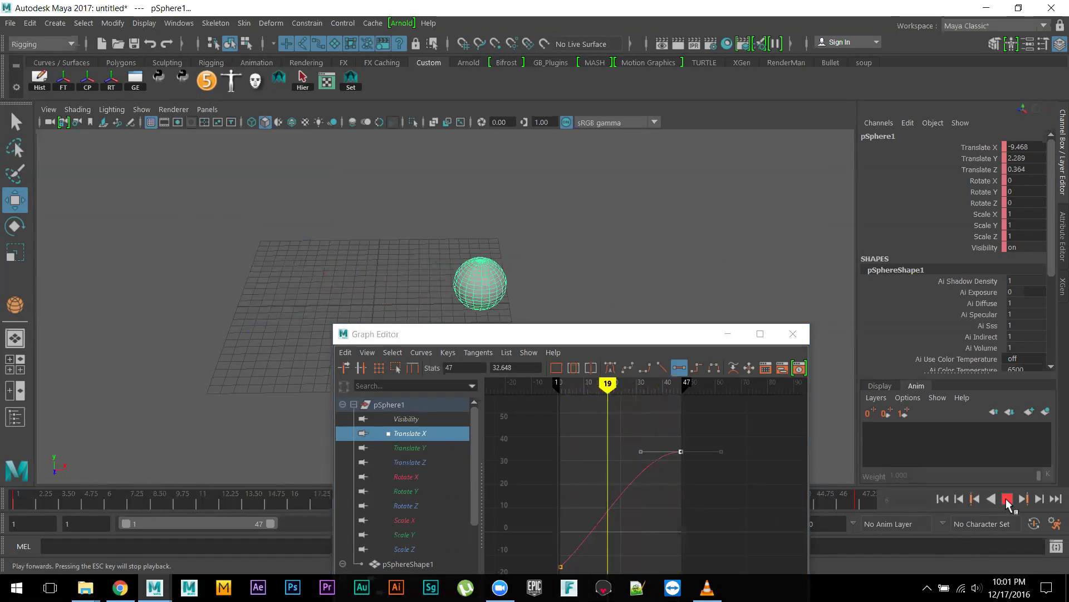
pyautogui.click(1007, 499)
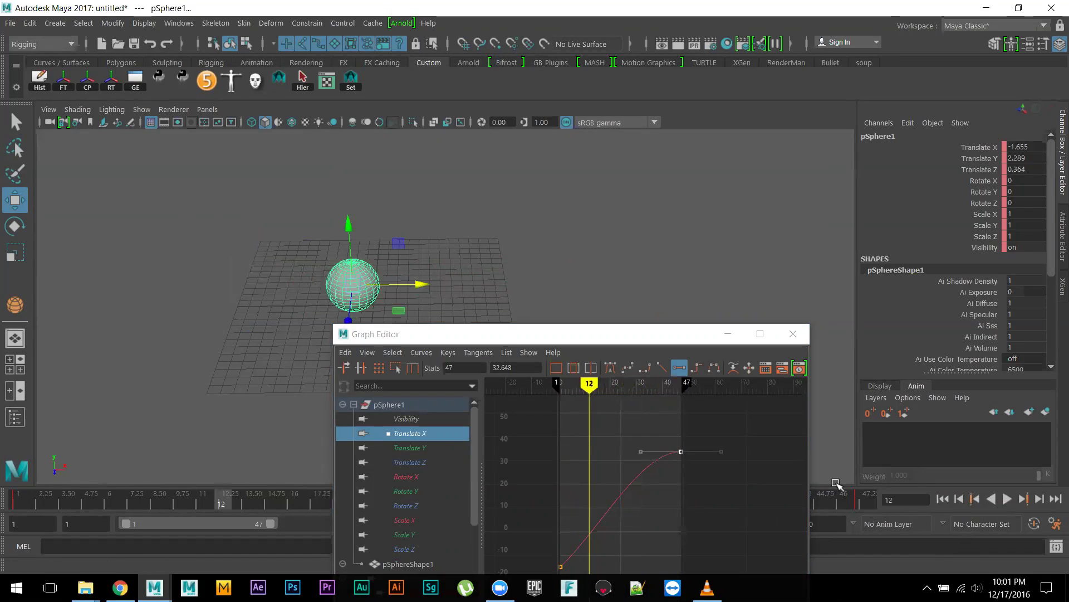
# Select the in-tangent handle of the Translate X curve's end key and convert the curve to weighted tangents.
pyautogui.moveTo(616, 434); pyautogui.dragTo(650, 465)
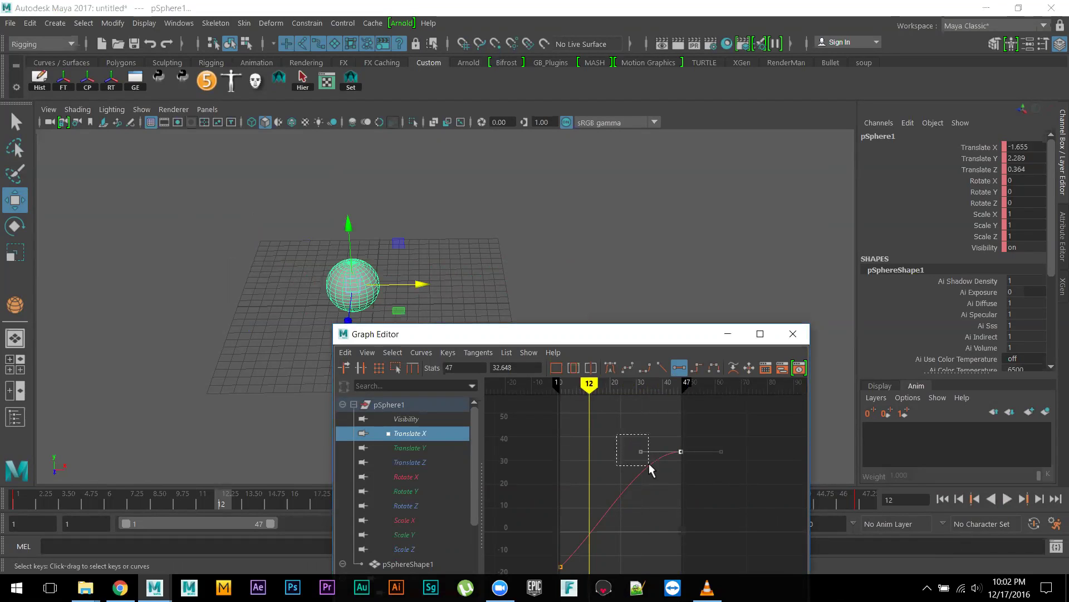
pyautogui.keyDown('alt'); pyautogui.moveTo(673, 467); pyautogui.dragTo(686, 503, button='right'); pyautogui.keyUp('alt')
pyautogui.keyDown('alt'); pyautogui.moveTo(686, 503); pyautogui.dragTo(682, 473, button='middle'); pyautogui.keyUp('alt')
pyautogui.moveTo(682, 473)
pyautogui.keyDown('alt'); pyautogui.mouseDown(button='right')
pyautogui.moveTo(696, 490)
pyautogui.moveTo(673, 456)
pyautogui.mouseUp(button='right'); pyautogui.keyUp('alt')
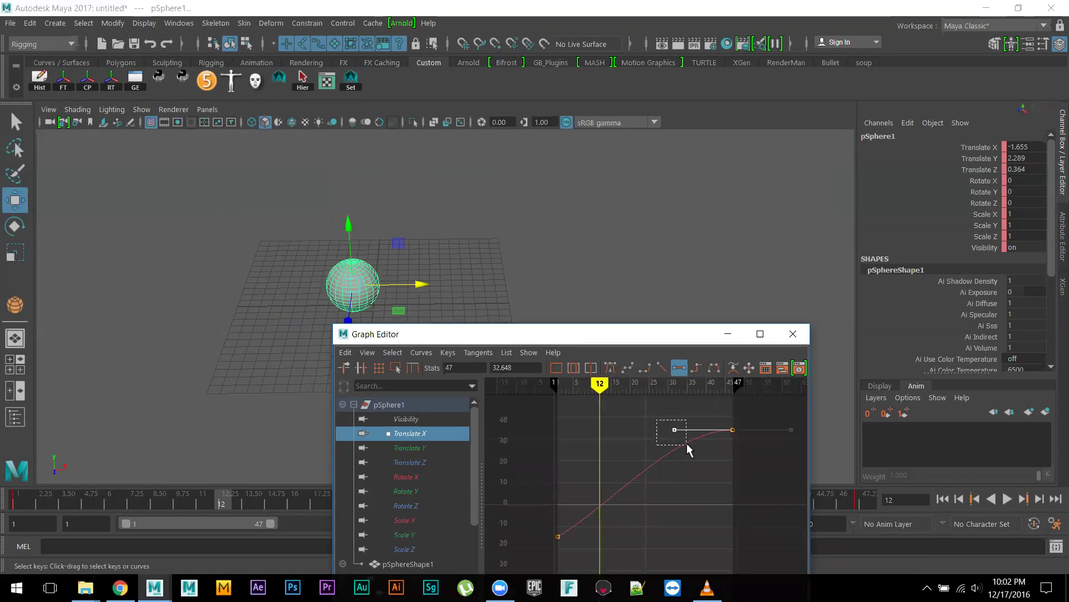
pyautogui.click(422, 353)
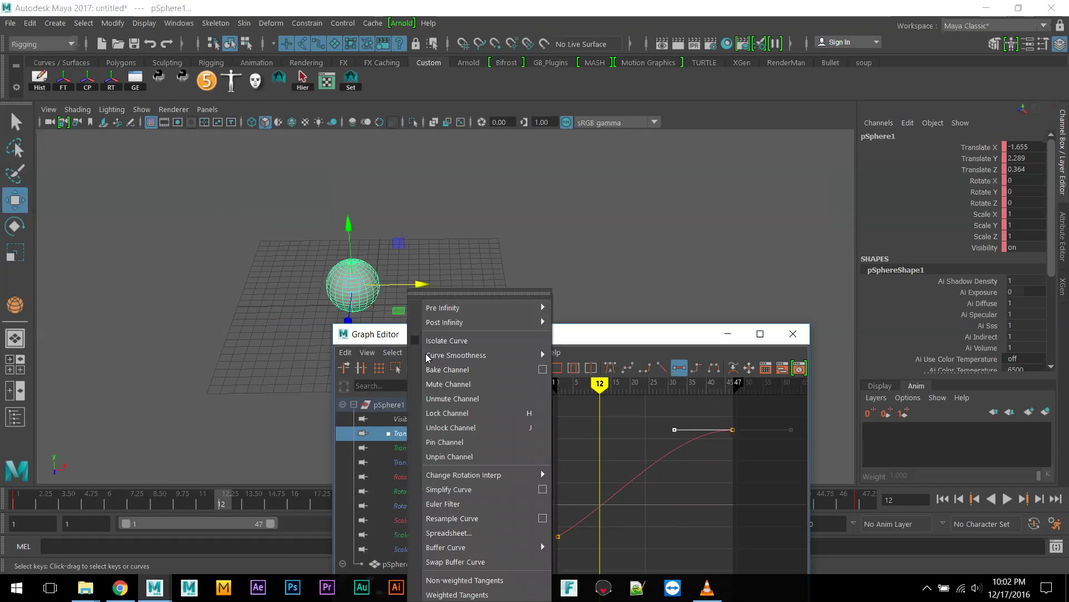
pyautogui.click(421, 352)
pyautogui.click(422, 352)
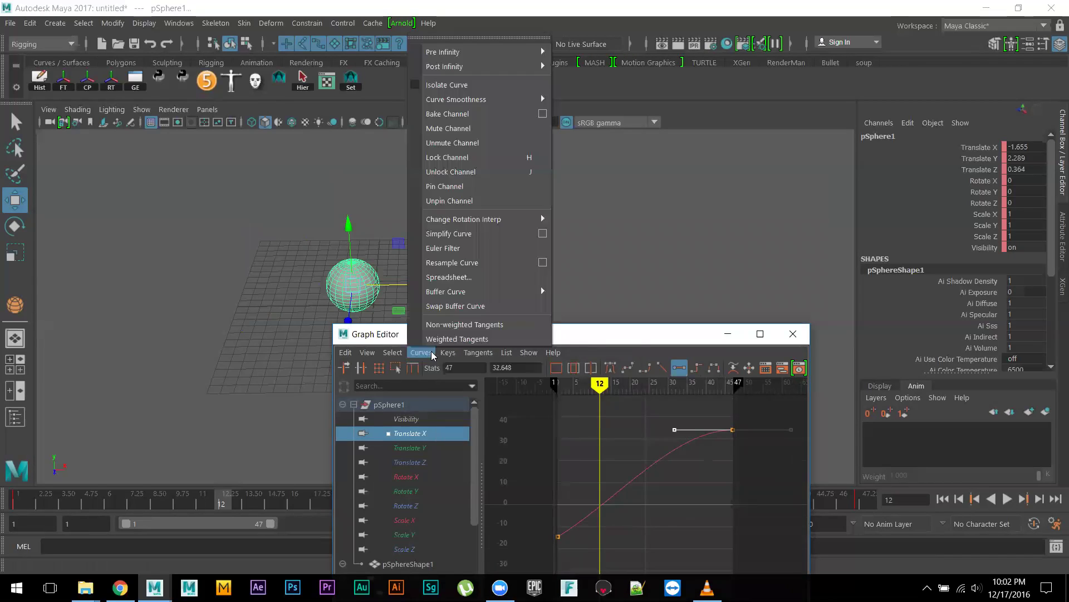
pyautogui.click(502, 340)
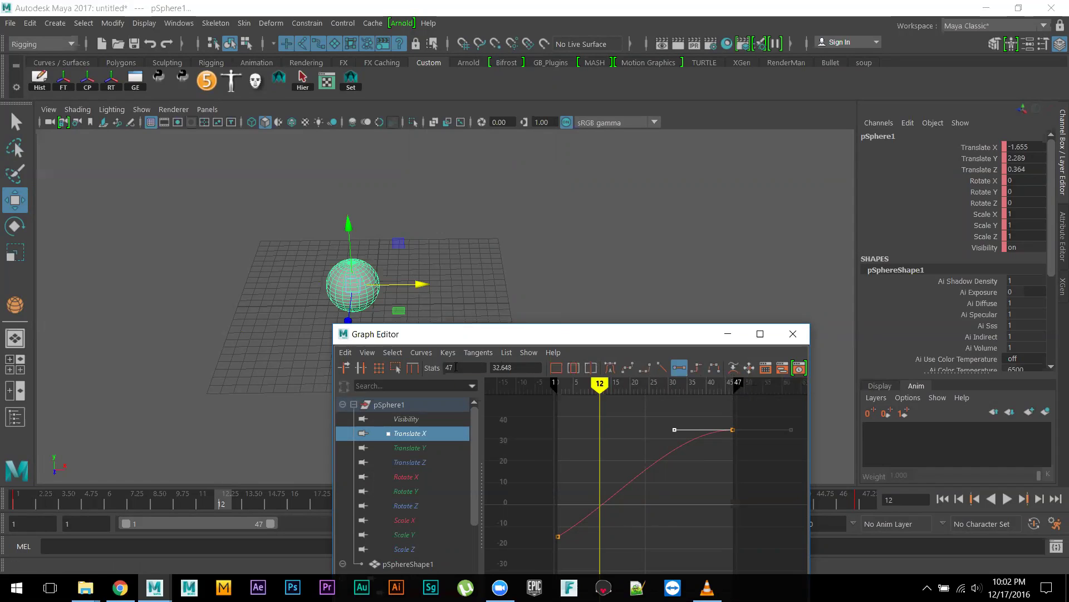
# Free the tangent length of the Translate X end key and slightly lengthen its in-tangent handle.
pyautogui.click(477, 353)
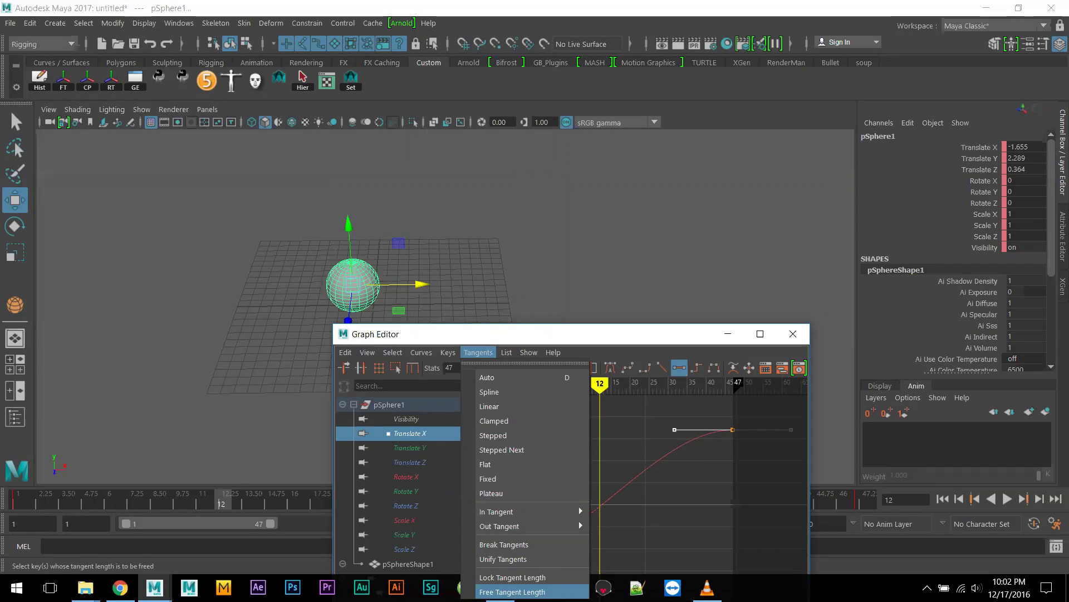
pyautogui.click(512, 591)
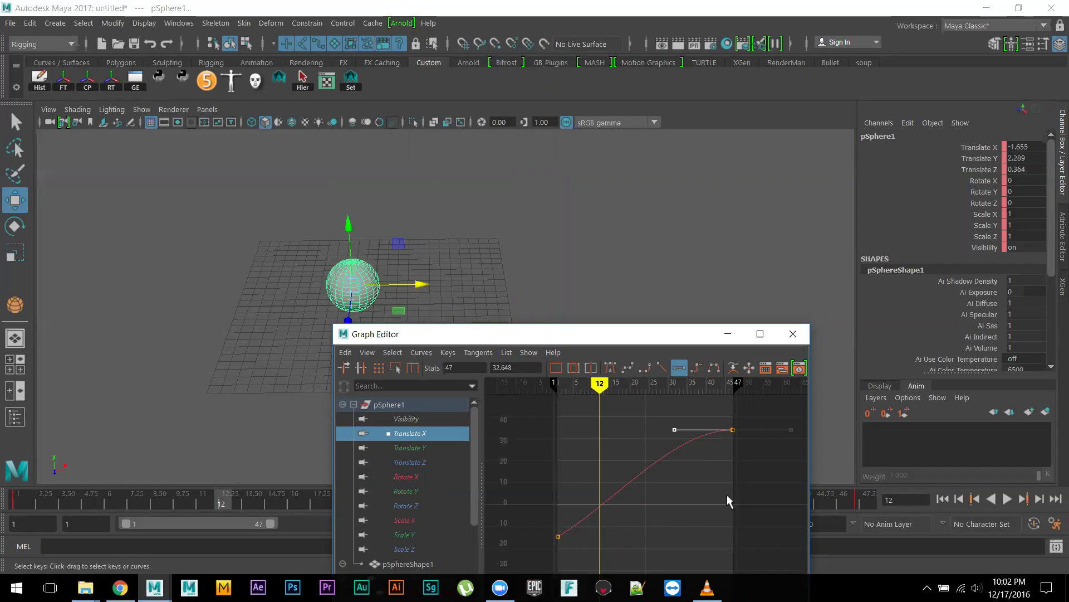
pyautogui.moveTo(681, 441)
pyautogui.keyDown('shift'); pyautogui.mouseDown(button='middle')
pyautogui.moveTo(660, 439)
pyautogui.moveTo(677, 439)
pyautogui.mouseUp(button='middle'); pyautogui.keyUp('shift')
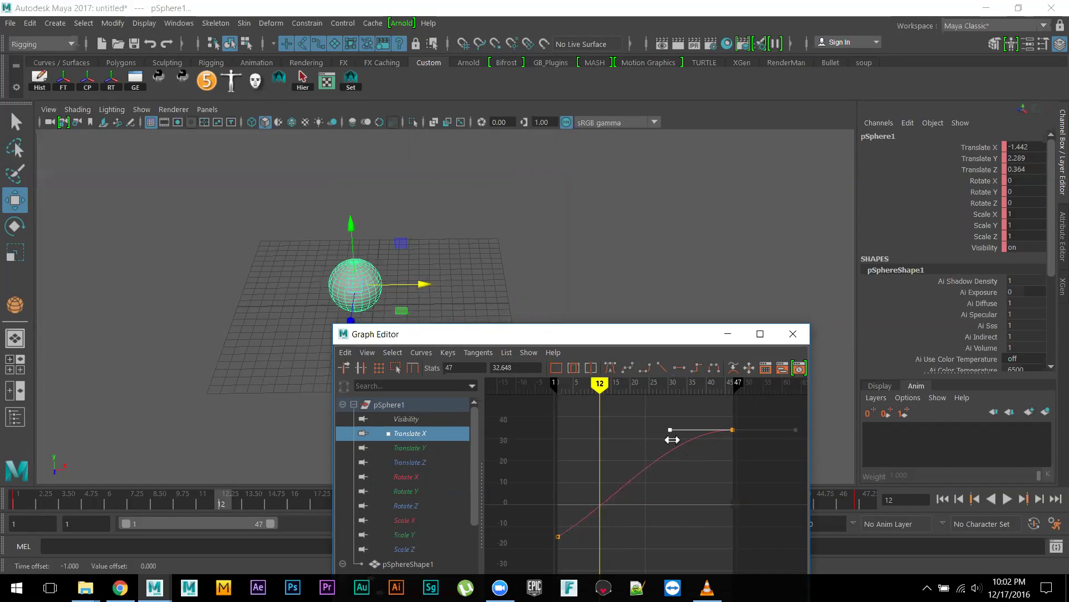
pyautogui.click(674, 410)
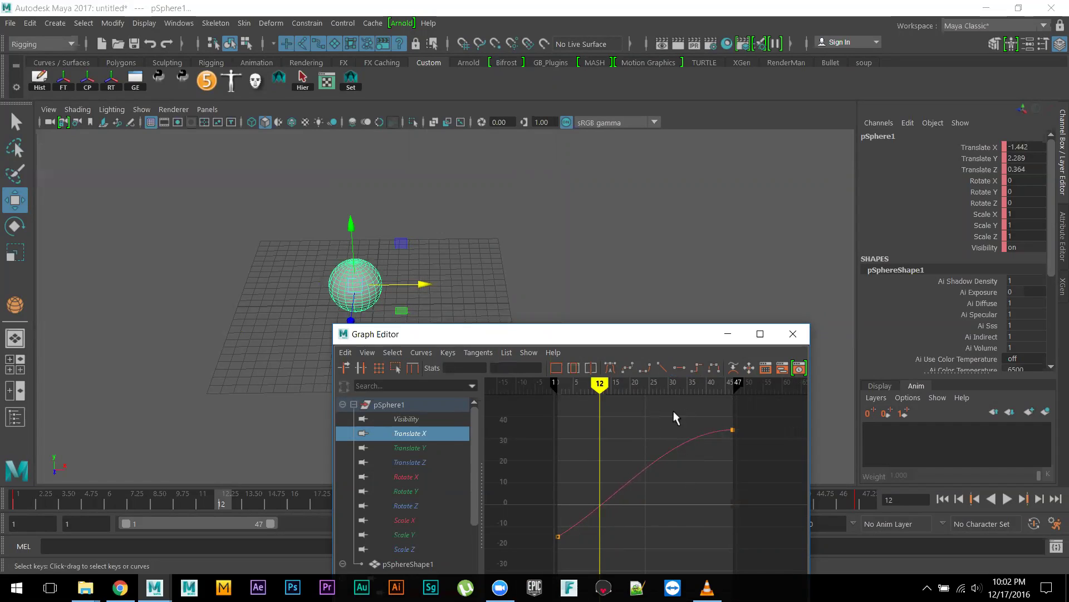
pyautogui.moveTo(754, 452); pyautogui.dragTo(753, 451)
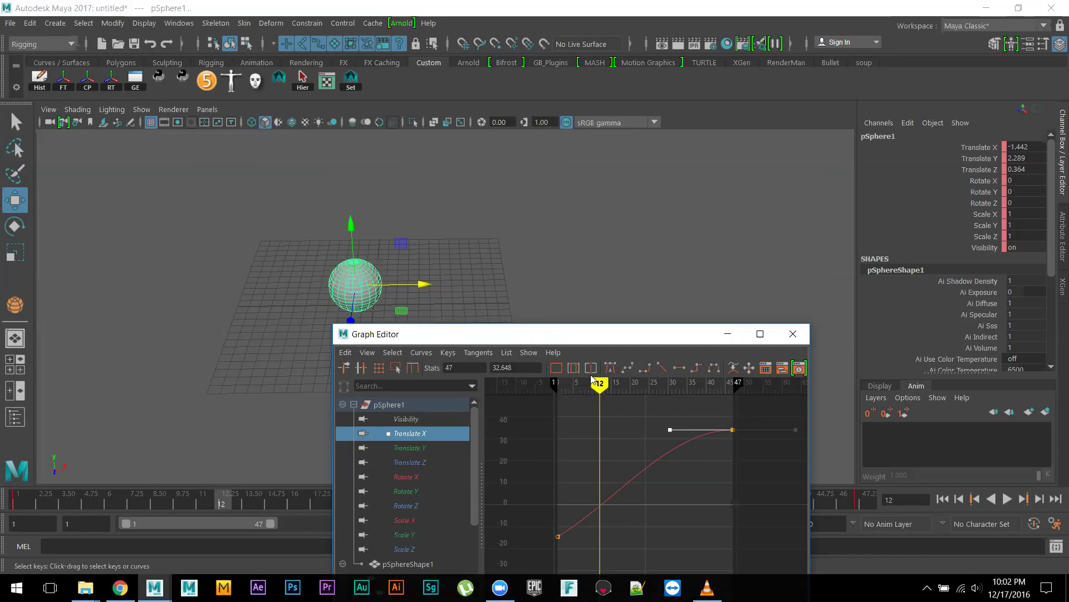
# Move the Graph Editor up and reapply weighted tangents and free tangent length to the Translate X end key.
pyautogui.moveTo(591, 330); pyautogui.dragTo(588, 185)
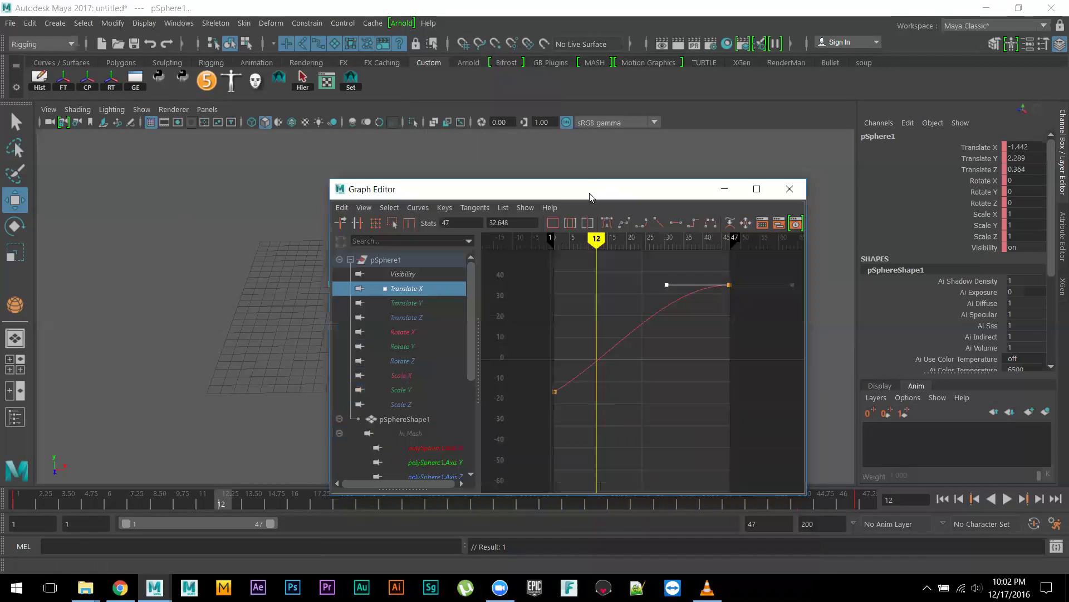
pyautogui.click(471, 208)
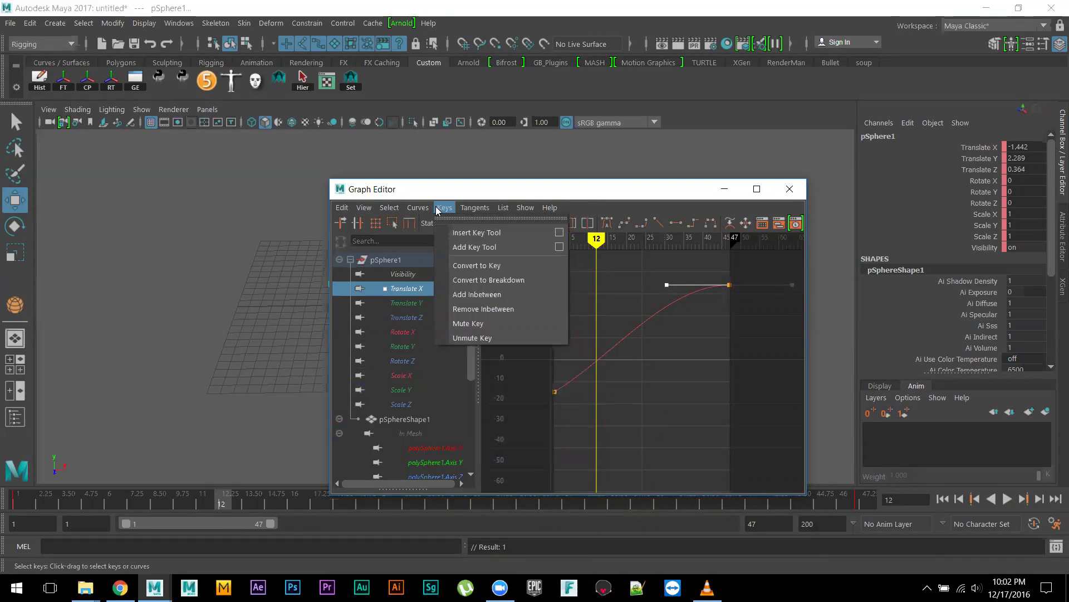
pyautogui.moveTo(441, 208)
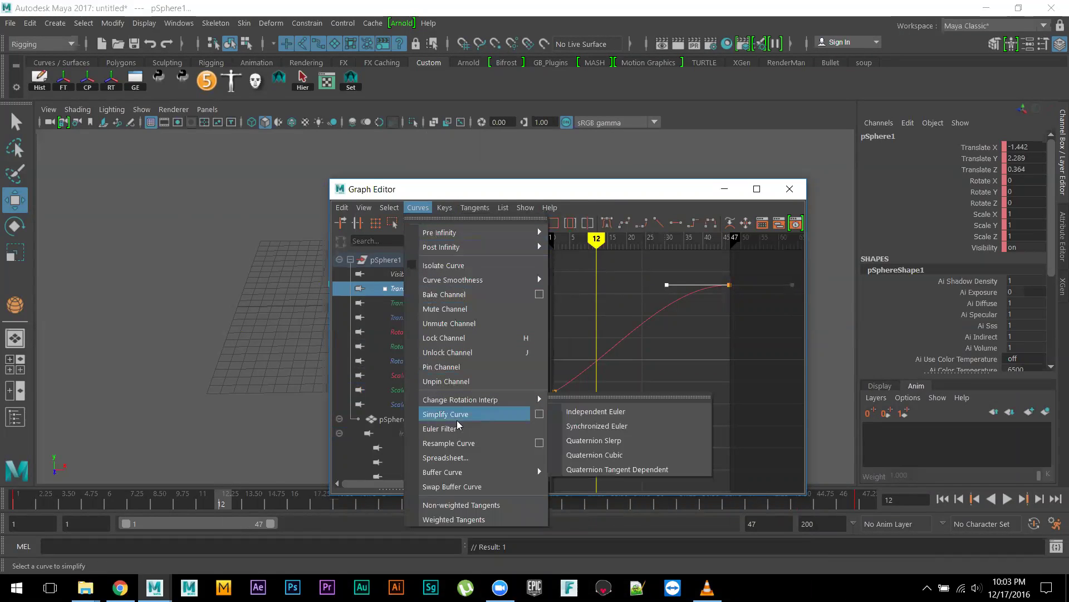
pyautogui.click(497, 519)
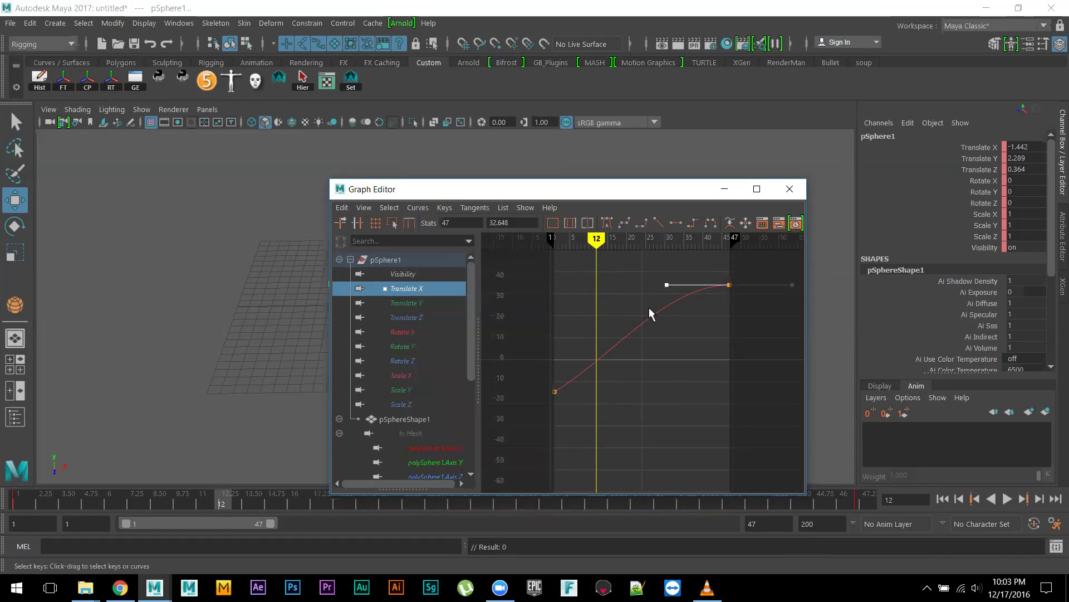
pyautogui.click(474, 208)
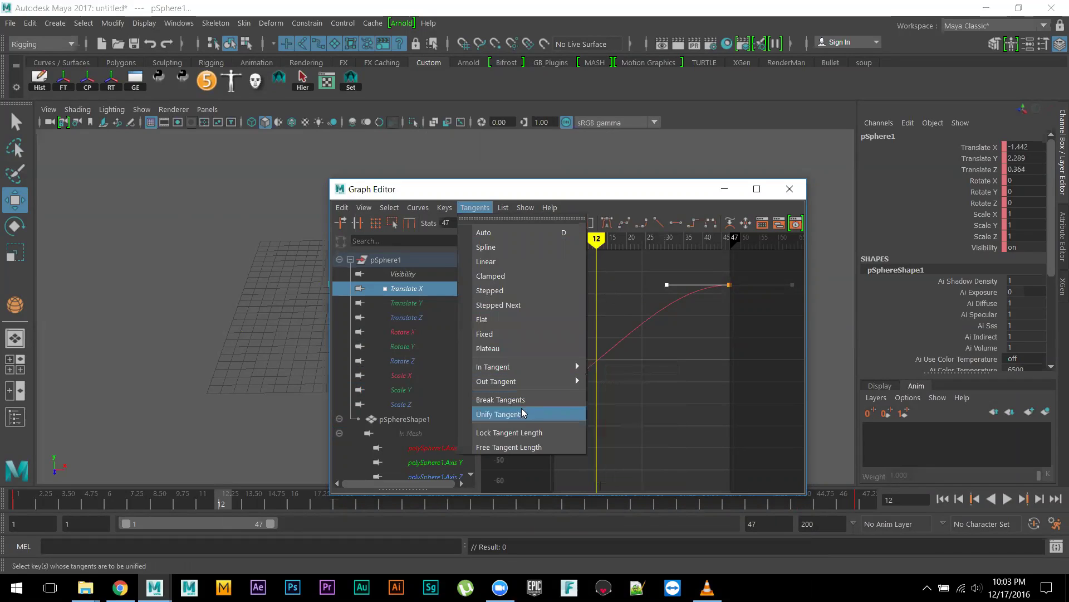
pyautogui.click(538, 447)
pyautogui.moveTo(686, 272); pyautogui.dragTo(752, 313)
pyautogui.click(462, 208)
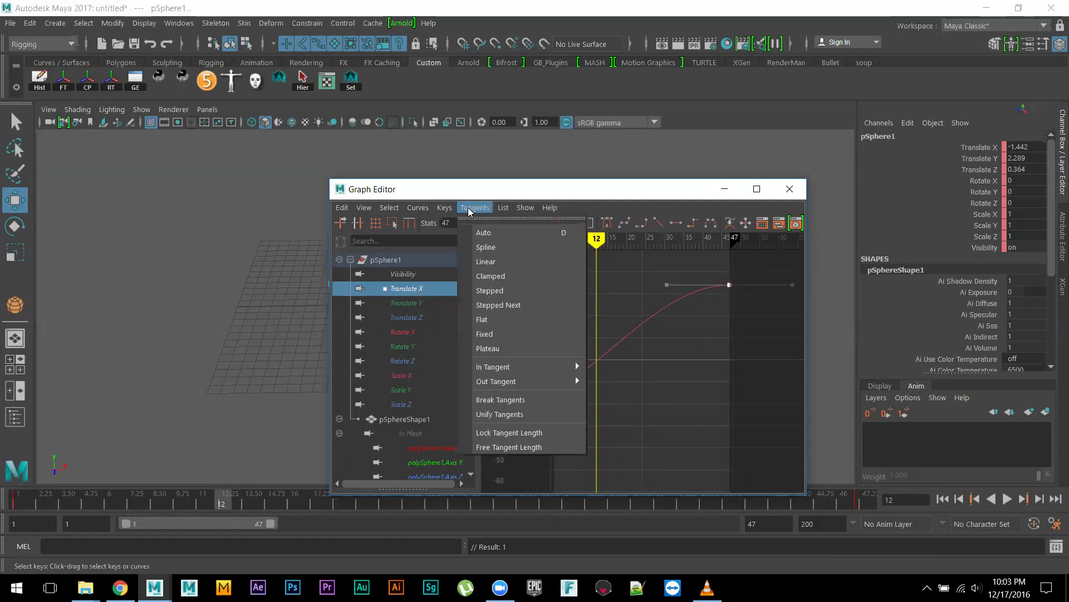
pyautogui.click(497, 444)
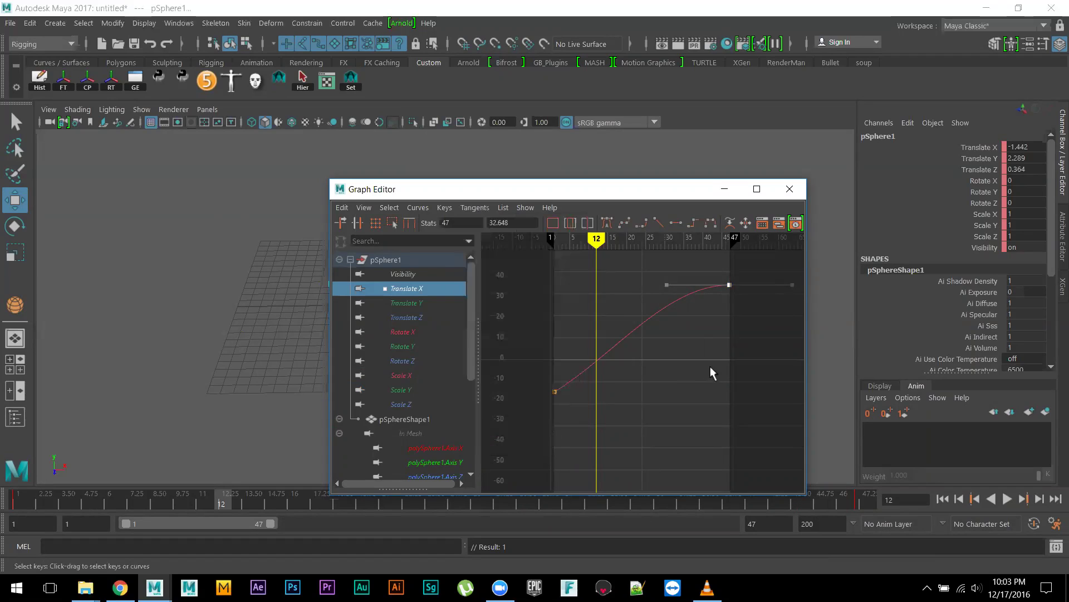
# Widen the Graph Editor, free the end key's tangent weight and stretch its in-tangent handle back to about frame 6.
pyautogui.keyDown('shift'); pyautogui.moveTo(667, 289); pyautogui.dragTo(639, 286, button='middle'); pyautogui.keyUp('shift')
pyautogui.hotkey('ctrl', 'z')
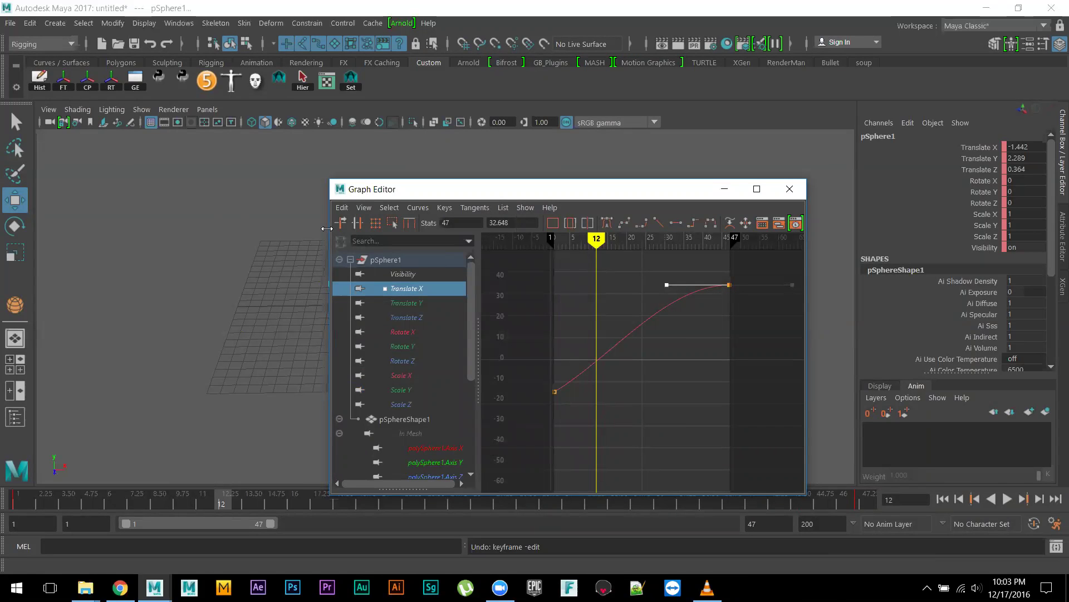
pyautogui.moveTo(327, 229); pyautogui.dragTo(155, 229)
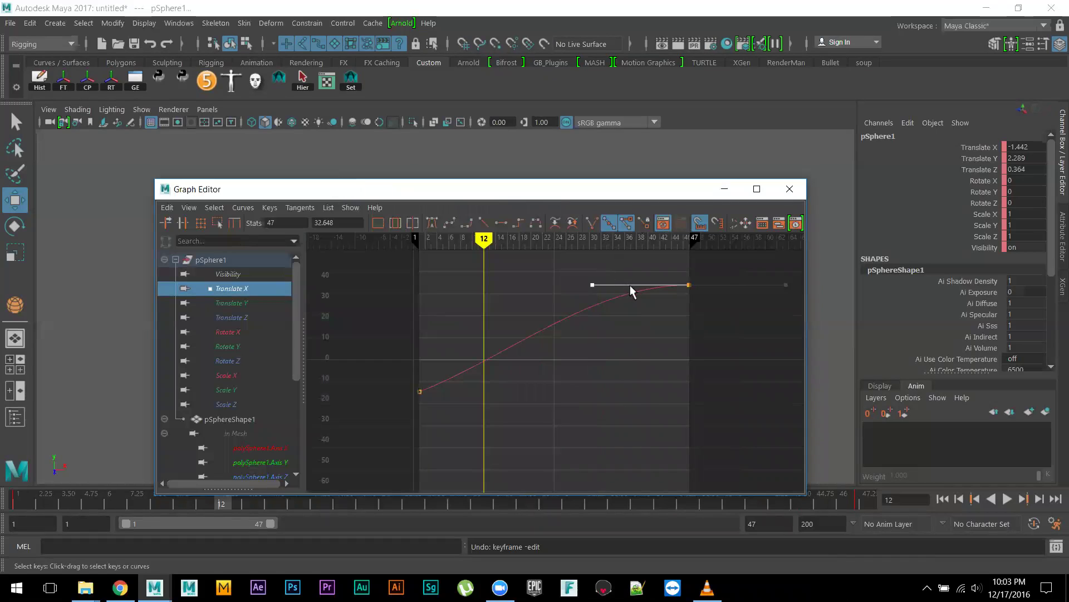
pyautogui.click(626, 224)
pyautogui.keyDown('shift'); pyautogui.moveTo(617, 303); pyautogui.dragTo(470, 306, button='middle'); pyautogui.keyUp('shift')
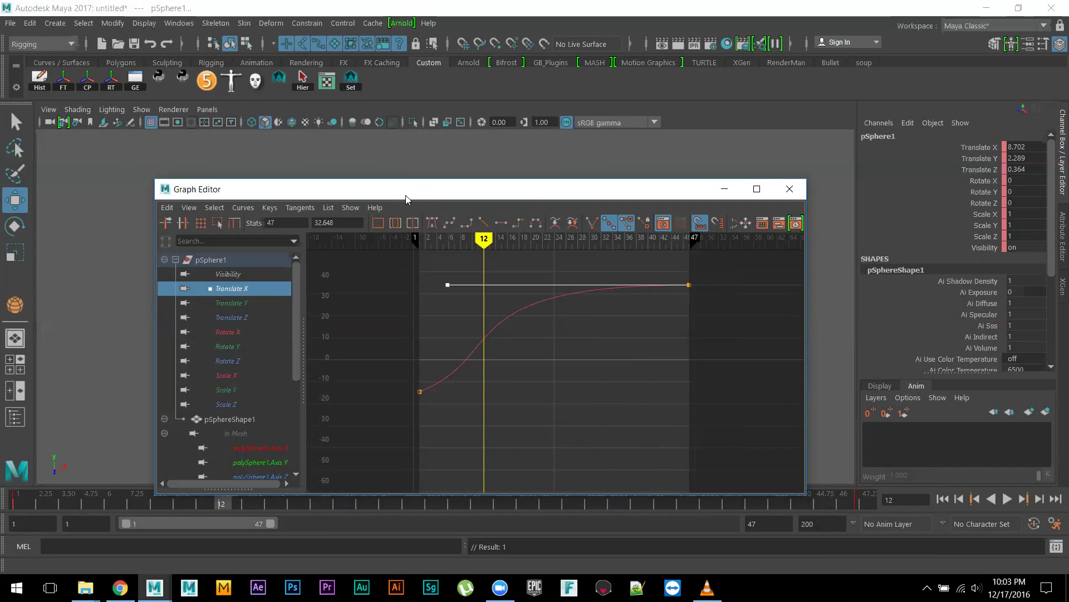
# Place the Graph Editor below the sphere and play the animation from the start with the long end tangent.
pyautogui.moveTo(406, 199); pyautogui.dragTo(459, 349)
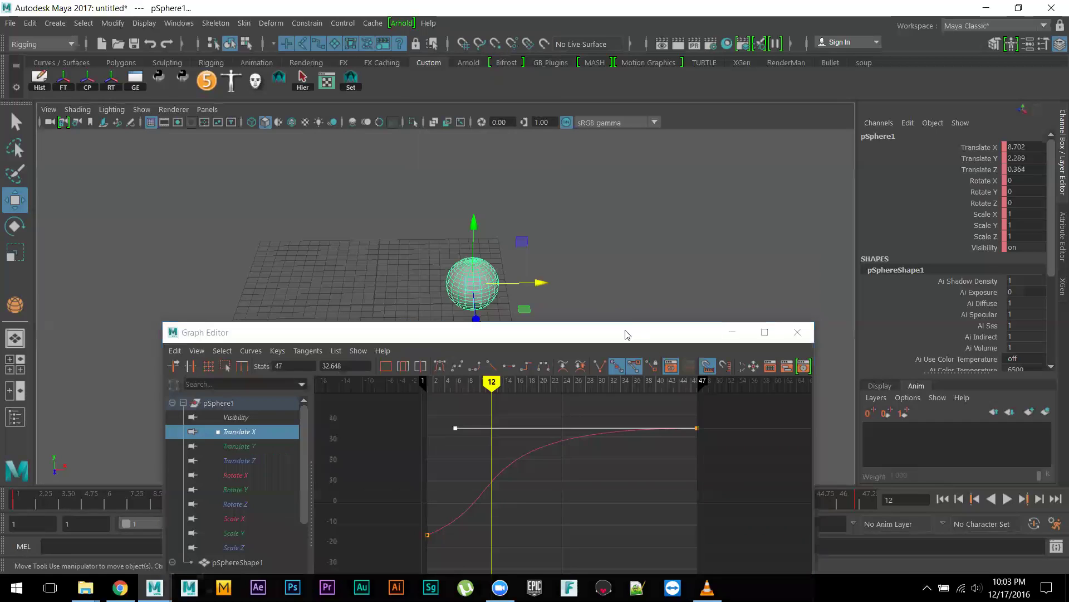
pyautogui.keyDown('alt'); pyautogui.moveTo(638, 284); pyautogui.dragTo(633, 231, button='middle'); pyautogui.keyUp('alt')
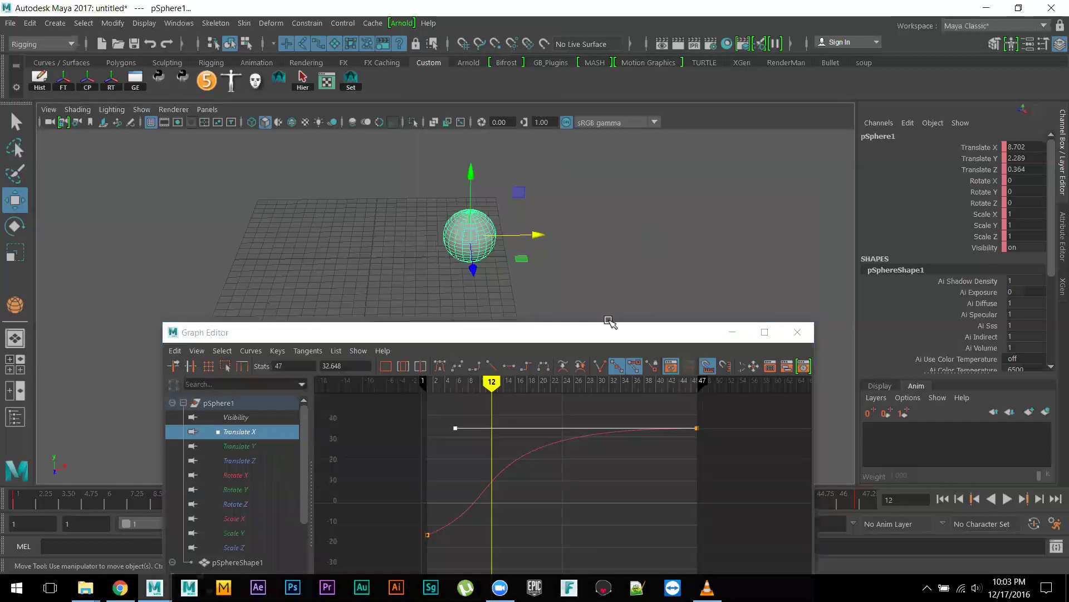
pyautogui.moveTo(601, 333); pyautogui.dragTo(592, 287)
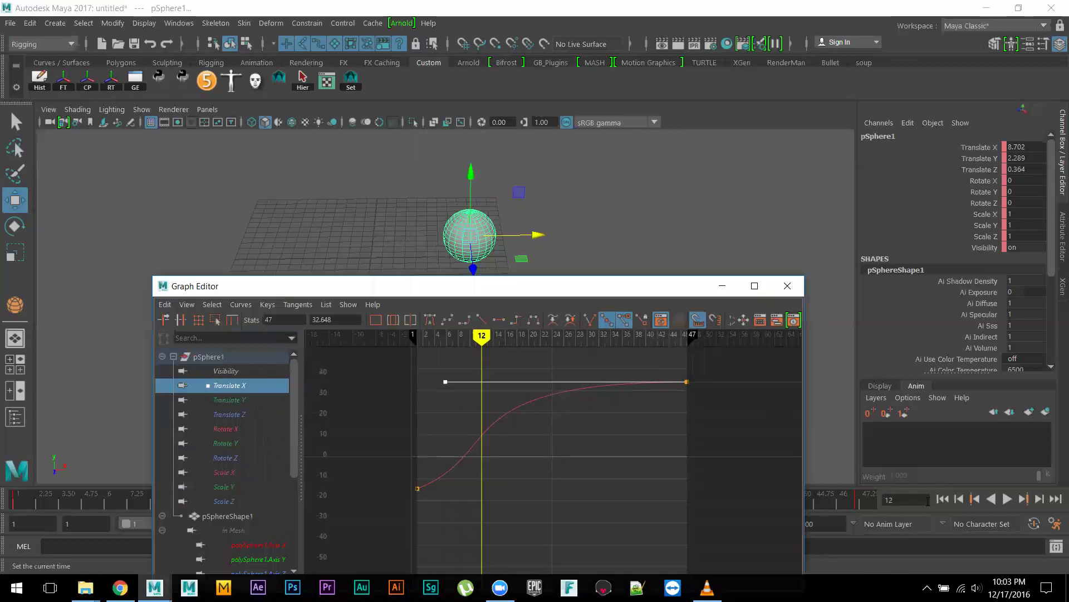
pyautogui.click(942, 499)
pyautogui.click(1007, 499)
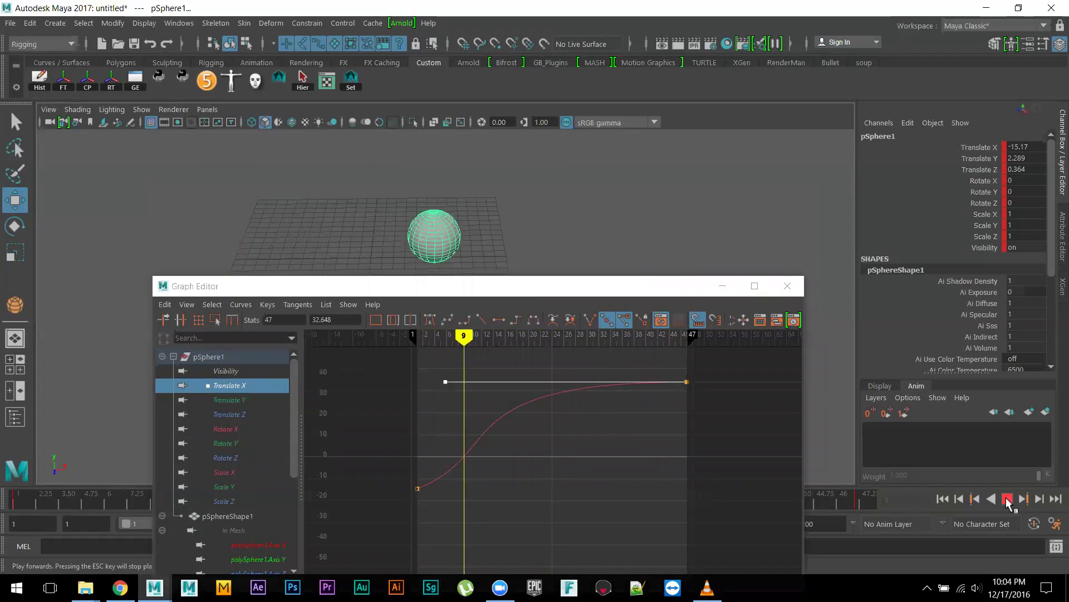
pyautogui.click(1008, 499)
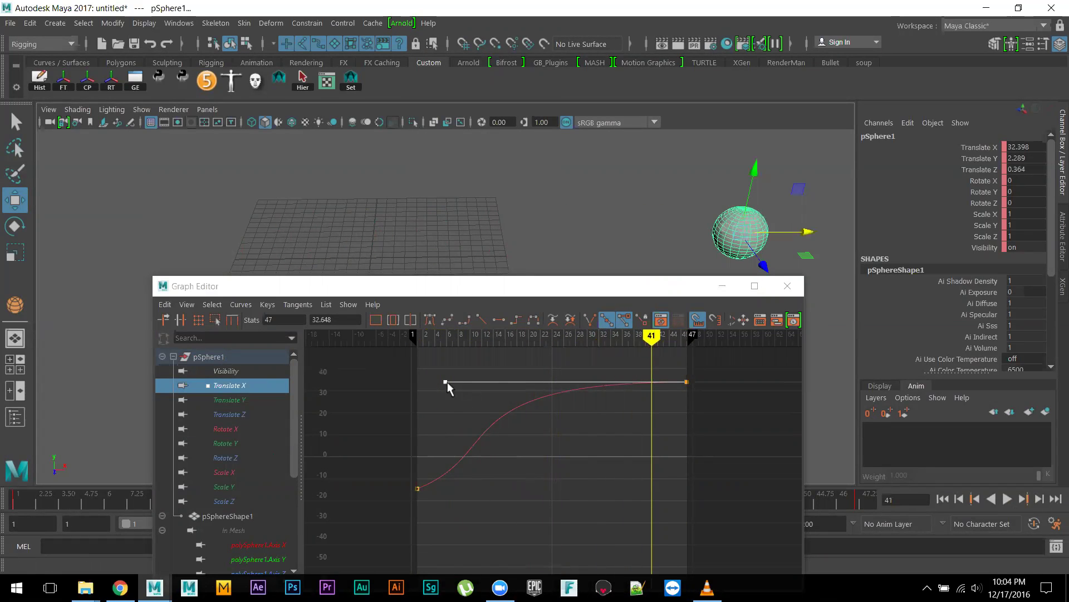
# Shorten the end key's in-tangent handle to about frame 24 and play back the sphere's motion.
pyautogui.moveTo(447, 382); pyautogui.dragTo(536, 382)
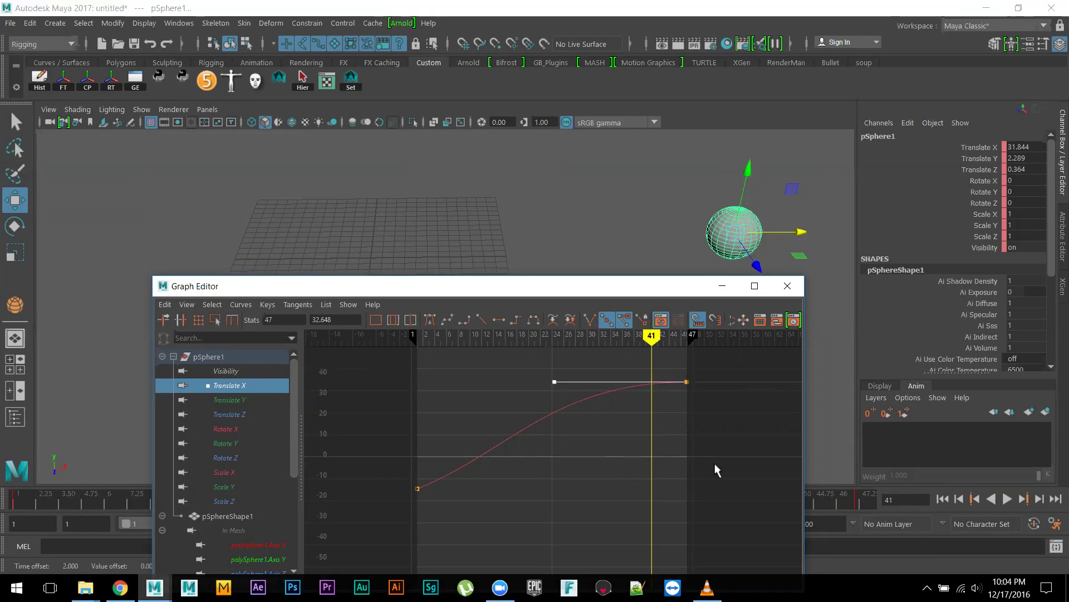
pyautogui.click(1007, 499)
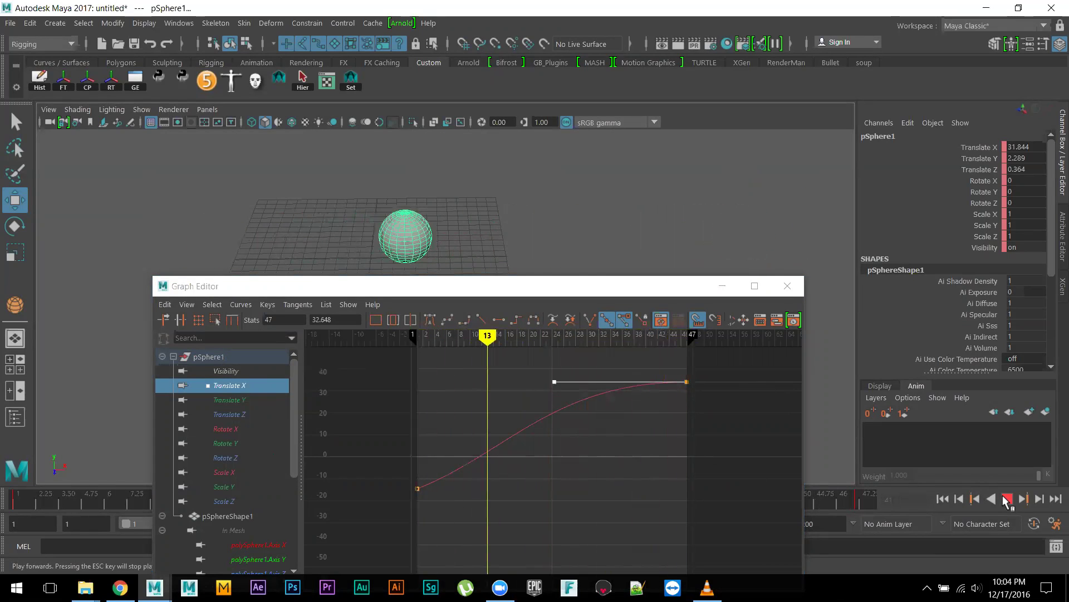
pyautogui.click(1006, 499)
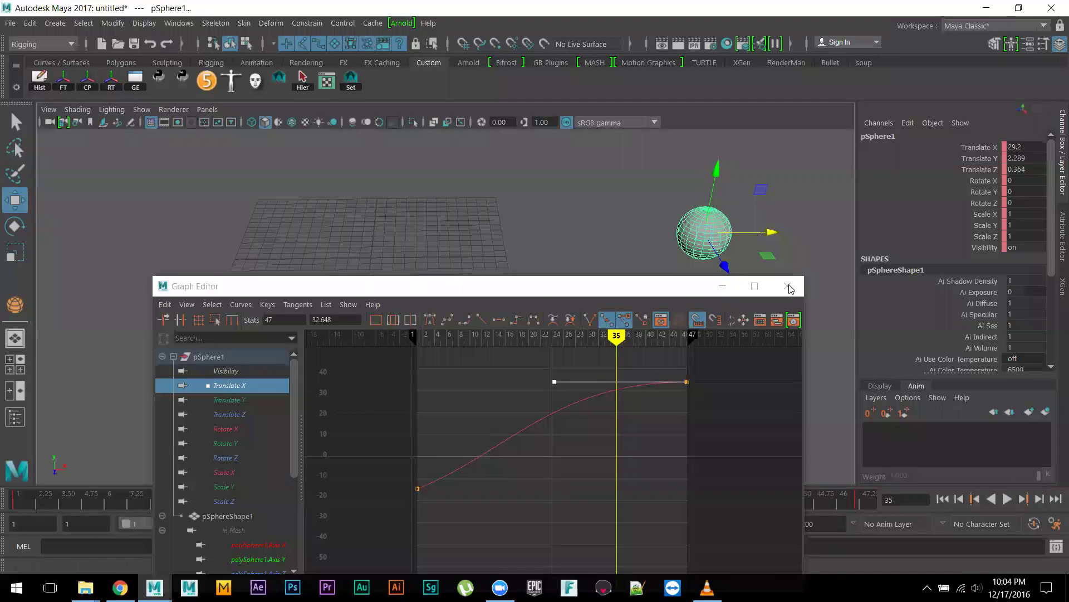
# Close the Graph Editor and start a new scene without saving the current one.
pyautogui.keyDown('alt'); pyautogui.moveTo(490, 282); pyautogui.dragTo(504, 366); pyautogui.keyUp('alt')
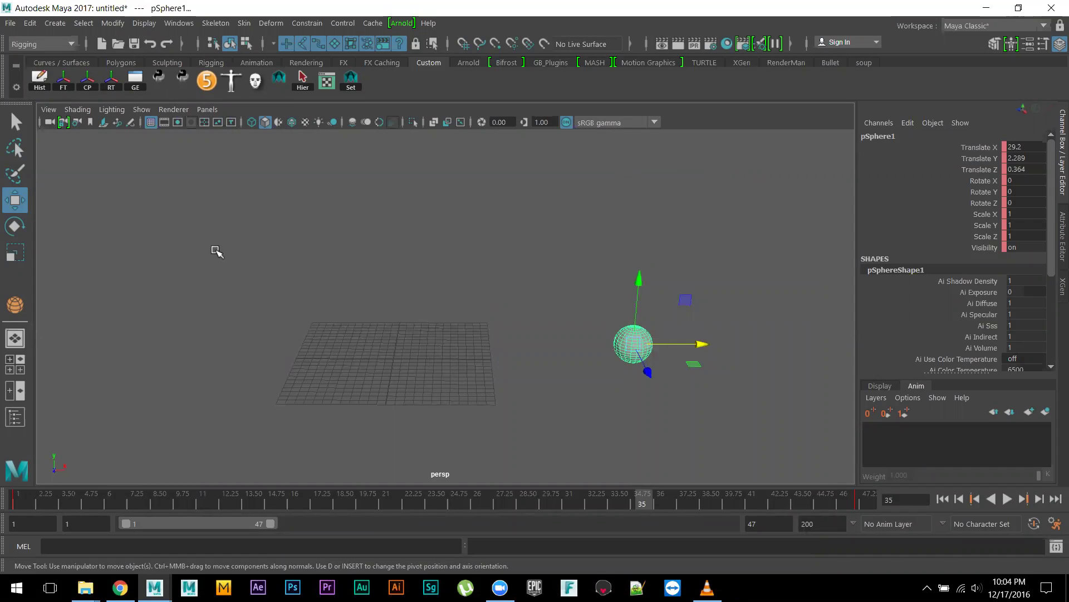
pyautogui.click(103, 46)
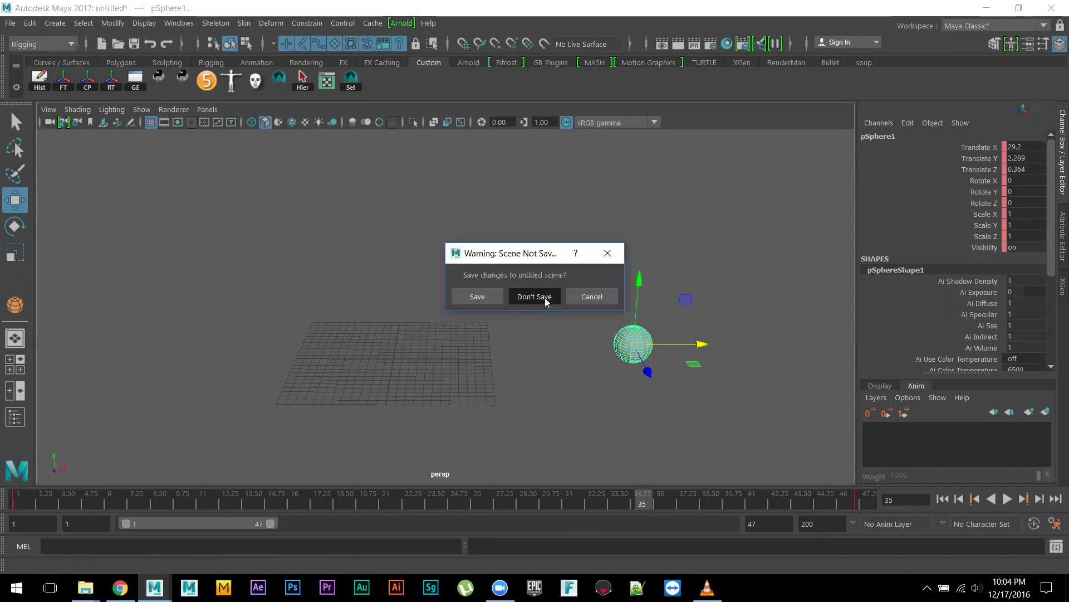
pyautogui.click(544, 298)
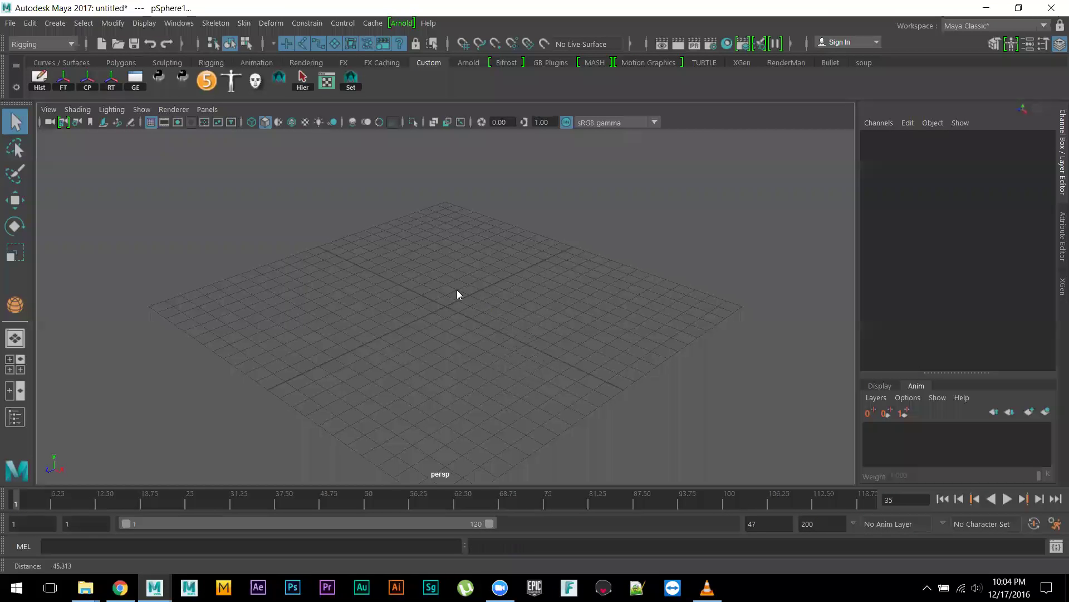
# Create a polygon sphere near the centre of the grid.
pyautogui.press('space')
pyautogui.click(409, 289)
pyautogui.moveTo(560, 344)
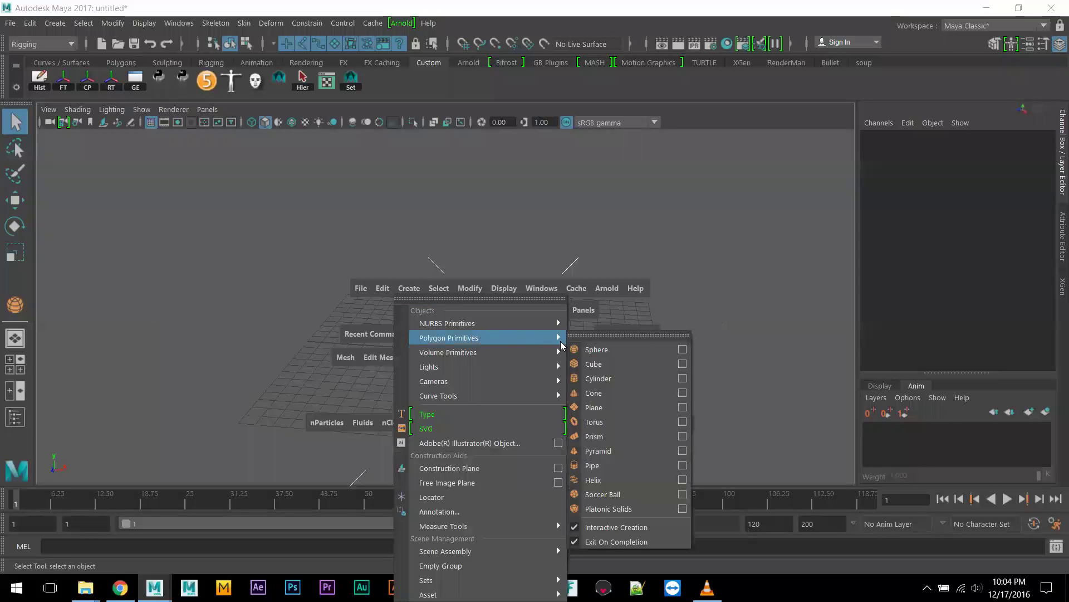
pyautogui.click(595, 350)
pyautogui.moveTo(475, 359); pyautogui.dragTo(489, 337)
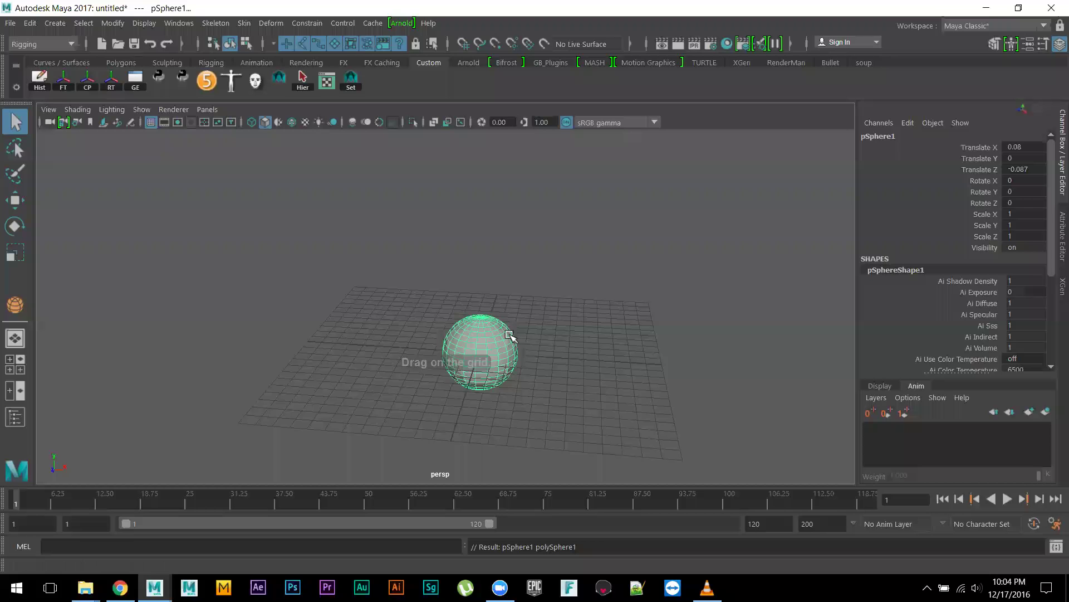
# Raise the sphere to a Translate Y of about 2.3 and set a key on it at frame 1.
pyautogui.press('w')
pyautogui.scroll(-3, 523, 353)
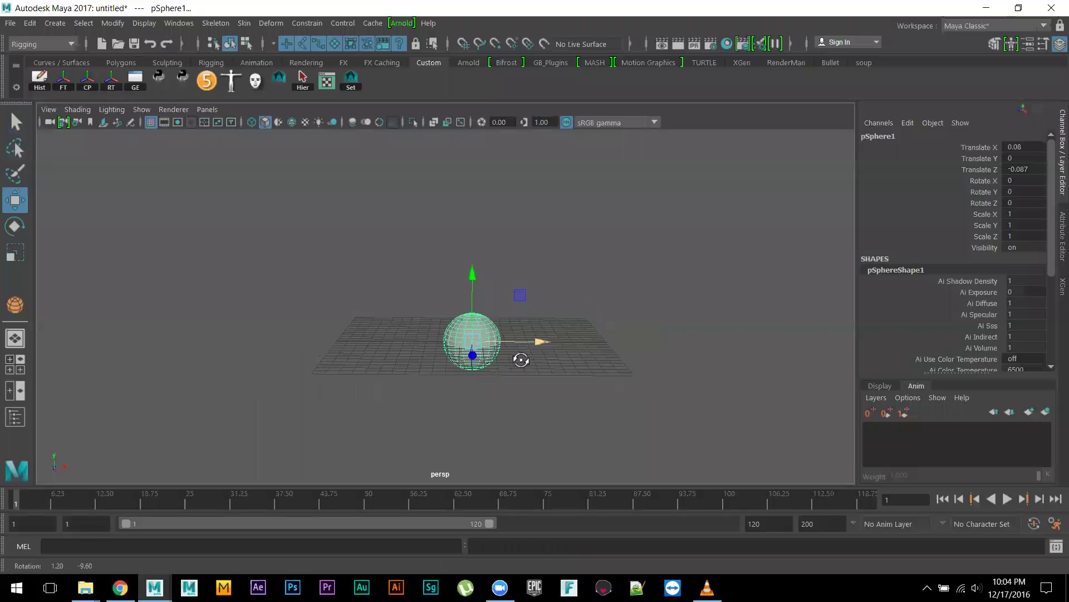
pyautogui.moveTo(472, 276); pyautogui.dragTo(476, 247)
pyautogui.keyDown('alt'); pyautogui.moveTo(477, 251); pyautogui.dragTo(479, 406); pyautogui.keyUp('alt')
pyautogui.hotkey('alt', 'v')
pyautogui.hotkey('alt', 'v')
pyautogui.press('s')
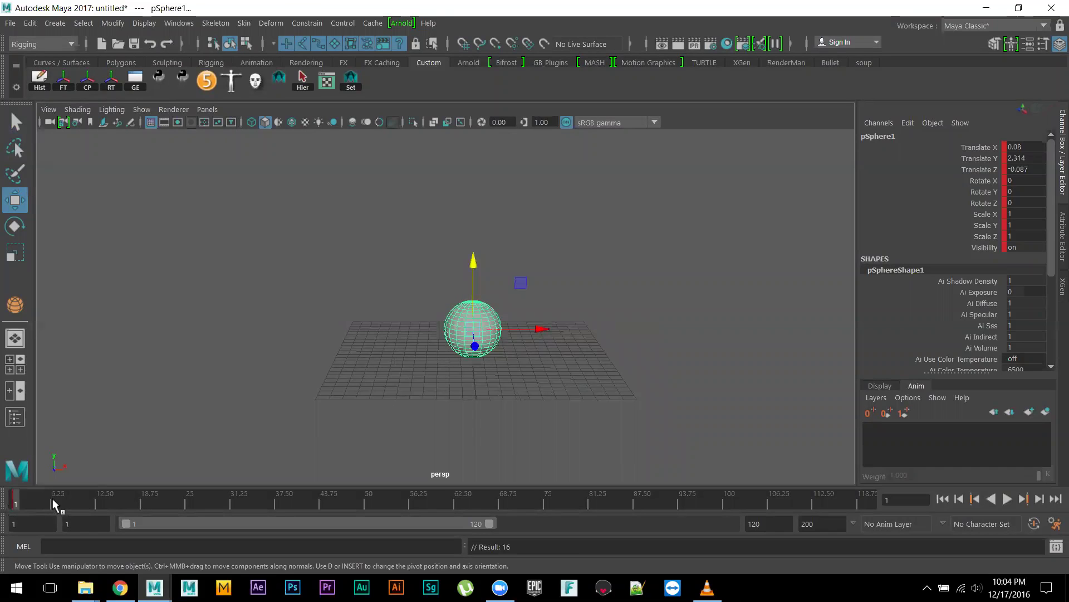
# Key the sphere's current pose at frame 38, and key it raised to a Translate Y of about 22.3 at frame 18.
pyautogui.hotkey('alt', 'v')
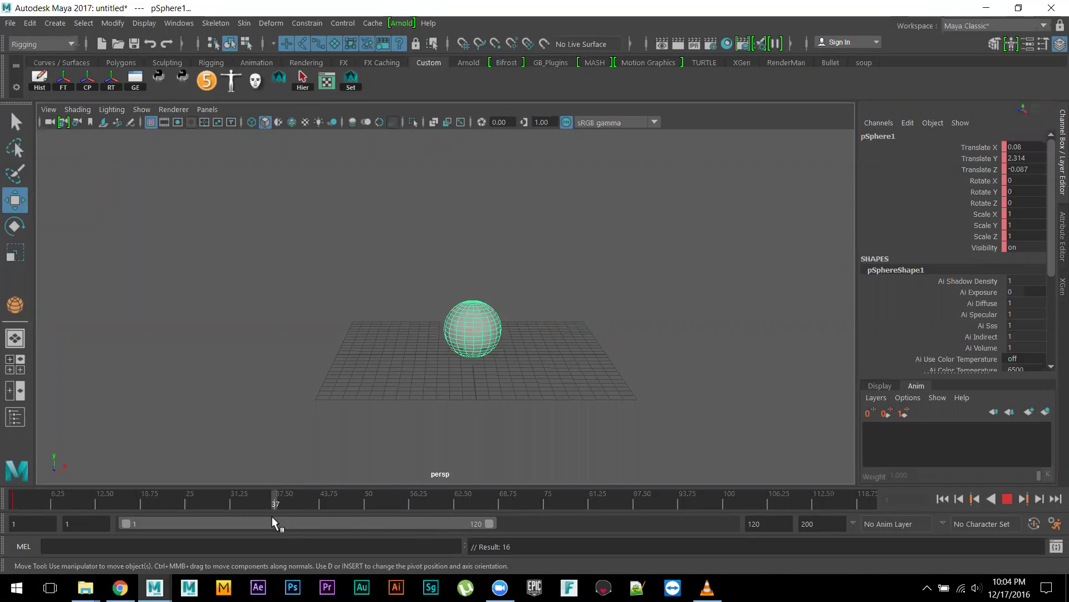
pyautogui.hotkey('alt', 'v')
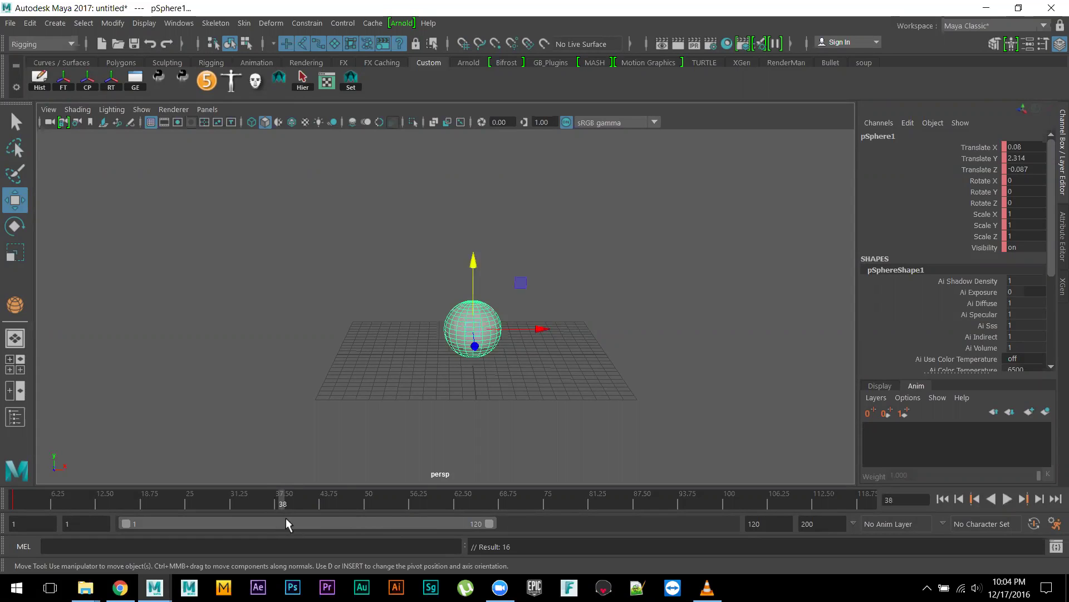
pyautogui.click(159, 502)
pyautogui.hotkey('alt', 'v')
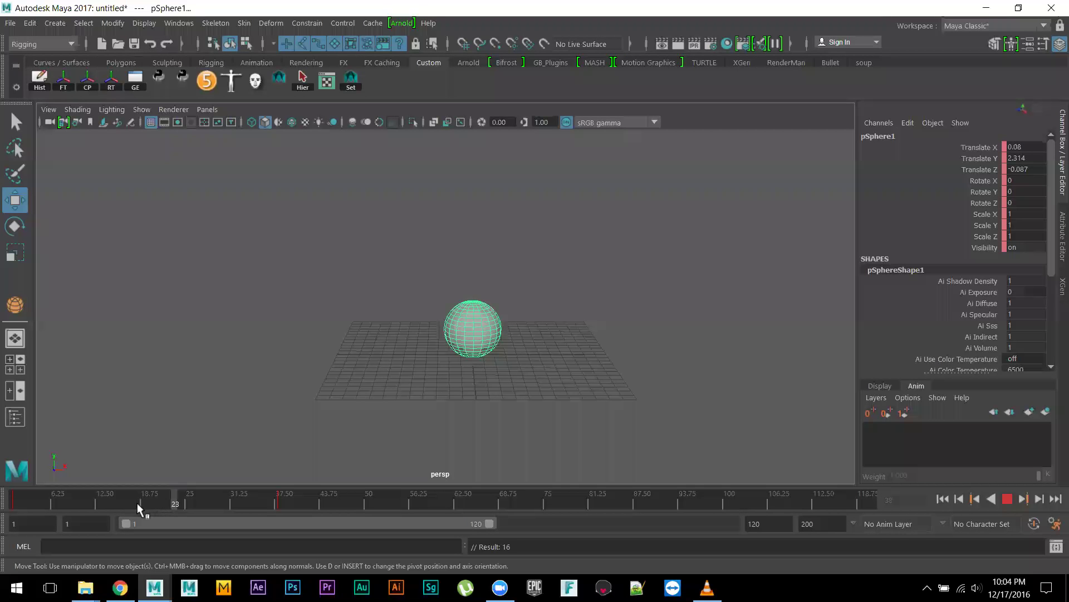
pyautogui.click(138, 503)
pyautogui.moveTo(482, 245); pyautogui.dragTo(473, 25)
pyautogui.press('f')
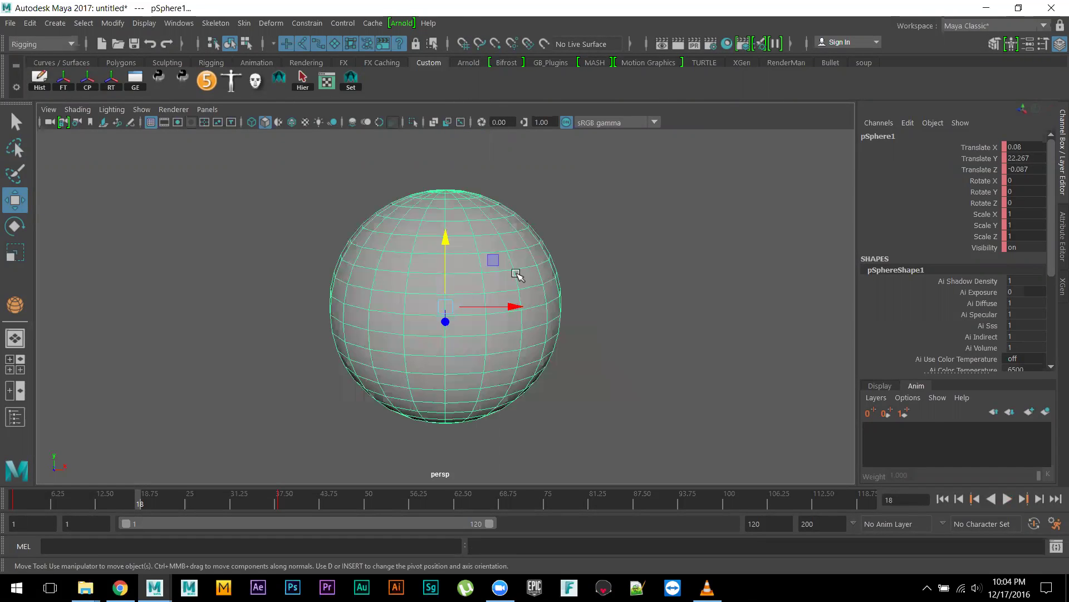
pyautogui.scroll(-4, 487, 330)
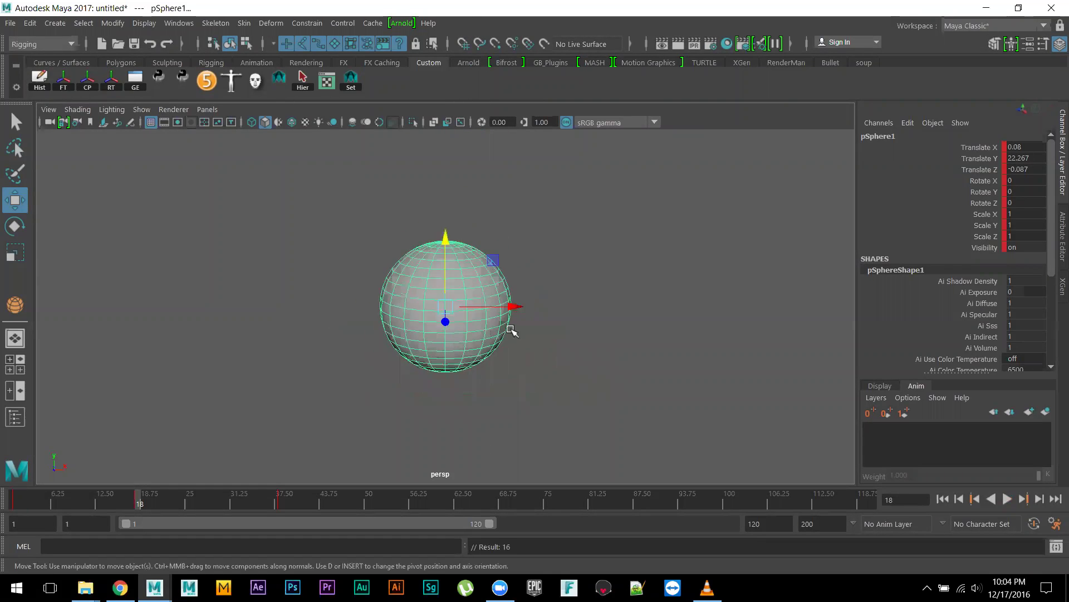
pyautogui.scroll(-5, 432, 287)
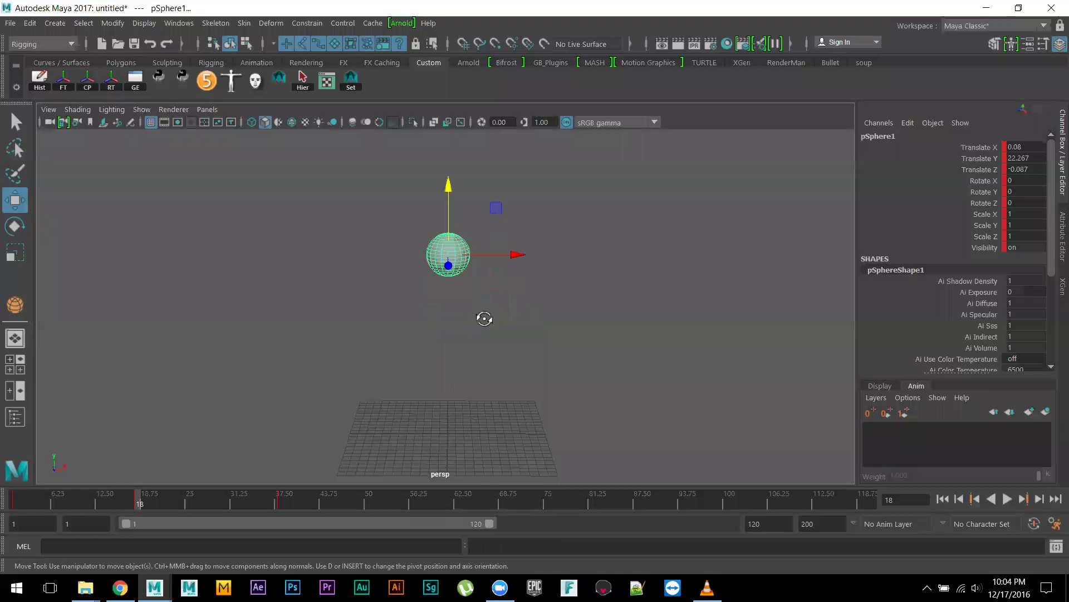
# Set the playback range to end at frame 38 and play back the sphere's rise and fall.
pyautogui.moveTo(141, 498); pyautogui.dragTo(347, 513)
pyautogui.click(975, 498)
pyautogui.doubleClick(770, 522)
pyautogui.write('38')
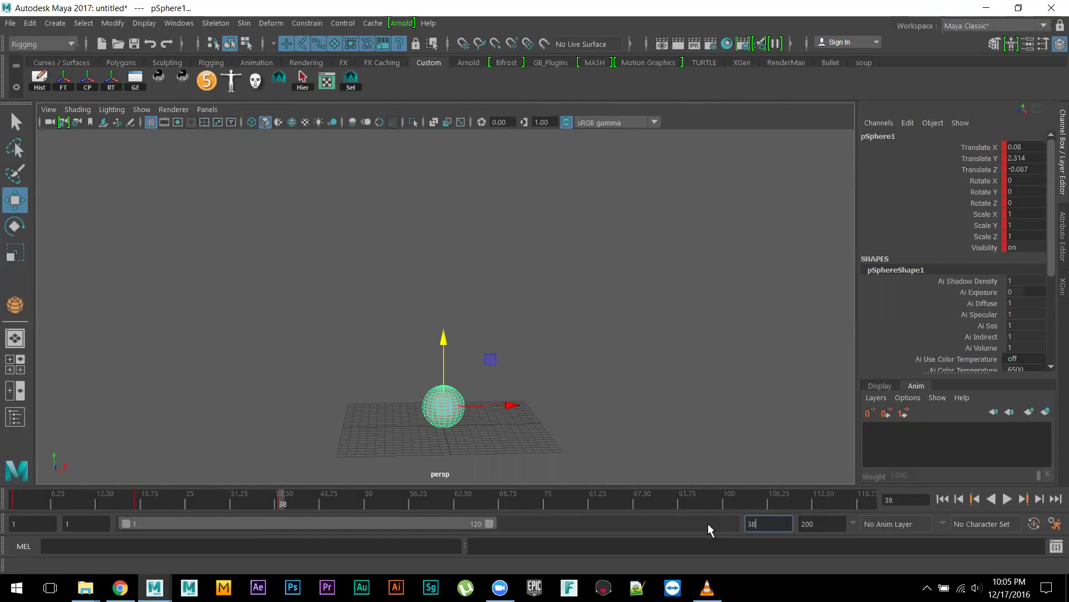
pyautogui.press('Return')
pyautogui.click(1008, 499)
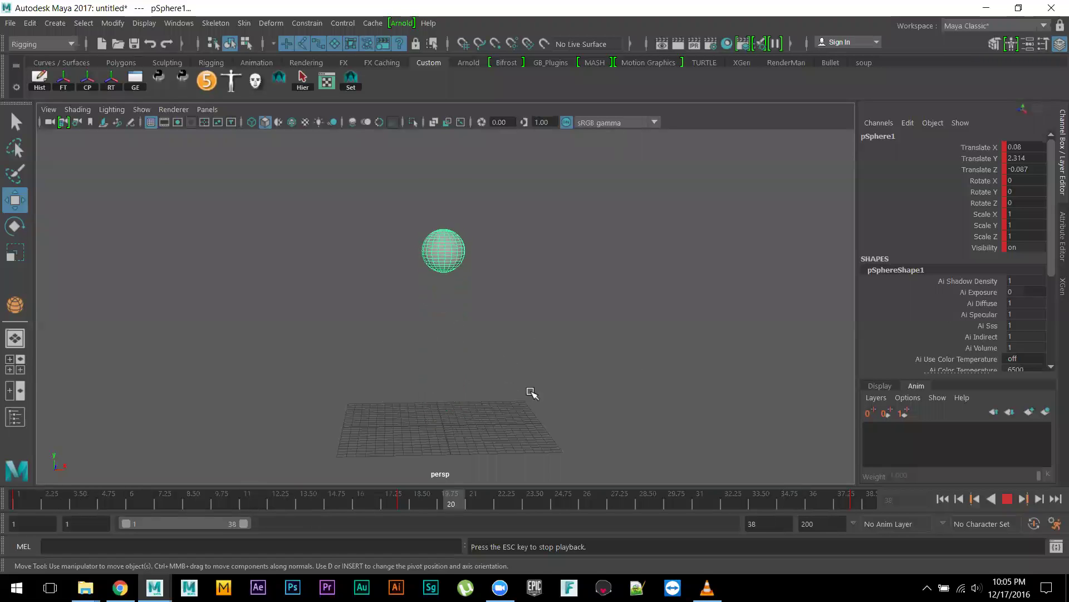
pyautogui.keyDown('alt'); pyautogui.moveTo(489, 366); pyautogui.dragTo(286, 332, button='middle'); pyautogui.keyUp('alt')
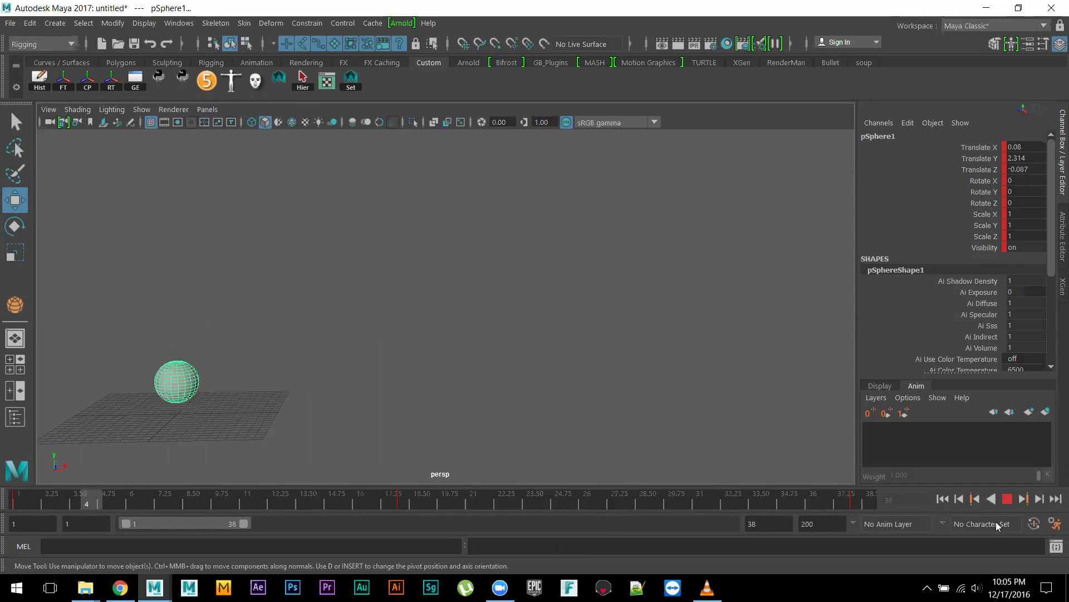
pyautogui.click(1007, 499)
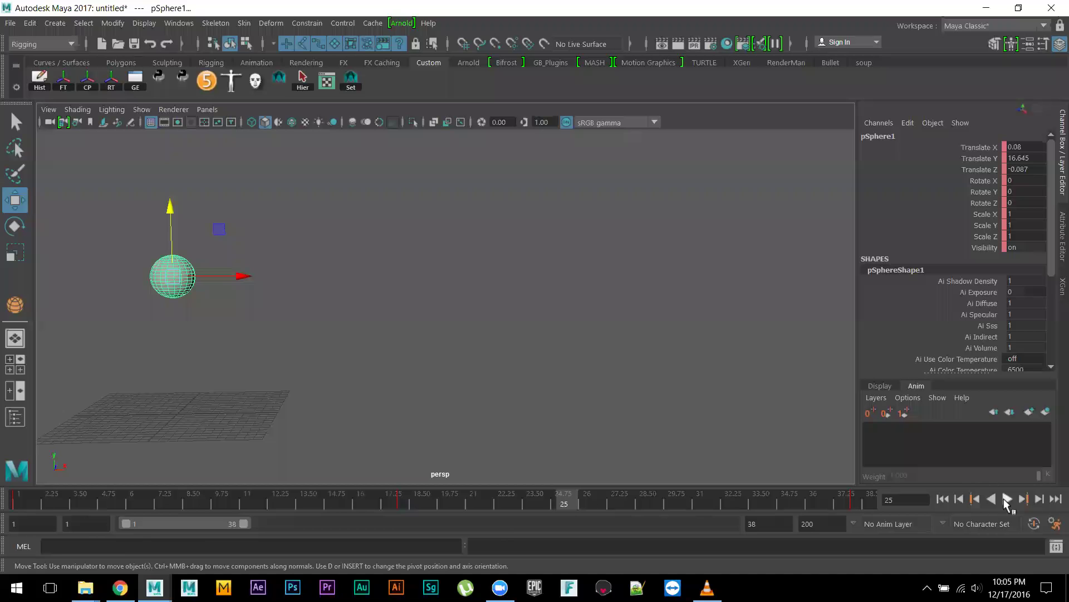
# Open the Graph Editor beside the sphere and isolate its Translate Y curve.
pyautogui.click(138, 82)
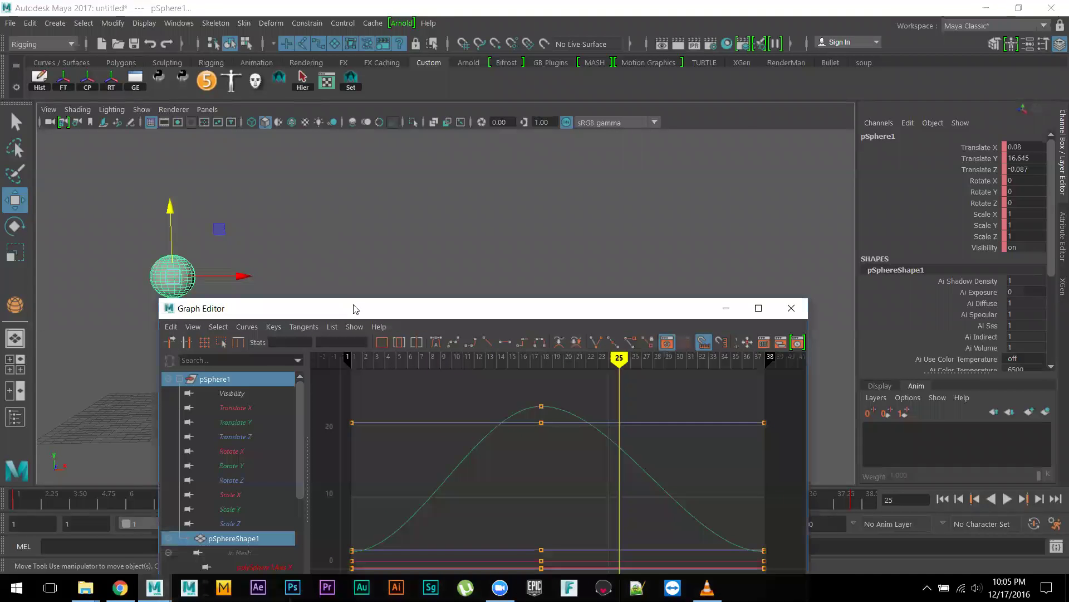
pyautogui.moveTo(354, 308); pyautogui.dragTo(463, 152)
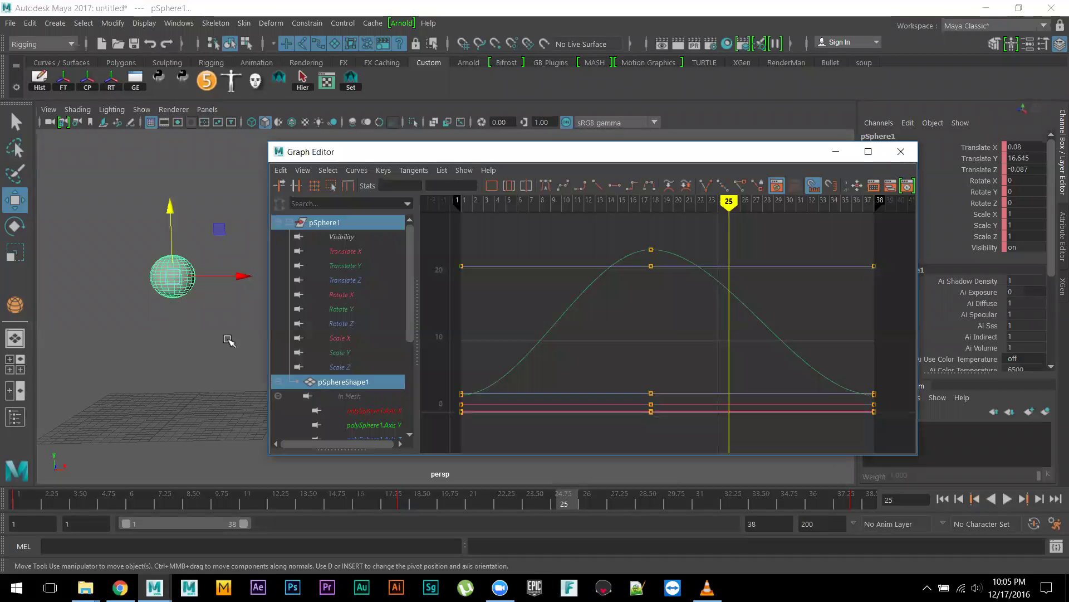
pyautogui.click(337, 277)
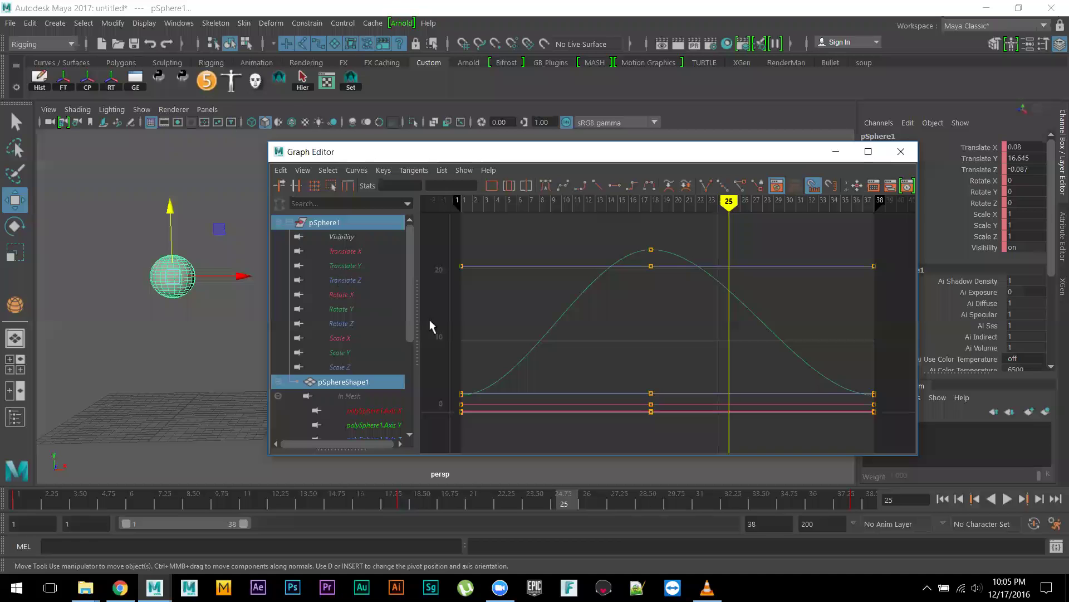
pyautogui.press('f')
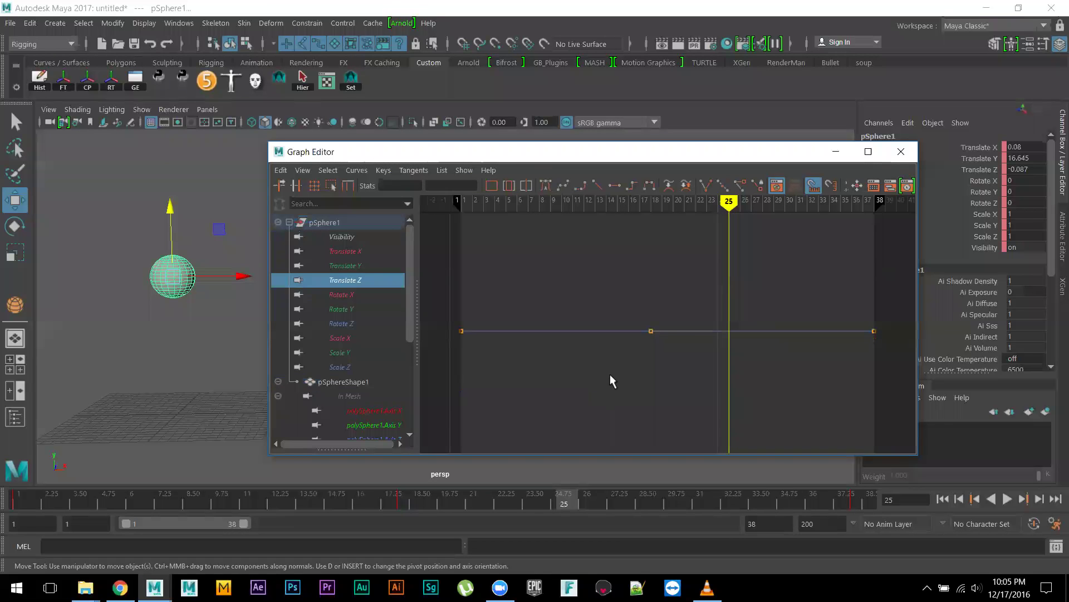
pyautogui.click(350, 266)
pyautogui.scroll(-4, 717, 357)
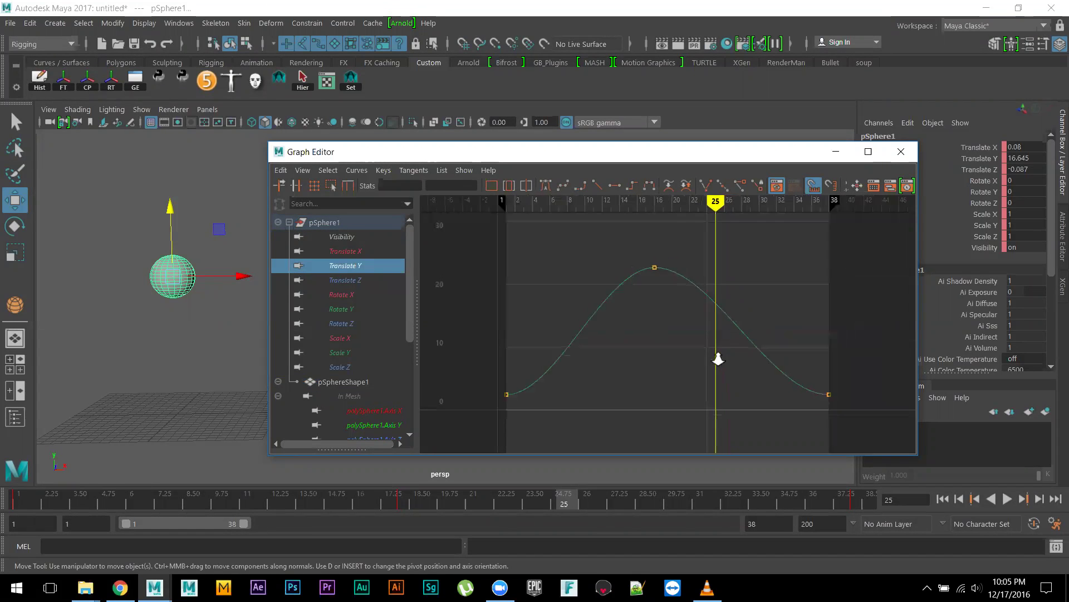
pyautogui.scroll(1, 724, 368)
pyautogui.keyDown('alt'); pyautogui.moveTo(725, 372); pyautogui.dragTo(715, 364, button='middle'); pyautogui.keyUp('alt')
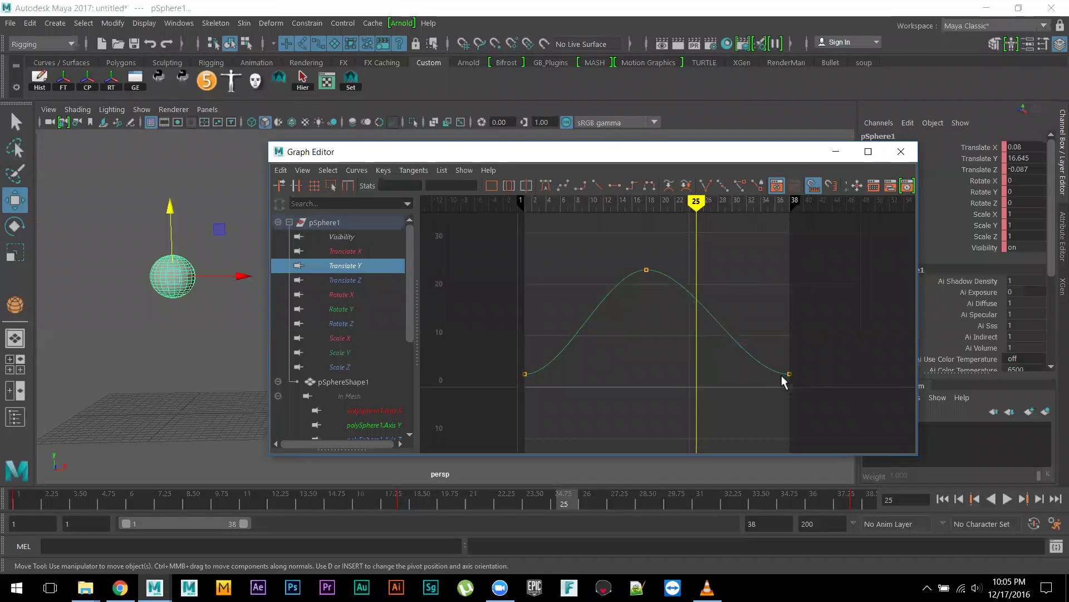
# Give the Translate Y keys at frames 1 and 38 linear tangents and play back the motion.
pyautogui.moveTo(694, 201)
pyautogui.mouseDown()
pyautogui.moveTo(771, 210)
pyautogui.moveTo(659, 221)
pyautogui.moveTo(531, 212)
pyautogui.mouseUp()
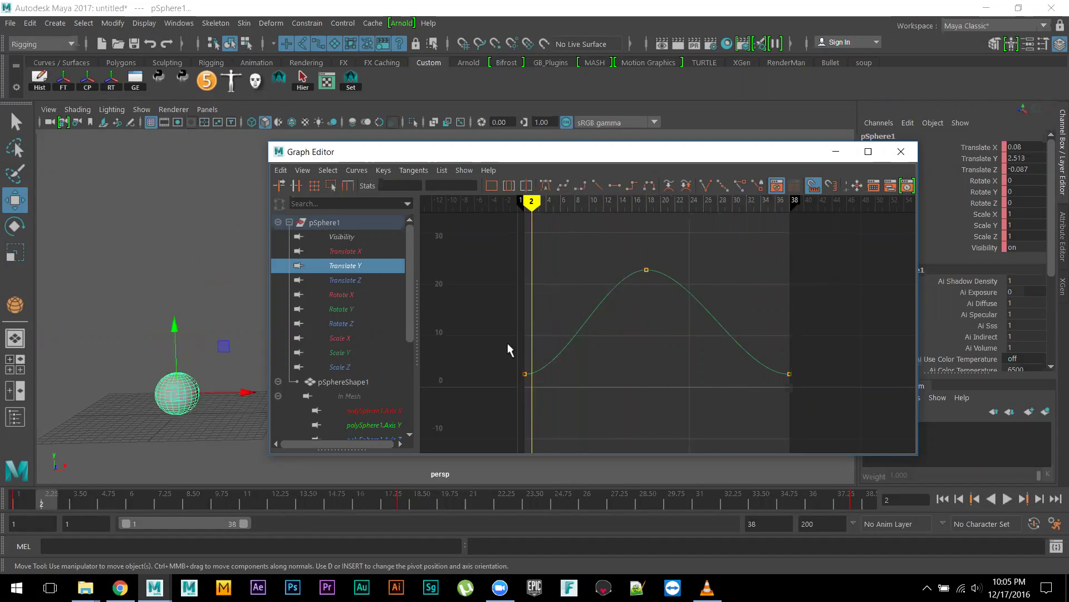
pyautogui.moveTo(786, 408); pyautogui.dragTo(801, 410)
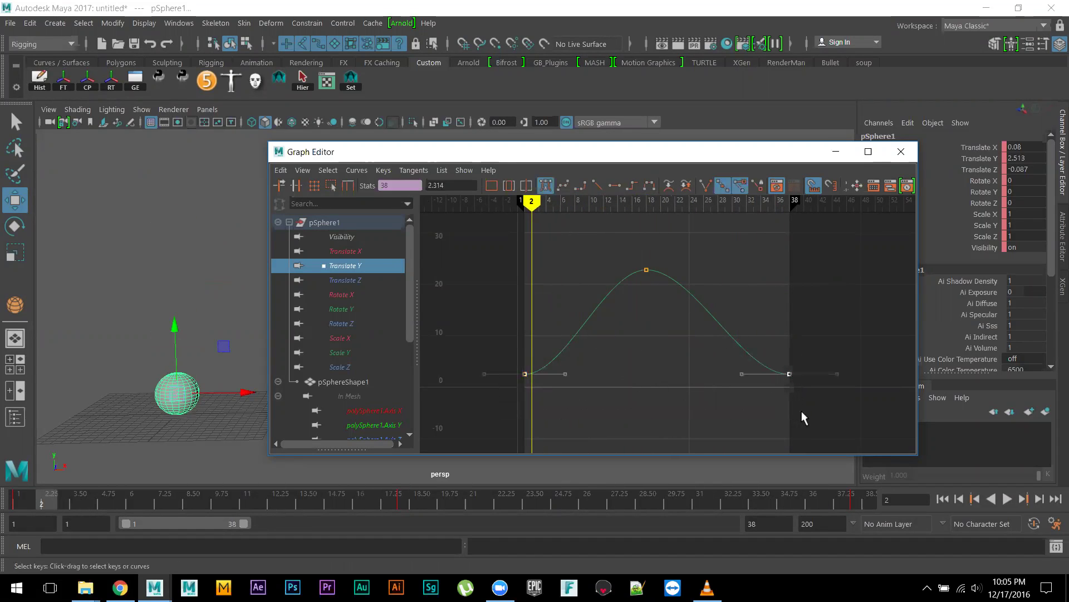
pyautogui.click(598, 187)
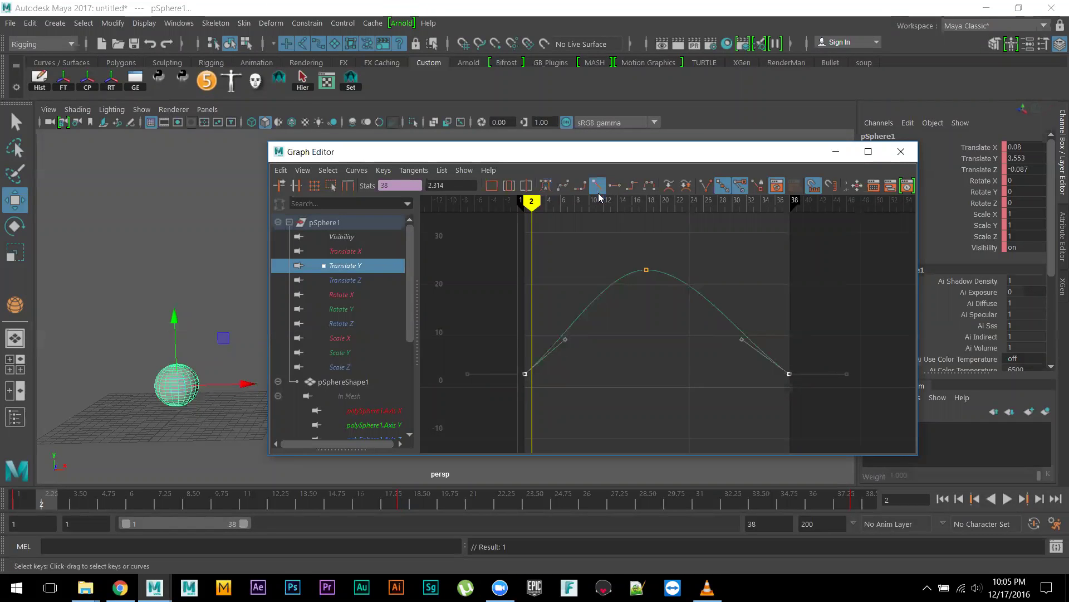
pyautogui.click(1007, 499)
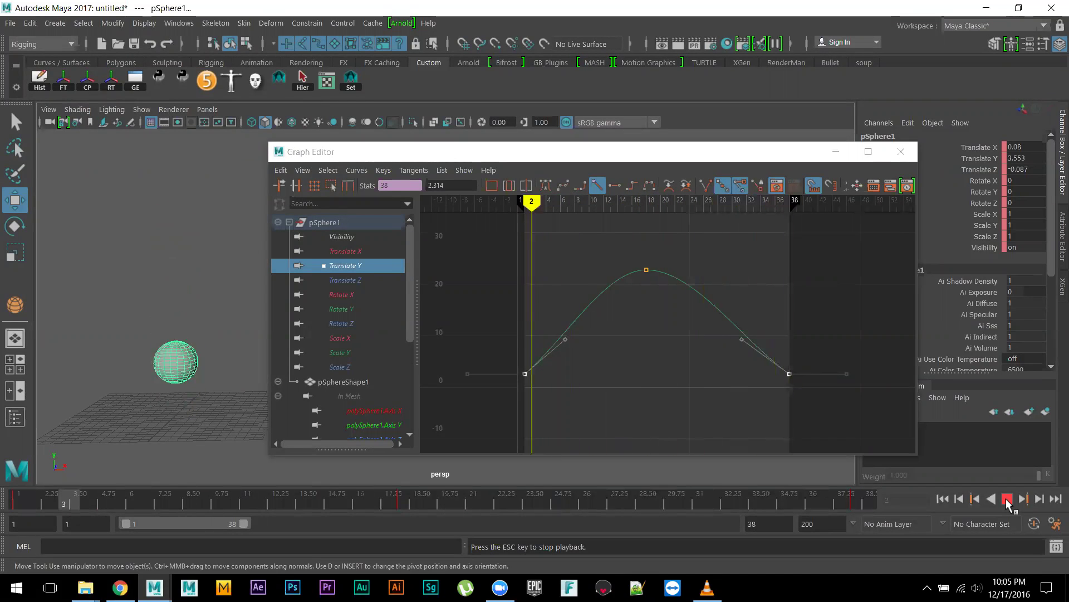
pyautogui.click(1008, 499)
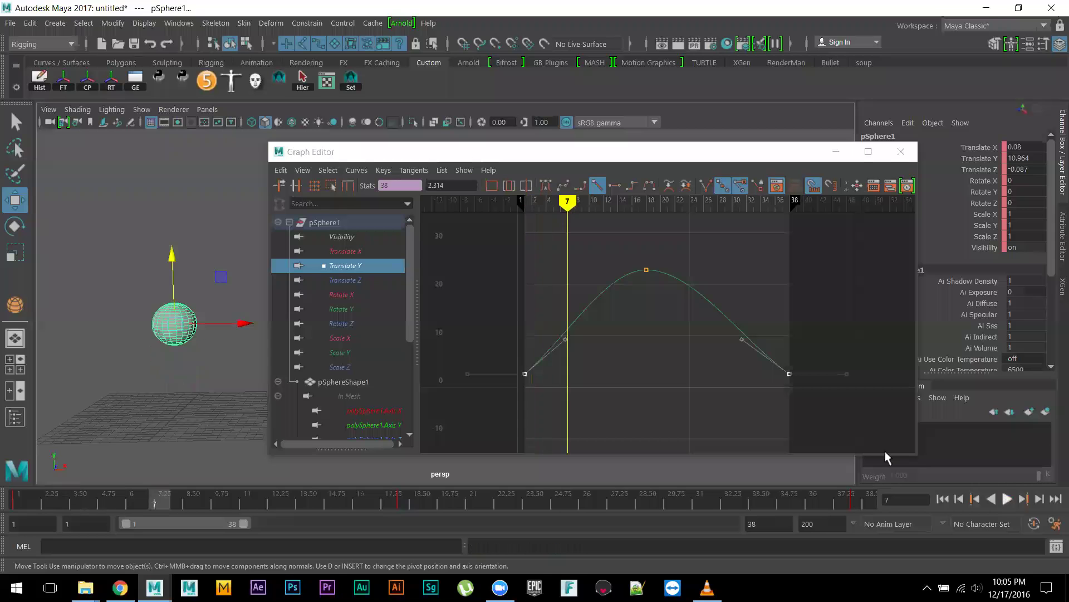
# Steepen the in-tangent of the frame 38 key and the out-tangent of the frame 1 key, and preview the bounce.
pyautogui.moveTo(715, 320); pyautogui.dragTo(740, 353)
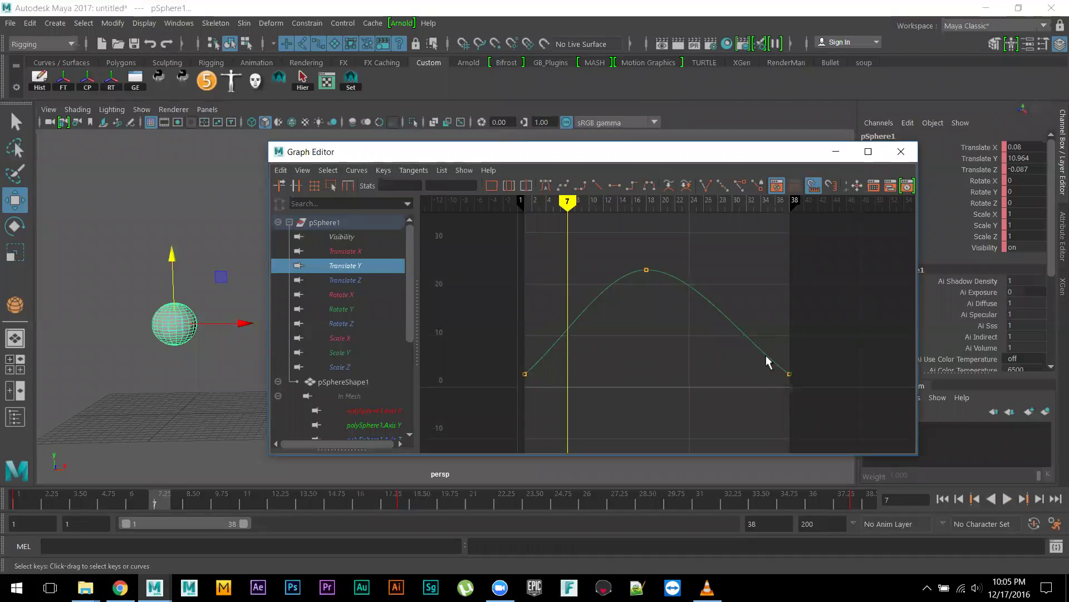
pyautogui.click(790, 374)
pyautogui.moveTo(731, 352); pyautogui.dragTo(739, 350, button='middle')
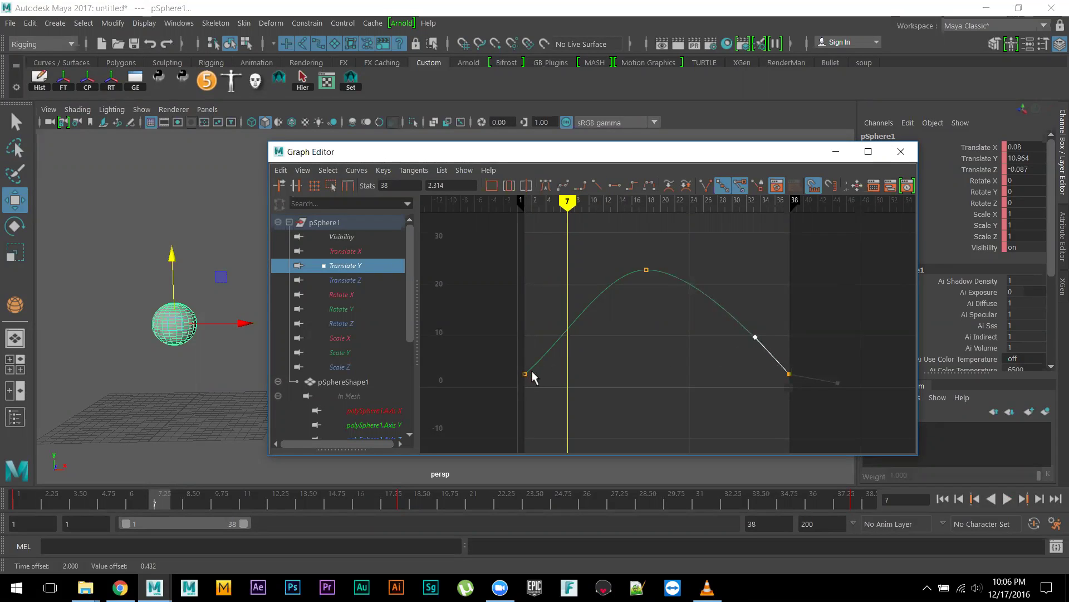
pyautogui.moveTo(495, 403); pyautogui.dragTo(497, 405)
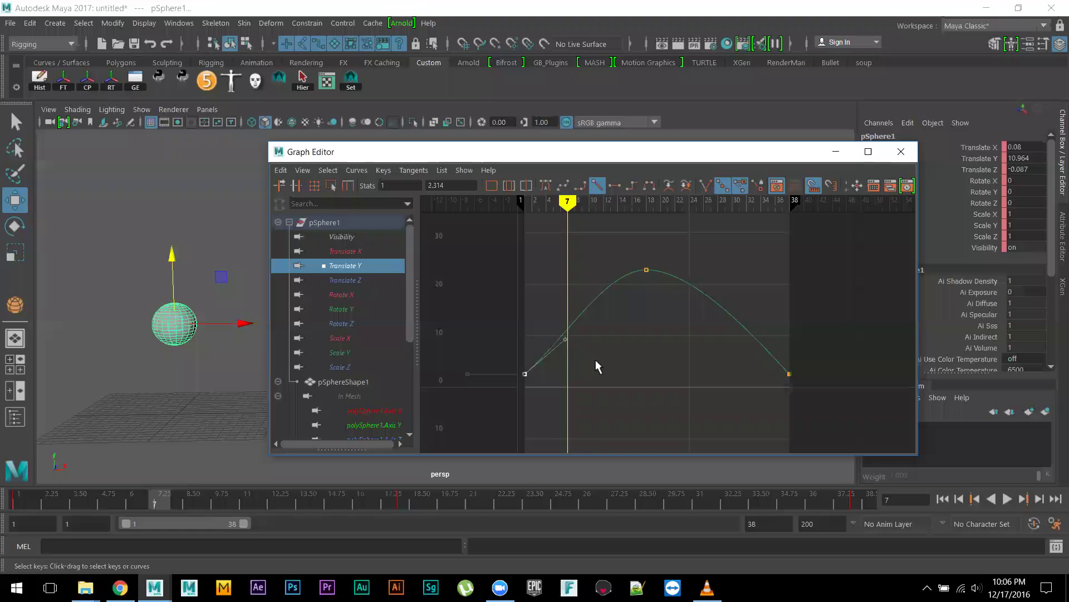
pyautogui.moveTo(596, 356); pyautogui.dragTo(587, 346, button='middle')
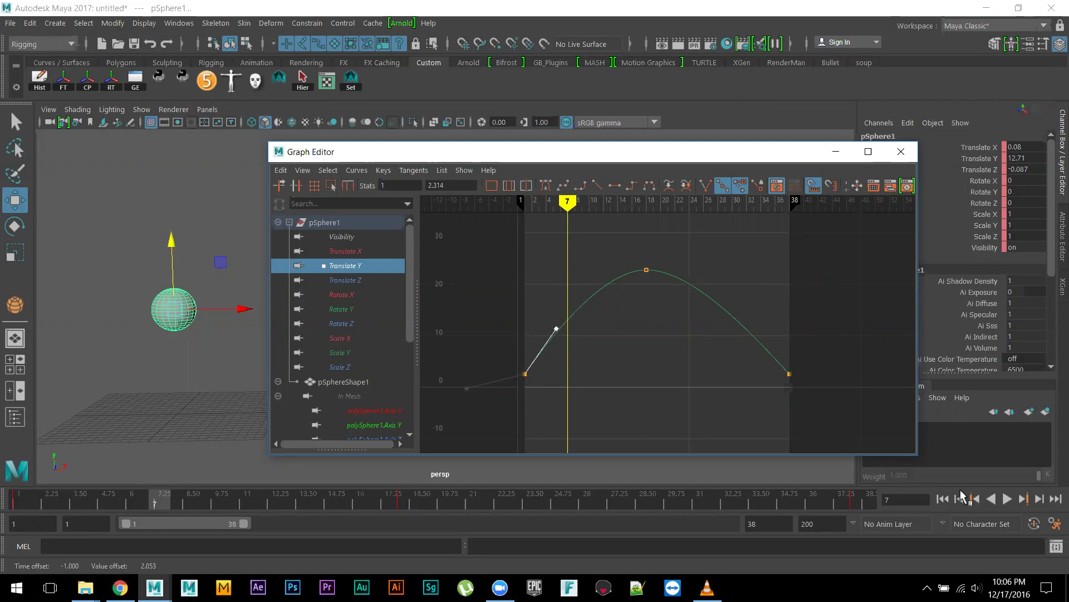
pyautogui.click(1007, 498)
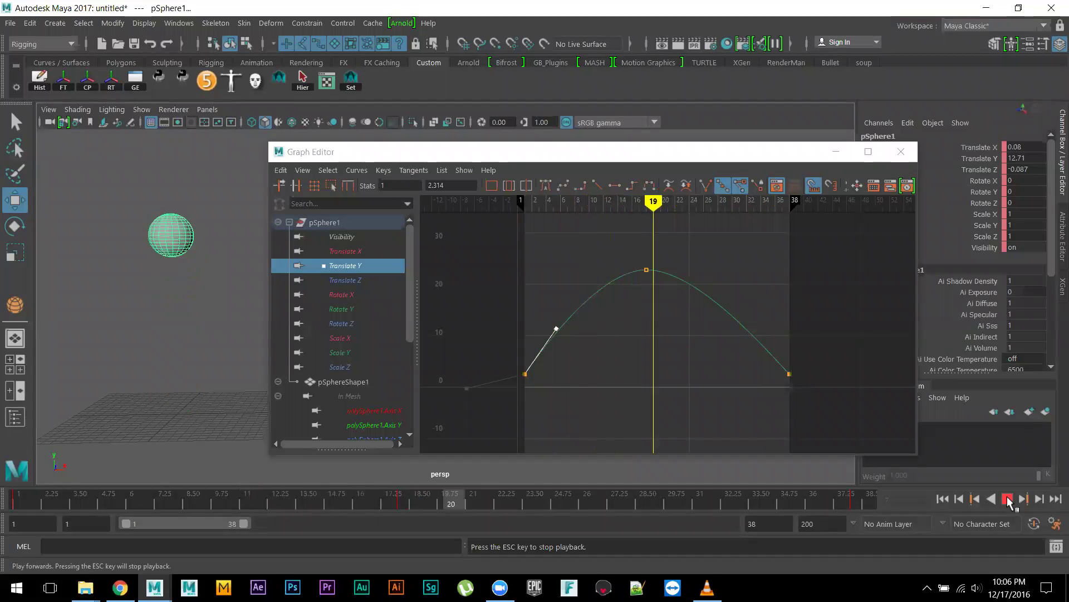
pyautogui.click(1007, 498)
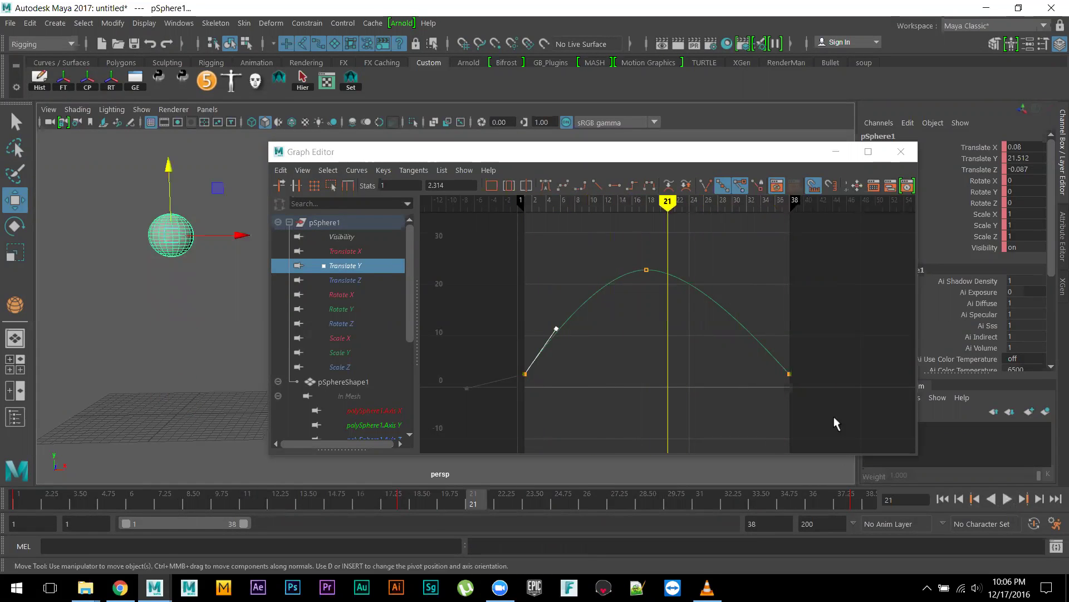
# Give the first and last Translate Y keys flat tangents and play back the eased motion for comparison.
pyautogui.moveTo(809, 358); pyautogui.dragTo(474, 424)
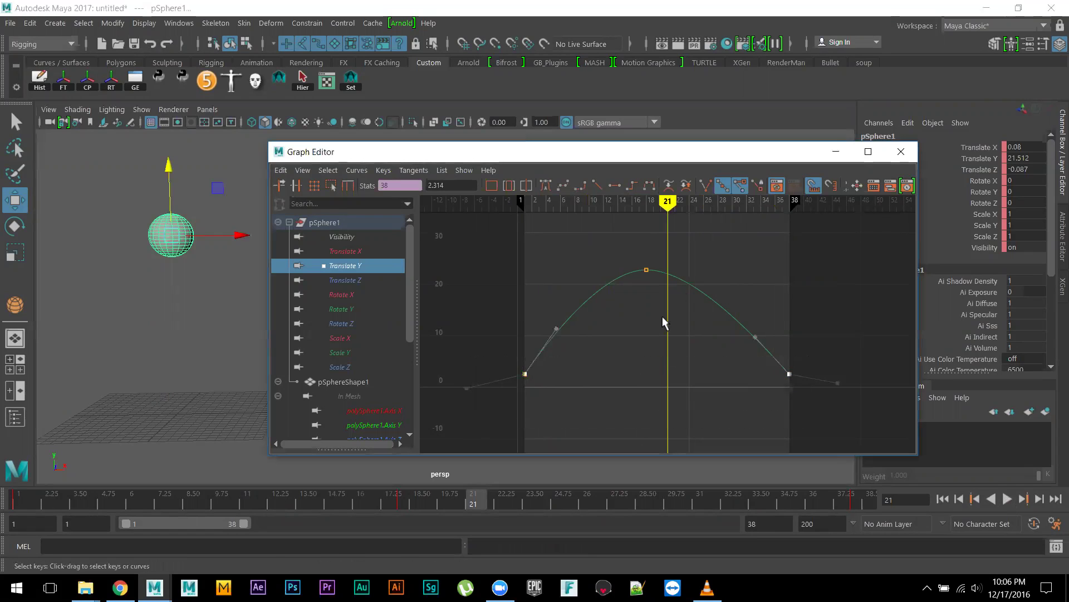
pyautogui.click(613, 186)
pyautogui.click(1007, 499)
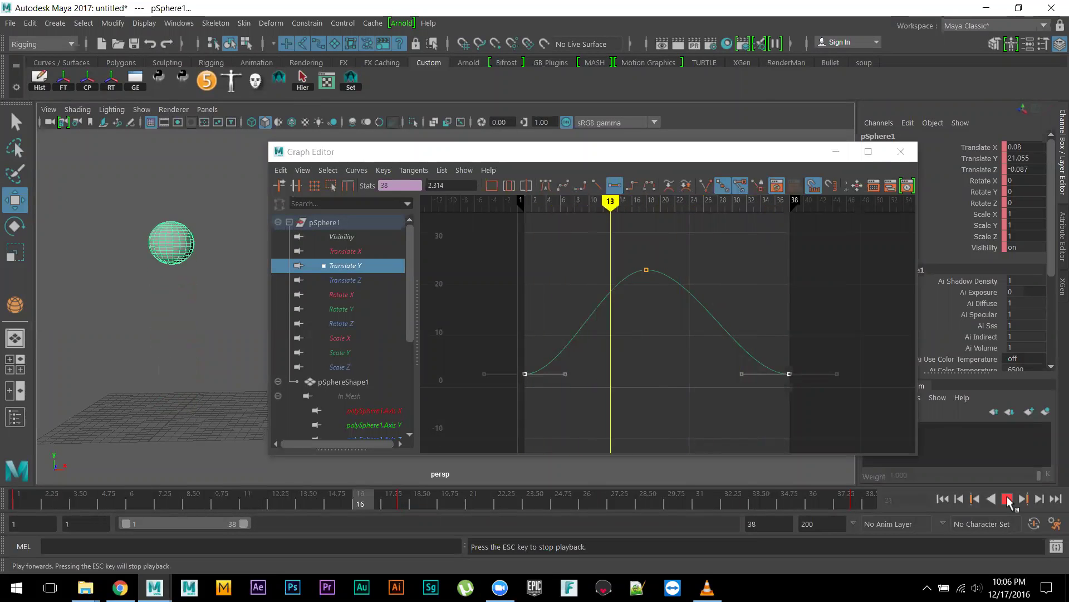
pyautogui.click(1009, 500)
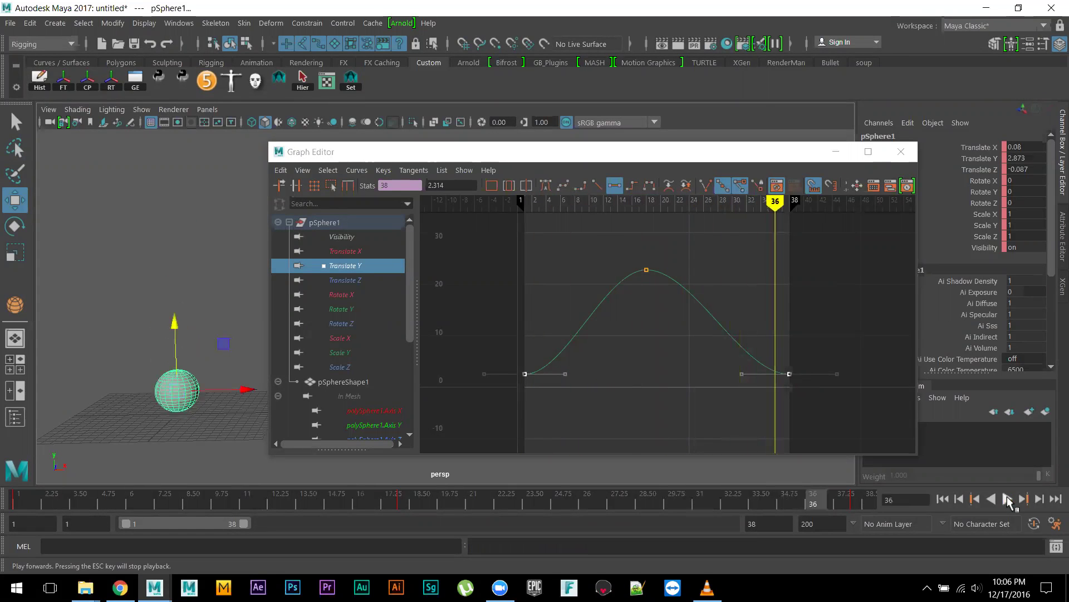
# Make the first and last Translate Y keys linear with their inner handles raised into a steeper, rounder arc, and play back the bounce.
pyautogui.click(598, 186)
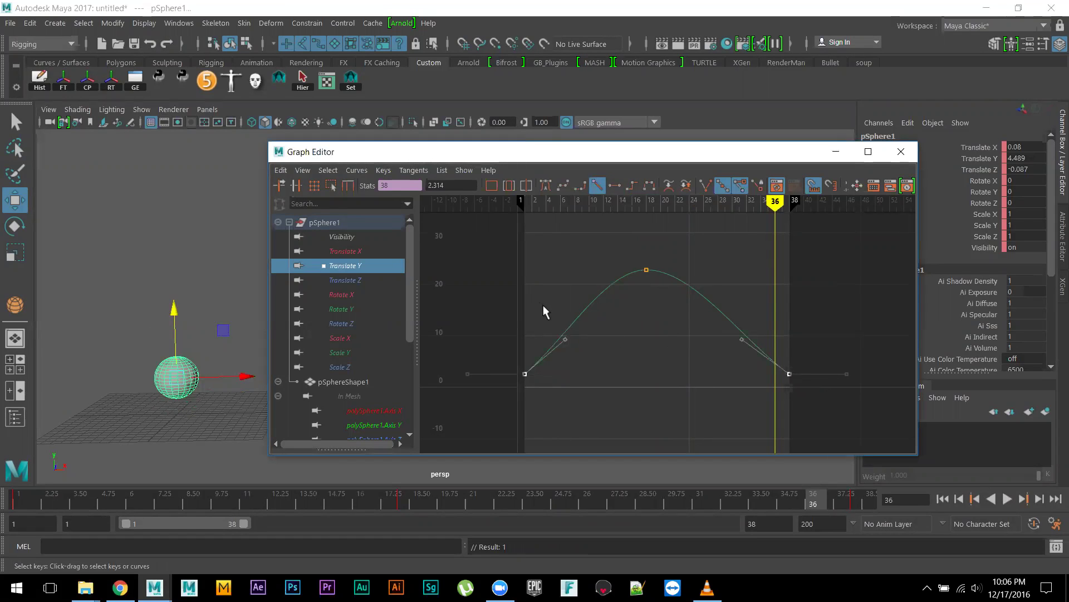
pyautogui.moveTo(544, 309); pyautogui.dragTo(602, 363)
pyautogui.moveTo(591, 357); pyautogui.dragTo(563, 349, button='middle')
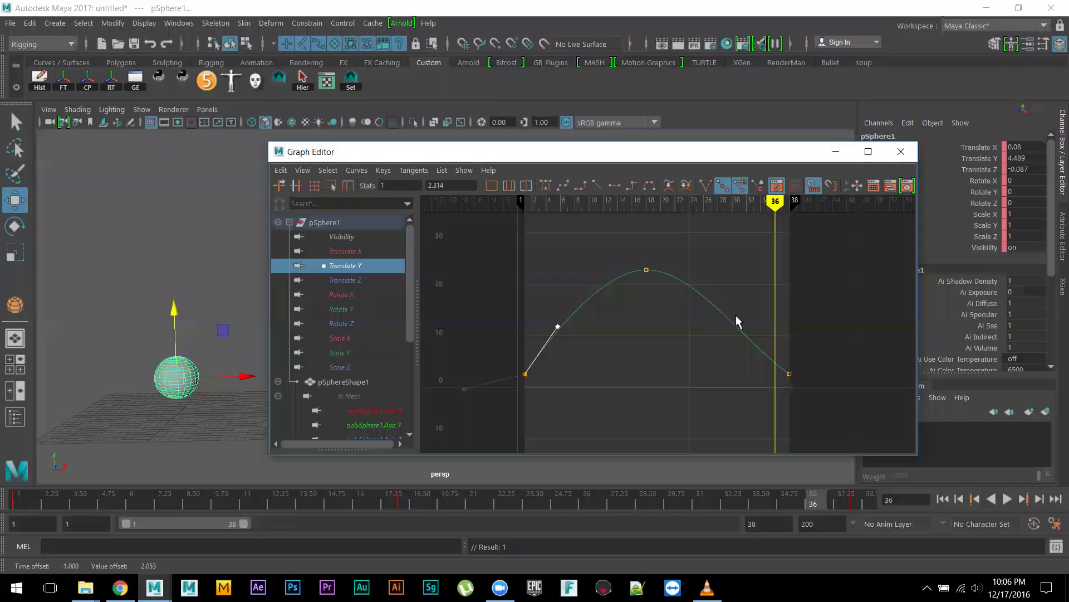
pyautogui.moveTo(776, 420); pyautogui.dragTo(777, 420)
pyautogui.moveTo(751, 367)
pyautogui.mouseDown(button='middle')
pyautogui.moveTo(747, 353)
pyautogui.moveTo(756, 354)
pyautogui.mouseUp(button='middle')
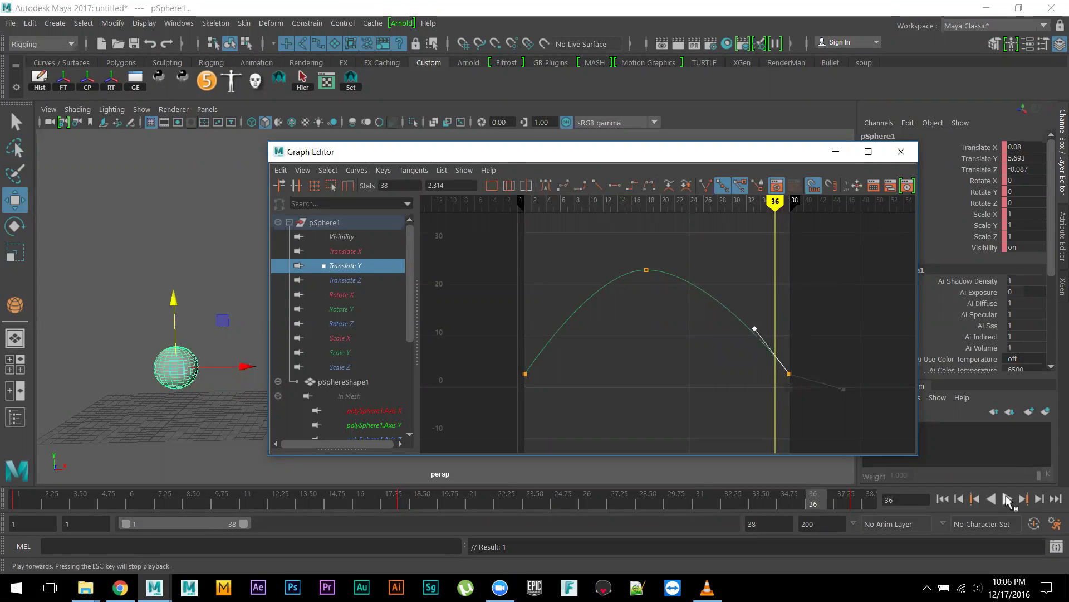
pyautogui.click(1008, 500)
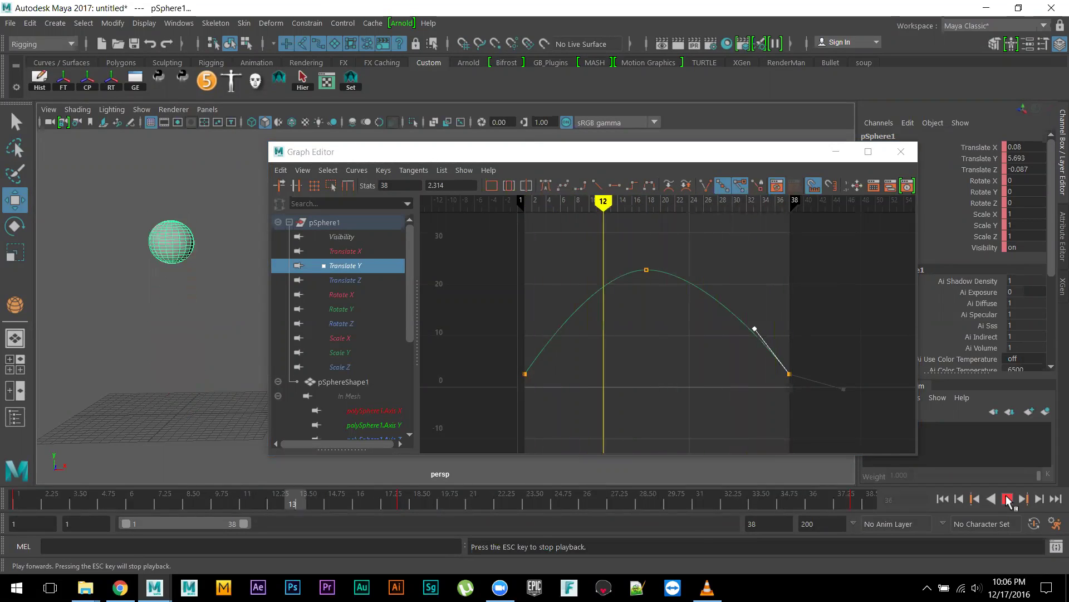
pyautogui.click(1008, 499)
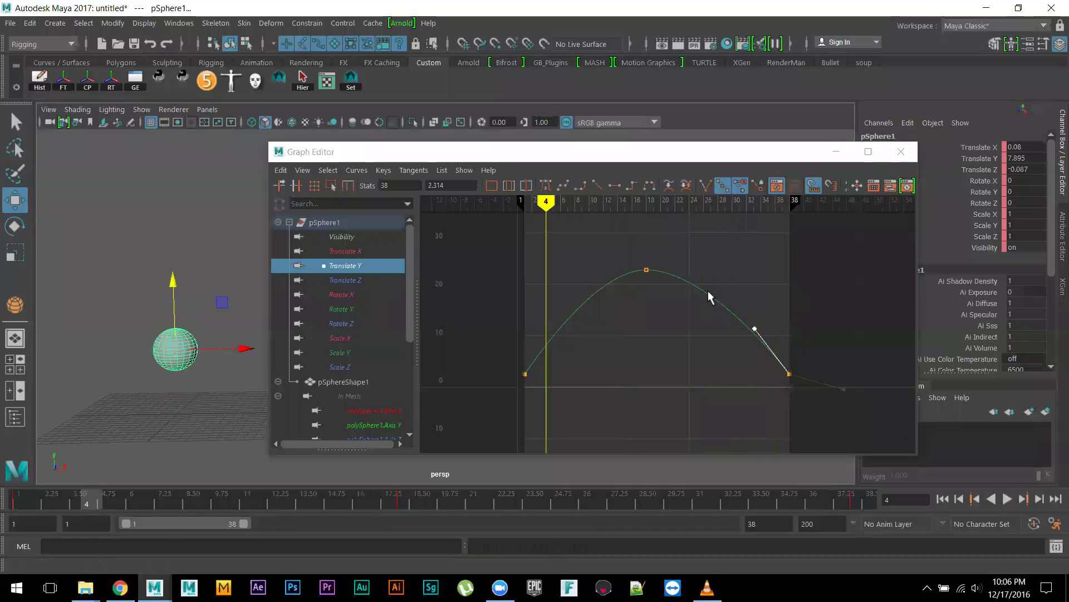
# Preview the rounded bounce, and give the first and last Translate Y keys flat tangents.
pyautogui.moveTo(657, 323)
pyautogui.keyDown('alt'); pyautogui.mouseDown(button='right')
pyautogui.moveTo(640, 317)
pyautogui.moveTo(653, 328)
pyautogui.mouseUp(button='right'); pyautogui.keyUp('alt')
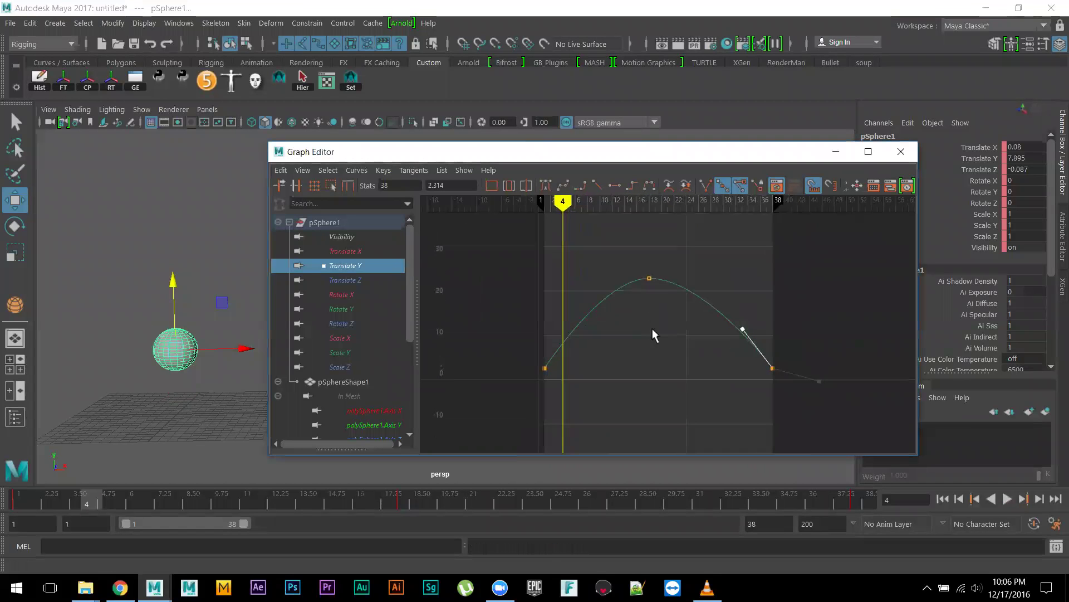
pyautogui.keyDown('alt'); pyautogui.moveTo(653, 329); pyautogui.dragTo(661, 332, button='middle'); pyautogui.keyUp('alt')
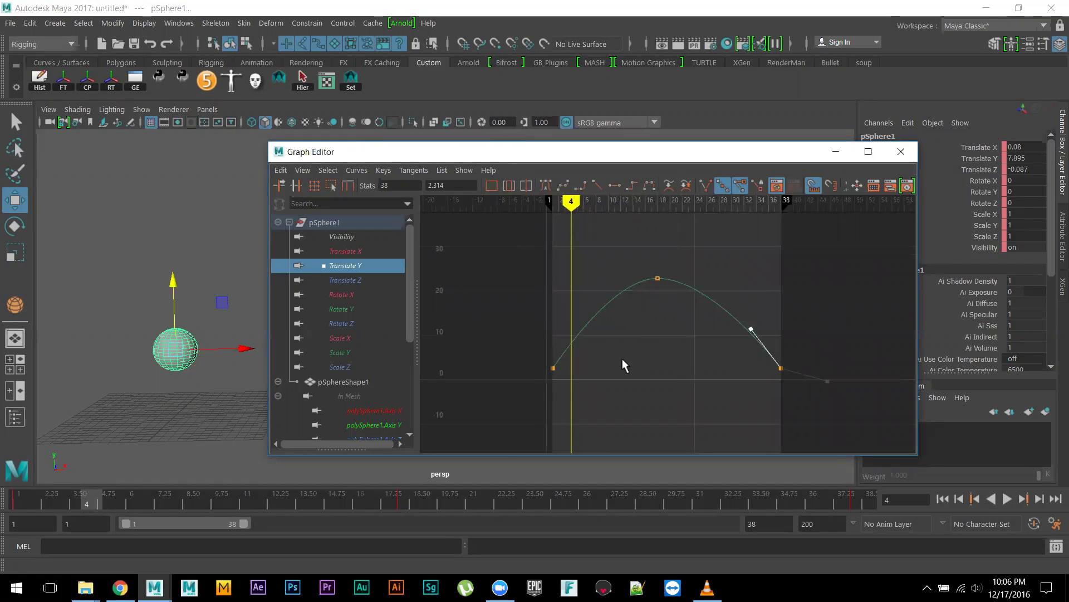
pyautogui.moveTo(95, 504); pyautogui.dragTo(139, 499)
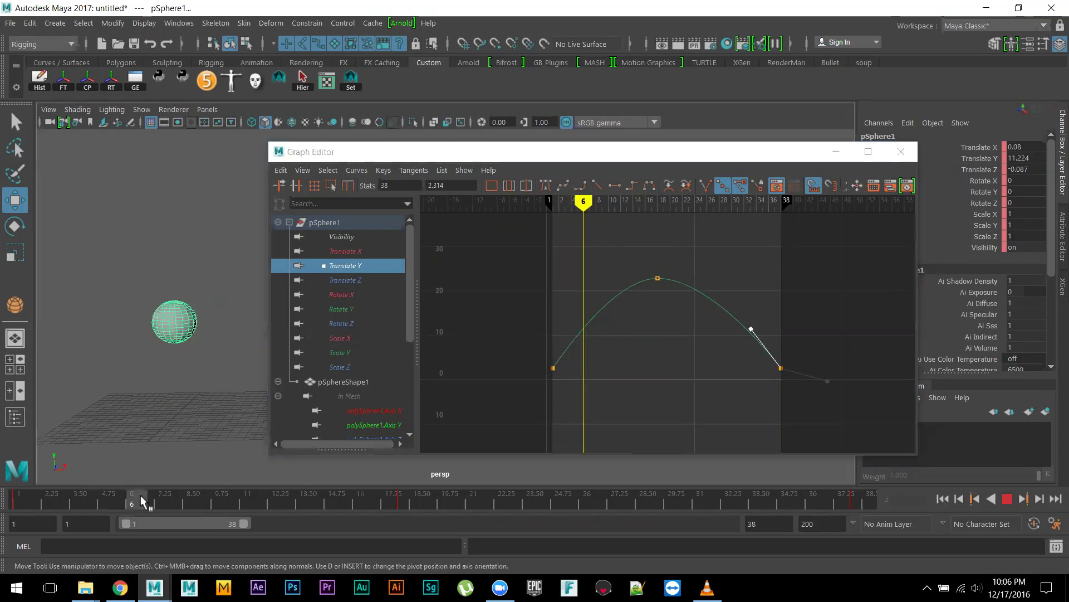
pyautogui.hotkey('alt', 'v')
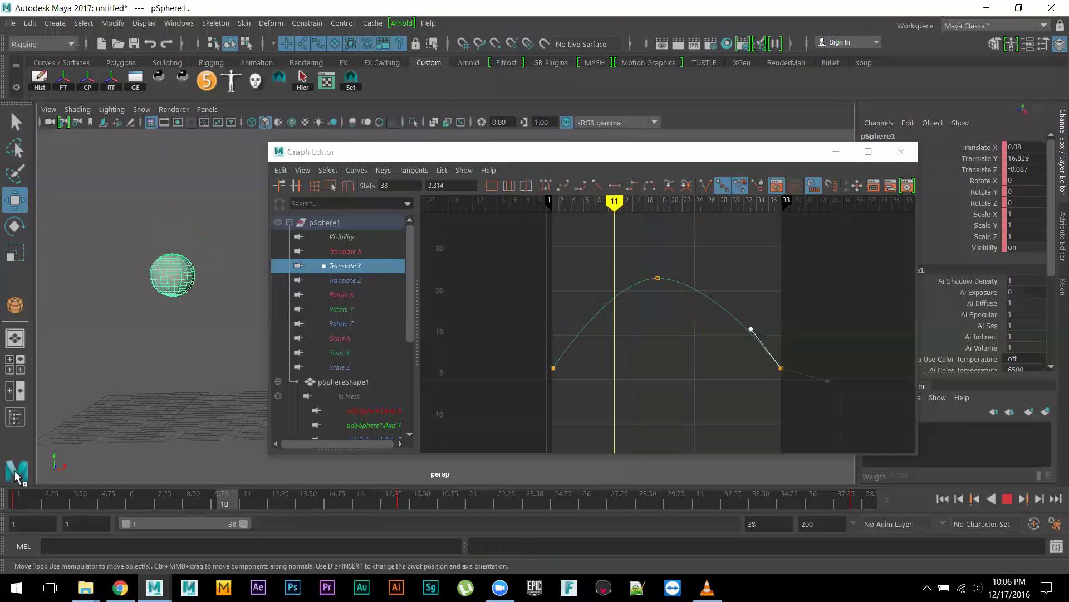
pyautogui.moveTo(454, 490); pyautogui.dragTo(327, 506)
pyautogui.moveTo(514, 306); pyautogui.dragTo(871, 425)
pyautogui.click(615, 186)
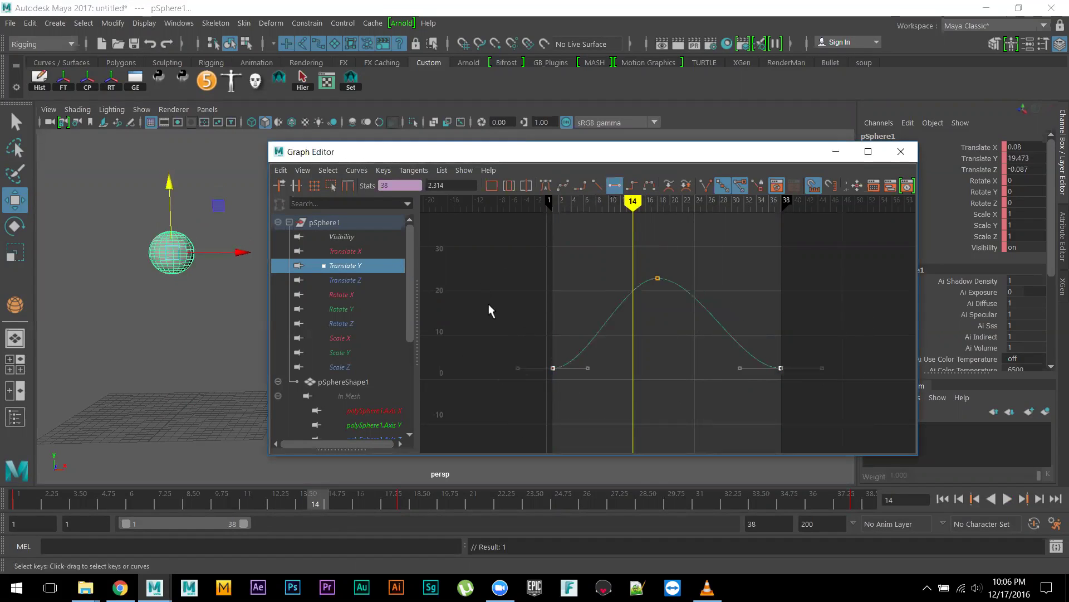
# Copy the sphere's ground pose to frames 4 and 34, key it there, and play back the motion.
pyautogui.moveTo(228, 504)
pyautogui.mouseDown()
pyautogui.moveTo(15, 512)
pyautogui.moveTo(83, 515)
pyautogui.moveTo(7, 524)
pyautogui.moveTo(54, 505)
pyautogui.moveTo(89, 508)
pyautogui.mouseUp()
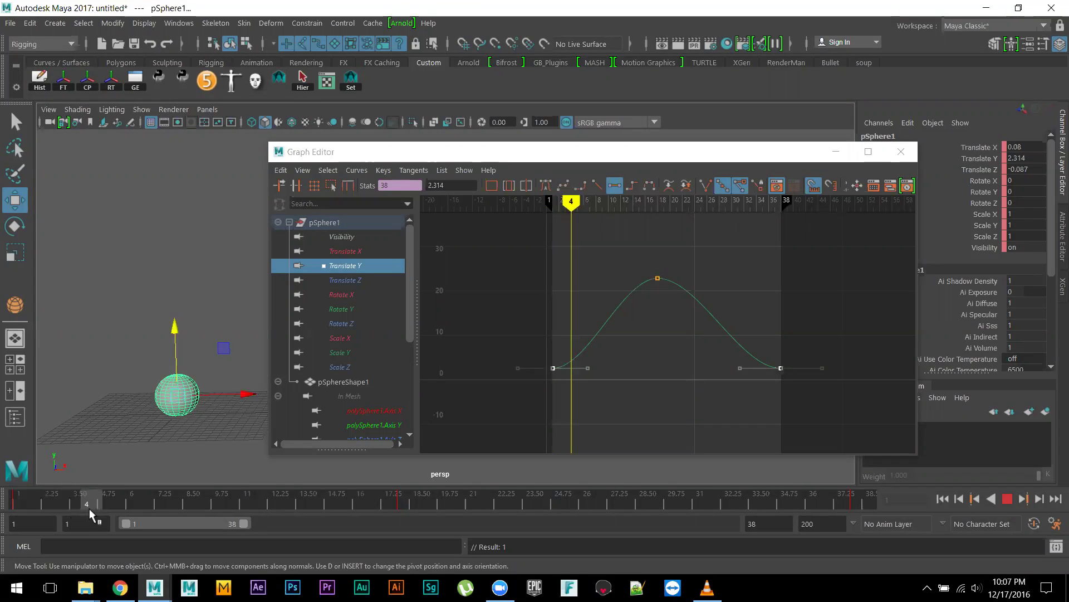
pyautogui.press('s')
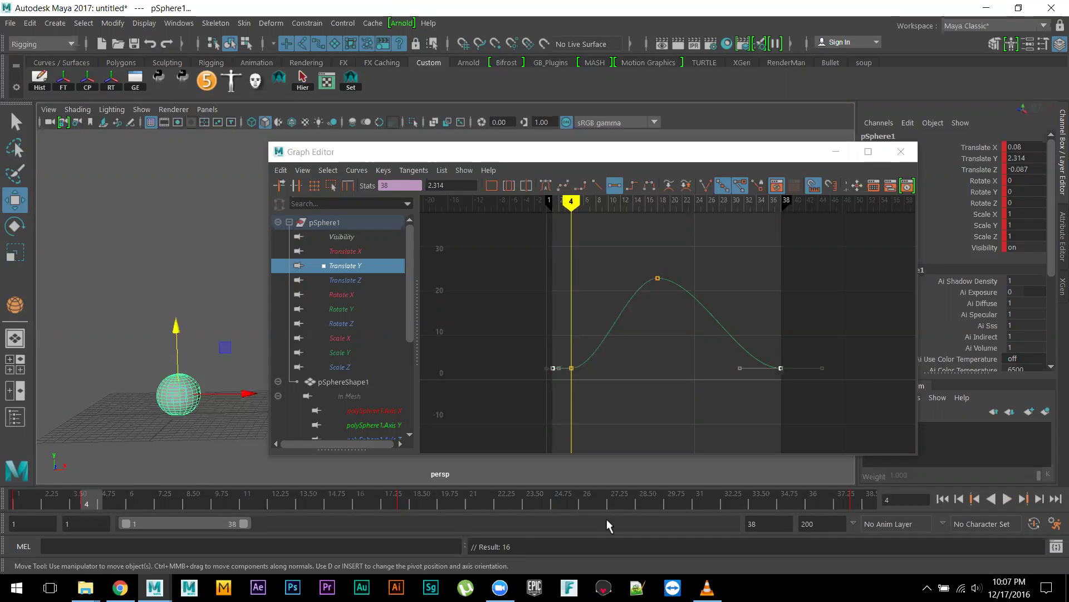
pyautogui.moveTo(776, 496)
pyautogui.mouseDown()
pyautogui.moveTo(878, 500)
pyautogui.moveTo(772, 506)
pyautogui.mouseUp()
pyautogui.press('s')
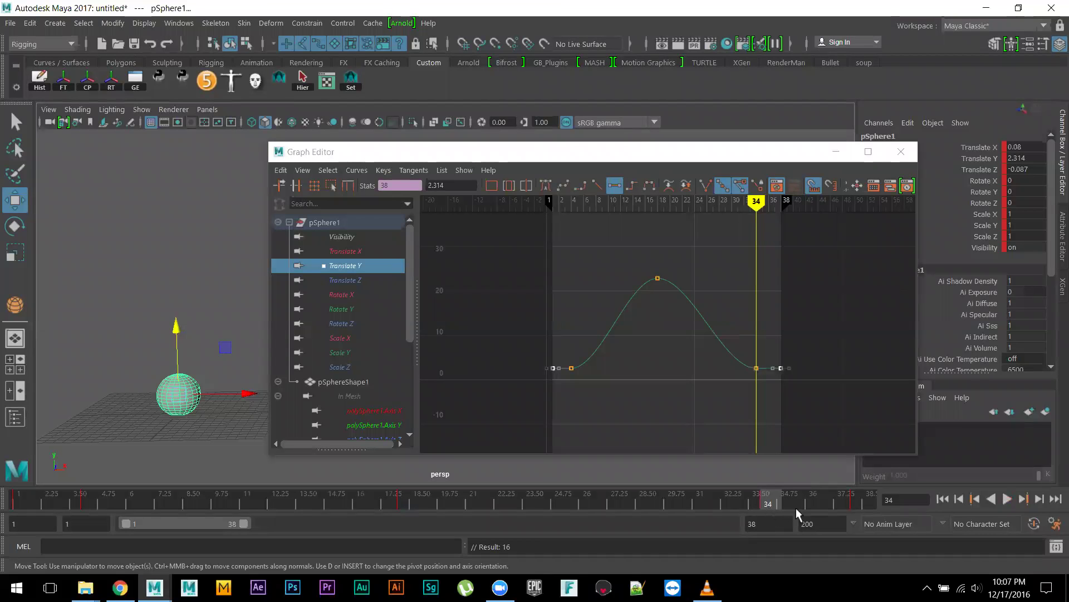
pyautogui.click(1005, 499)
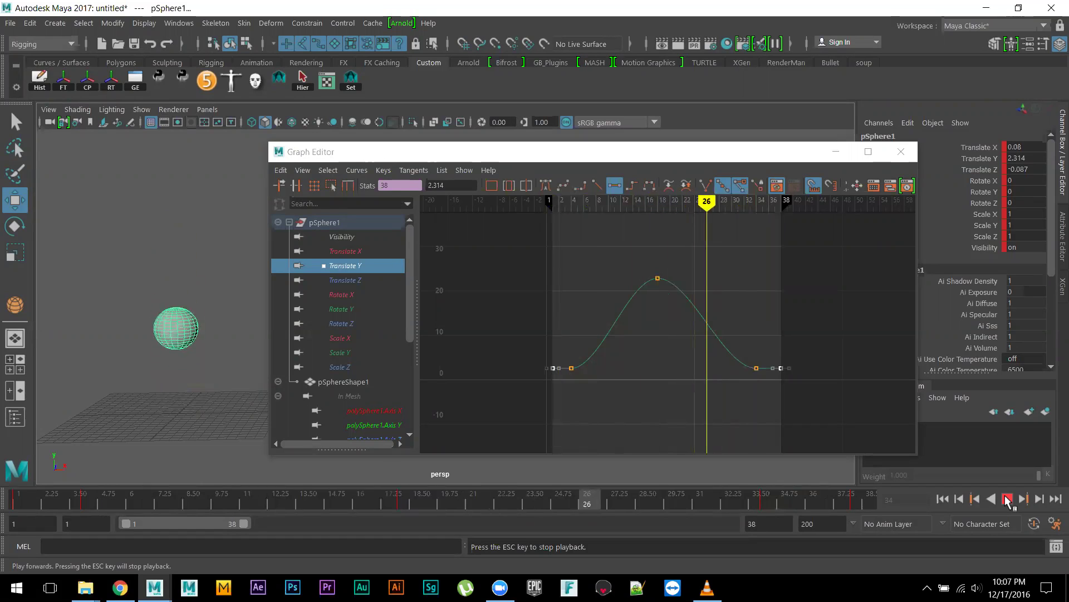
pyautogui.click(1008, 499)
# Raise the sphere to Translate Y 6.614, key that height at frame 4 and play back the motion.
pyautogui.moveTo(837, 504); pyautogui.dragTo(782, 502)
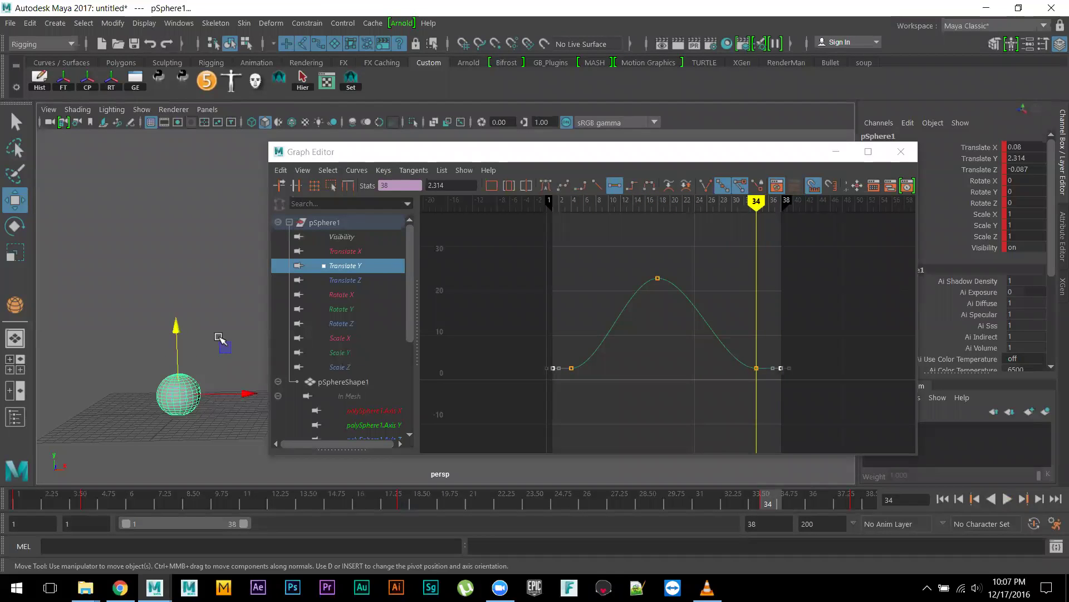
pyautogui.moveTo(178, 329); pyautogui.dragTo(177, 292)
pyautogui.middleClick(93, 499)
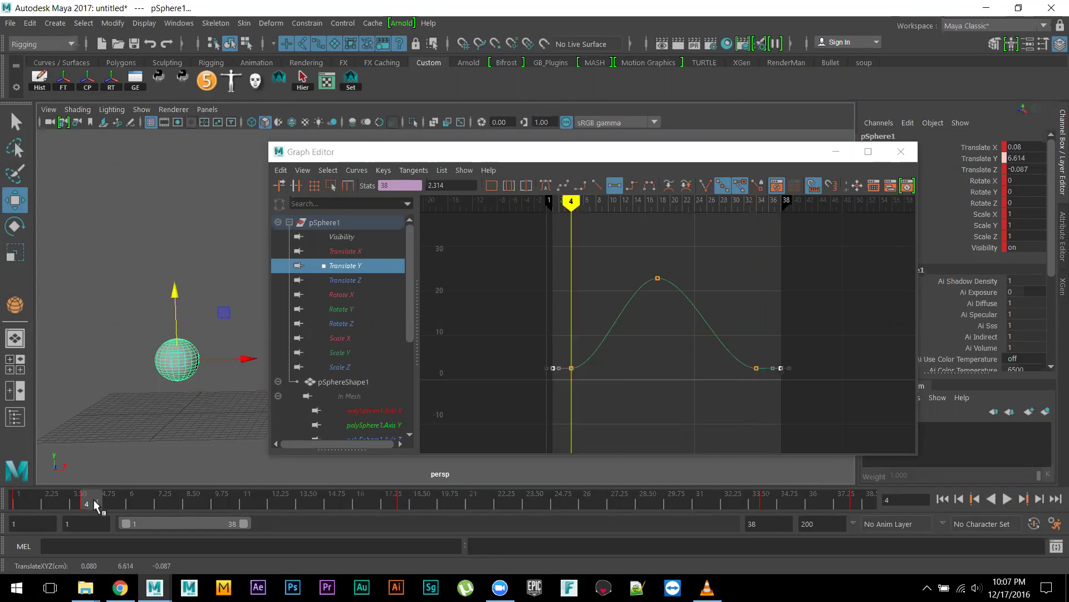
pyautogui.press('s')
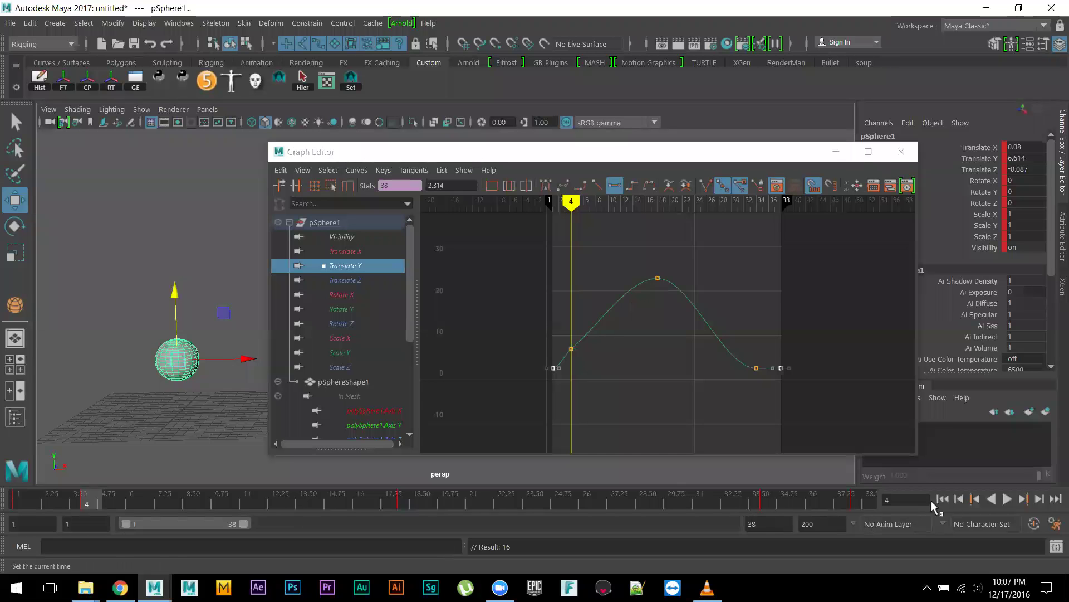
pyautogui.click(1007, 499)
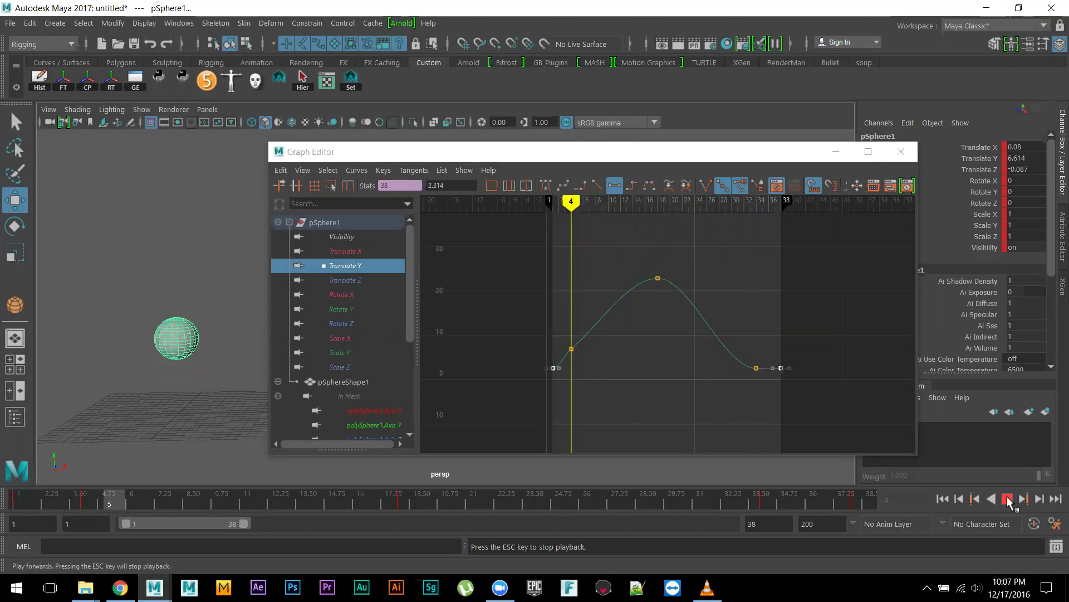
pyautogui.click(1008, 500)
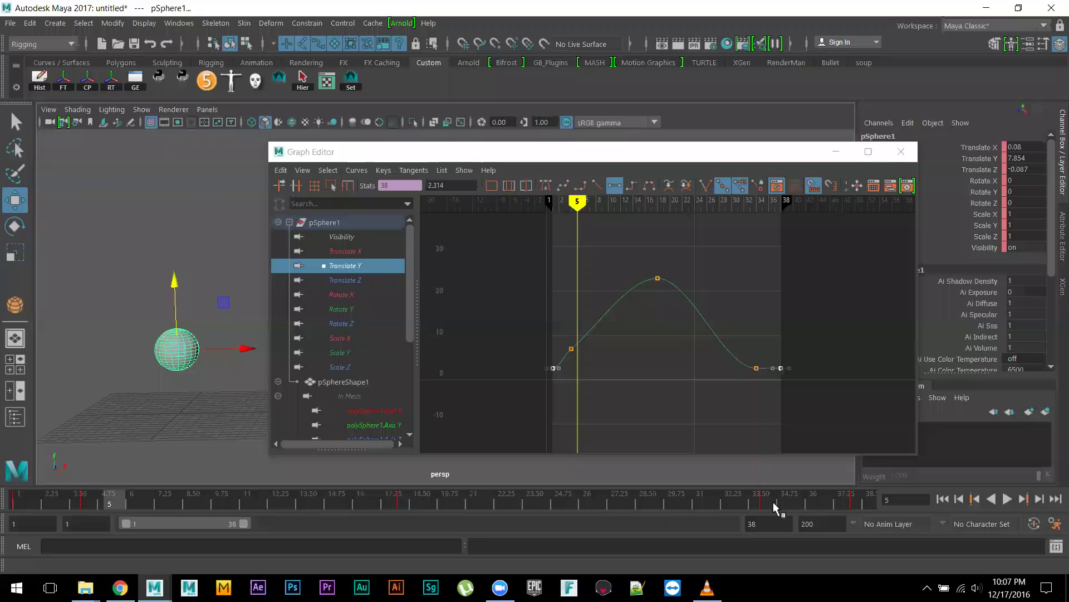
# Shift the frame 34 key to frame 37 in the timeline.
pyautogui.click(768, 503)
pyautogui.doubleClick(777, 508)
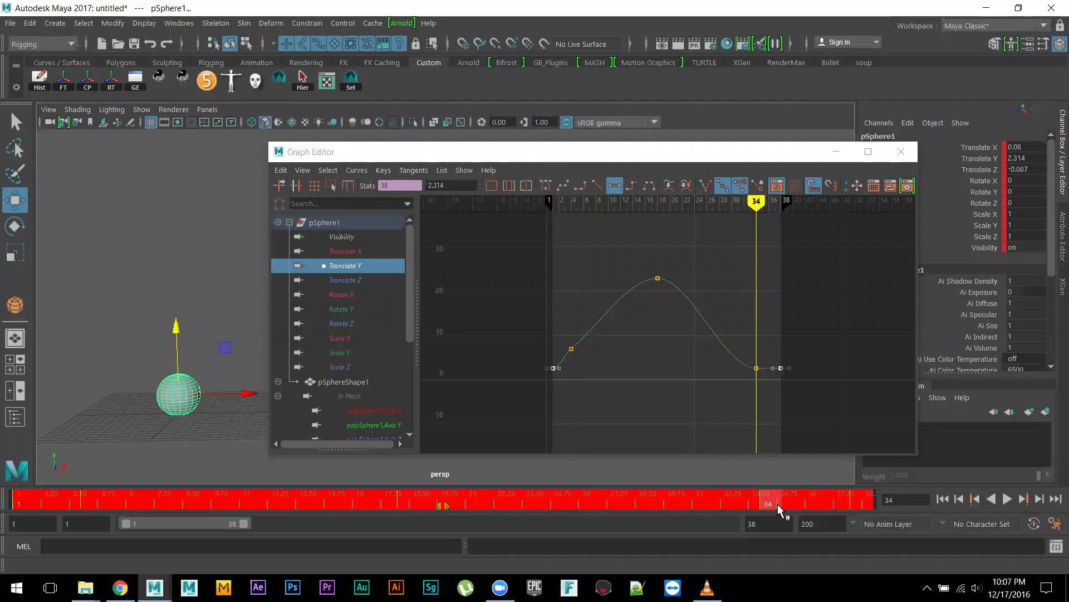
pyautogui.click(772, 507)
pyautogui.keyDown('shift'); pyautogui.click(769, 507); pyautogui.keyUp('shift')
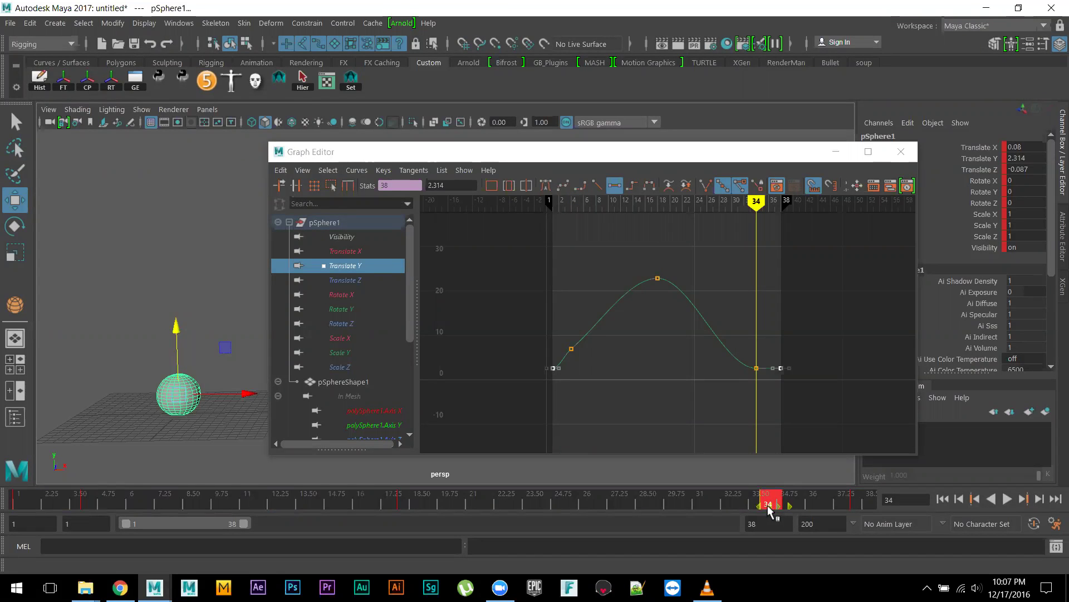
pyautogui.moveTo(785, 508); pyautogui.dragTo(838, 513)
# Shift the frame 4 key to frame 2 in the timeline and play back the sharper takeoff.
pyautogui.click(91, 498)
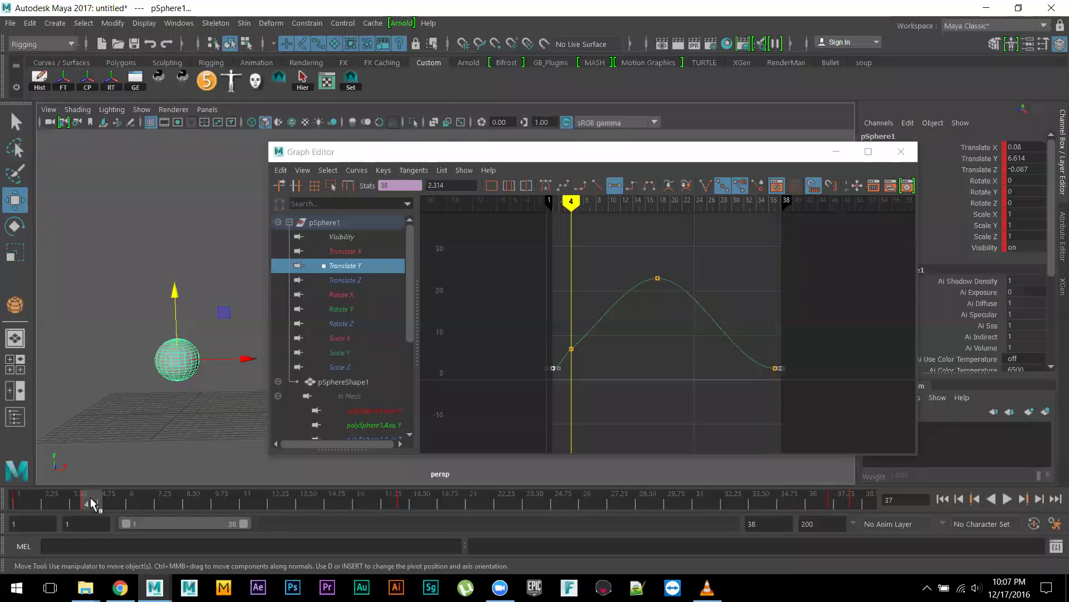
pyautogui.keyDown('shift'); pyautogui.click(90, 499); pyautogui.keyUp('shift')
pyautogui.moveTo(92, 507); pyautogui.dragTo(7, 504)
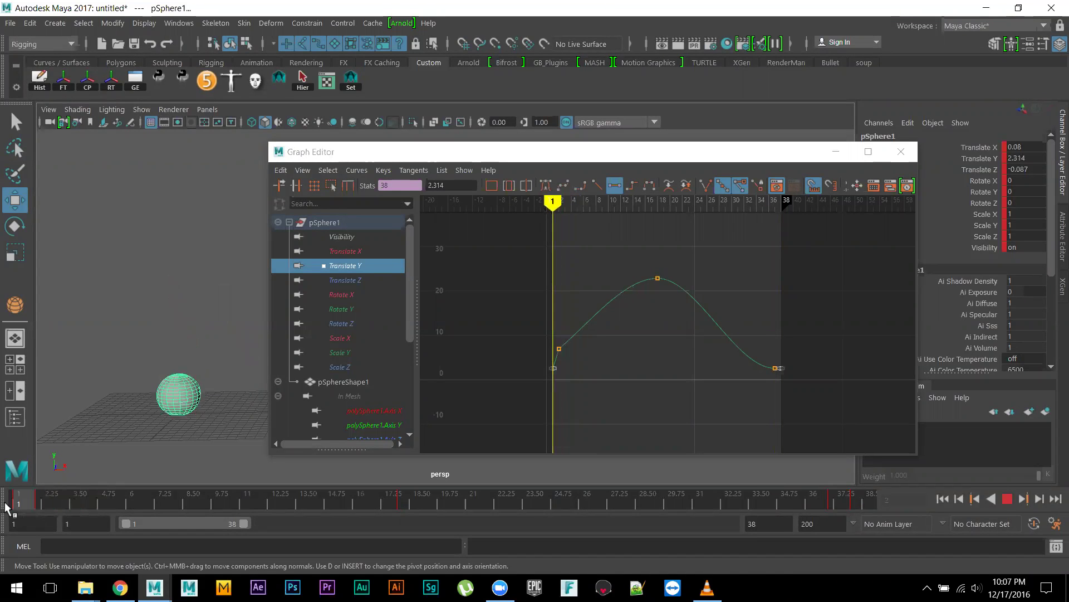
pyautogui.click(1007, 499)
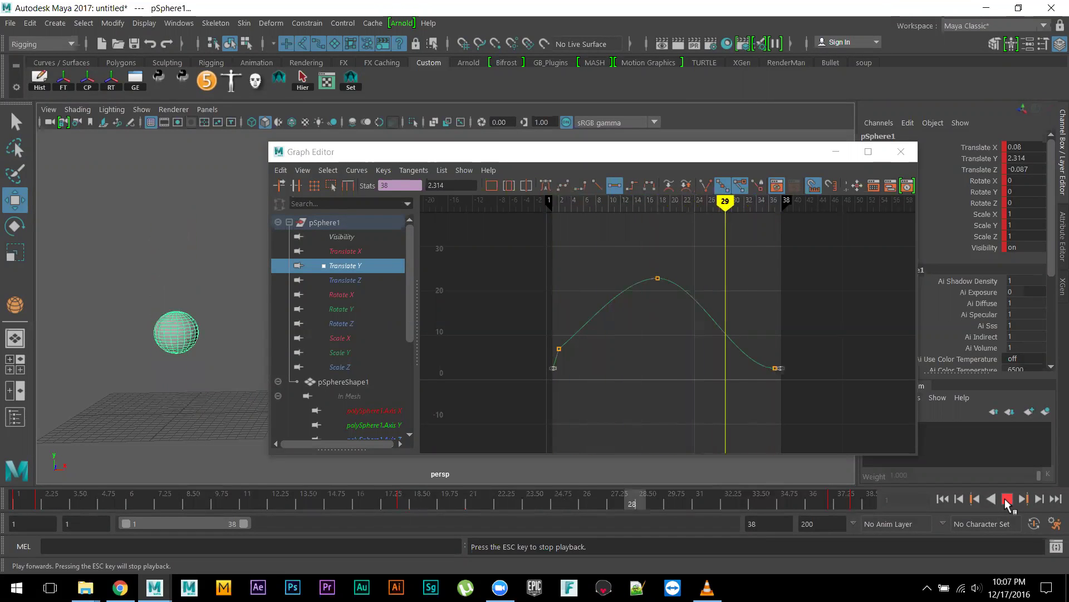
pyautogui.click(1007, 499)
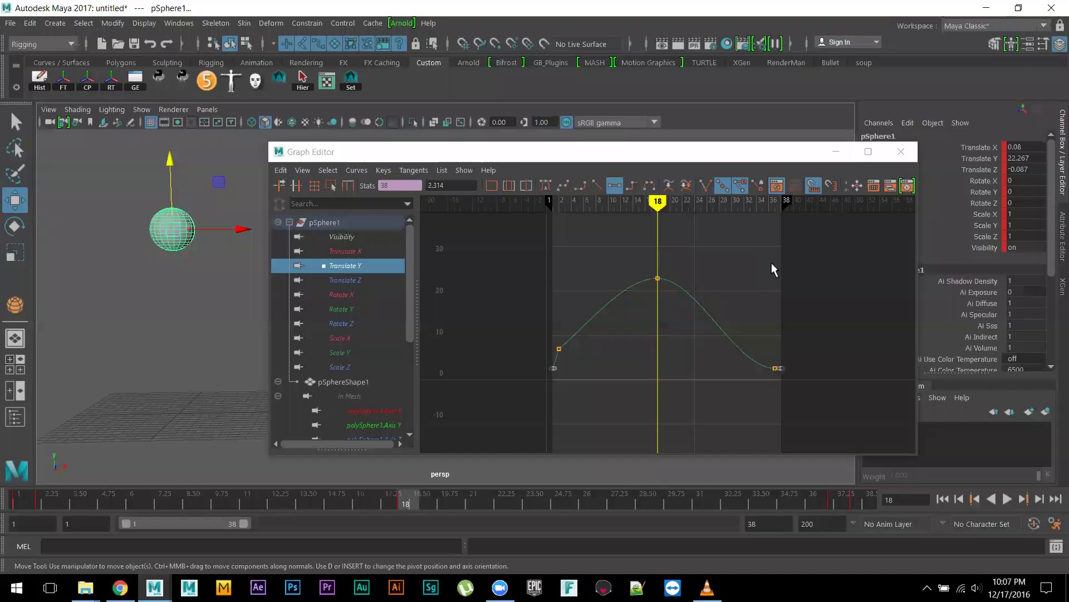
# Close the Graph Editor and switch to the 01_Animation Principle folder in File Explorer.
pyautogui.click(902, 151)
pyautogui.keyDown('alt'); pyautogui.moveTo(554, 234); pyautogui.dragTo(441, 495); pyautogui.keyUp('alt')
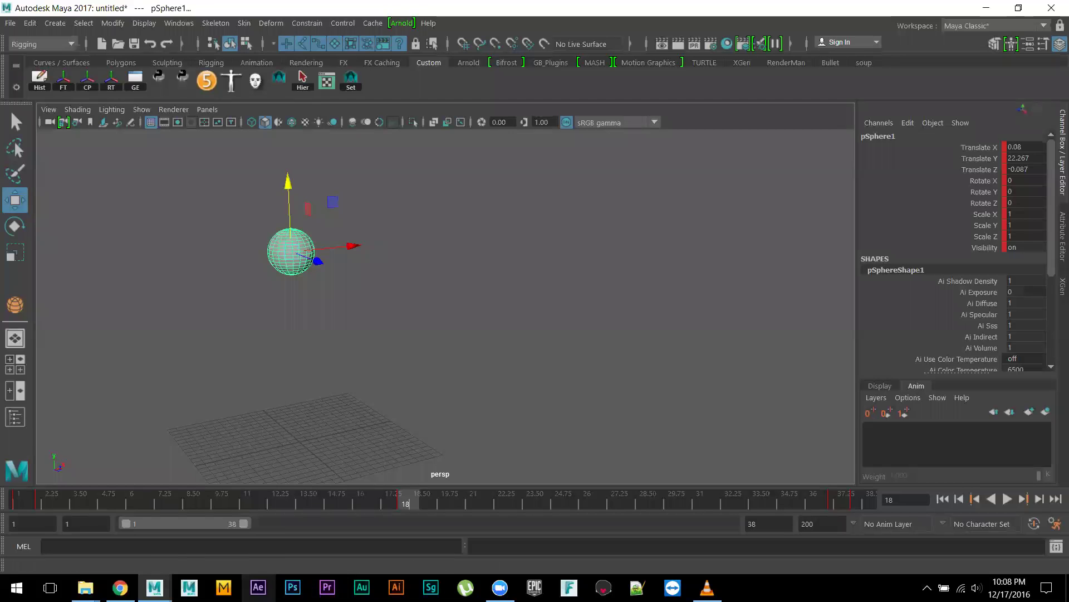
pyautogui.click(85, 588)
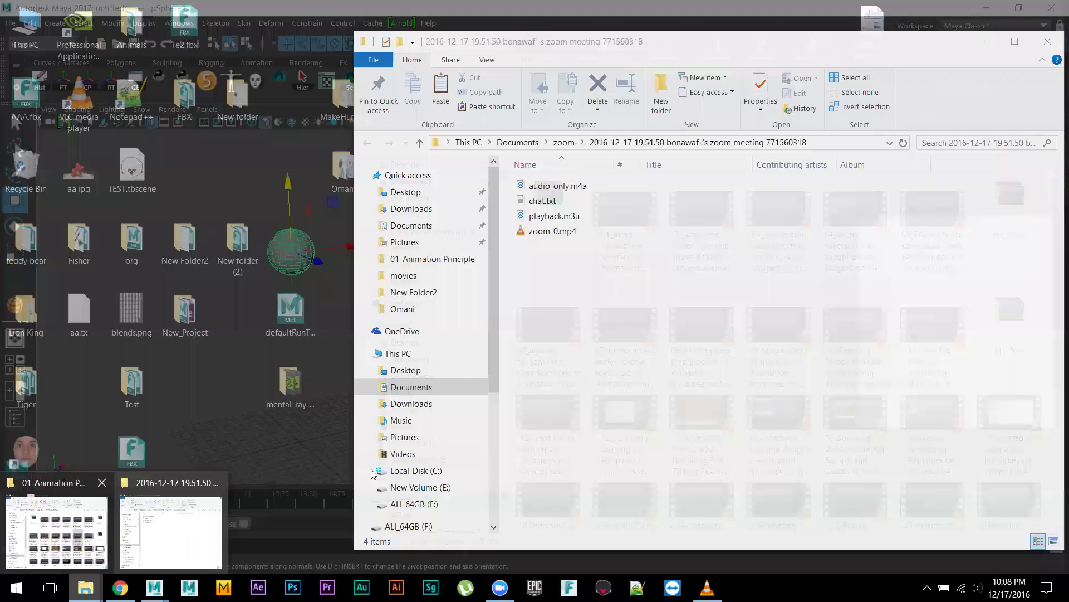
pyautogui.click(78, 537)
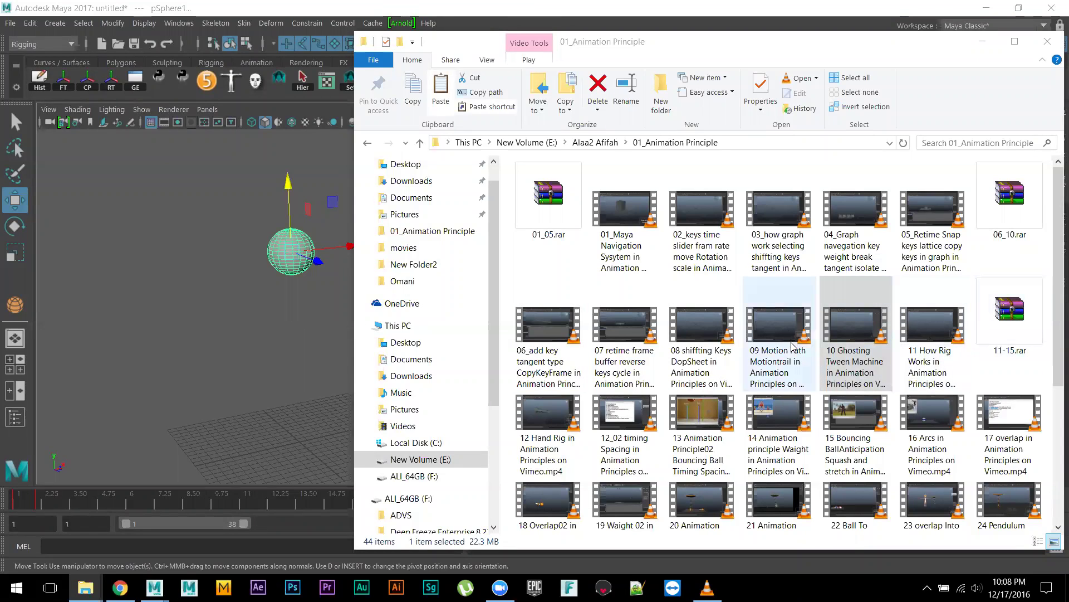
# Browse the lesson videos and open "07 retime frame buffer reverse keys cycle in Animation Principles on Vimeo.mp4".
pyautogui.scroll(-3, 796, 345)
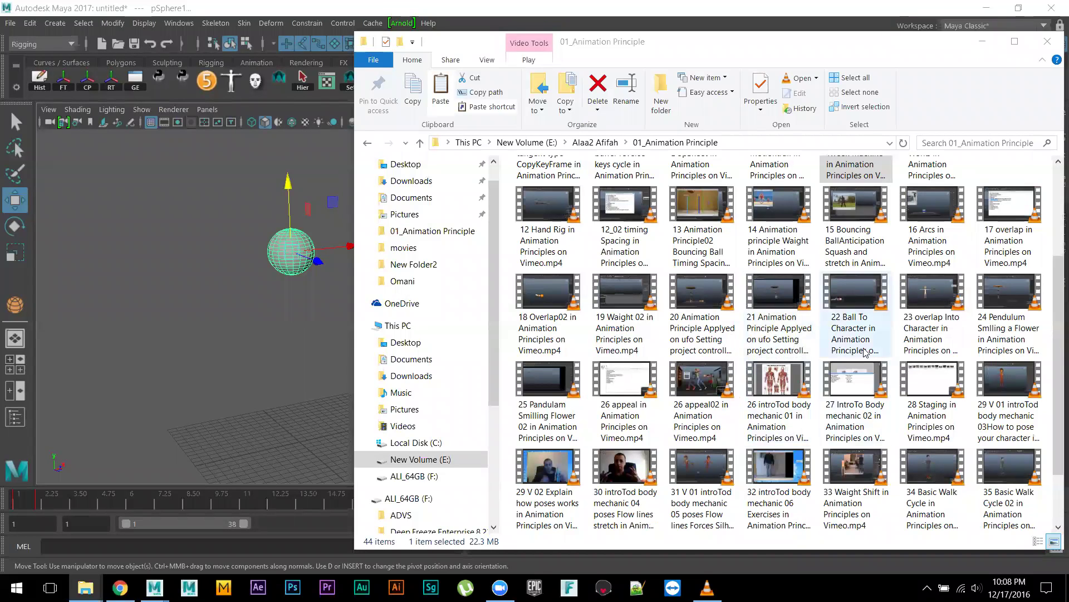
pyautogui.scroll(3, 865, 352)
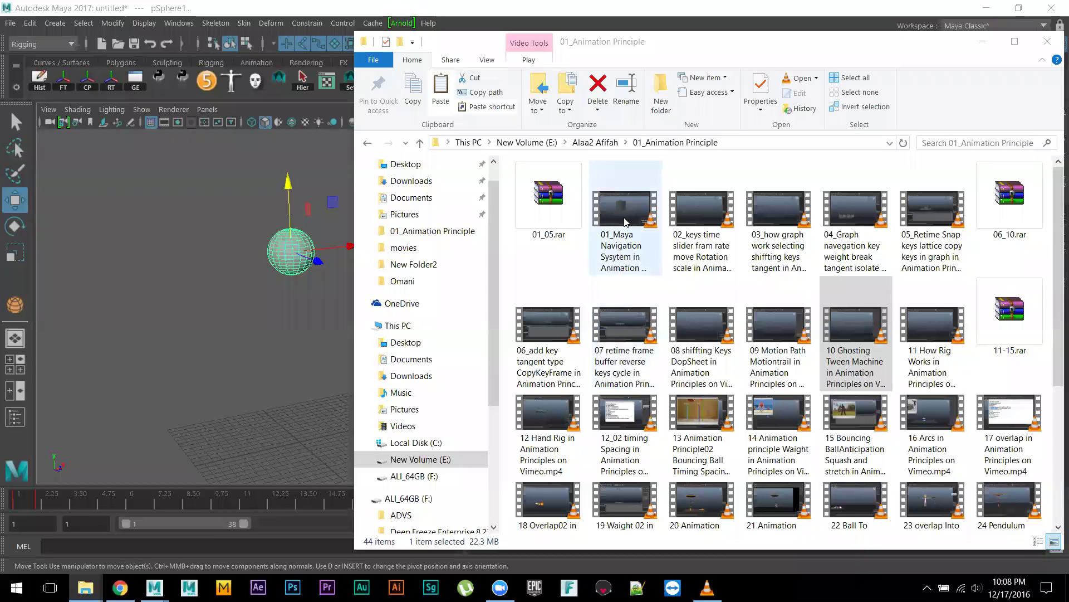
pyautogui.click(854, 210)
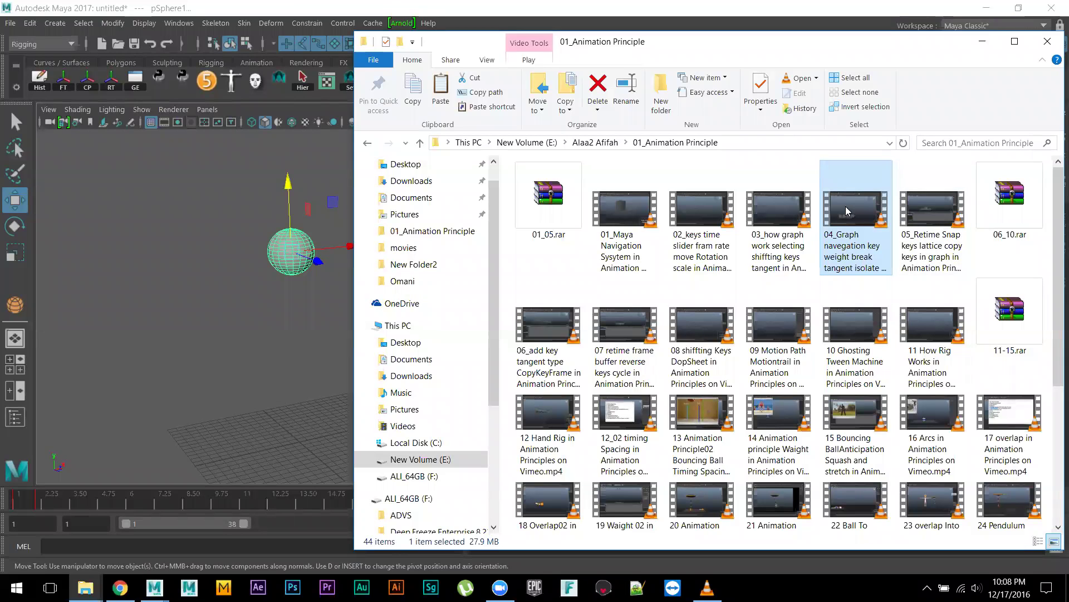
pyautogui.click(622, 324)
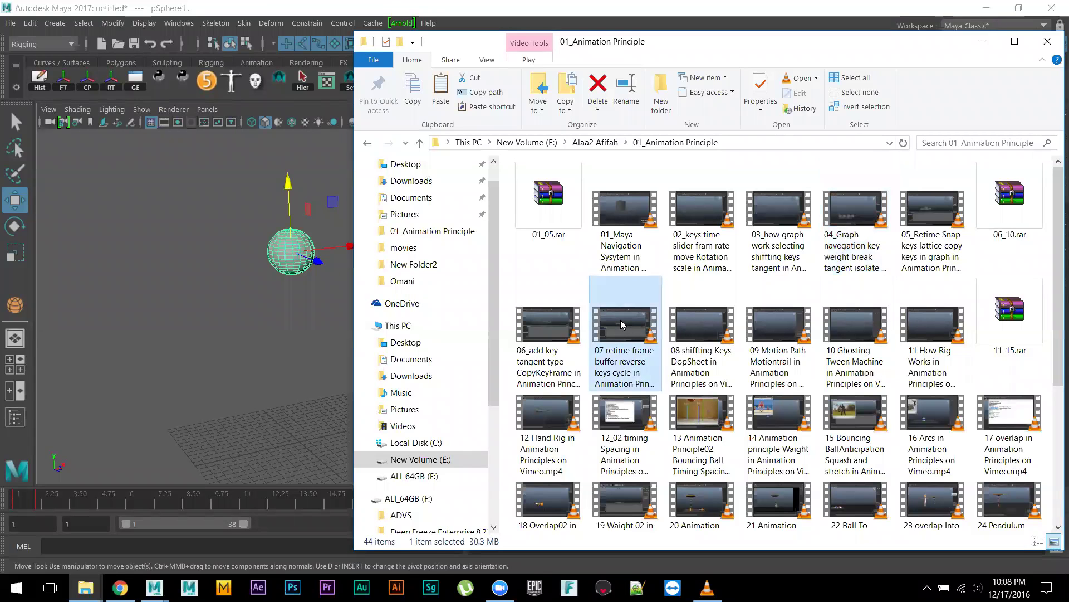
pyautogui.press('Return')
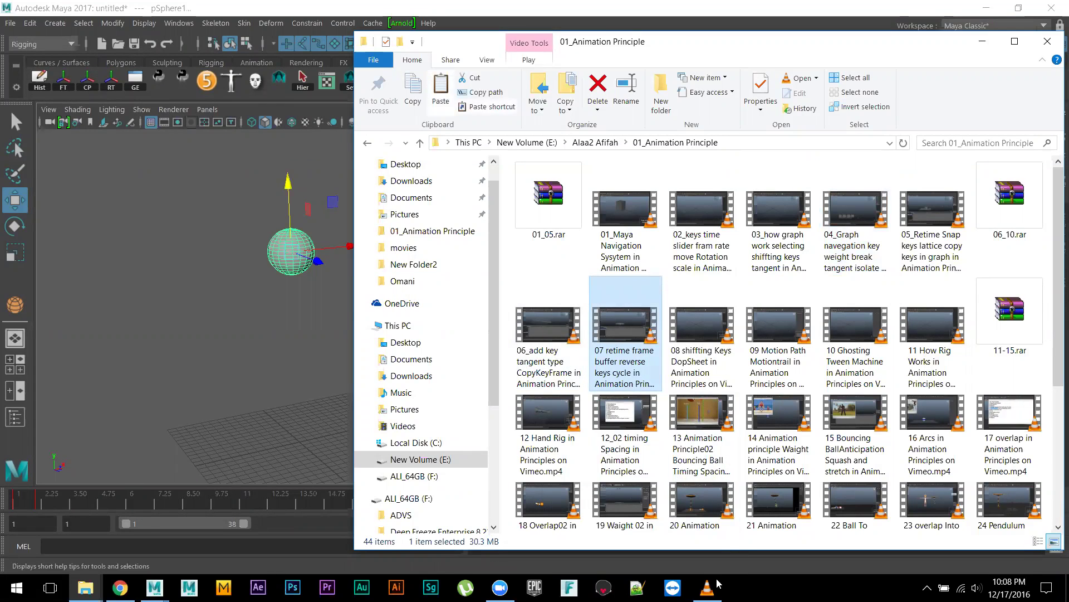
# Skim the lesson video in VLC, examining its sections on retiming, infinity curve cycles and the rotating bar.
pyautogui.moveTo(117, 547); pyautogui.dragTo(180, 548)
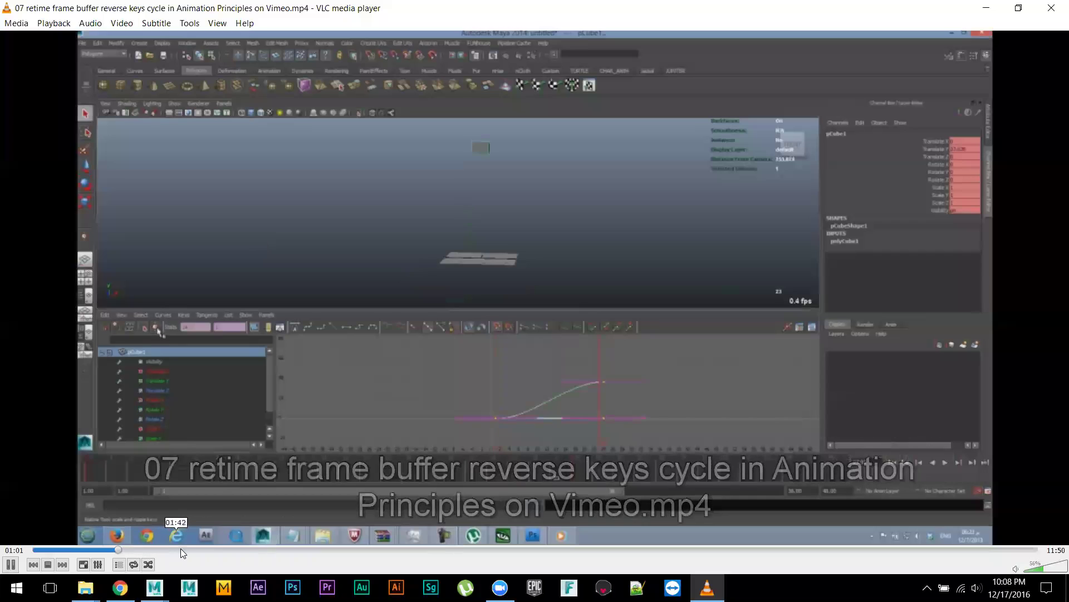
pyautogui.click(252, 548)
pyautogui.click(339, 545)
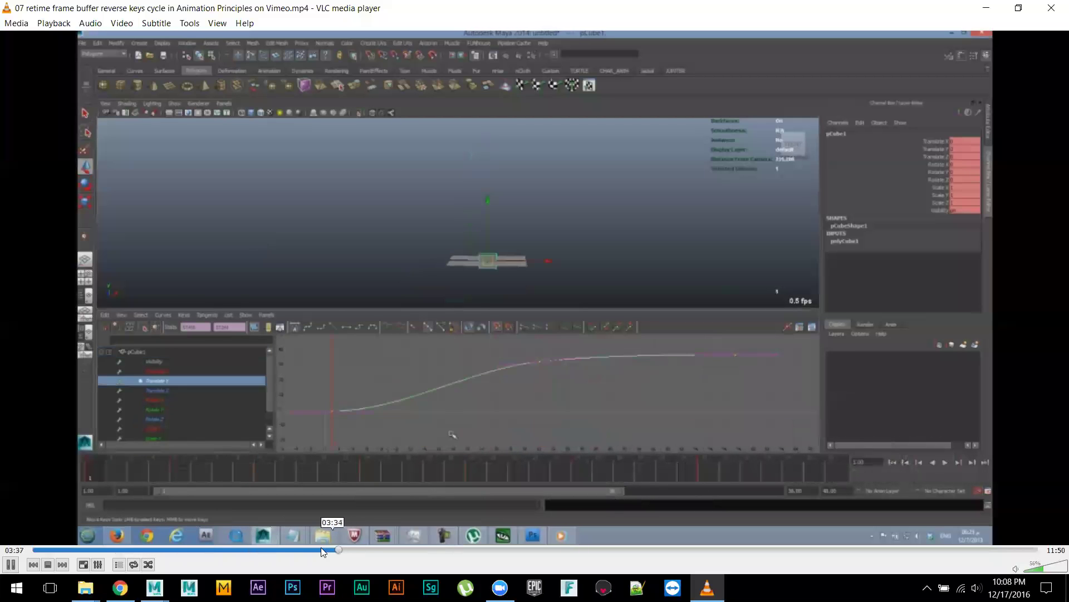
pyautogui.click(197, 547)
pyautogui.click(174, 548)
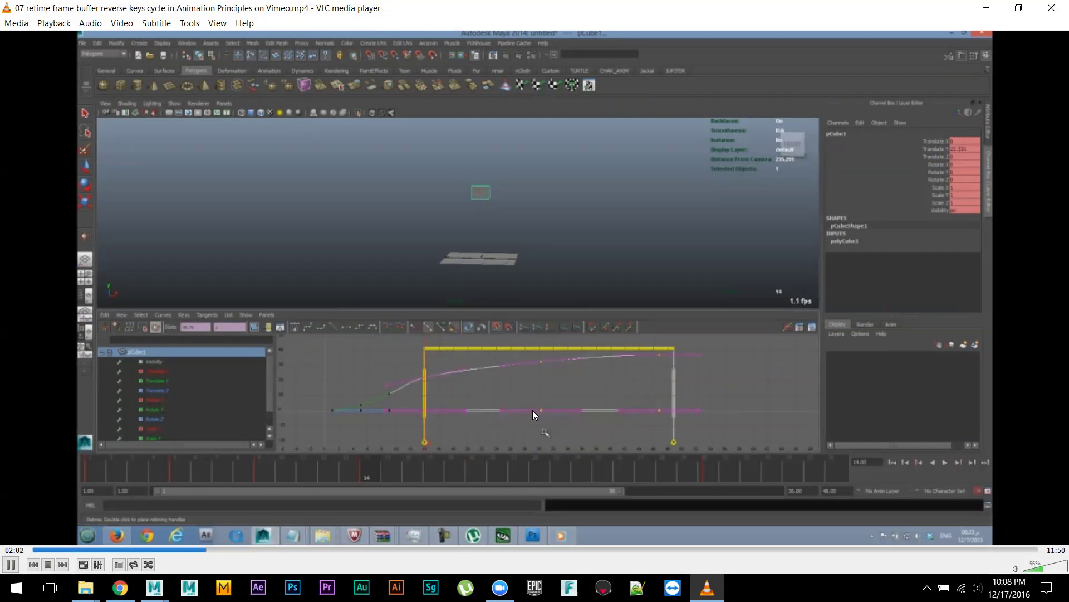
pyautogui.moveTo(271, 550); pyautogui.dragTo(743, 550)
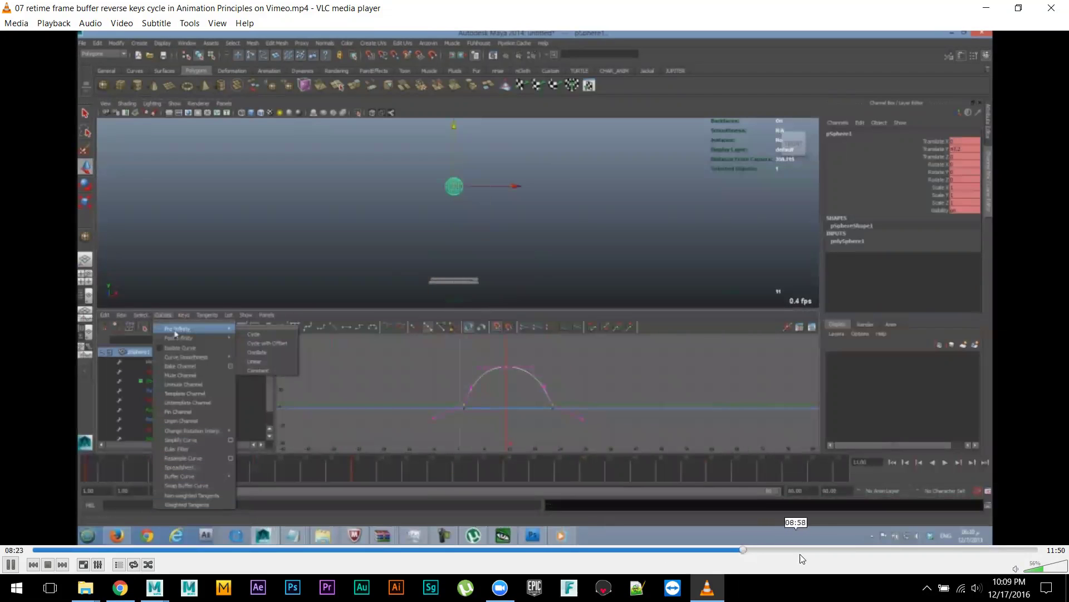
pyautogui.click(820, 550)
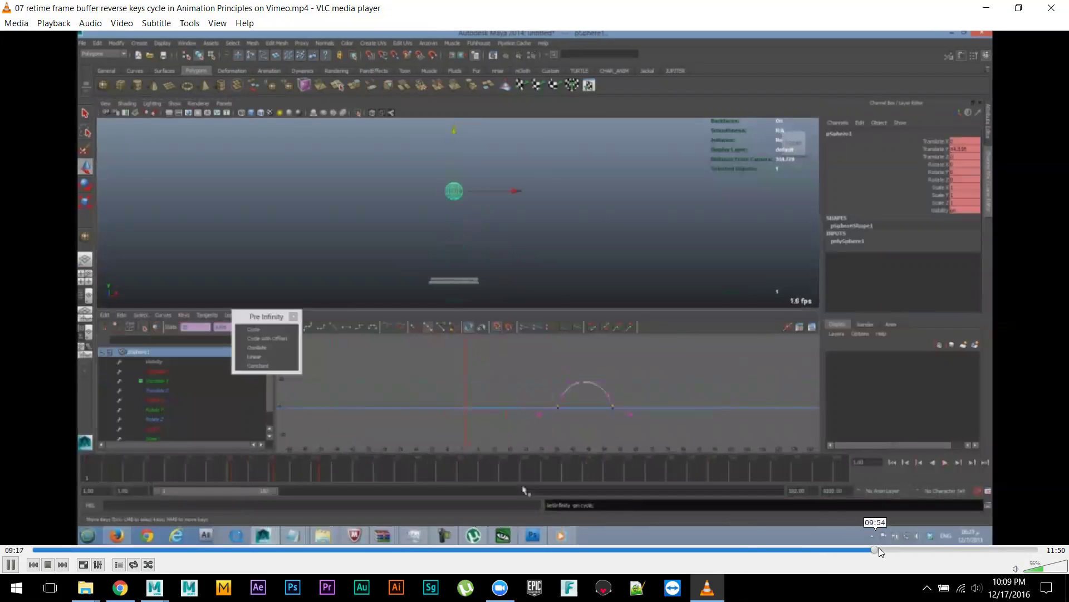
pyautogui.click(922, 550)
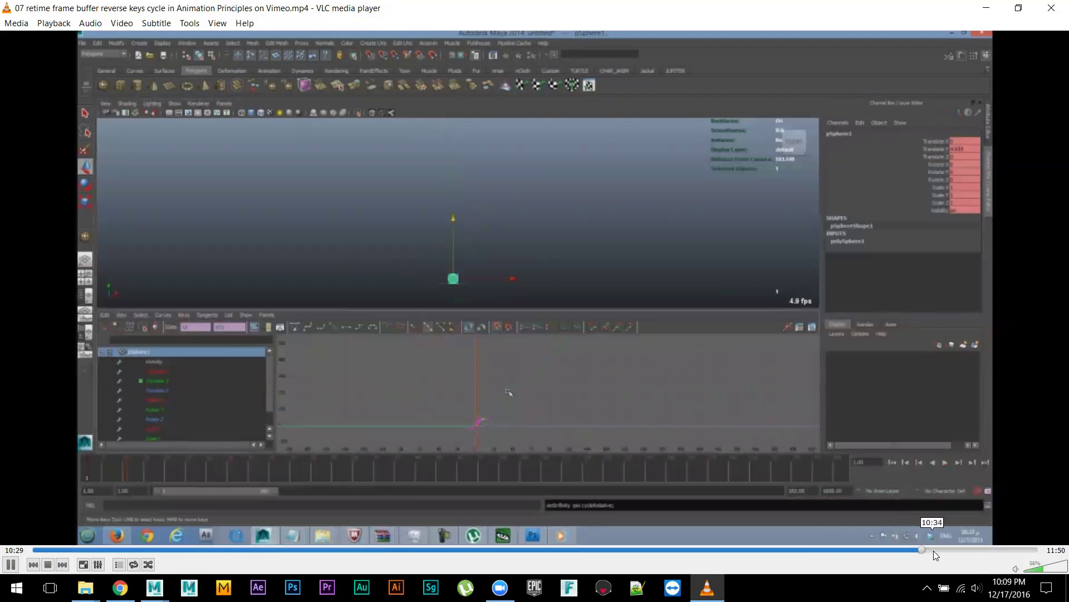
pyautogui.click(961, 550)
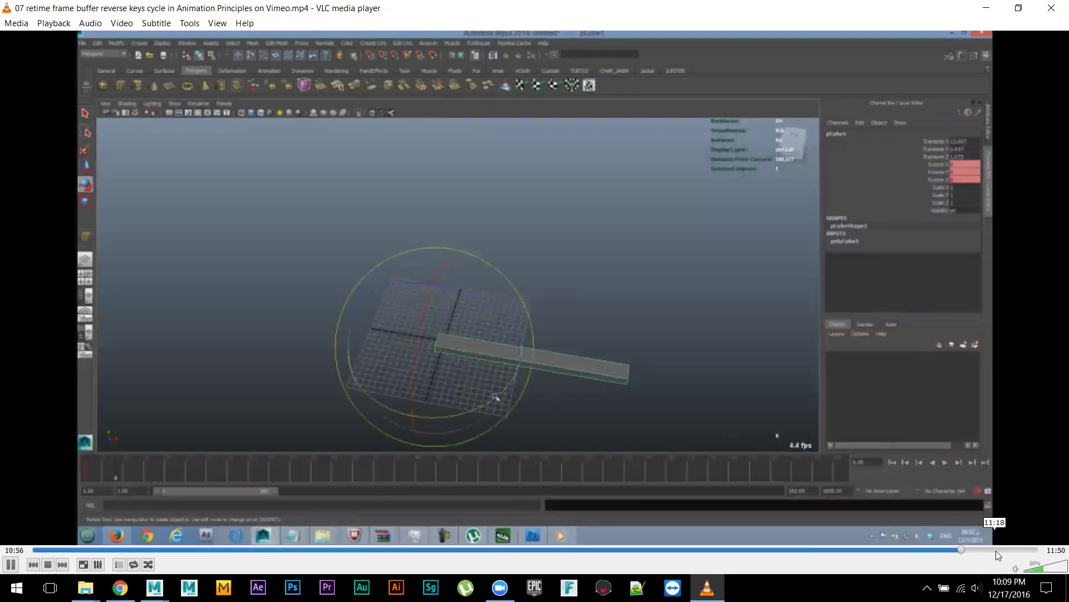
# Check the end of the lesson 07 video, close it and open "04_Graph navegation key weight break tangent isolate in Animation Principles on Vimeo.mp4".
pyautogui.click(1017, 550)
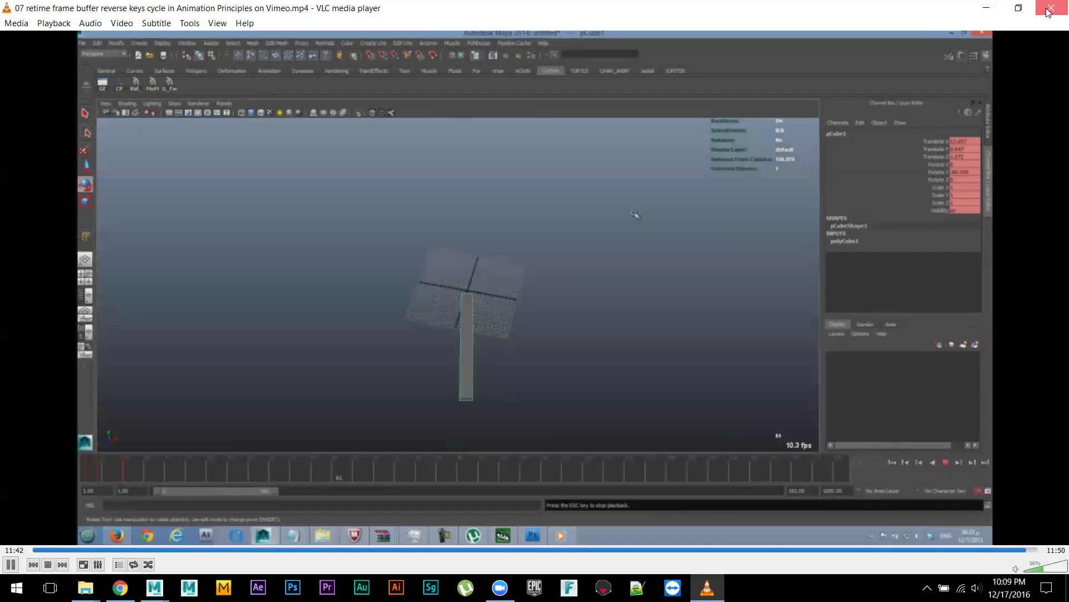
pyautogui.click(1049, 12)
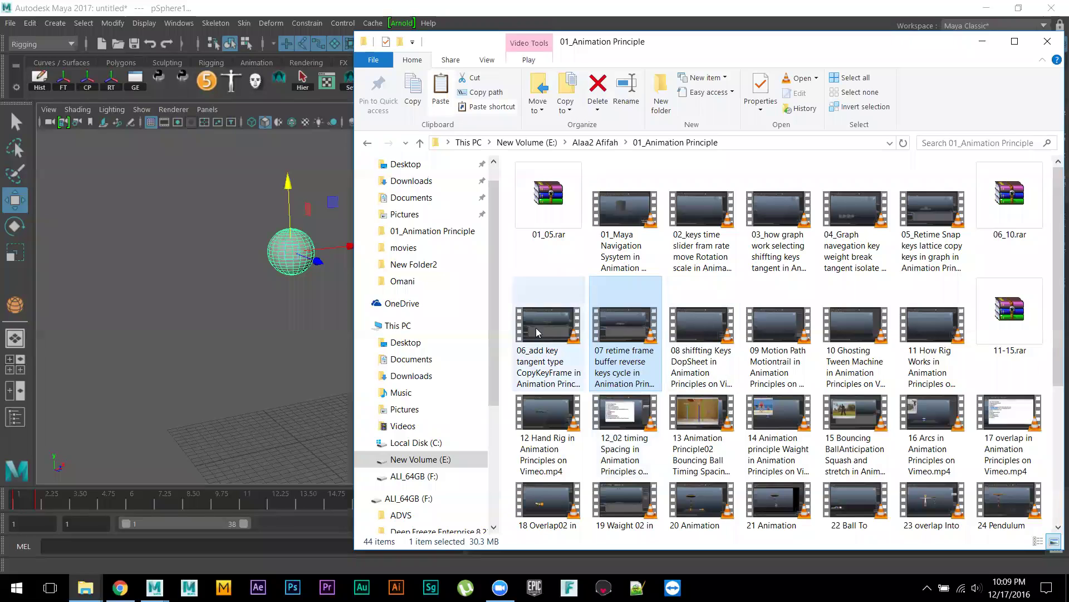
pyautogui.doubleClick(844, 209)
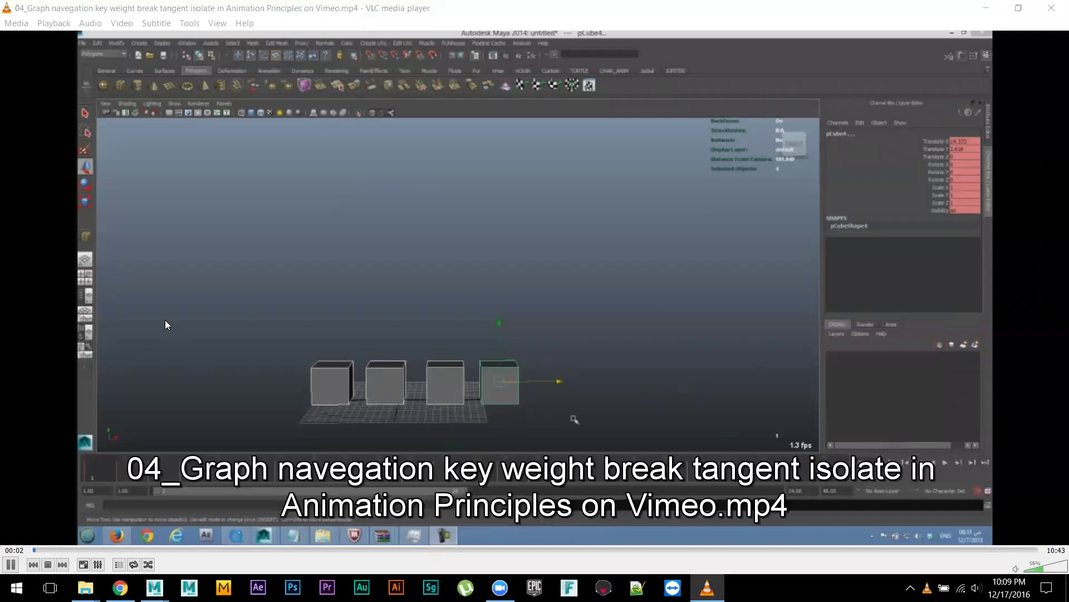
# Skim the lesson 04 video, examining its sections on the cubes' curves and key tangents, and close it.
pyautogui.moveTo(80, 548); pyautogui.dragTo(739, 548)
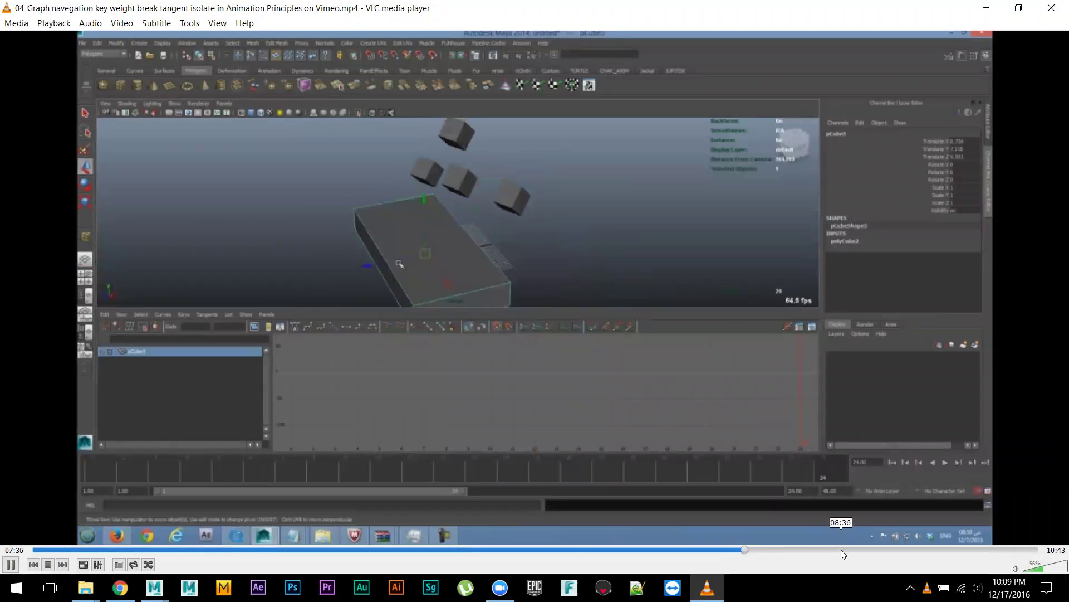
pyautogui.click(842, 549)
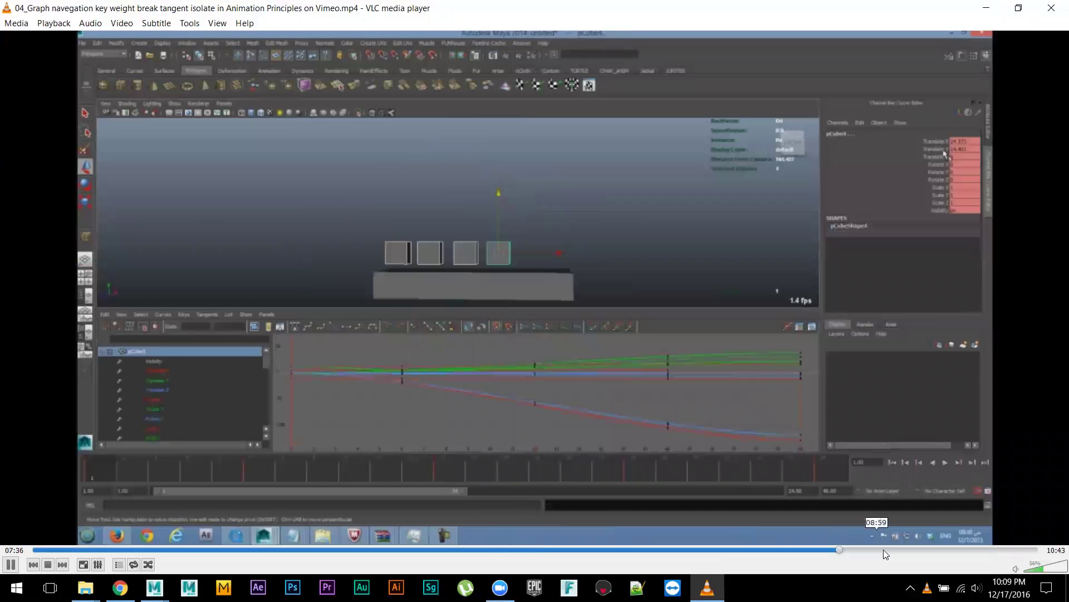
pyautogui.click(991, 549)
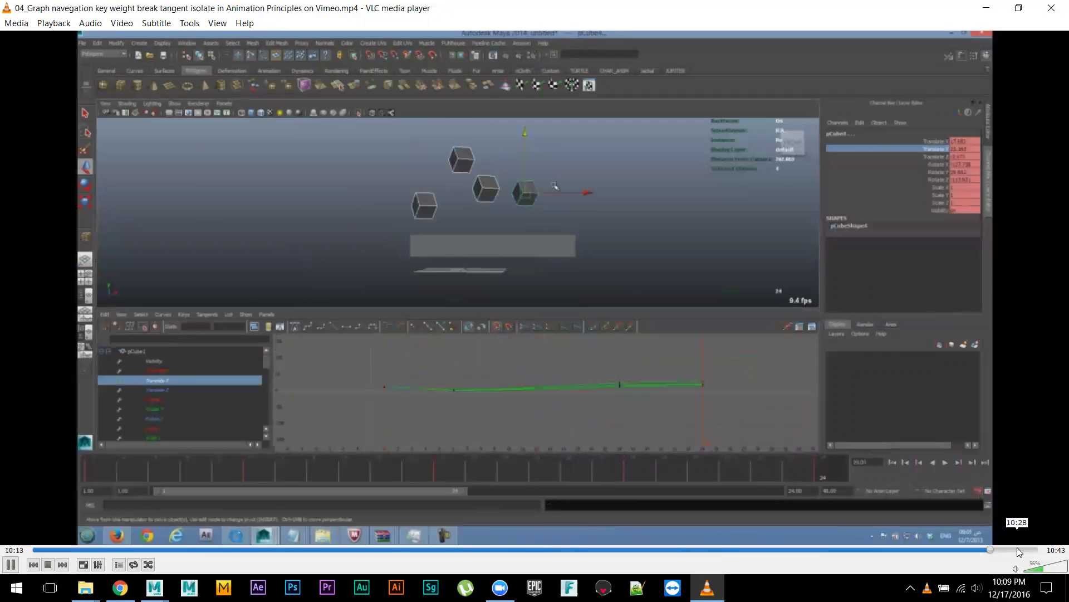
pyautogui.click(1017, 549)
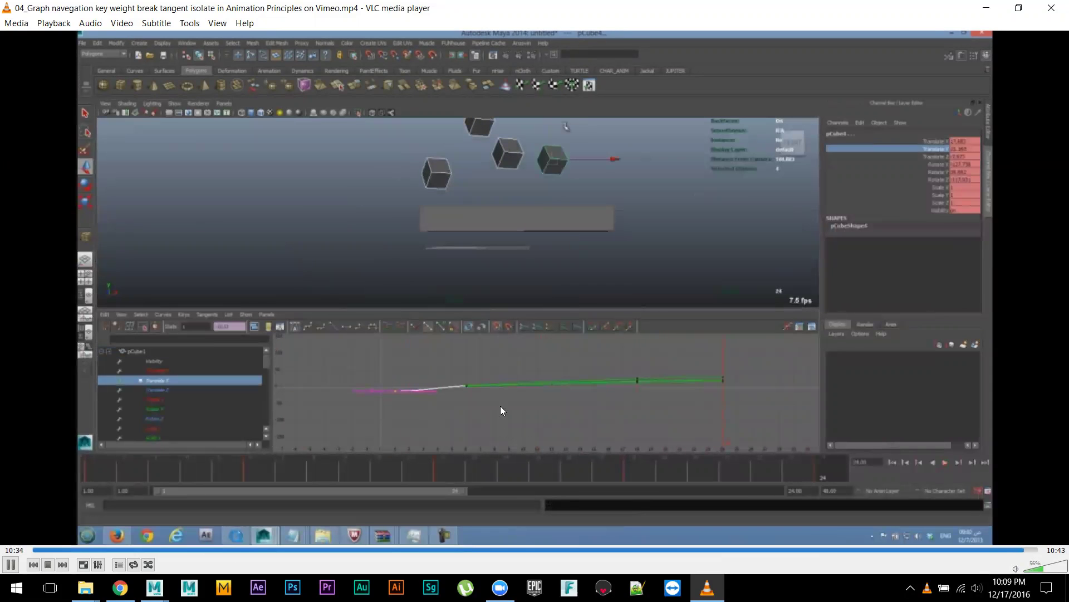
pyautogui.click(1053, 6)
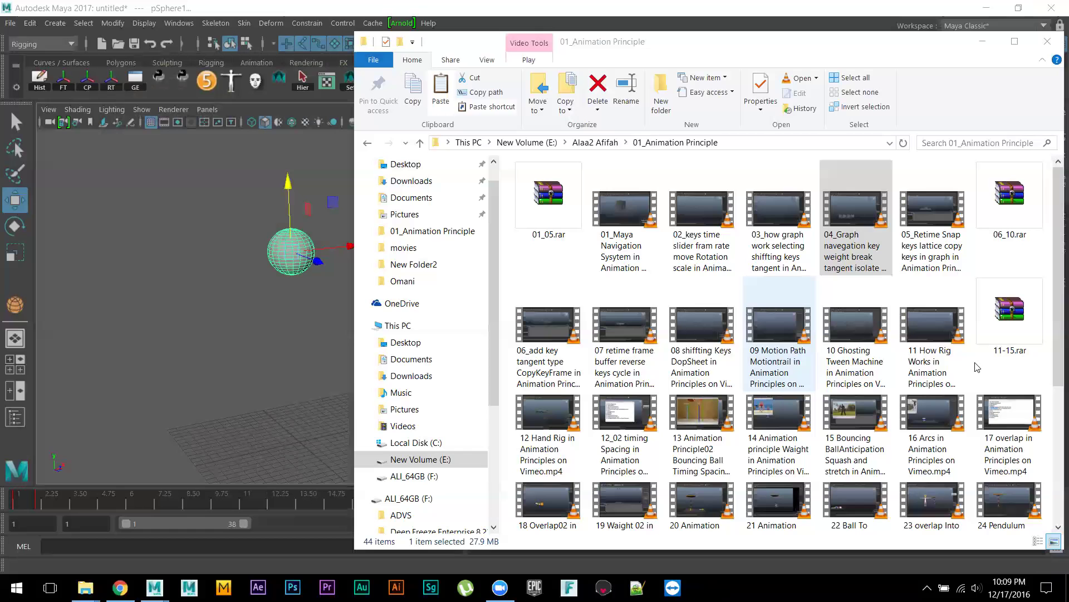
# Open "11 How Rig Works in Animation Principles on Vimeo.mp4", skim its joint and skin weight sections to the end and close the player.
pyautogui.doubleClick(941, 351)
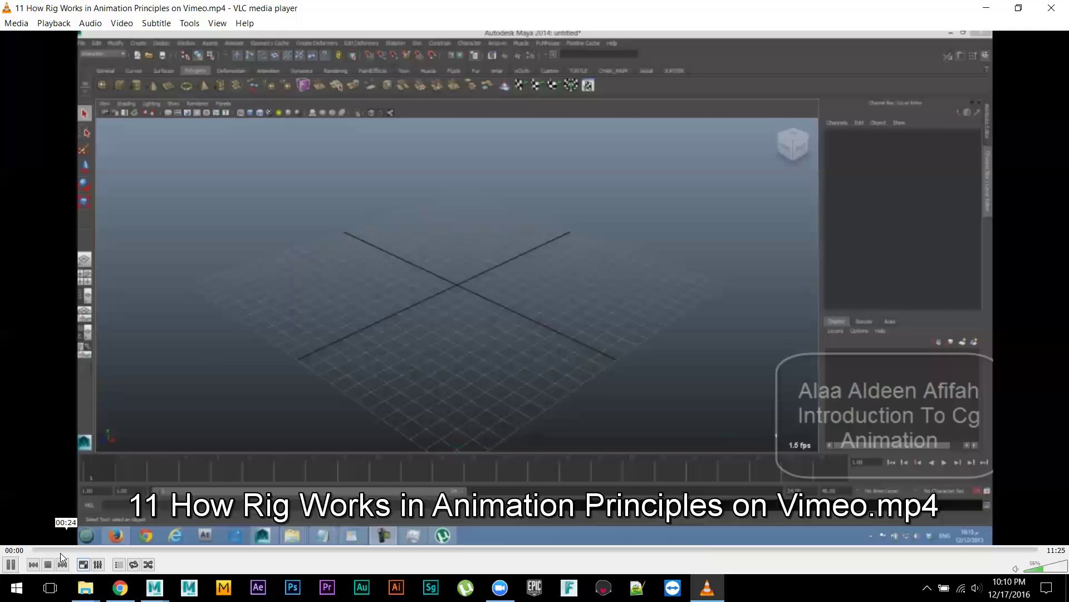
pyautogui.click(91, 549)
pyautogui.moveTo(120, 551); pyautogui.dragTo(793, 551)
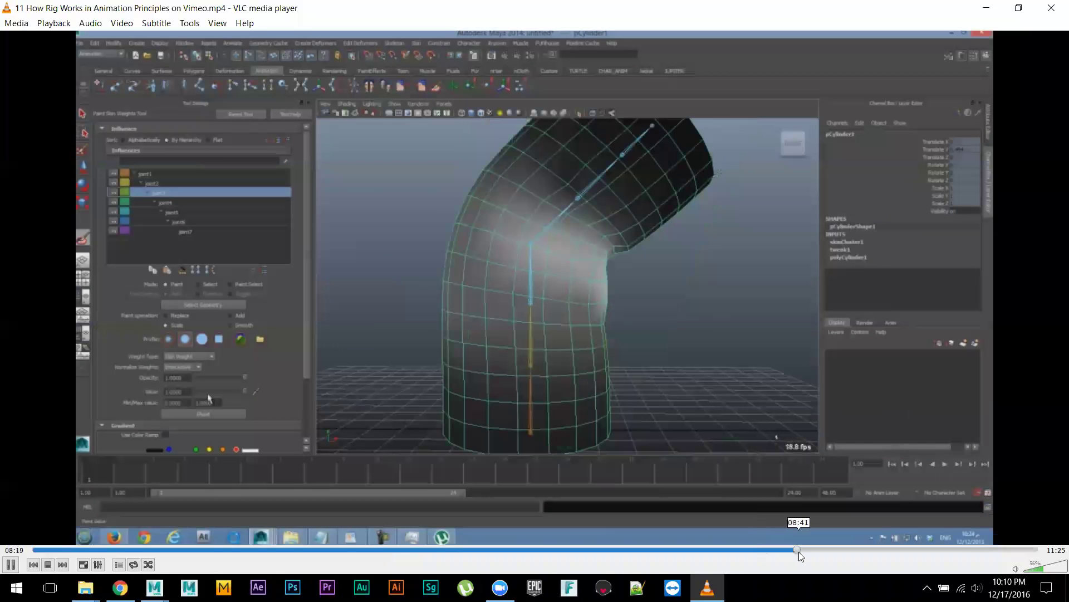
pyautogui.moveTo(799, 551); pyautogui.dragTo(1009, 551)
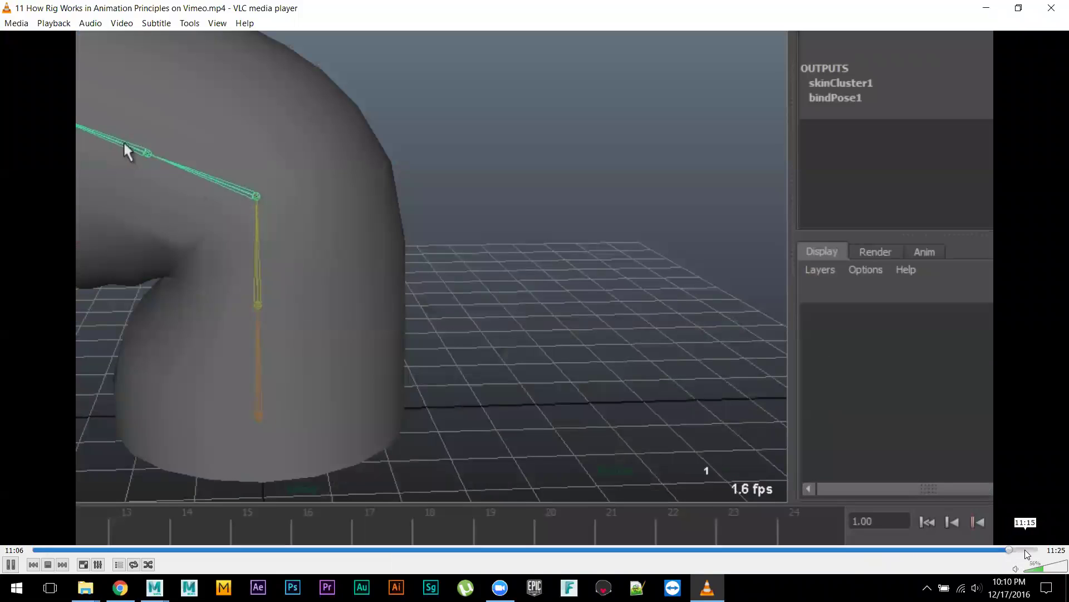
pyautogui.click(1027, 551)
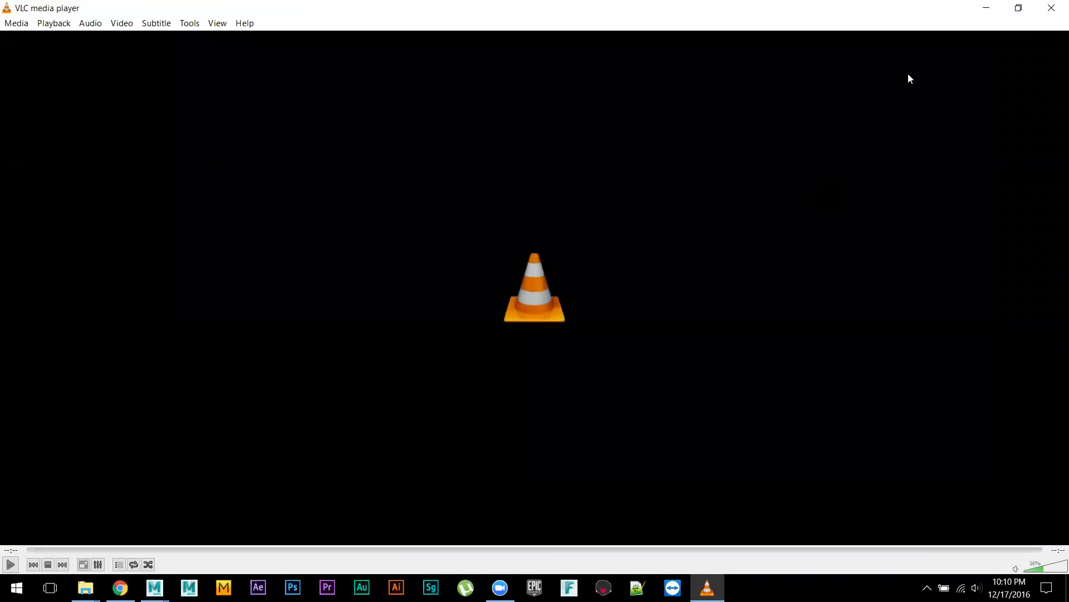
pyautogui.click(1052, 8)
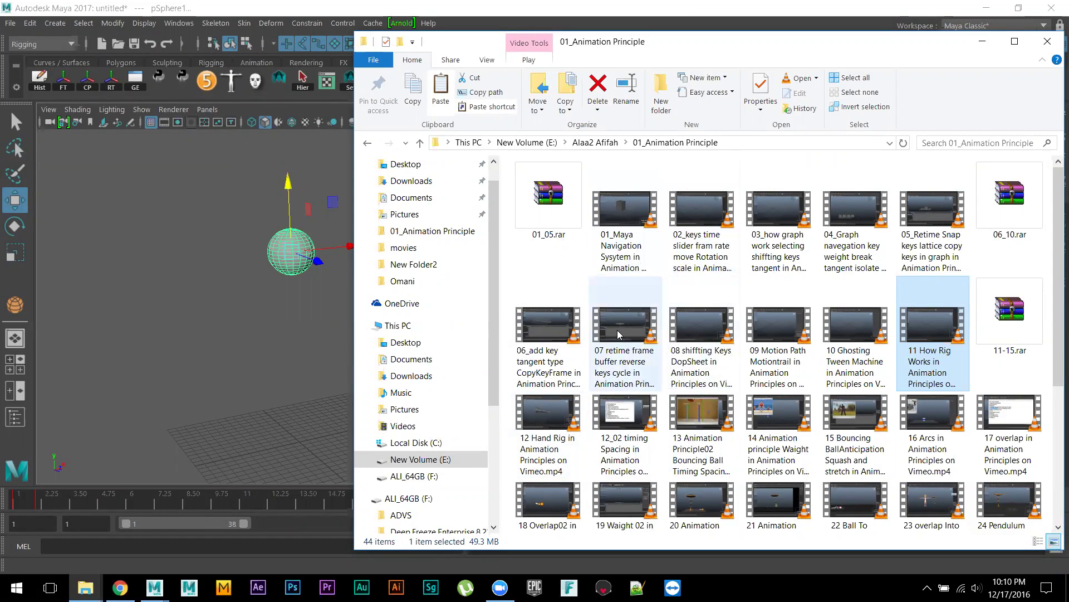
# Open the lesson 06 tangent type video briefly, skim the lesson 03 graph and key shifting video to its end, and close the player.
pyautogui.doubleClick(544, 329)
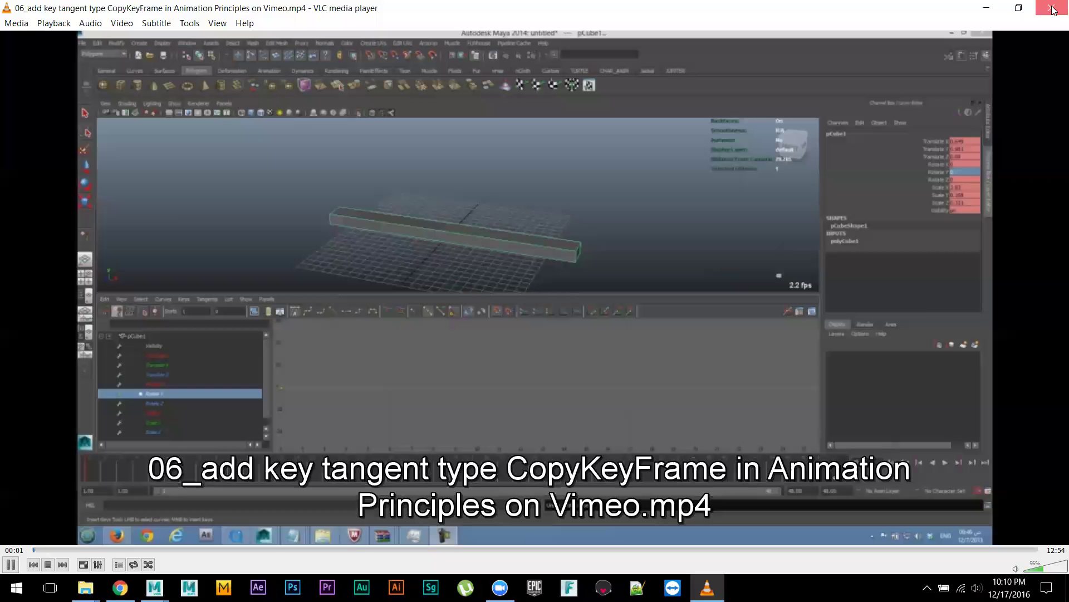
pyautogui.click(1054, 5)
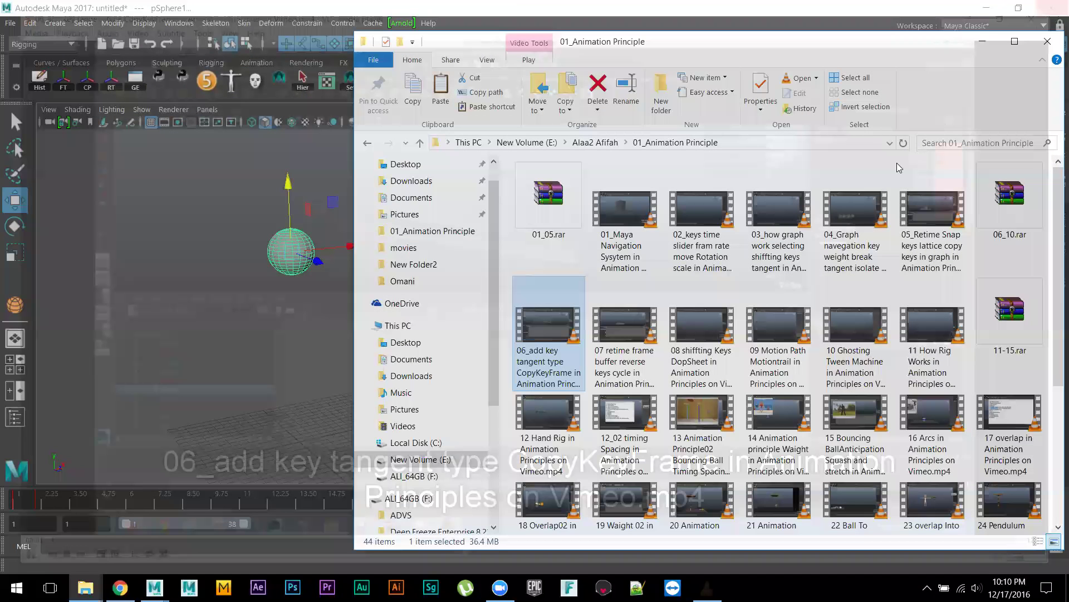
pyautogui.doubleClick(771, 222)
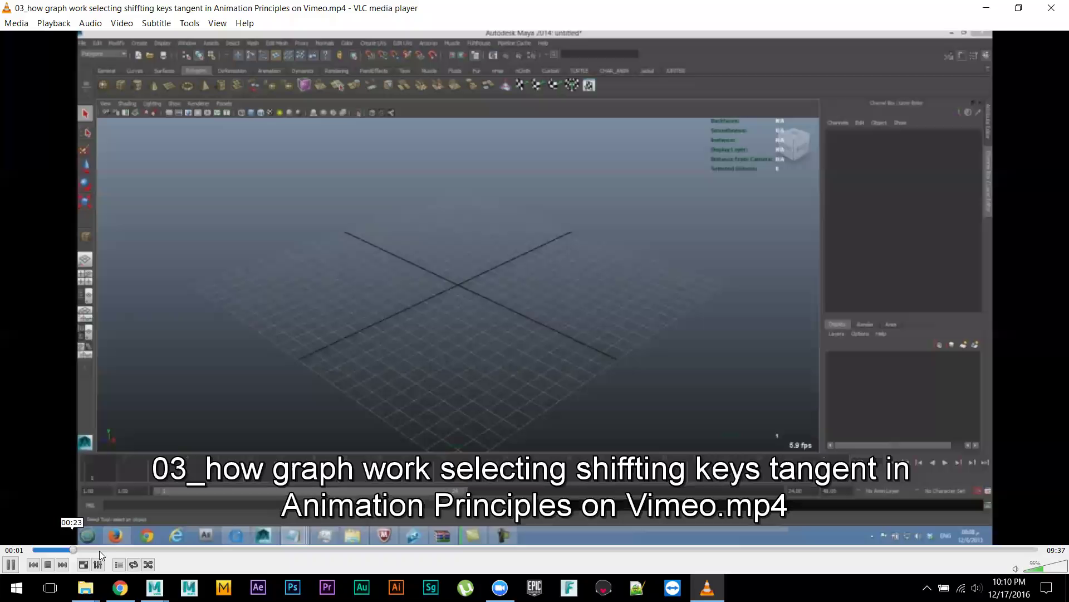
pyautogui.moveTo(99, 550); pyautogui.dragTo(1025, 550)
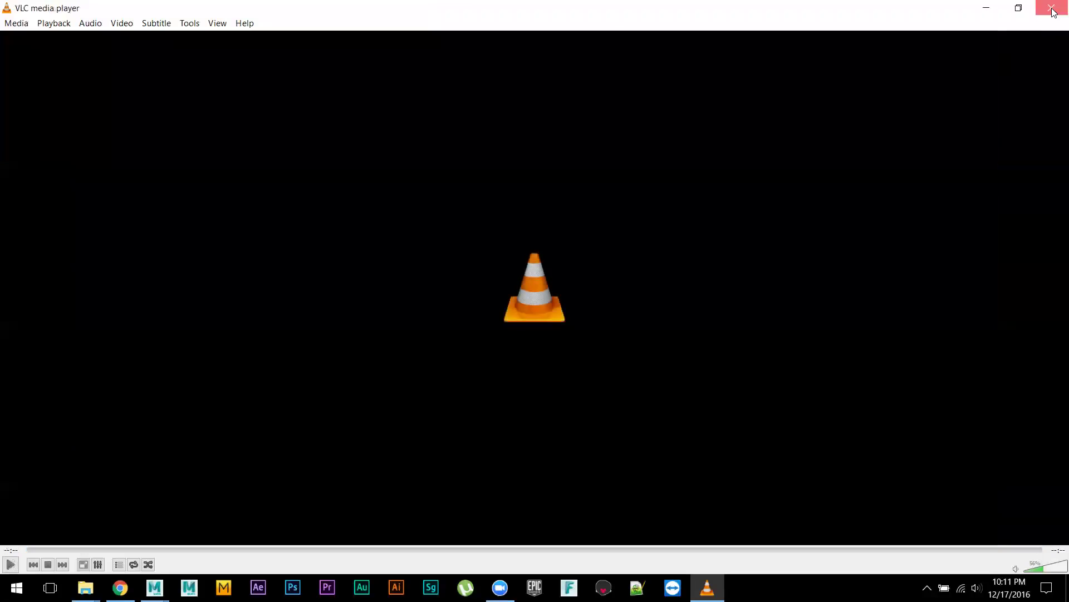
pyautogui.click(1052, 7)
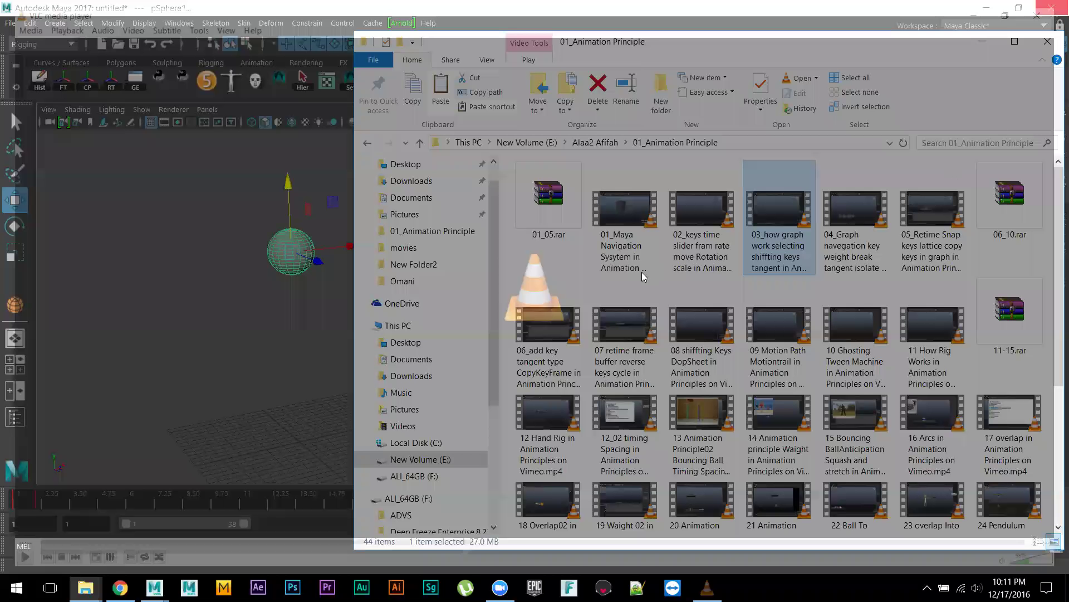
# Switch back to Maya and start a new scene without saving the bouncing sphere scene.
pyautogui.click(234, 420)
pyautogui.click(309, 315)
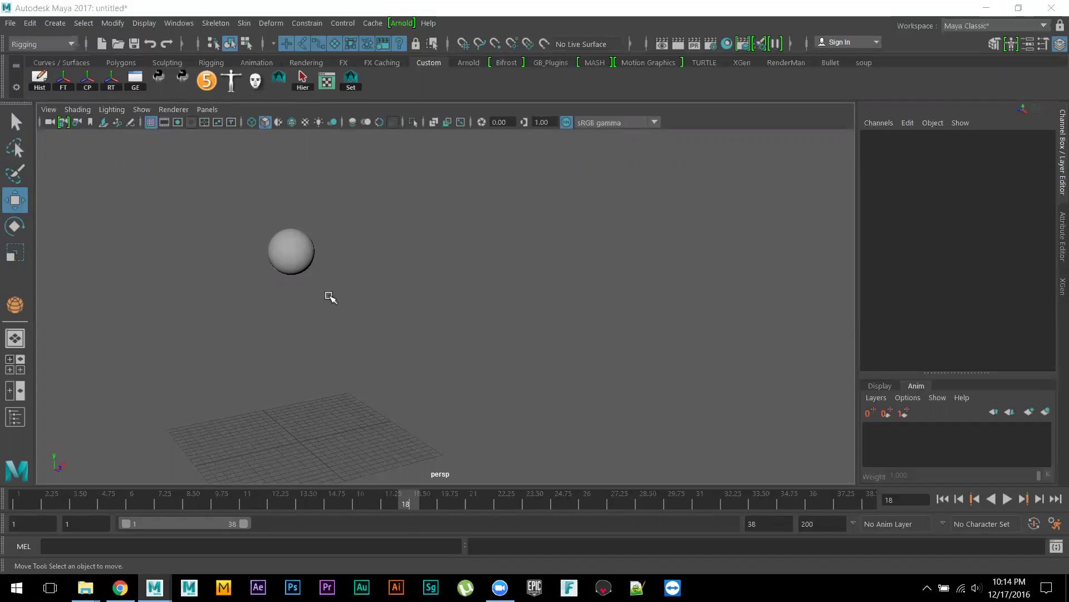
pyautogui.moveTo(375, 337)
pyautogui.keyDown('alt'); pyautogui.mouseDown()
pyautogui.moveTo(317, 337)
pyautogui.moveTo(361, 344)
pyautogui.mouseUp(); pyautogui.keyUp('alt')
pyautogui.keyDown('alt'); pyautogui.moveTo(360, 345); pyautogui.dragTo(447, 328, button='middle'); pyautogui.keyUp('alt')
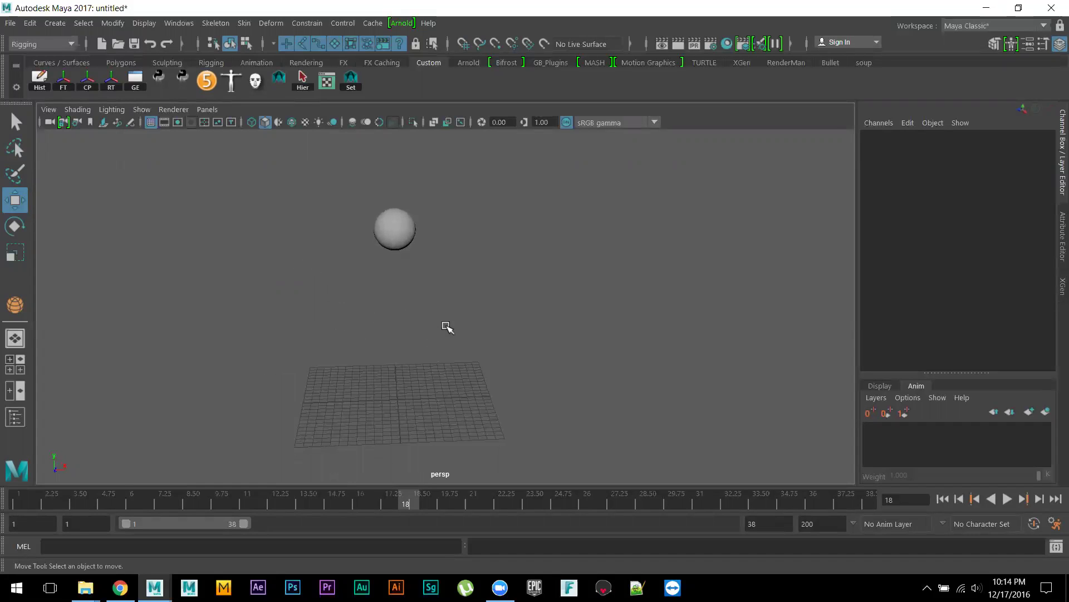
pyautogui.click(102, 48)
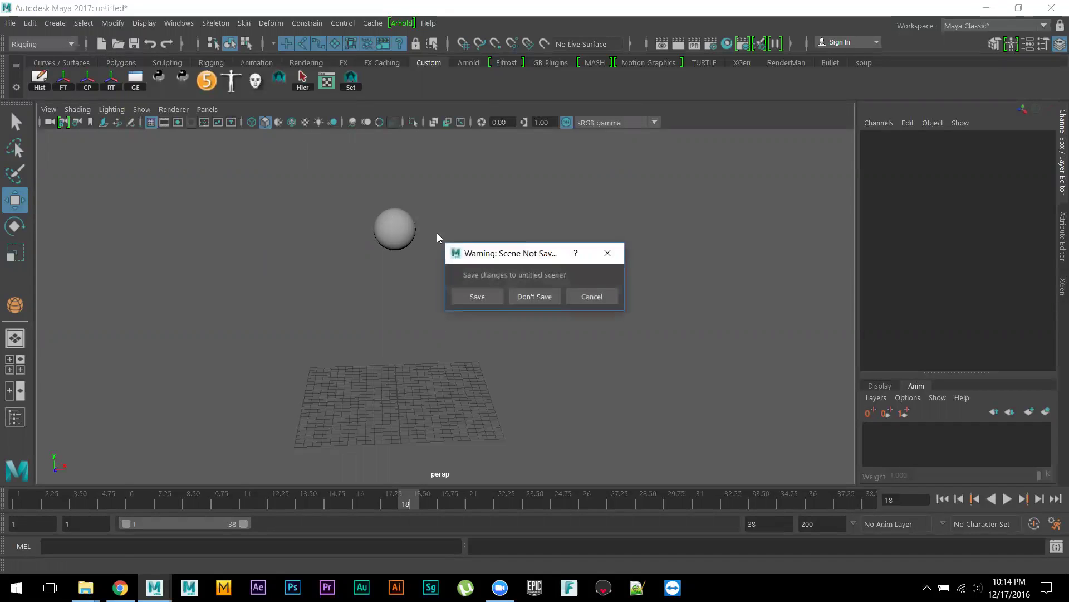
pyautogui.click(549, 296)
# Create a polygon plane about 20.9 units wide and high, centred near the grid's origin.
pyautogui.keyDown('alt'); pyautogui.moveTo(507, 347); pyautogui.dragTo(563, 339); pyautogui.keyUp('alt')
pyautogui.keyDown('alt'); pyautogui.moveTo(563, 339); pyautogui.dragTo(553, 366, button='middle'); pyautogui.keyUp('alt')
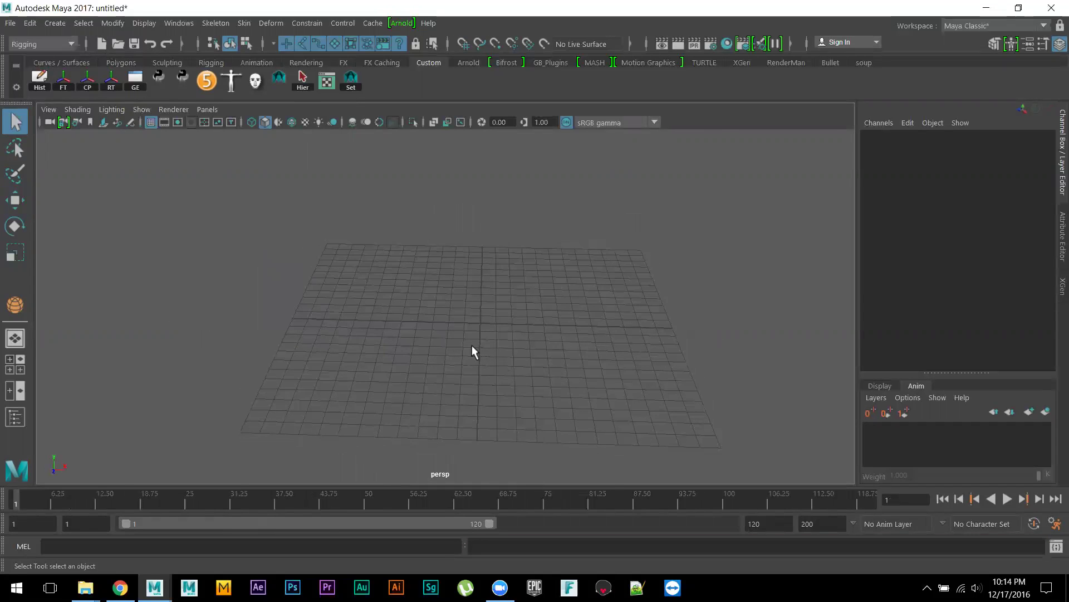
pyautogui.press('space')
pyautogui.click(380, 307)
pyautogui.moveTo(428, 339)
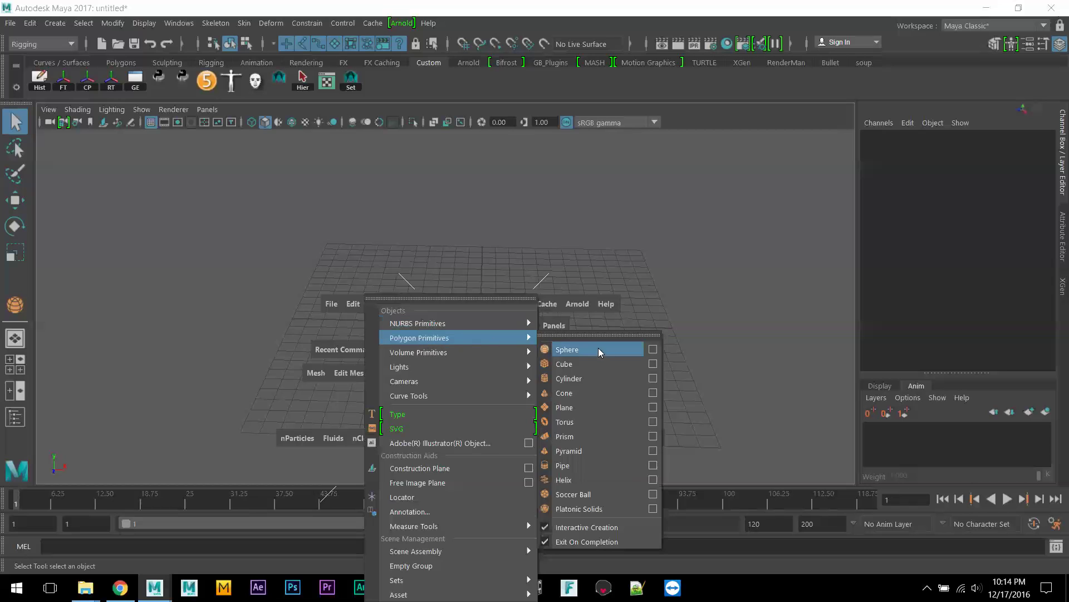
pyautogui.click(594, 407)
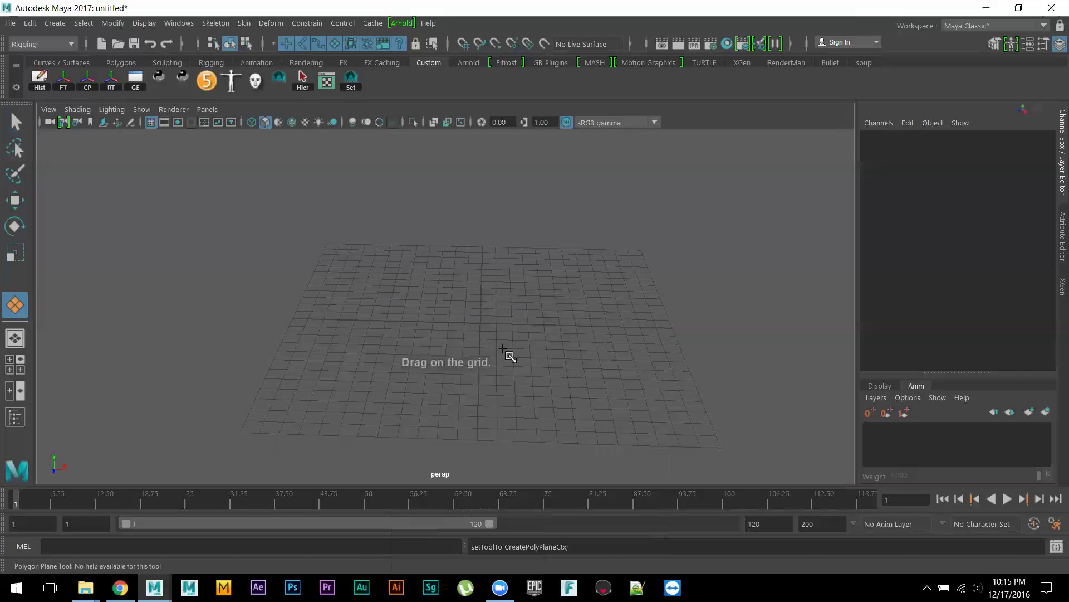
pyautogui.moveTo(488, 321); pyautogui.dragTo(554, 260)
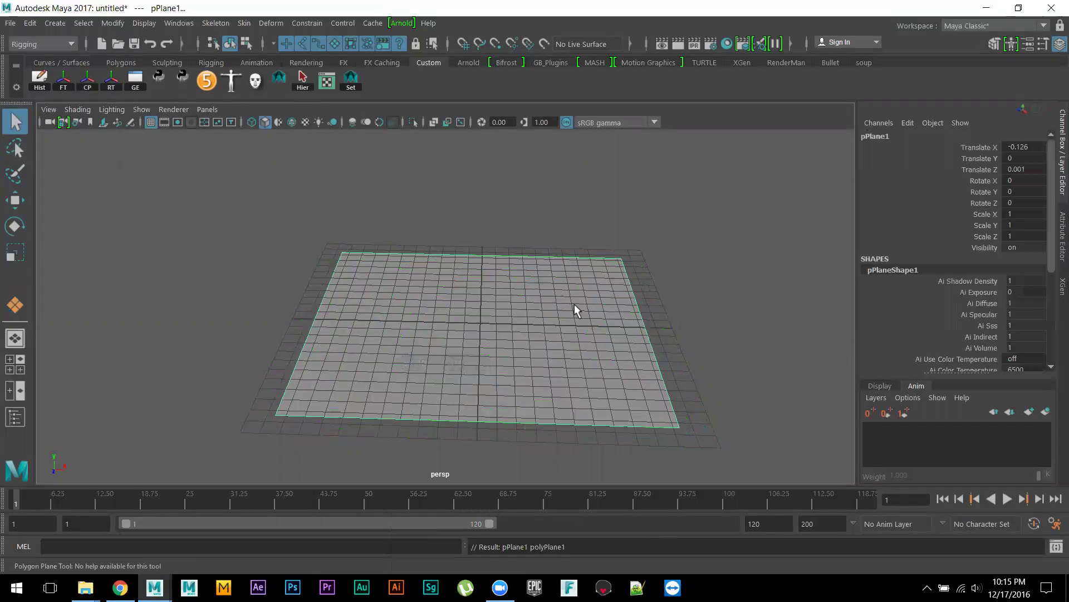
# Raise the plane to about 0.224 in Translate Y and set its width and height subdivisions to 4.
pyautogui.press('w')
pyautogui.moveTo(478, 274); pyautogui.dragTo(478, 257)
pyautogui.scroll(-5, 963, 295)
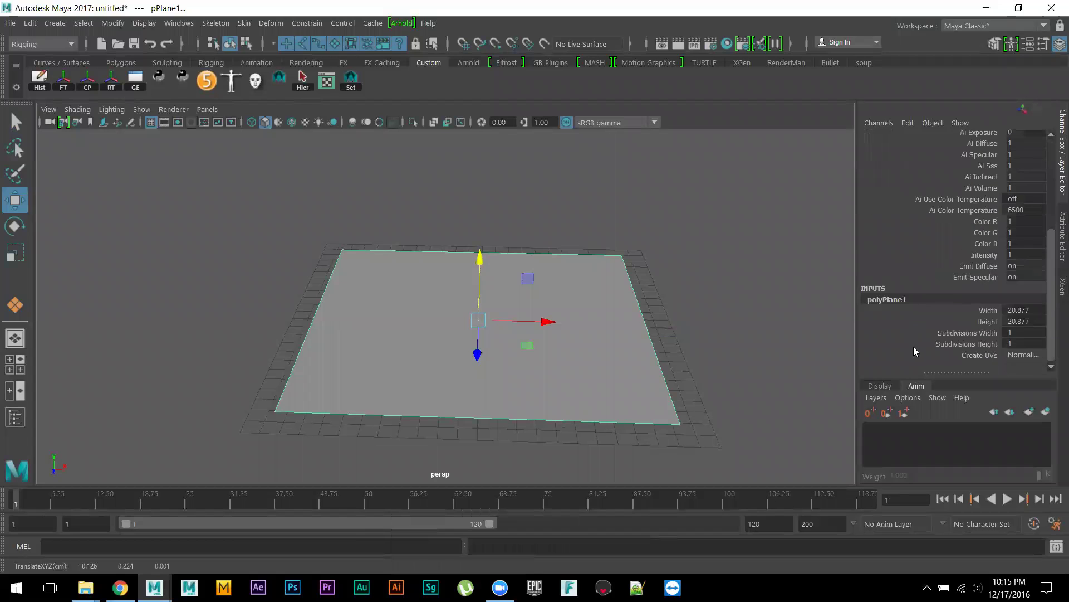
pyautogui.click(985, 334)
pyautogui.keyDown('shift'); pyautogui.click(985, 343); pyautogui.keyUp('shift')
pyautogui.moveTo(715, 372); pyautogui.dragTo(739, 370, button='middle')
pyautogui.scroll(1, 606, 377)
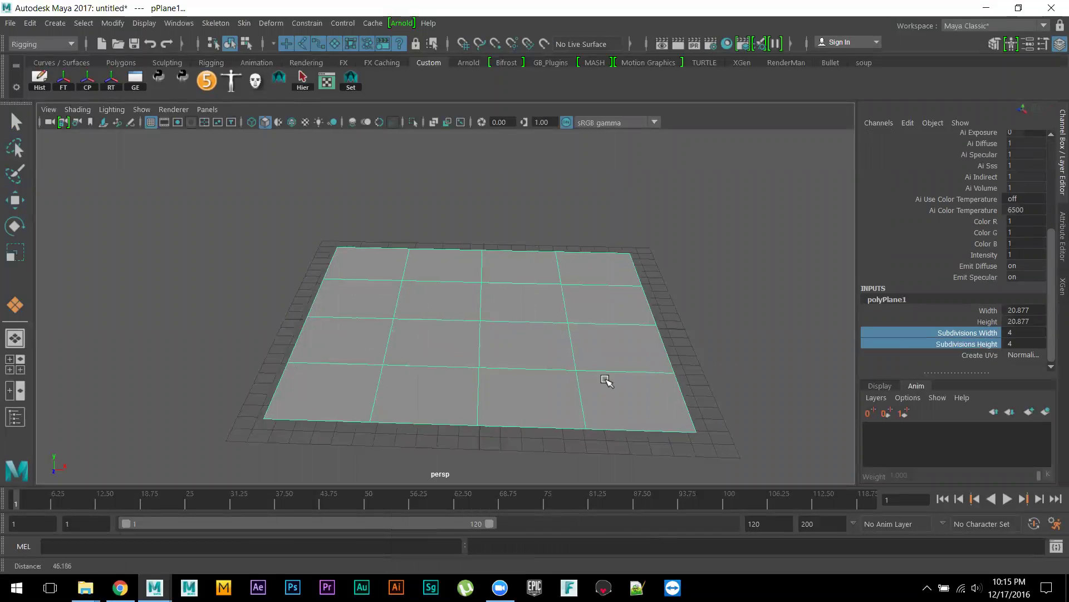
pyautogui.moveTo(519, 342); pyautogui.dragTo(526, 204, button='right')
pyautogui.moveTo(718, 239); pyautogui.dragTo(209, 471)
pyautogui.press('w')
pyautogui.keyDown('shift'); pyautogui.moveTo(417, 335); pyautogui.dragTo(414, 276, button='right'); pyautogui.keyUp('shift')
# Select all of the plane's vertices and split them apart with Detach Components.
pyautogui.rightClick(415, 277)
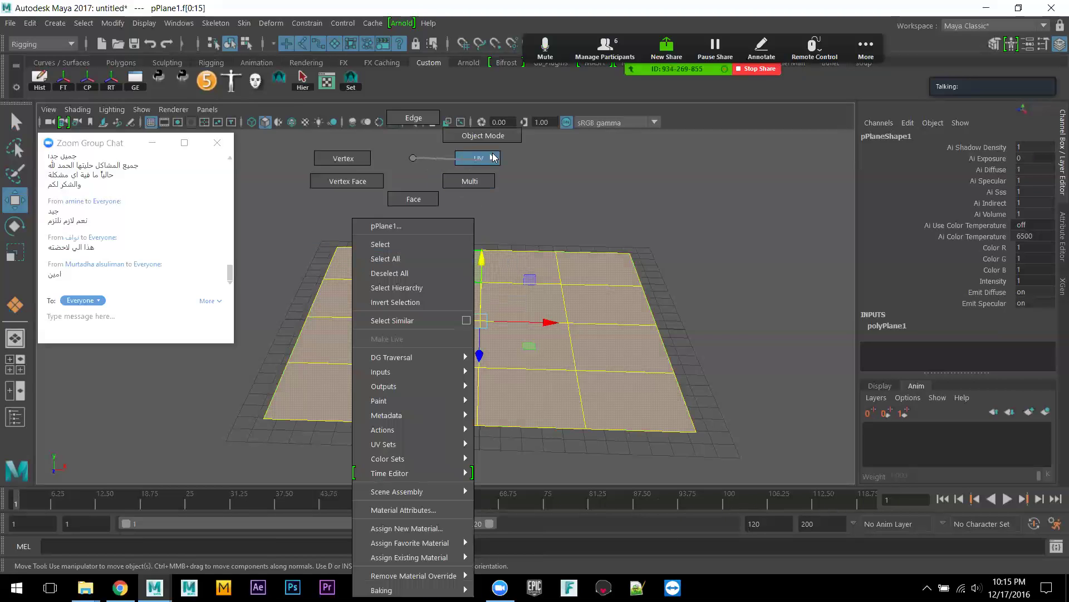
pyautogui.click(343, 158)
pyautogui.moveTo(245, 199); pyautogui.dragTo(799, 483)
pyautogui.keyDown('shift'); pyautogui.rightClick(497, 403); pyautogui.keyUp('shift')
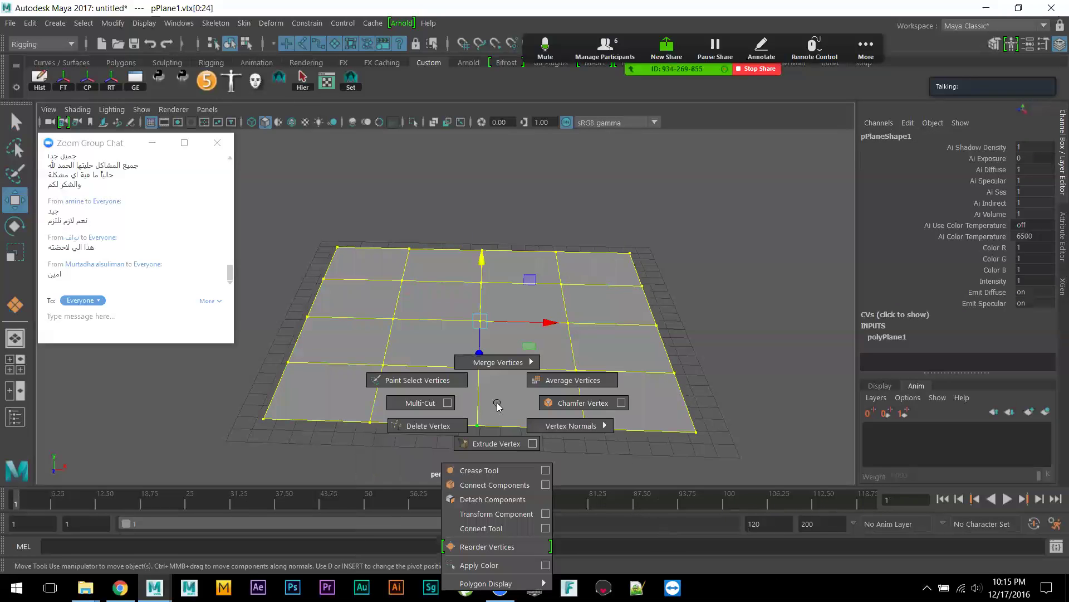
pyautogui.click(493, 499)
# Separate the detached plane into individual objects and return to object selection.
pyautogui.moveTo(530, 146); pyautogui.dragTo(607, 137, button='right')
pyautogui.click(530, 279)
pyautogui.keyDown('shift'); pyautogui.moveTo(534, 234); pyautogui.dragTo(515, 490, button='right'); pyautogui.keyUp('shift')
pyautogui.moveTo(444, 160); pyautogui.dragTo(492, 173, button='right')
# Select an inner tile and several corner tiles individually to examine whether the plane's pieces are independent.
pyautogui.click(449, 259)
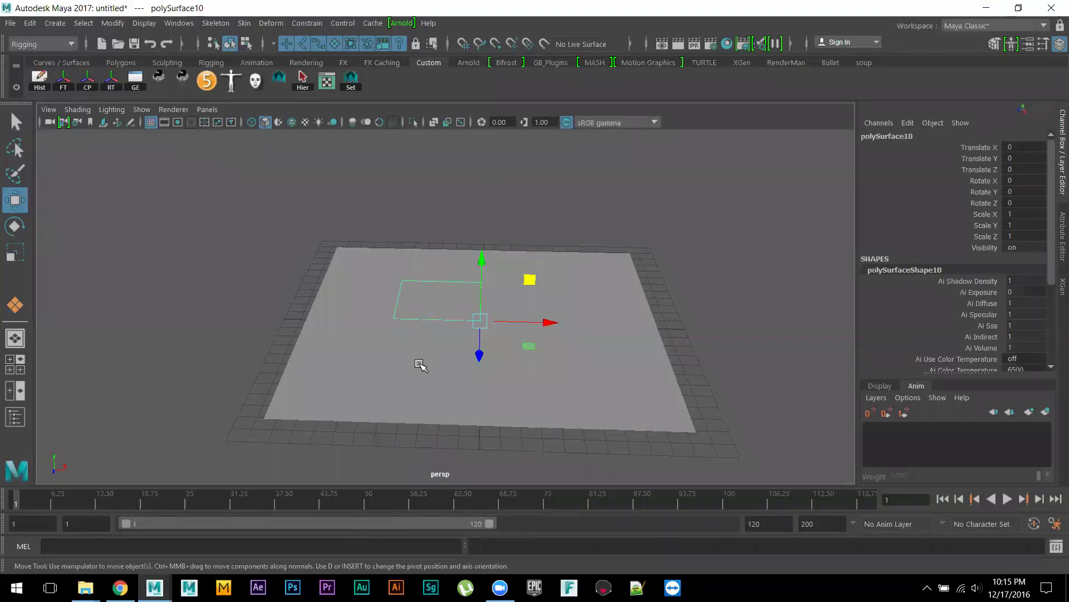
pyautogui.click(631, 399)
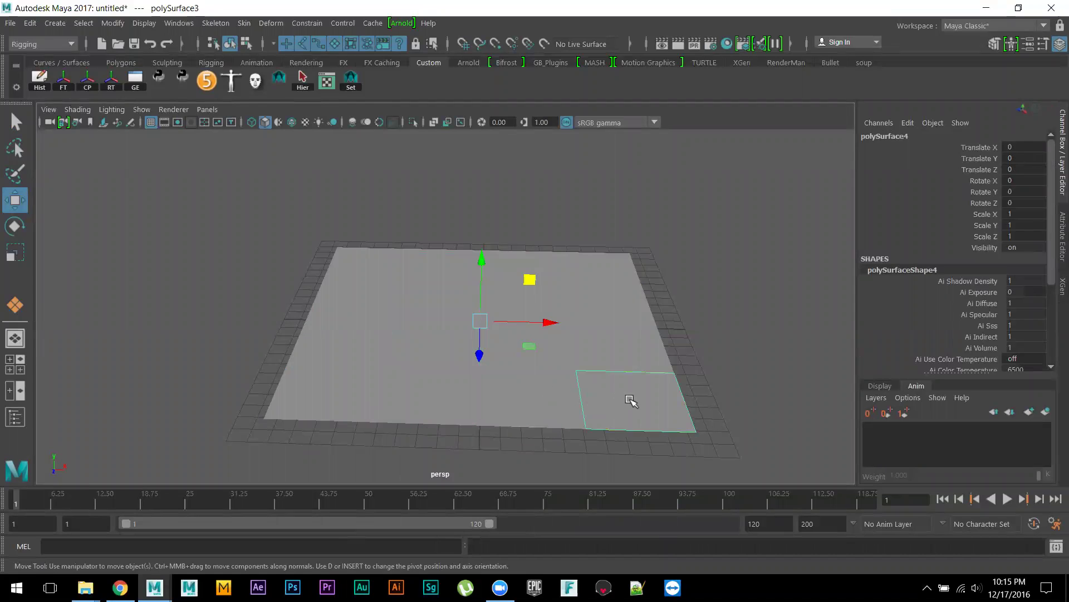
pyautogui.click(565, 265)
pyautogui.click(360, 262)
pyautogui.click(327, 412)
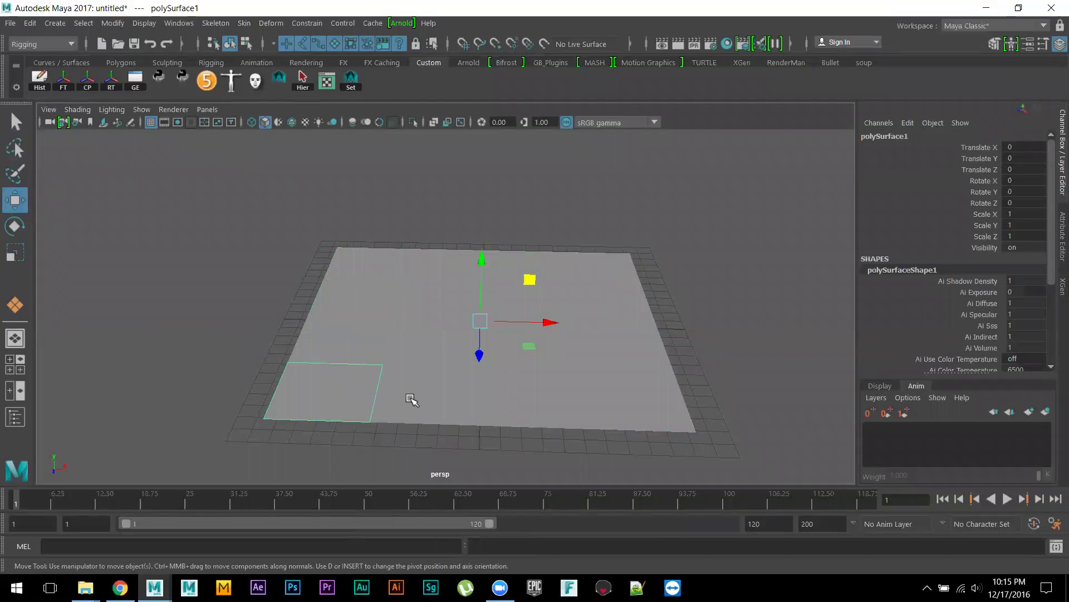
# Select all the separated tiles together and open the Outliner.
pyautogui.moveTo(708, 219); pyautogui.dragTo(270, 475)
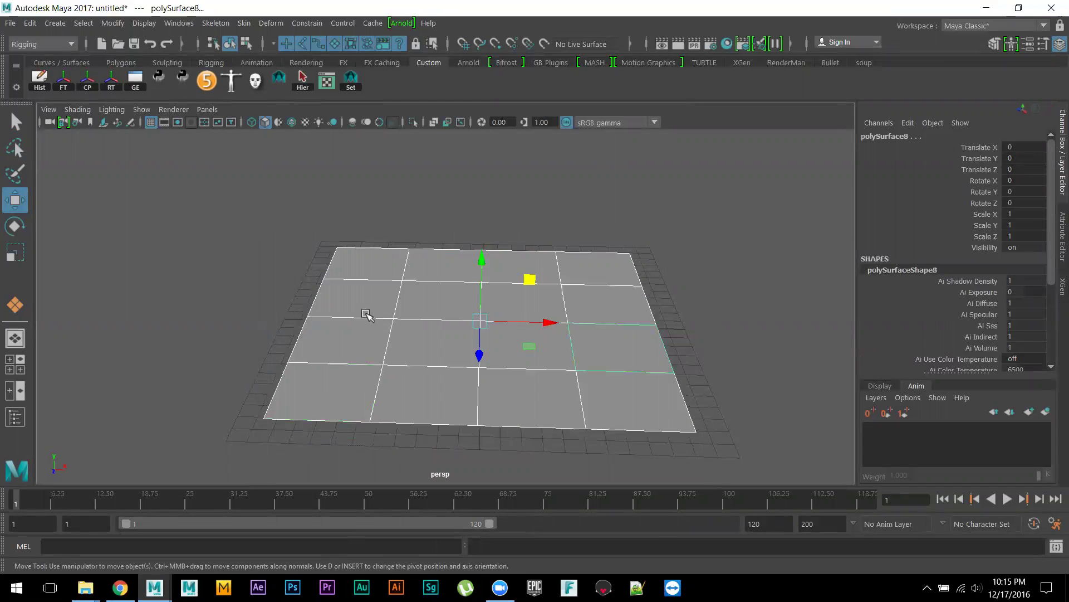
pyautogui.keyDown('alt'); pyautogui.moveTo(367, 383); pyautogui.dragTo(387, 365, button='right'); pyautogui.keyUp('alt')
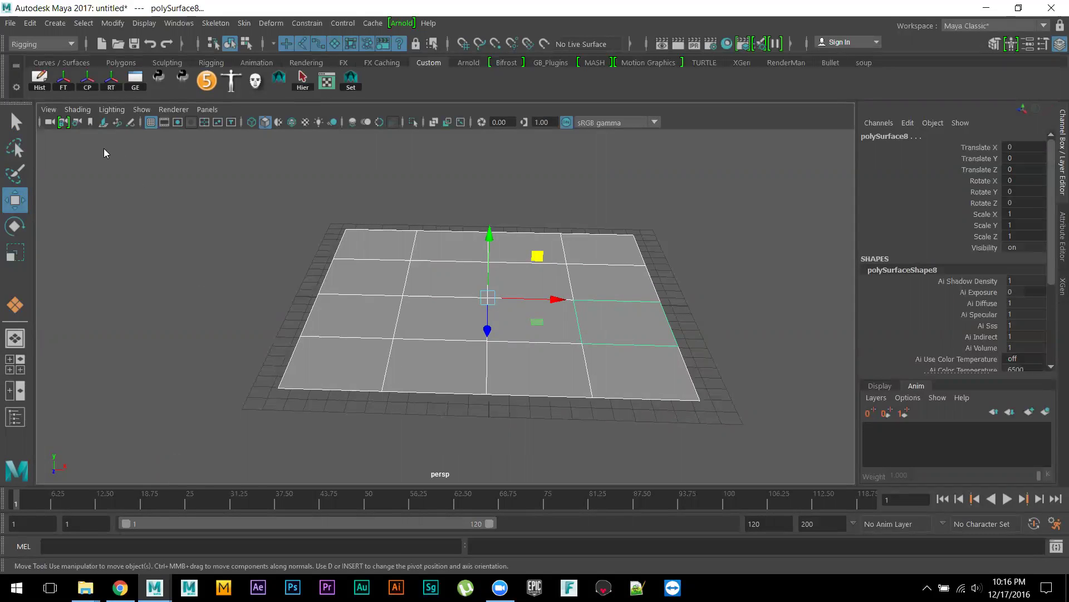
pyautogui.click(15, 417)
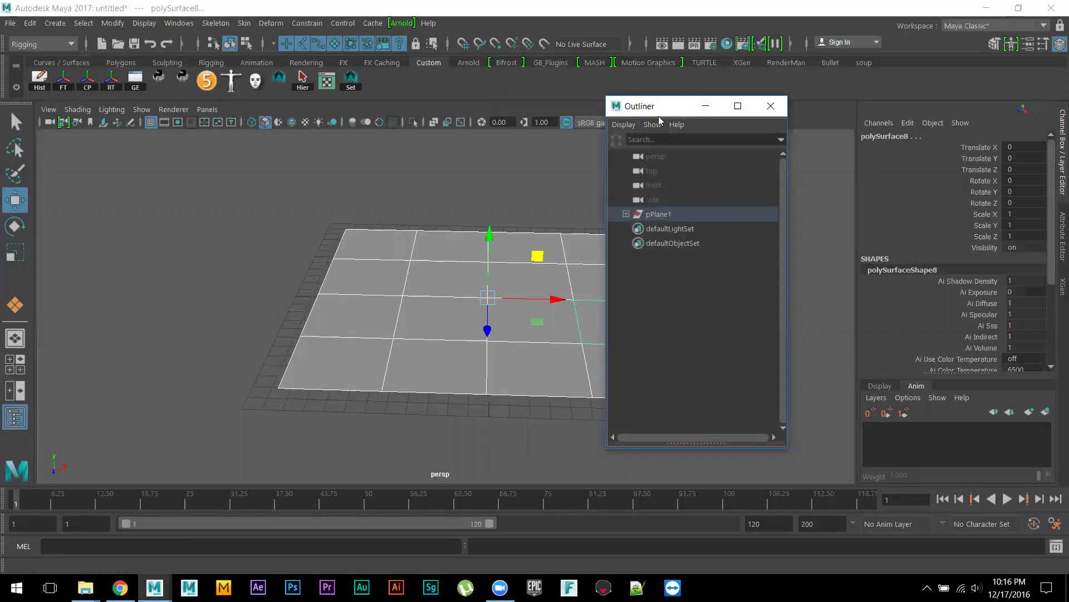
# Expand the pPlane1 group in the Outliner, moved clear of the tiles, and select polySurface1 through polySurface16.
pyautogui.moveTo(657, 106); pyautogui.dragTo(98, 140)
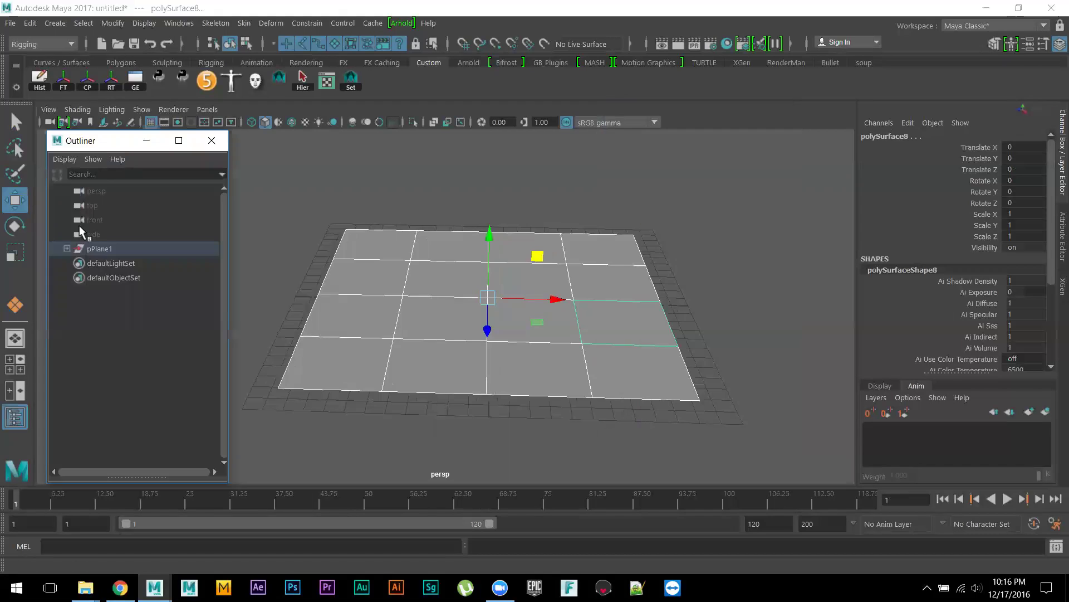
pyautogui.click(67, 251)
pyautogui.scroll(-2, 117, 335)
pyautogui.scroll(2, 117, 336)
pyautogui.scroll(-2, 117, 335)
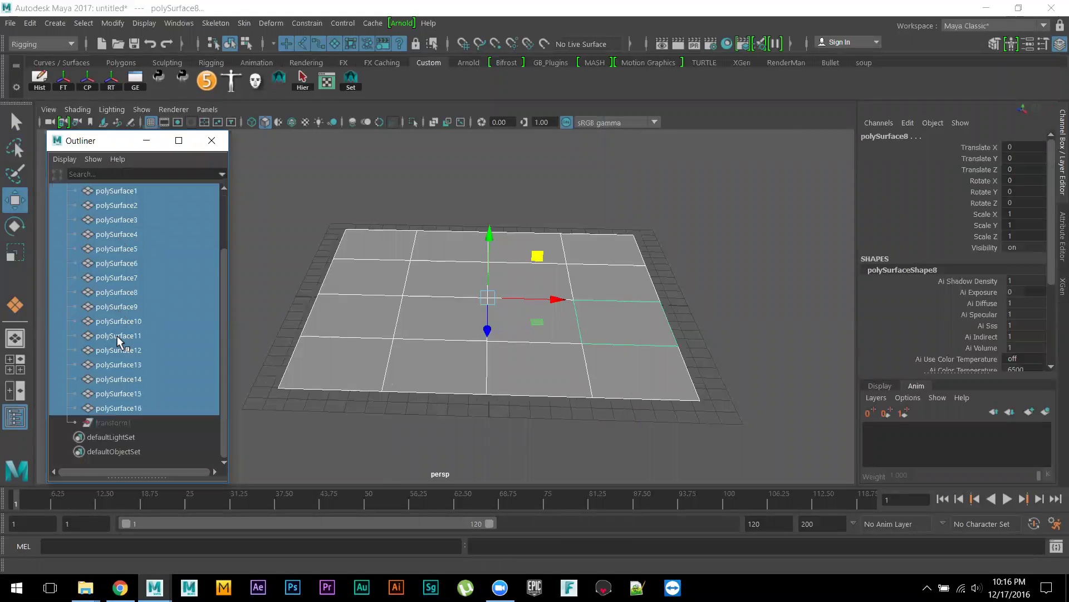
pyautogui.click(121, 192)
pyautogui.keyDown('shift'); pyautogui.click(125, 409); pyautogui.keyUp('shift')
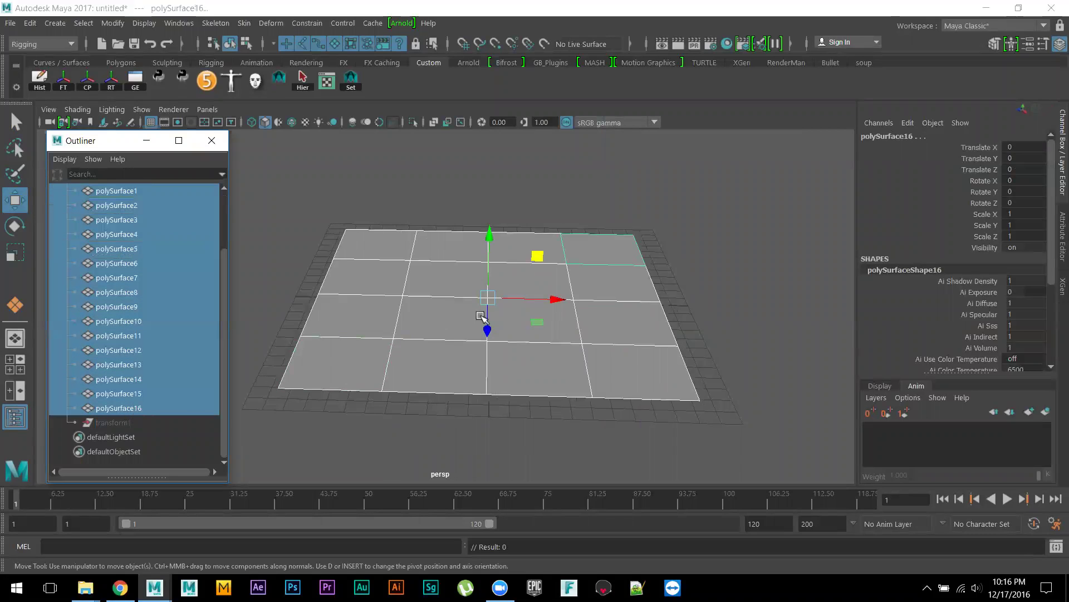
# Key all the selected tiles at frame 1 and move to frame 10.
pyautogui.hotkey('alt', 'v')
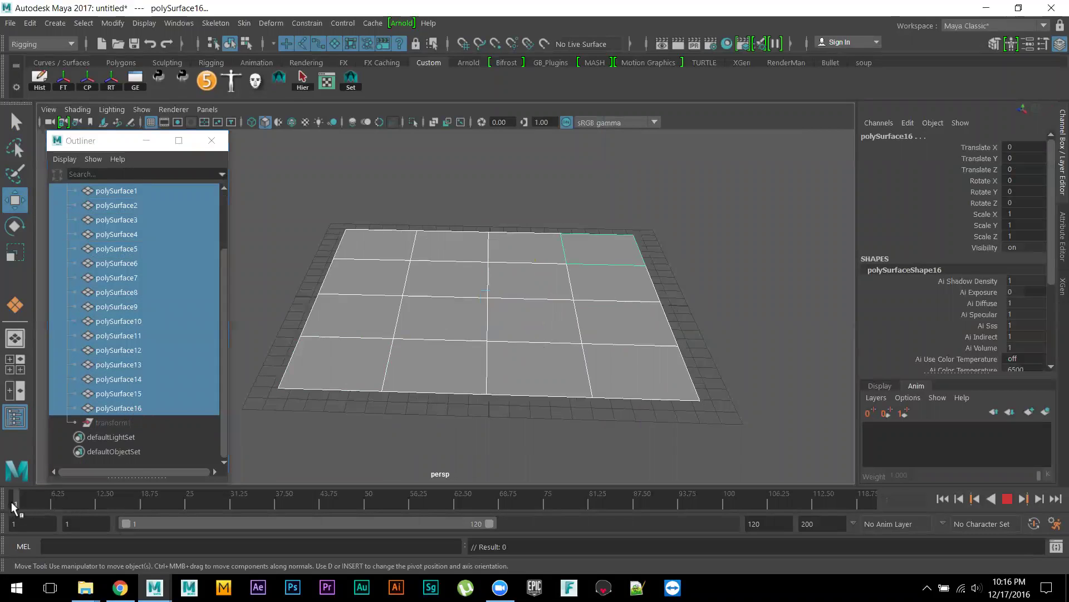
pyautogui.hotkey('alt', 'v')
pyautogui.press('s')
pyautogui.moveTo(56, 500); pyautogui.dragTo(77, 501)
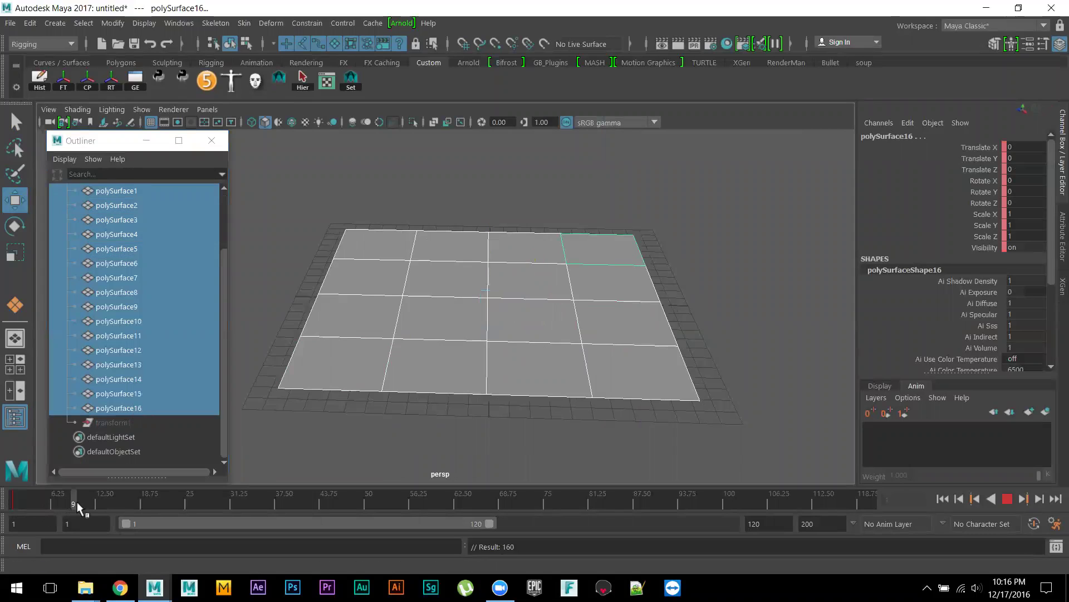
pyautogui.hotkey('alt', 'v')
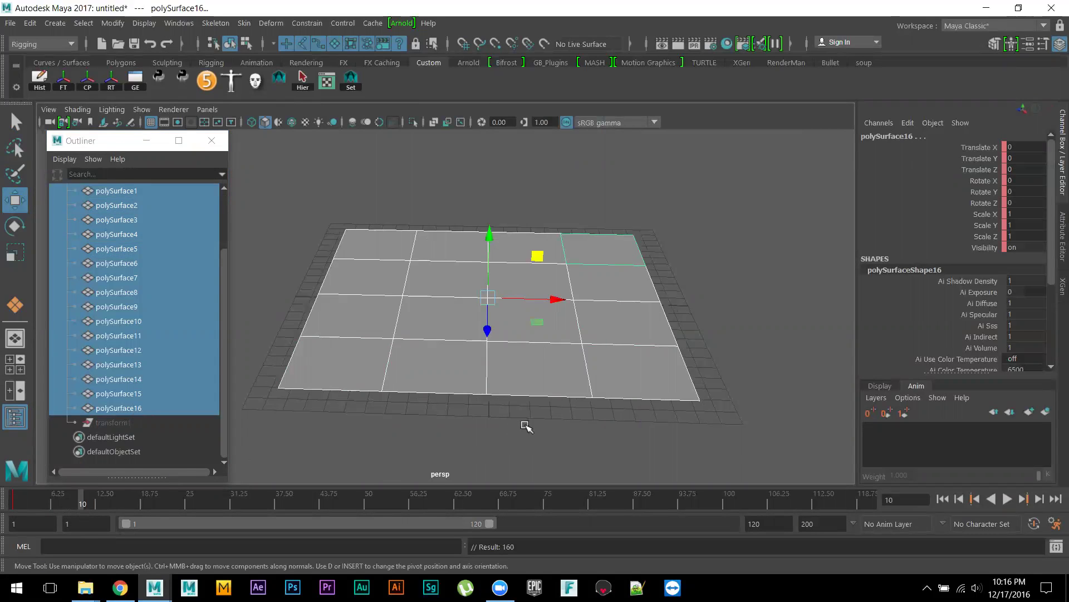
# Try rotating all the tiles about Z around their shared central pivot, undoing each rotation.
pyautogui.press('e')
pyautogui.moveTo(510, 247); pyautogui.dragTo(580, 311)
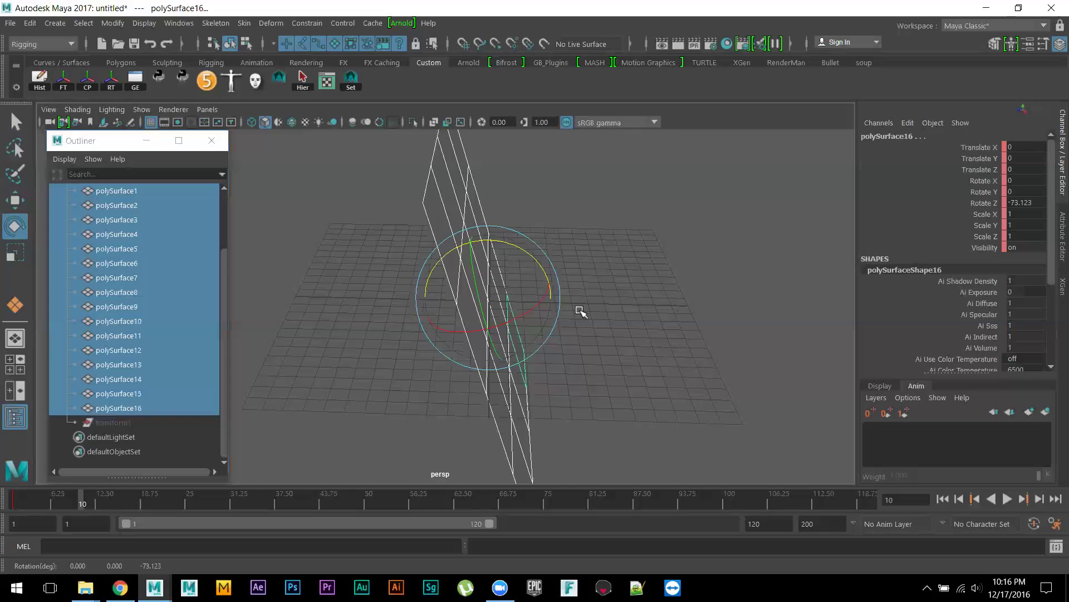
pyautogui.hotkey('ctrl', 'z')
pyautogui.moveTo(725, 183); pyautogui.dragTo(222, 465)
pyautogui.moveTo(525, 251); pyautogui.dragTo(547, 293)
pyautogui.hotkey('ctrl', 'z')
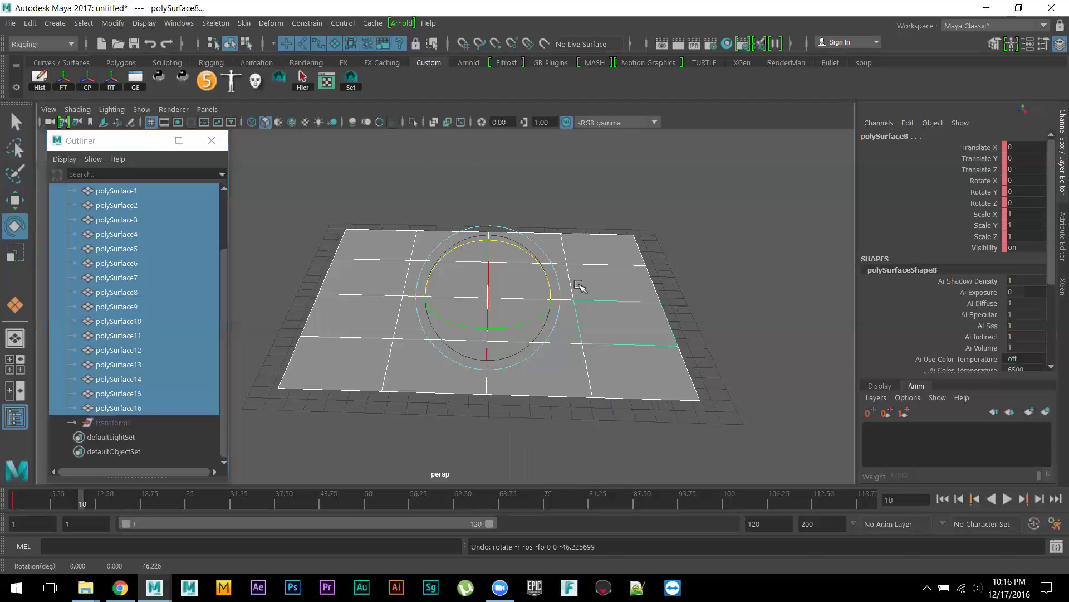
# Delete the tiles' history, center each tile's pivot, and rotate the tiles about Z around their own centers.
pyautogui.click(38, 81)
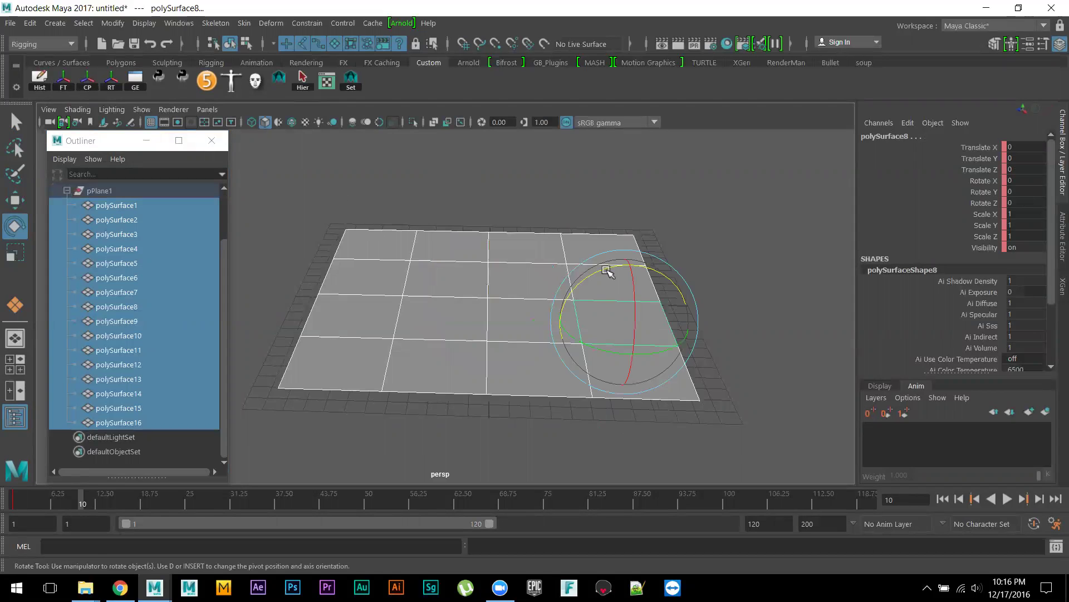
pyautogui.moveTo(588, 278); pyautogui.dragTo(701, 384)
# Set Rotate Z to 180 on all the tiles and key them at frame 10.
pyautogui.click(1030, 203)
pyautogui.write('180')
pyautogui.press('Return')
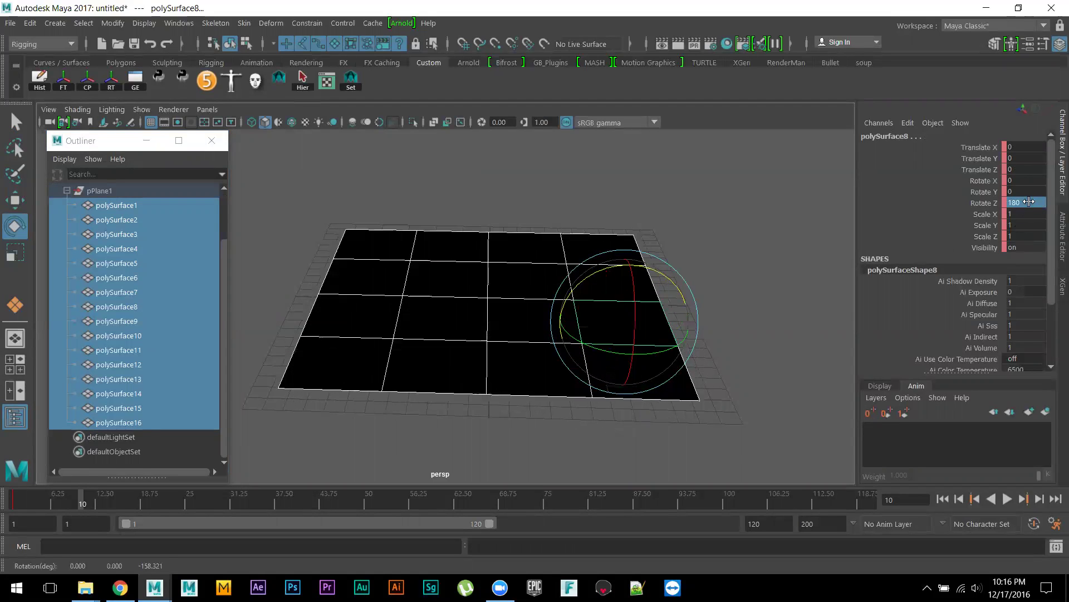
pyautogui.press('s')
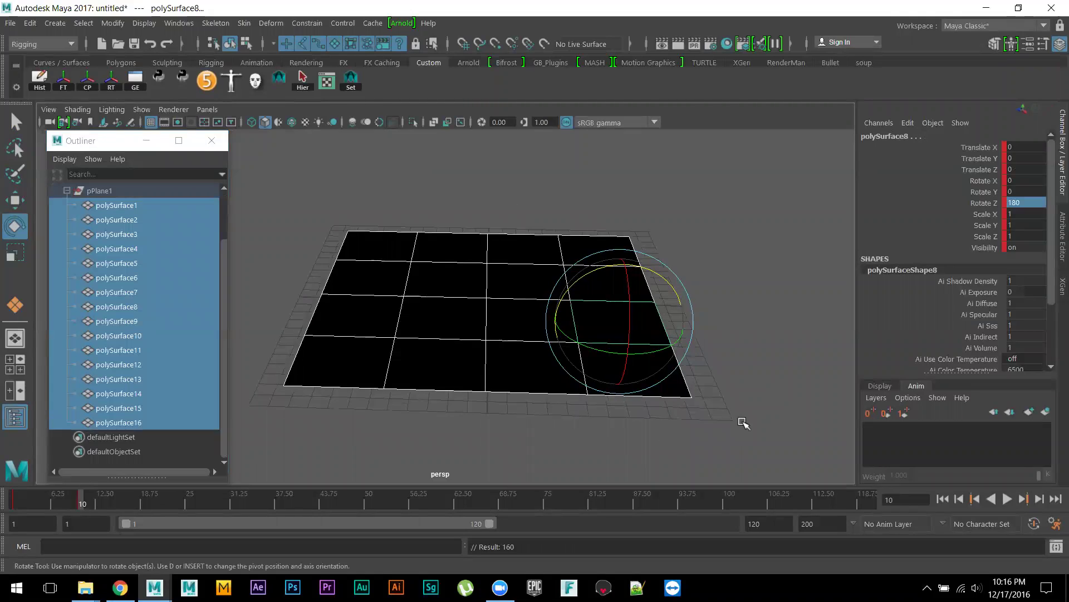
# Remove the corner tile polySurface1 from the selection and shift the remaining tiles' keys later to start at frame 6.
pyautogui.keyDown('ctrl'); pyautogui.click(355, 375); pyautogui.keyUp('ctrl')
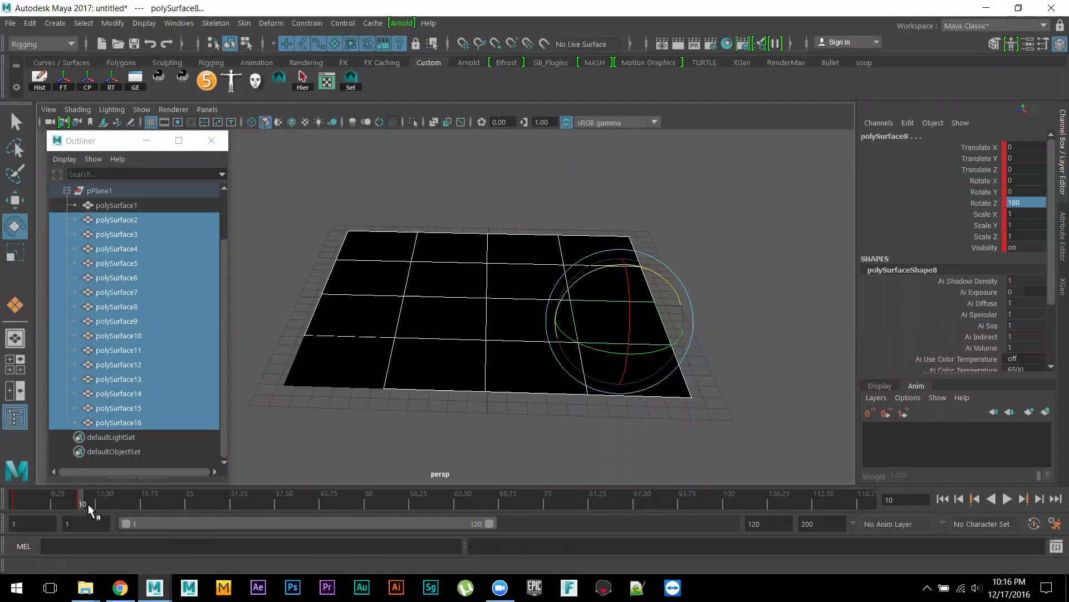
pyautogui.keyDown('shift'); pyautogui.moveTo(88, 504); pyautogui.dragTo(14, 504); pyautogui.keyUp('shift')
pyautogui.moveTo(52, 511); pyautogui.dragTo(78, 513)
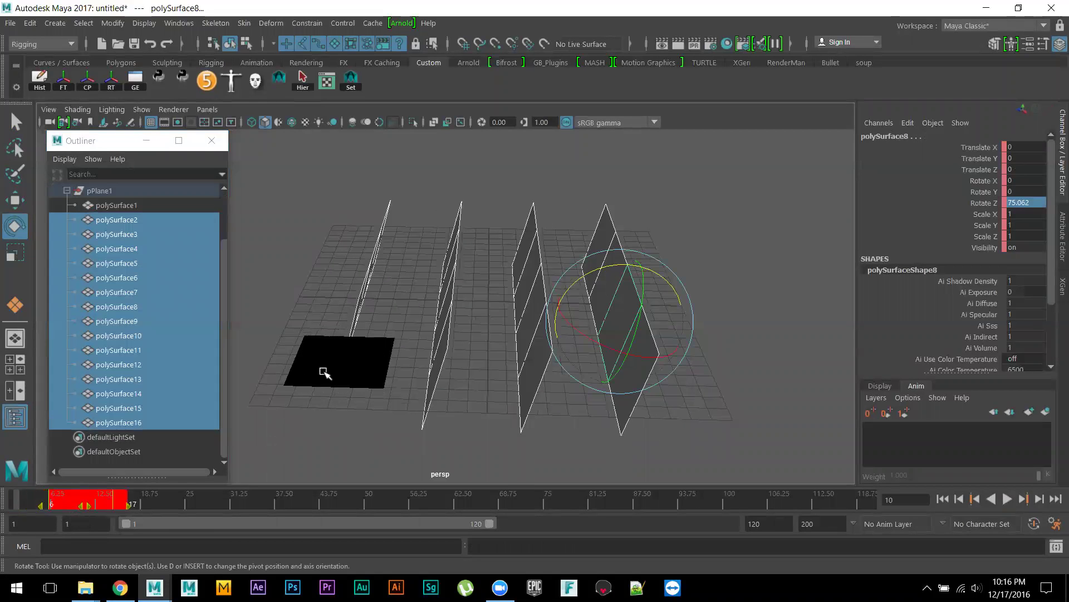
# Remove the adjacent tile polySurface5 from the selection and shift the remaining tiles' keys a few frames later.
pyautogui.keyDown('alt'); pyautogui.moveTo(382, 394); pyautogui.dragTo(348, 288); pyautogui.keyUp('alt')
pyautogui.keyDown('shift'); pyautogui.click(348, 288); pyautogui.keyUp('shift')
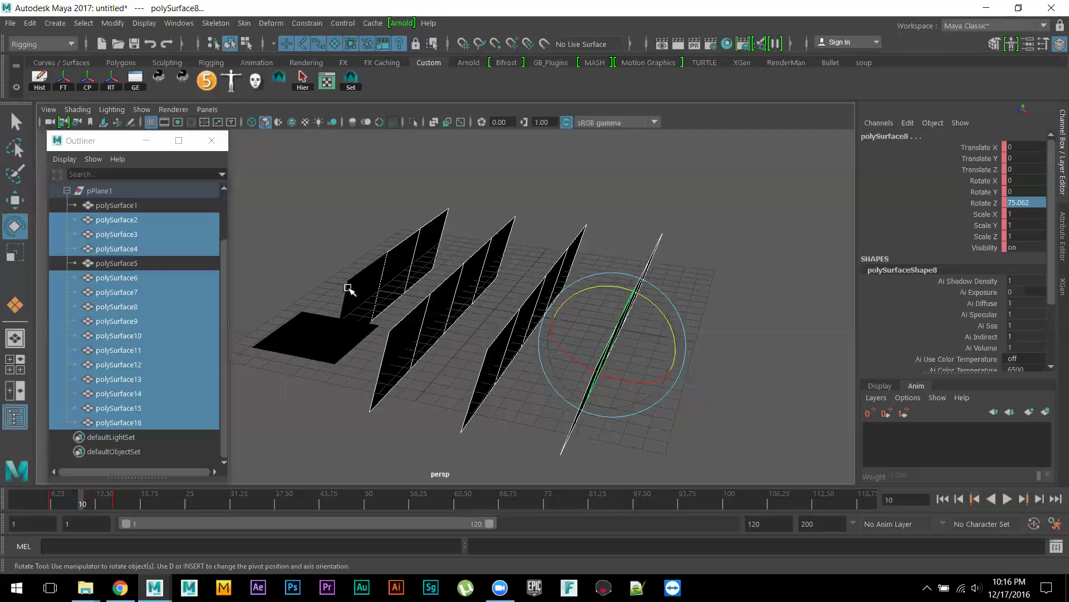
pyautogui.keyDown('shift'); pyautogui.moveTo(137, 496); pyautogui.dragTo(112, 507); pyautogui.keyUp('shift')
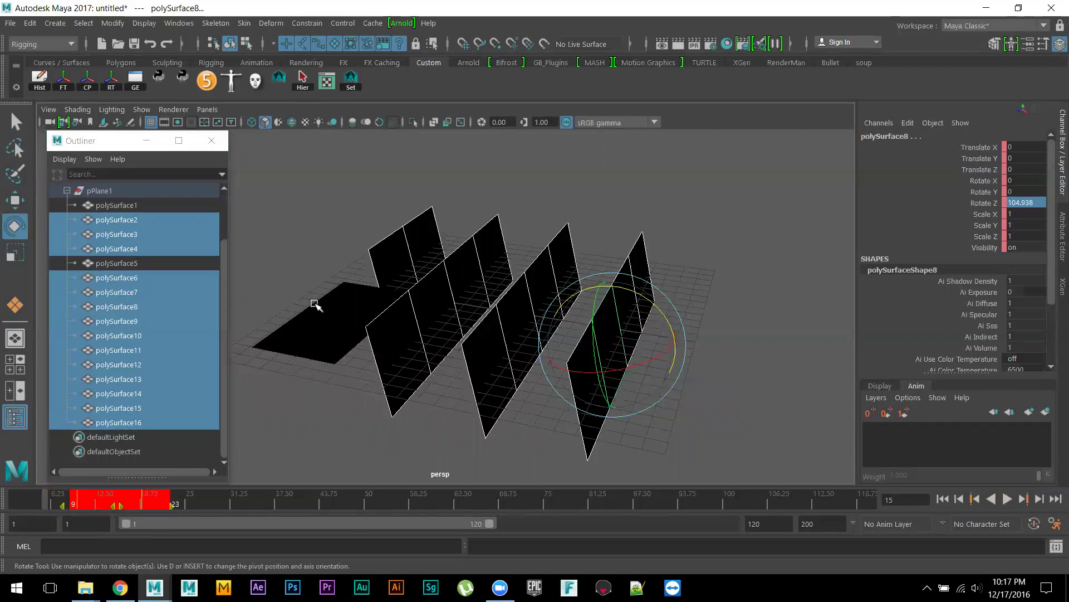
# Deselect the first column's last two tiles, polySurface9 and polySurface13, in turn, shifting the remaining tiles' keys later each time.
pyautogui.keyDown('ctrl'); pyautogui.click(388, 249); pyautogui.keyUp('ctrl')
pyautogui.moveTo(156, 501)
pyautogui.keyDown('shift'); pyautogui.mouseDown()
pyautogui.moveTo(64, 504)
pyautogui.moveTo(163, 504)
pyautogui.mouseUp(); pyautogui.keyUp('shift')
pyautogui.keyDown('ctrl'); pyautogui.click(431, 229); pyautogui.keyUp('ctrl')
pyautogui.hotkey('alt', 'v')
pyautogui.hotkey('alt', 'v')
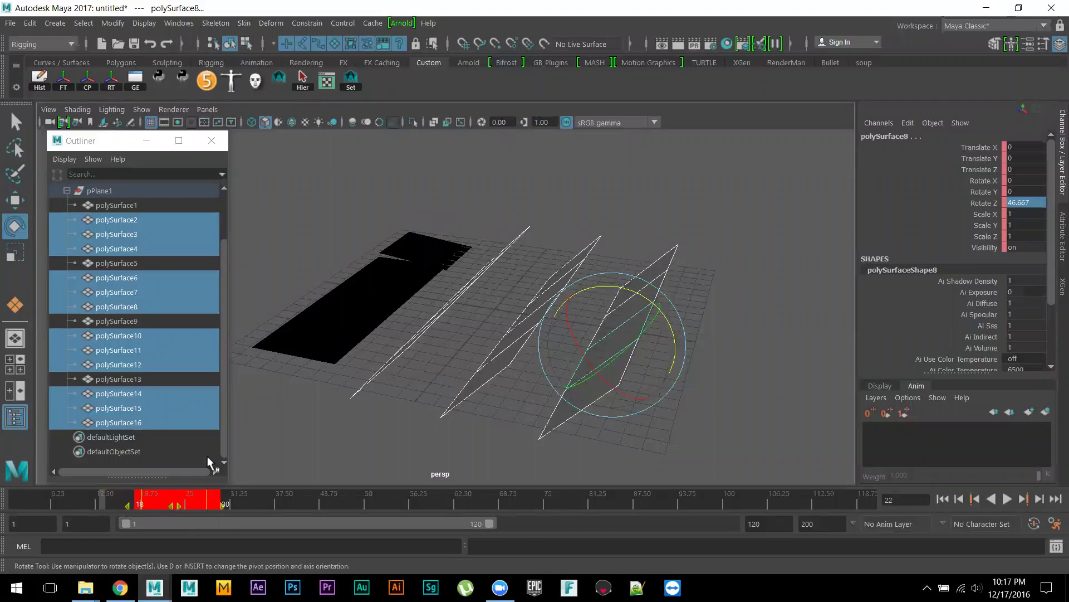
# Deselect the second column's nearest tile, polySurface2, and move the remaining tiles' keys later.
pyautogui.keyDown('alt'); pyautogui.moveTo(395, 410); pyautogui.dragTo(430, 372); pyautogui.keyUp('alt')
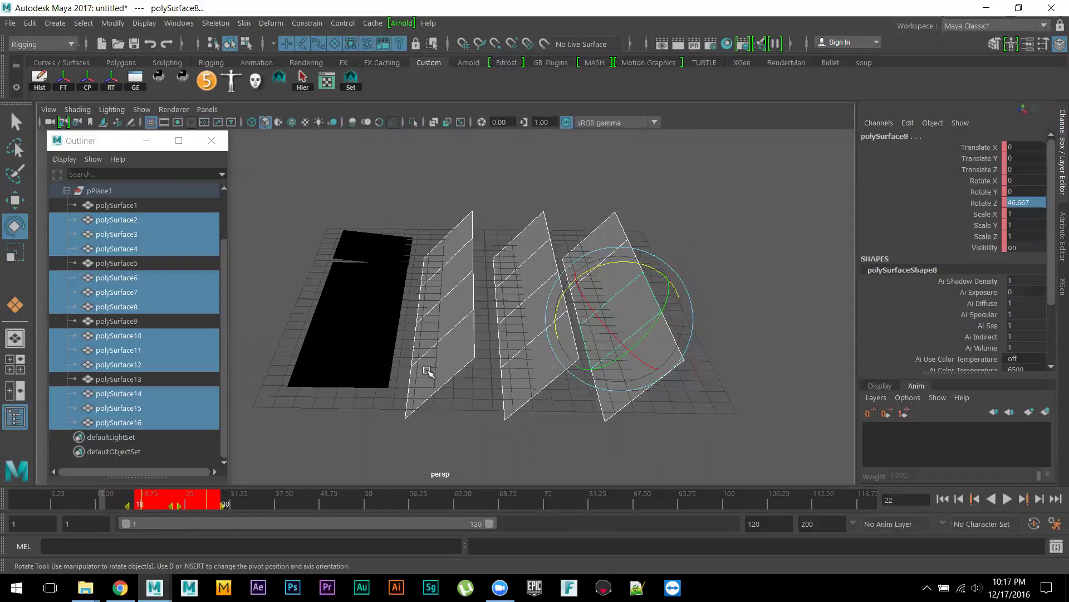
pyautogui.keyDown('ctrl'); pyautogui.click(429, 373); pyautogui.keyUp('ctrl')
pyautogui.keyDown('shift'); pyautogui.moveTo(221, 495); pyautogui.dragTo(190, 506); pyautogui.keyUp('shift')
pyautogui.hotkey('alt', 'v')
pyautogui.hotkey('alt', 'v')
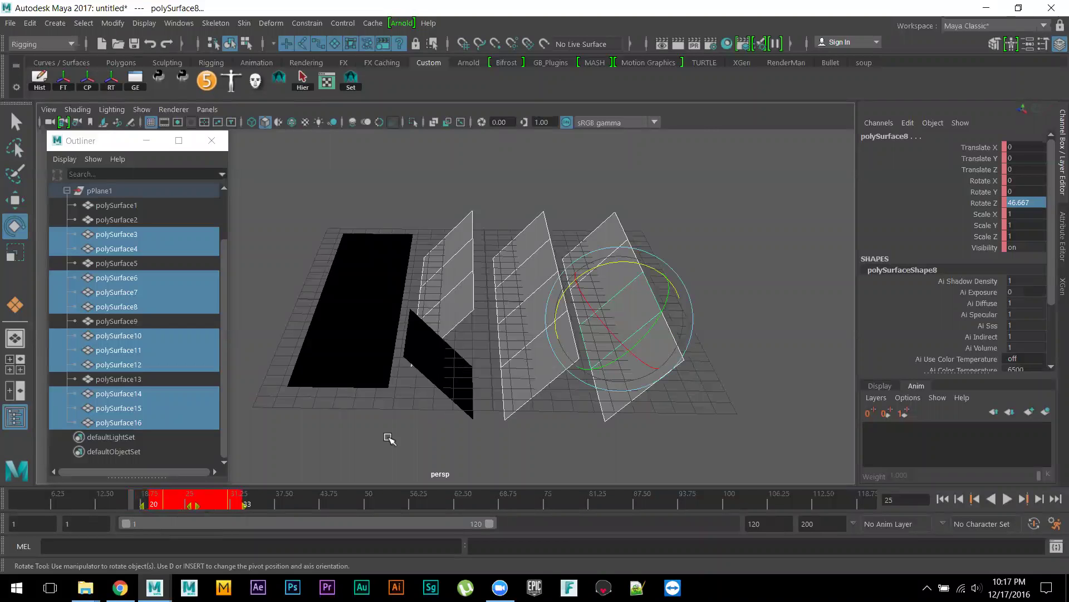
# Deselect the second column's next tile, polySurface6, and delay the keys of the tiles still selected.
pyautogui.keyDown('ctrl'); pyautogui.click(458, 323); pyautogui.keyUp('ctrl')
pyautogui.hotkey('alt', 'v')
pyautogui.keyDown('shift'); pyautogui.moveTo(150, 501); pyautogui.dragTo(227, 508); pyautogui.keyUp('shift')
pyautogui.hotkey('alt', 'v')
# Deselect polySurface10 and polySurface14 to finish the second column, offsetting the remaining tiles' keys later after each.
pyautogui.keyDown('ctrl'); pyautogui.click(454, 273); pyautogui.keyUp('ctrl')
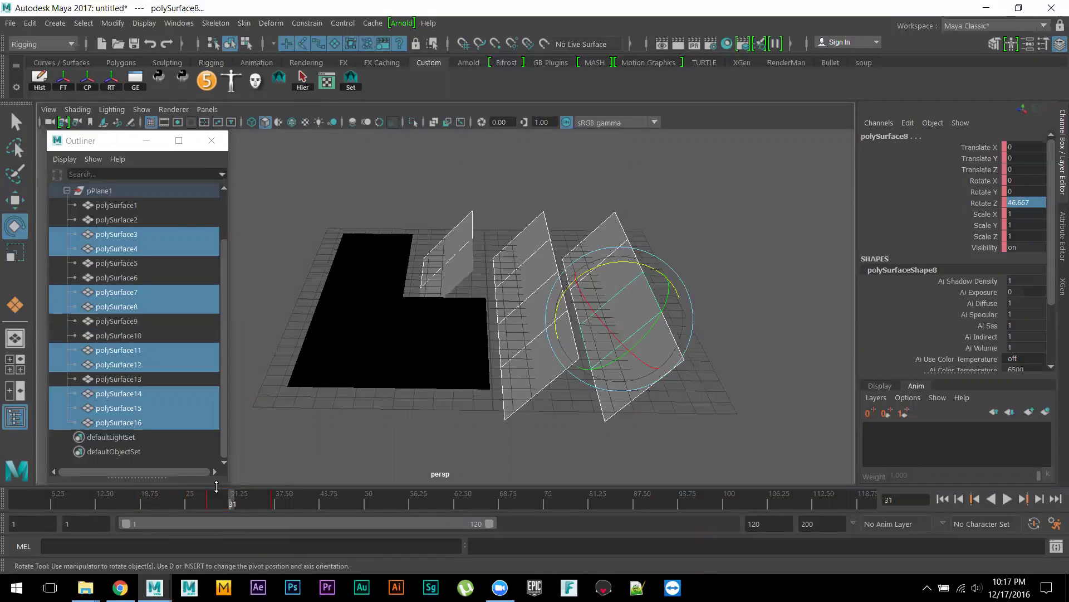
pyautogui.hotkey('alt', 'v')
pyautogui.moveTo(243, 503); pyautogui.dragTo(266, 505)
pyautogui.keyDown('ctrl'); pyautogui.click(451, 236); pyautogui.keyUp('ctrl')
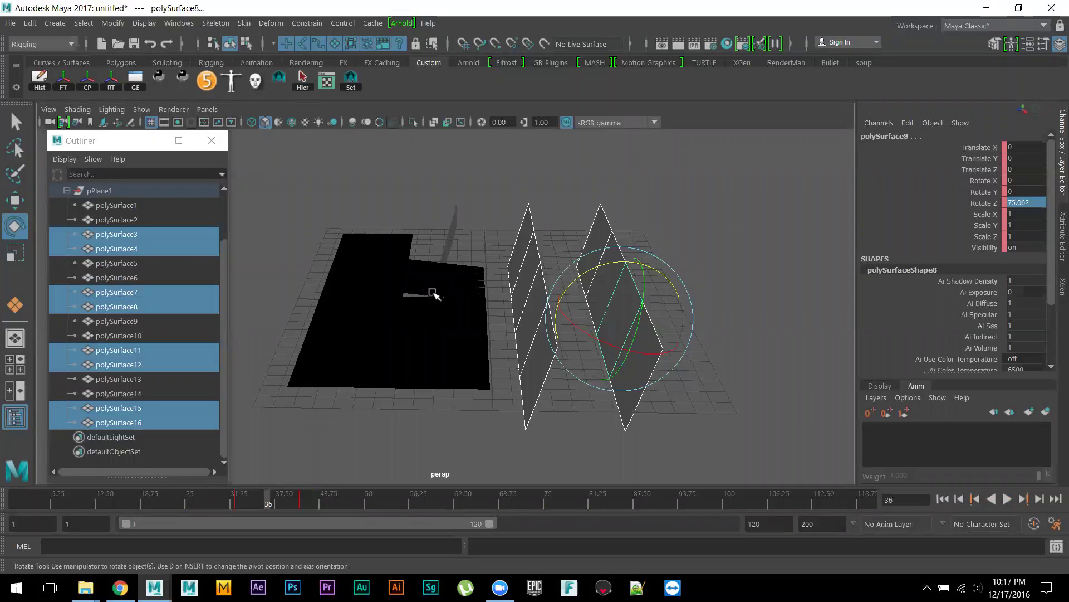
pyautogui.keyDown('shift'); pyautogui.moveTo(221, 502); pyautogui.dragTo(468, 507); pyautogui.keyUp('shift')
# Deselect the third column's tiles one at a time, staggering the keys of the remaining tiles later along the timeline.
pyautogui.press('Escape')
pyautogui.keyDown('ctrl'); pyautogui.click(515, 247); pyautogui.keyUp('ctrl')
pyautogui.keyDown('ctrl'); pyautogui.click(526, 252); pyautogui.keyUp('ctrl')
pyautogui.hotkey('alt', 'v')
pyautogui.keyDown('ctrl'); pyautogui.click(523, 316); pyautogui.keyUp('ctrl')
pyautogui.keyDown('ctrl'); pyautogui.click(525, 394); pyautogui.keyUp('ctrl')
# Deselect the last column's nearest tile, polySurface4, and shift the keys of its remaining tiles later.
pyautogui.keyDown('alt'); pyautogui.moveTo(551, 417); pyautogui.dragTo(586, 417); pyautogui.keyUp('alt')
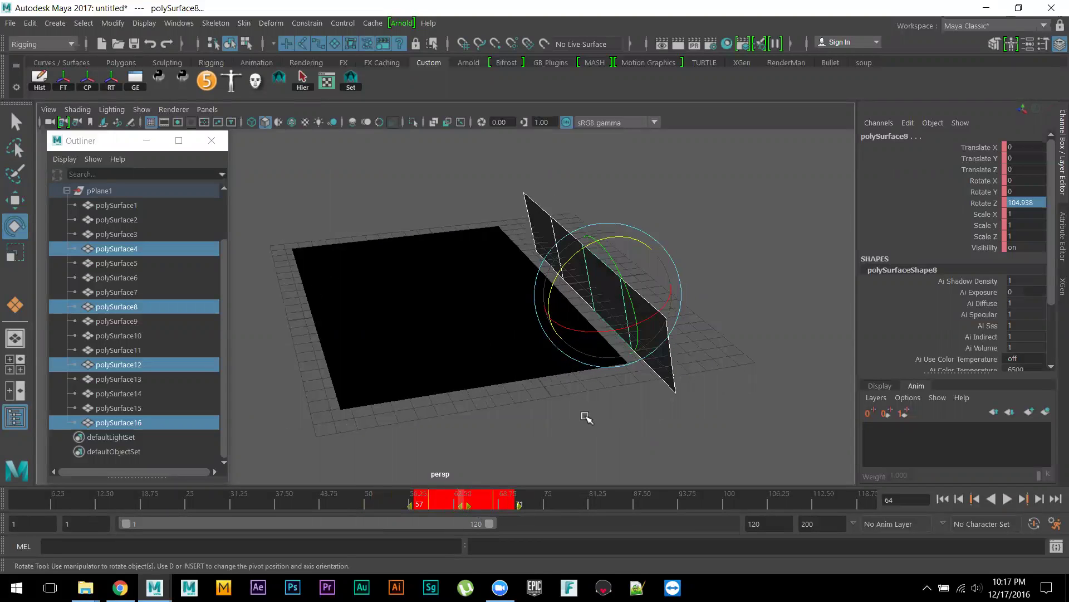
pyautogui.keyDown('ctrl'); pyautogui.click(670, 373); pyautogui.keyUp('ctrl')
pyautogui.keyDown('shift'); pyautogui.moveTo(431, 496); pyautogui.dragTo(499, 512); pyautogui.keyUp('shift')
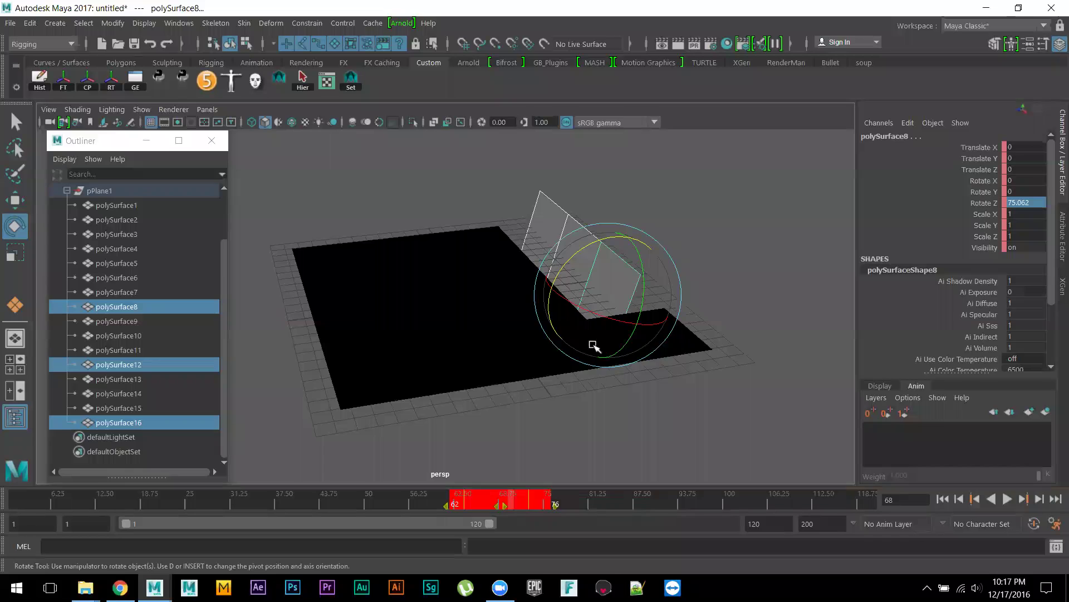
# Deselect polySurface8, keeping only polySurface12 and polySurface16 selected.
pyautogui.press('w')
pyautogui.keyDown('ctrl'); pyautogui.click(625, 273); pyautogui.keyUp('ctrl')
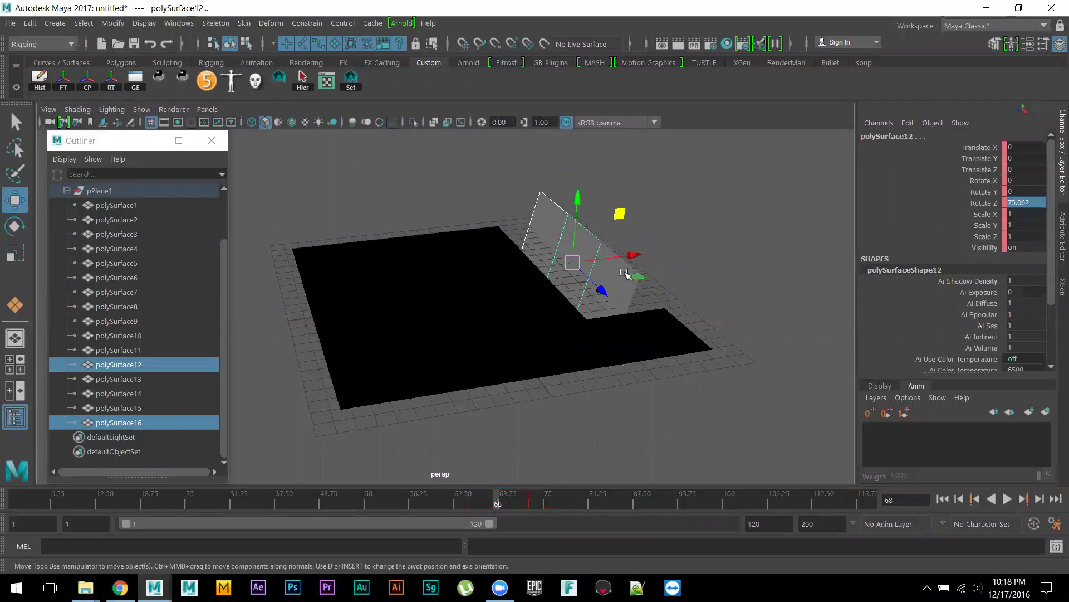
# Shift the flip keys of polySurface12 and polySurface16 later in time, placing polySurface16's key range at frames 79 to 91.
pyautogui.keyDown('shift'); pyautogui.moveTo(458, 504); pyautogui.dragTo(581, 505); pyautogui.keyUp('shift')
pyautogui.keyDown('ctrl'); pyautogui.click(590, 245); pyautogui.keyUp('ctrl')
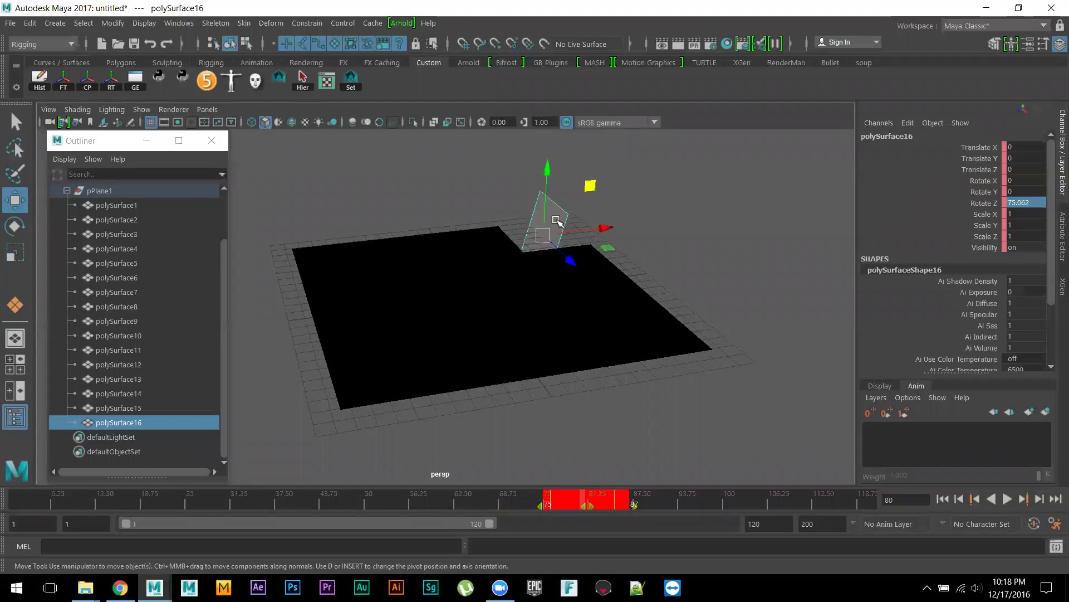
pyautogui.click(557, 220)
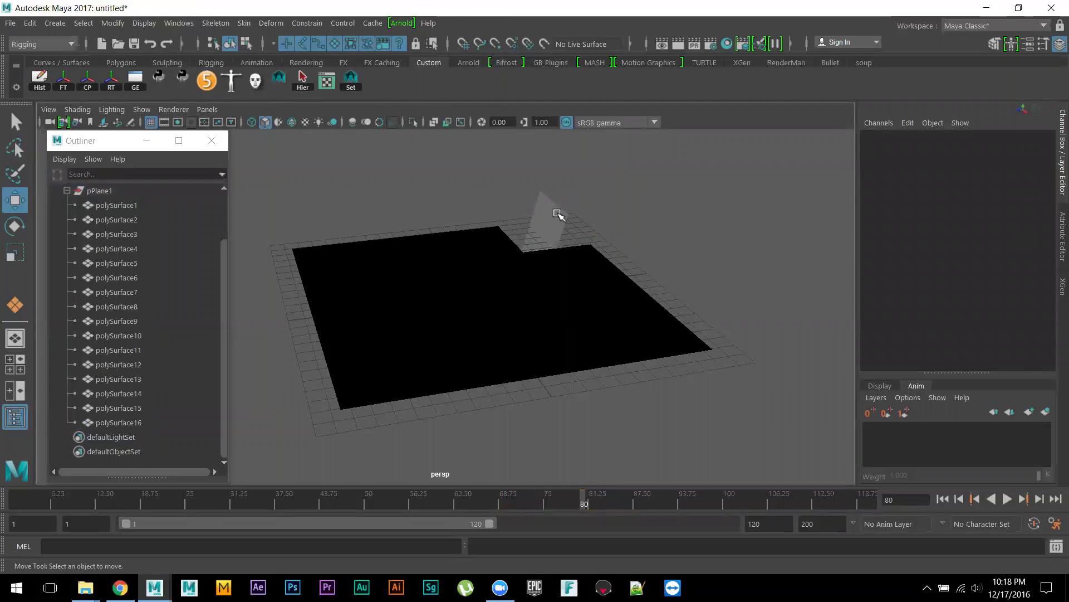
pyautogui.click(559, 216)
pyautogui.keyDown('shift'); pyautogui.moveTo(543, 496); pyautogui.dragTo(618, 505); pyautogui.keyUp('shift')
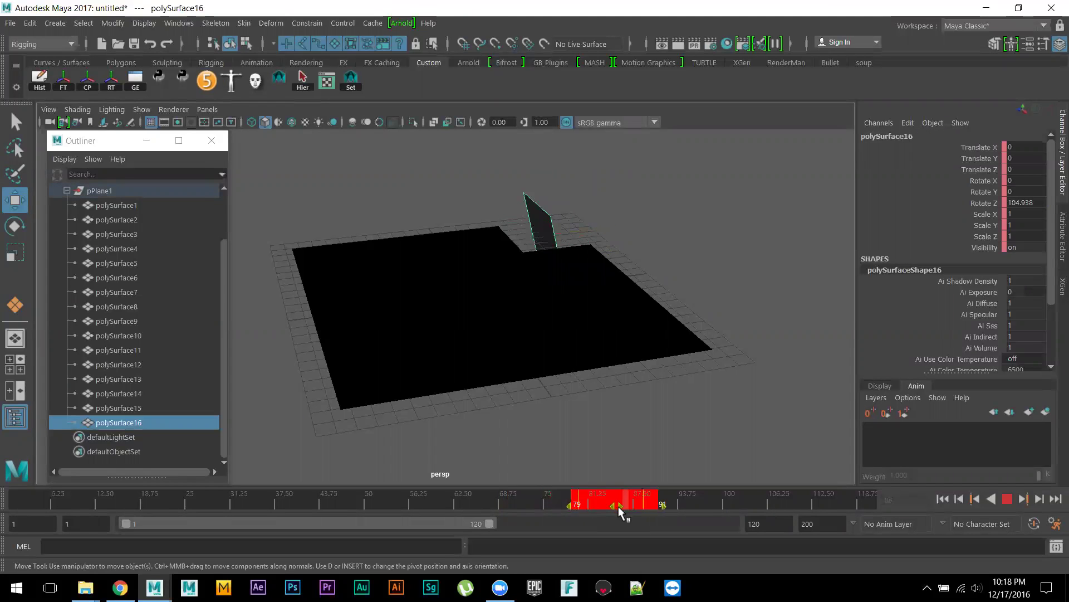
# Play the tile-flip animation from the first frame and examine the timing from several angles.
pyautogui.click(663, 406)
pyautogui.keyDown('alt'); pyautogui.moveTo(704, 438); pyautogui.dragTo(704, 442); pyautogui.keyUp('alt')
pyautogui.click(942, 500)
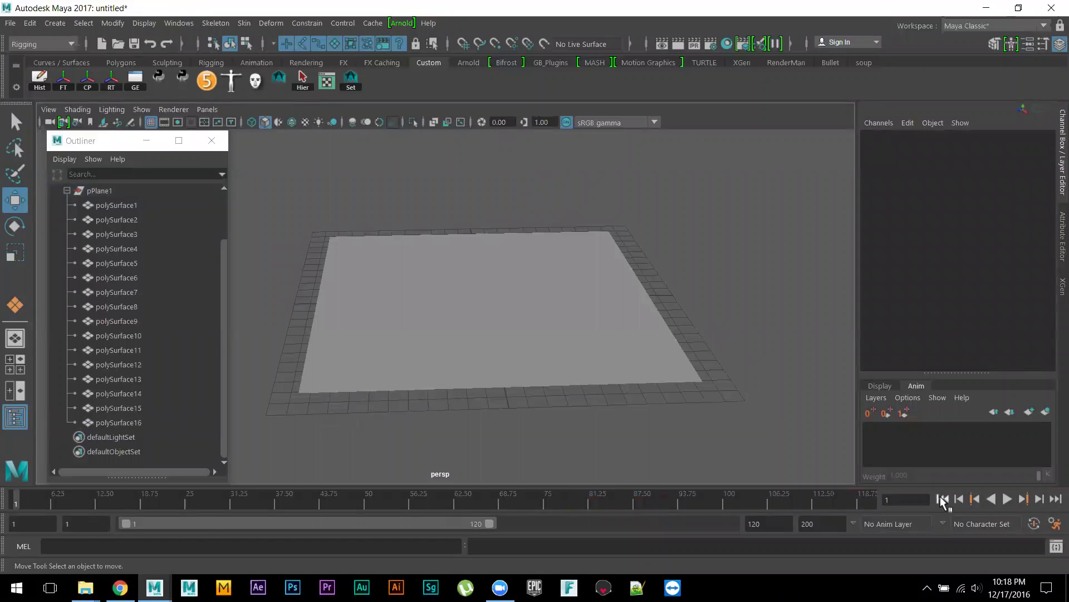
pyautogui.click(1007, 500)
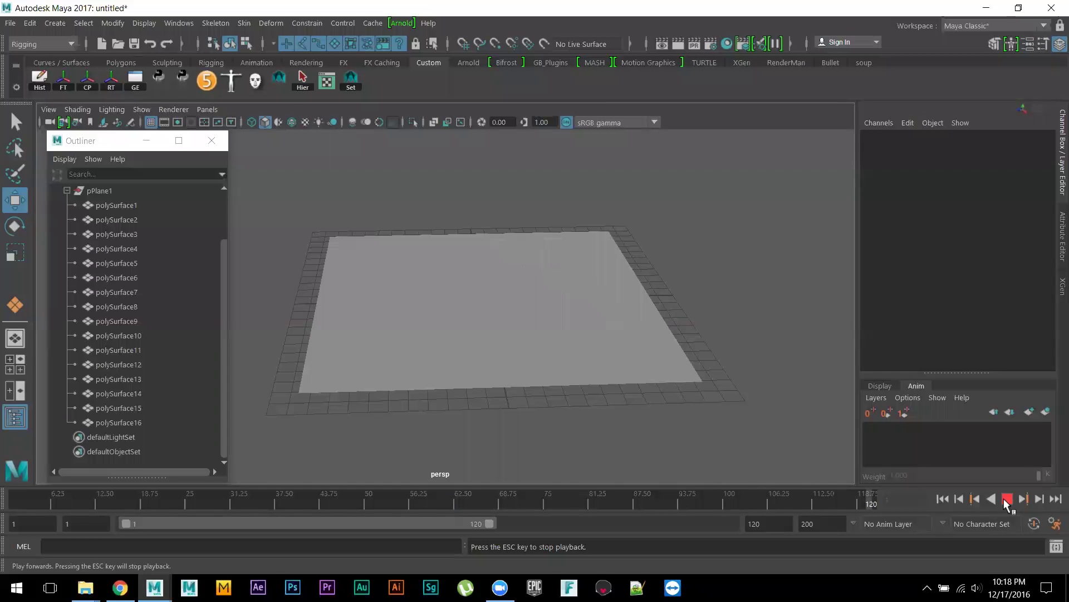
pyautogui.keyDown('alt'); pyautogui.moveTo(624, 393); pyautogui.dragTo(606, 390); pyautogui.keyUp('alt')
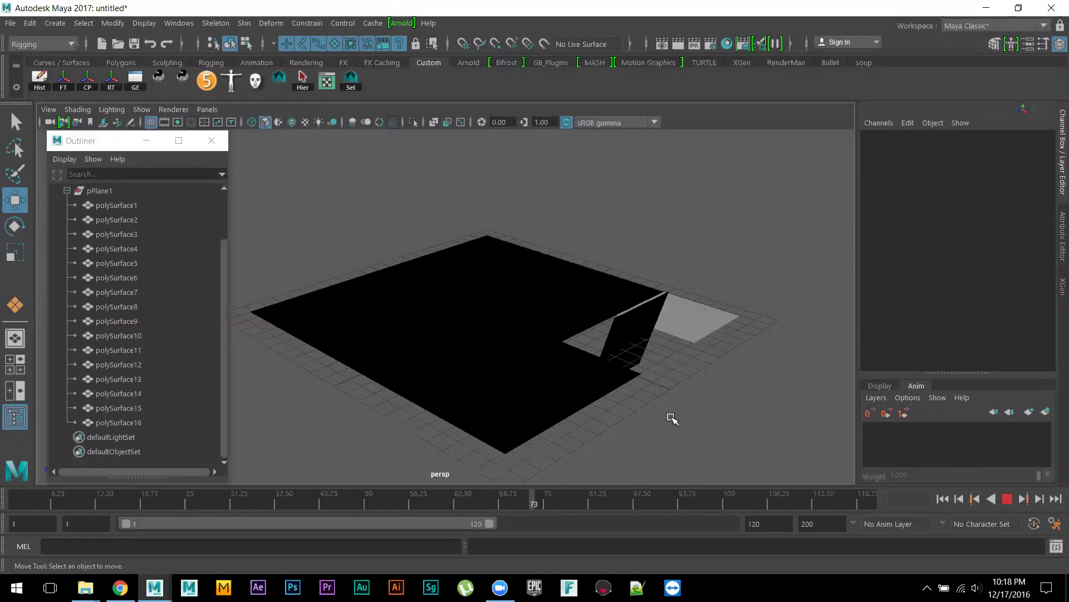
pyautogui.keyDown('alt'); pyautogui.moveTo(613, 423); pyautogui.dragTo(668, 423); pyautogui.keyUp('alt')
pyautogui.keyDown('alt'); pyautogui.moveTo(580, 422); pyautogui.dragTo(655, 417); pyautogui.keyUp('alt')
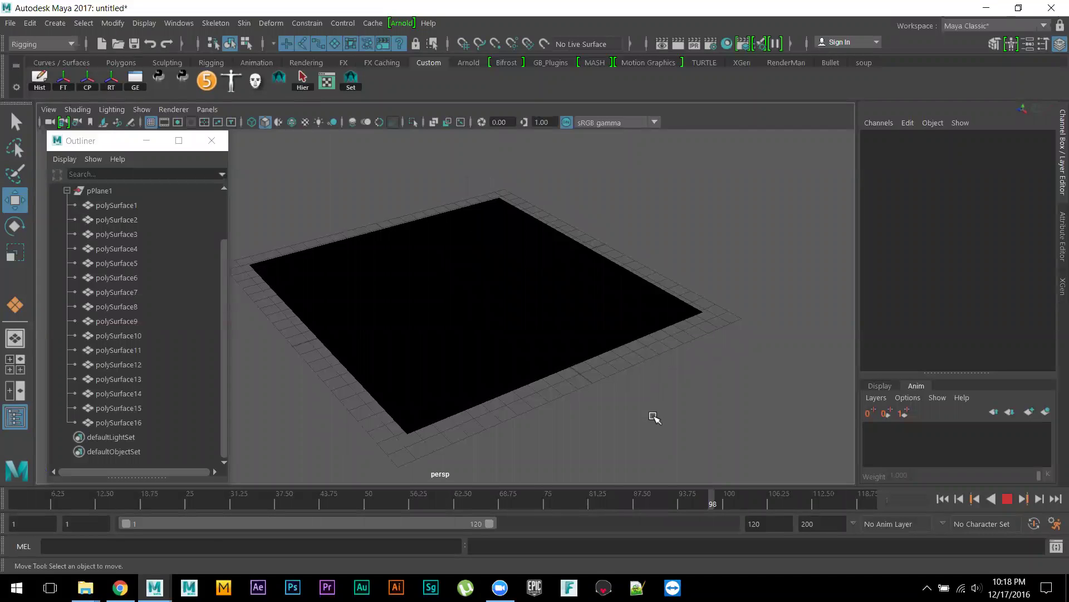
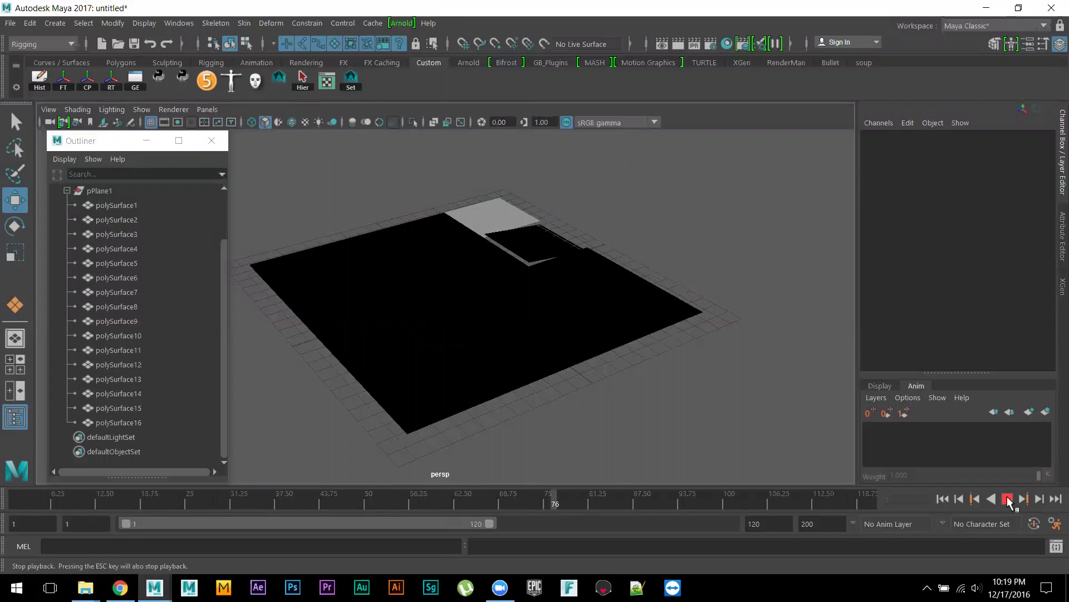
pyautogui.click(1007, 499)
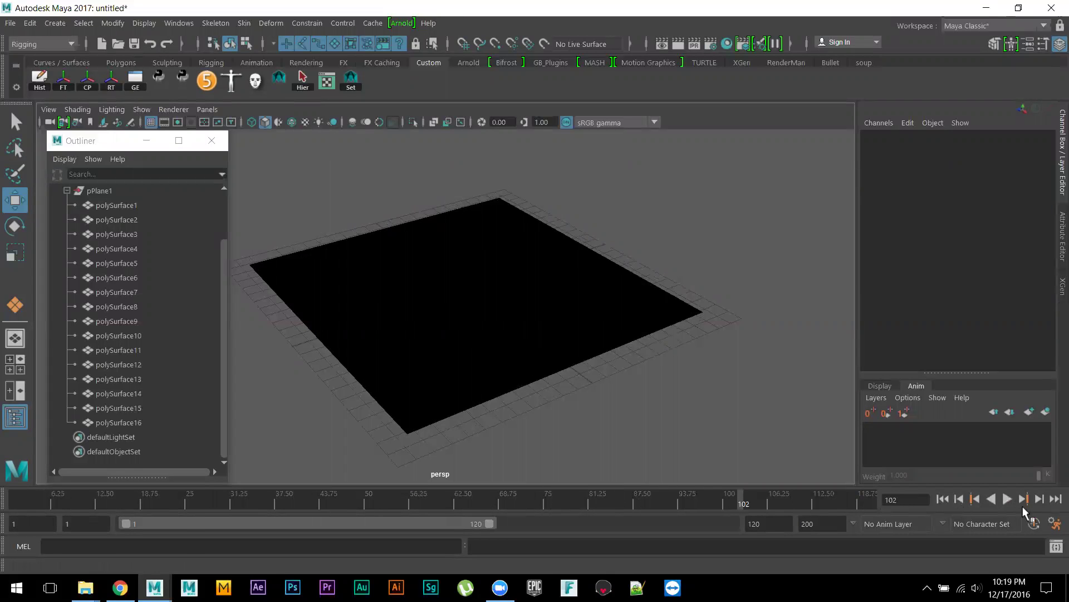
pyautogui.click(1007, 499)
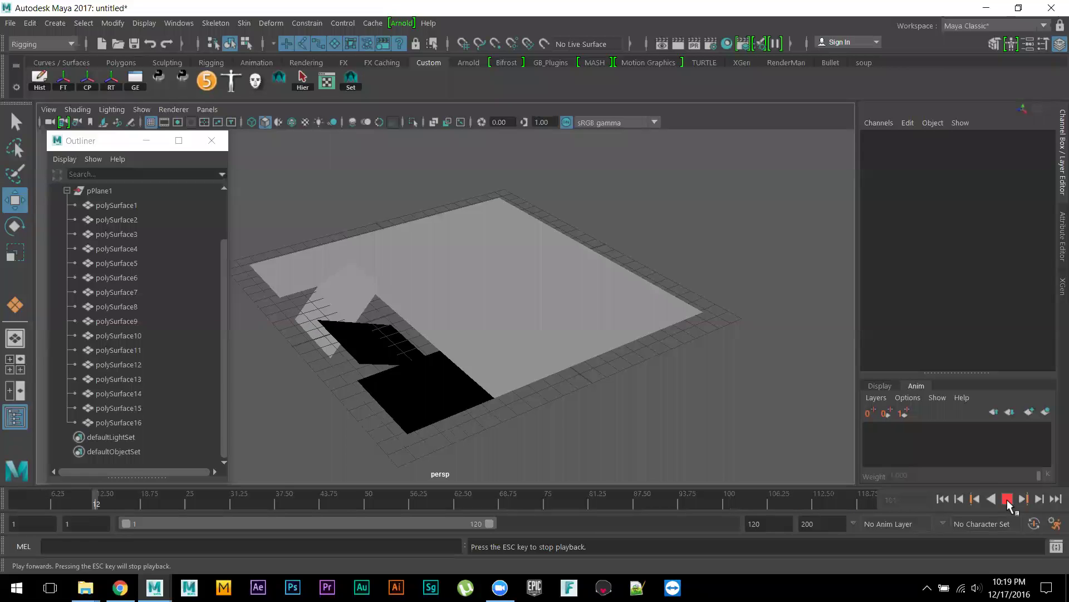
pyautogui.click(1007, 500)
# Scrub polySurface6's flip to frame 26, try moving the tile upward, and return to the first frame.
pyautogui.keyDown('alt'); pyautogui.moveTo(612, 442); pyautogui.dragTo(620, 414); pyautogui.keyUp('alt')
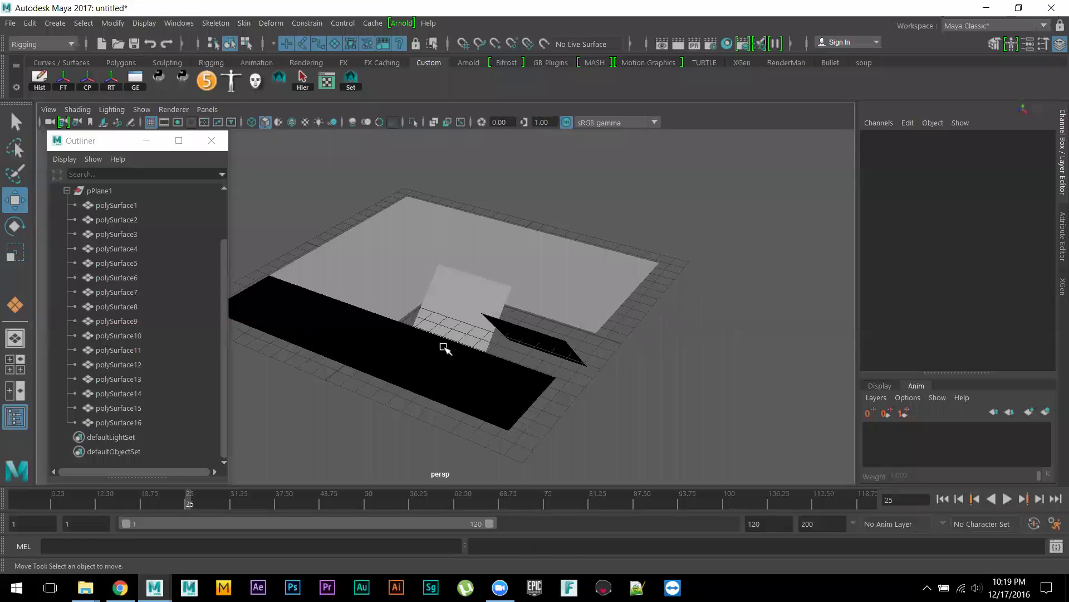
pyautogui.click(459, 303)
pyautogui.hotkey('alt', 'v')
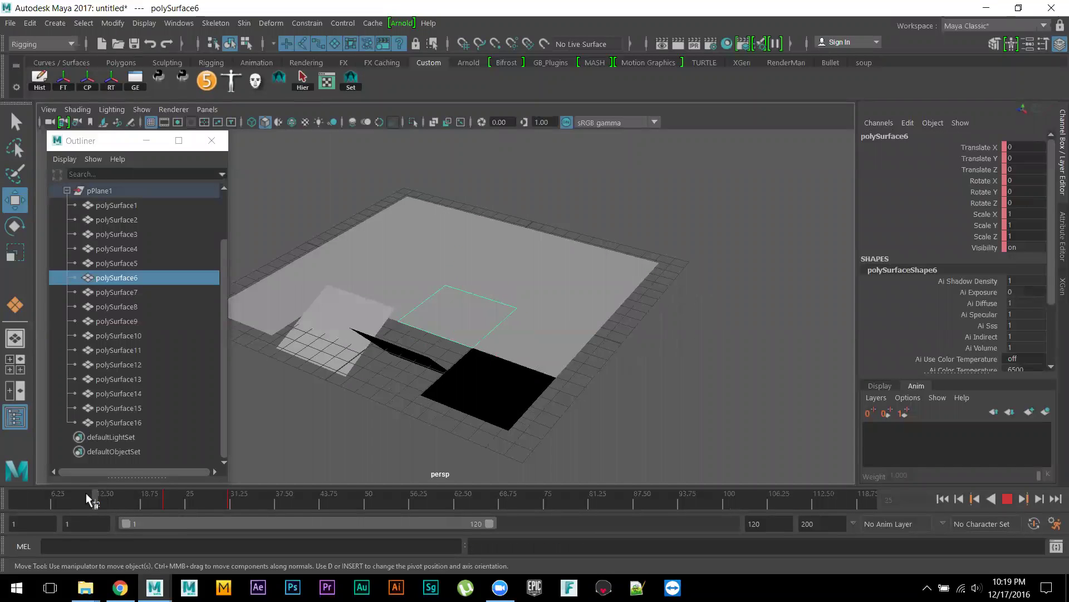
pyautogui.moveTo(9, 501); pyautogui.dragTo(195, 505)
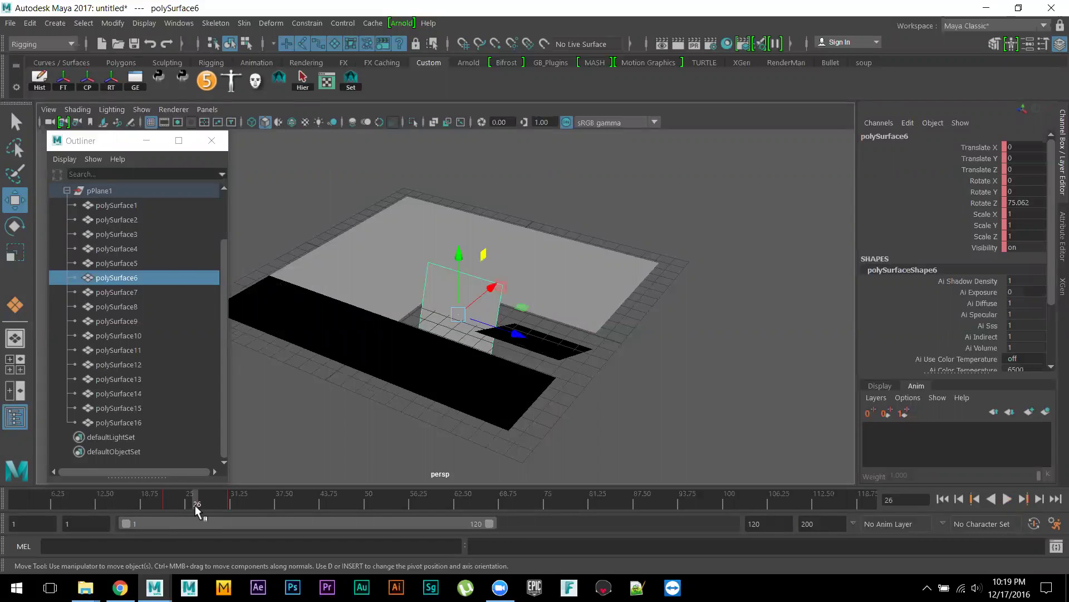
pyautogui.moveTo(460, 260); pyautogui.dragTo(430, 88)
pyautogui.moveTo(229, 489); pyautogui.dragTo(17, 493)
pyautogui.click(785, 452)
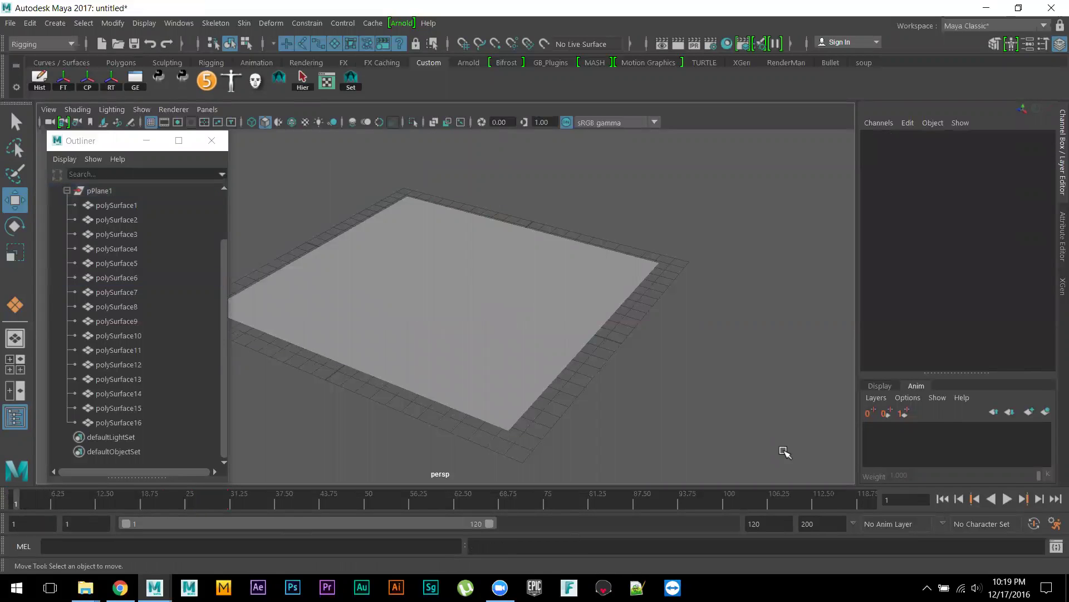
# Replay the tile animation from the first frame, stop it at frame 62 and view the plane from another angle.
pyautogui.click(1009, 500)
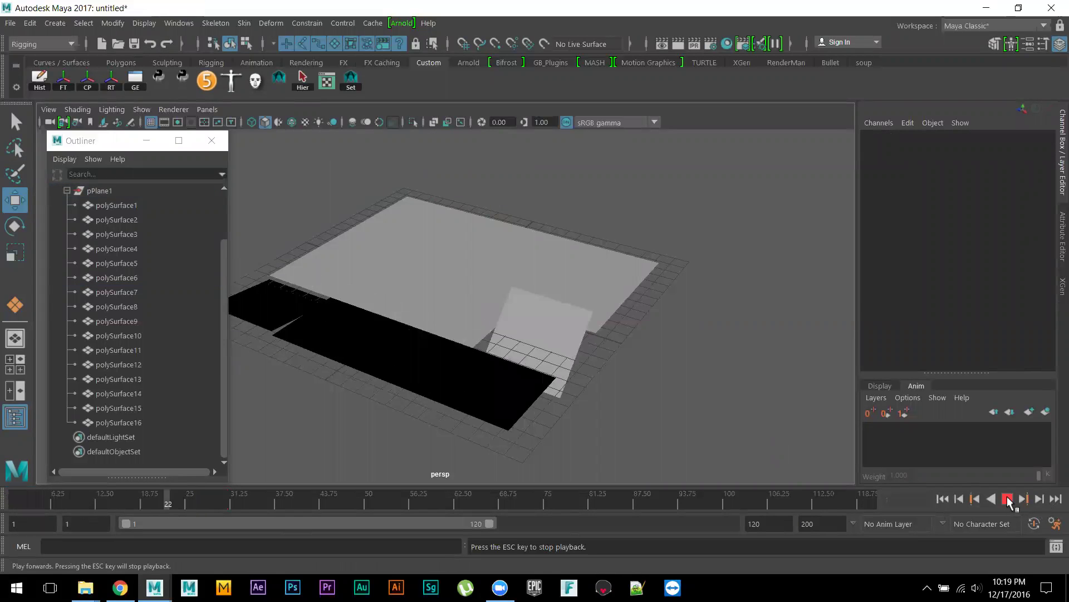
pyautogui.click(1008, 499)
pyautogui.keyDown('alt'); pyautogui.moveTo(685, 408); pyautogui.dragTo(620, 380); pyautogui.keyUp('alt')
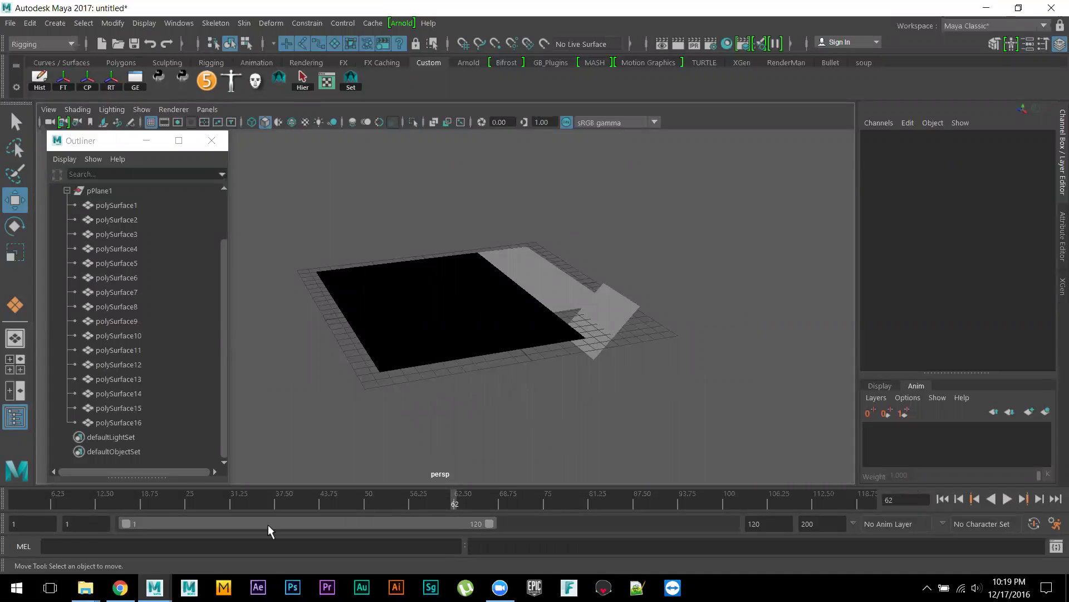
# Switch to File Explorer, look over the videos in the 01_Animation Principle folder, and return to Maya.
pyautogui.moveTo(85, 586)
pyautogui.click(95, 534)
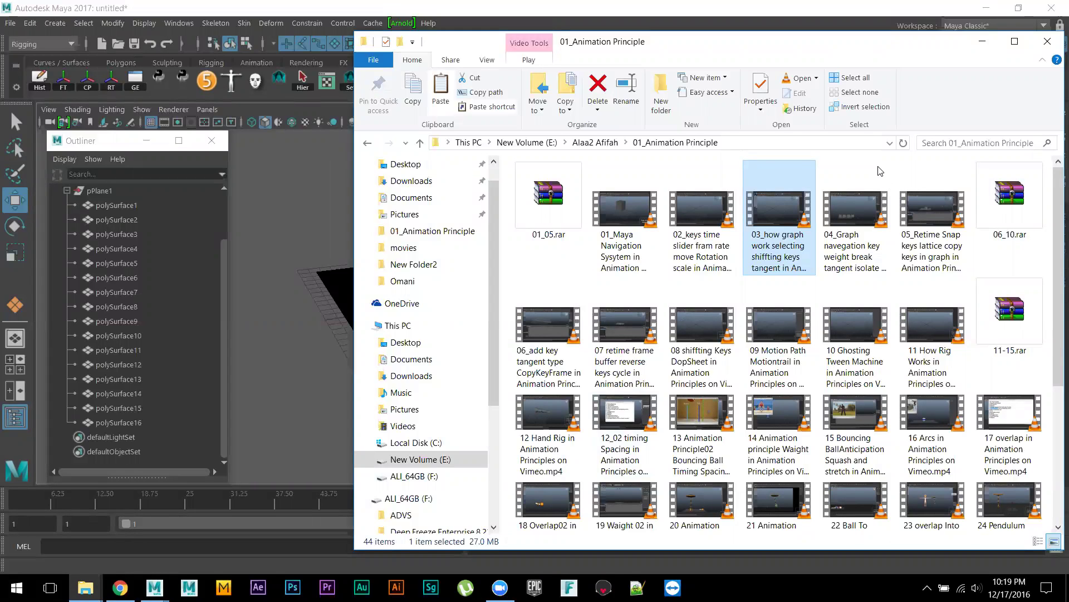
pyautogui.click(281, 352)
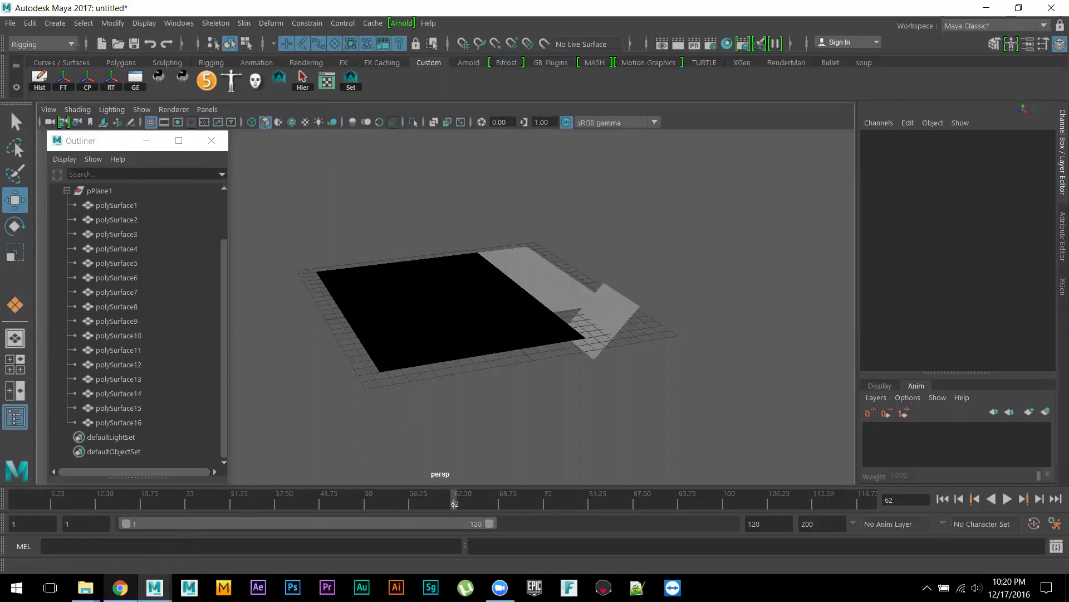
# Skim the 05_Retime Snap keys video from the 01_Animation Principle folder to about 7:10, close it and select the 11-15.rar archive.
pyautogui.moveTo(85, 588)
pyautogui.click(55, 540)
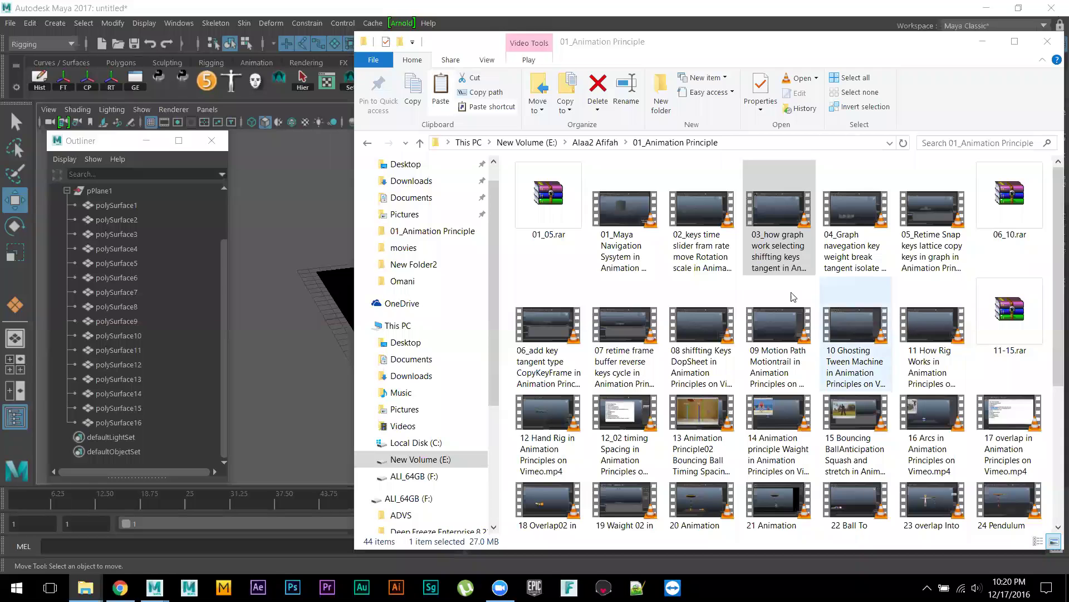
pyautogui.doubleClick(928, 213)
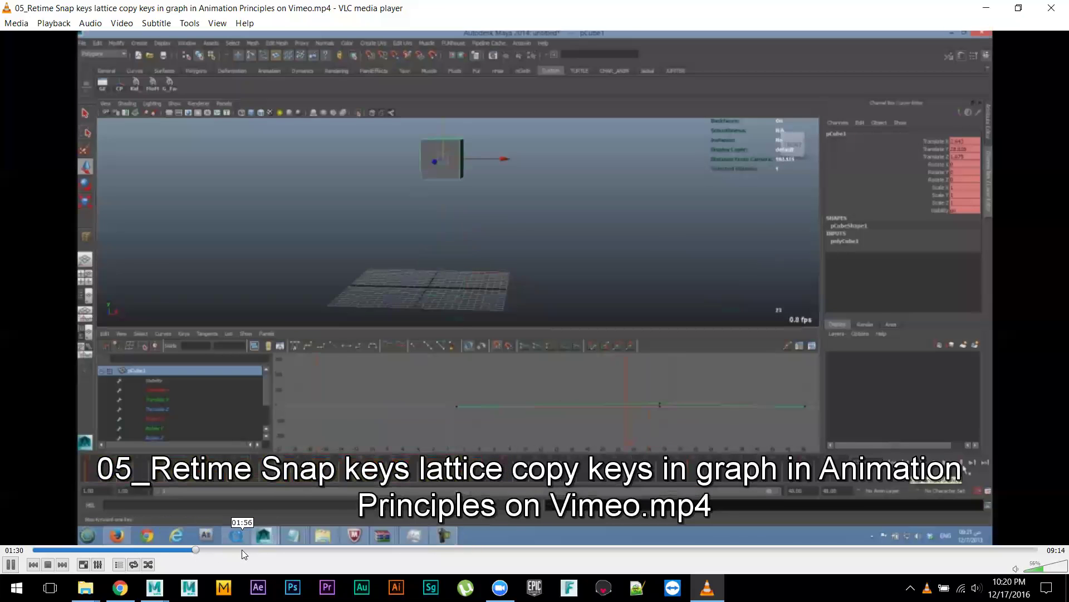
pyautogui.click(409, 550)
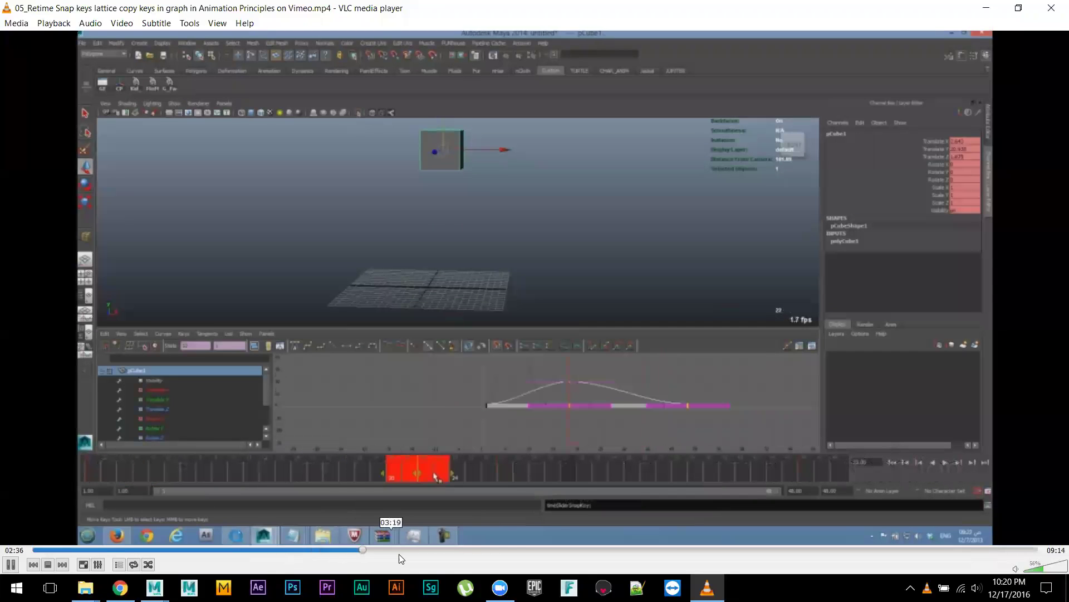
pyautogui.click(456, 551)
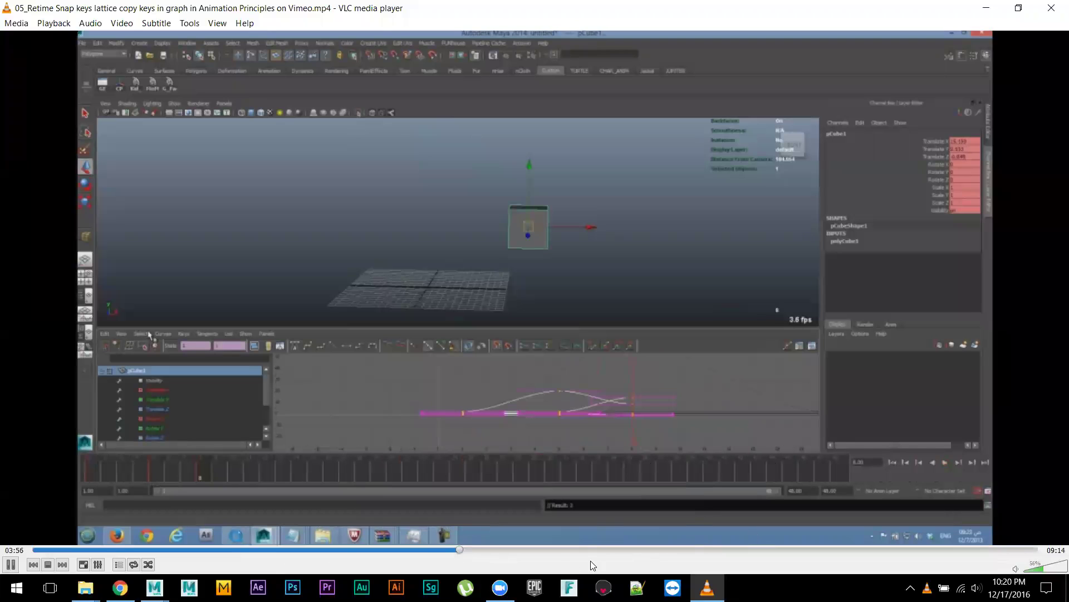
pyautogui.moveTo(552, 551); pyautogui.dragTo(812, 550)
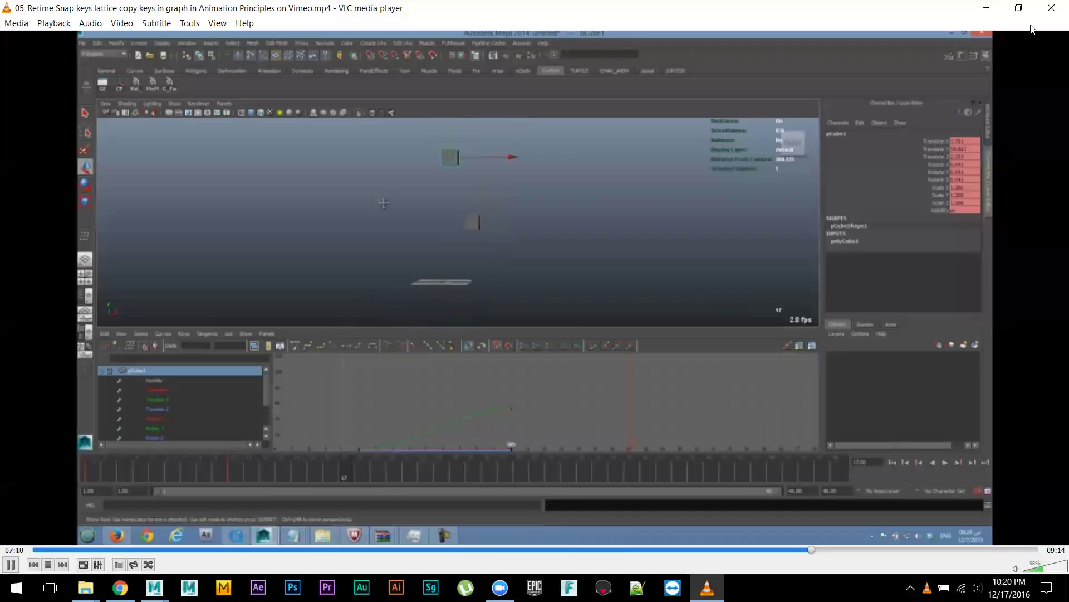
pyautogui.click(1051, 8)
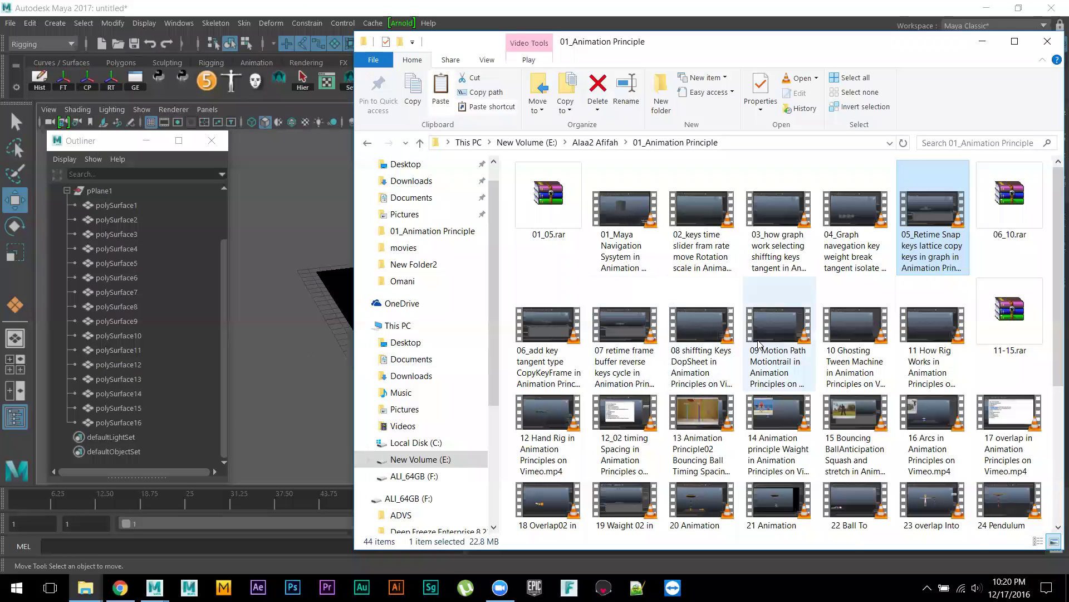
pyautogui.click(1012, 318)
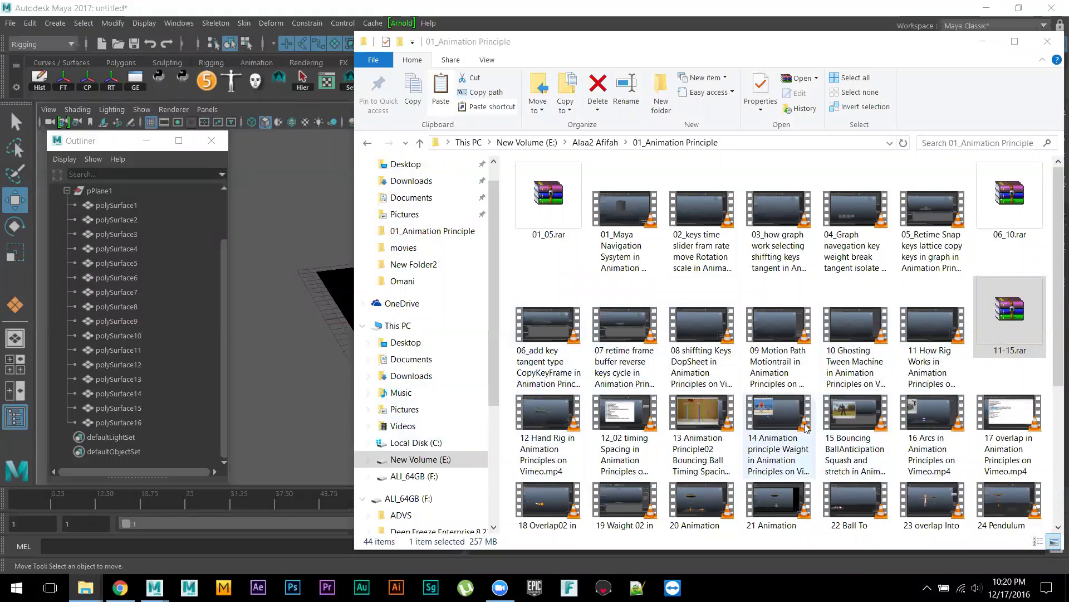
# Back in Maya, shift polySurface1's flip keys later in time, with the selected key range at frames 9 to 25.
pyautogui.click(298, 374)
pyautogui.moveTo(220, 500); pyautogui.dragTo(22, 537)
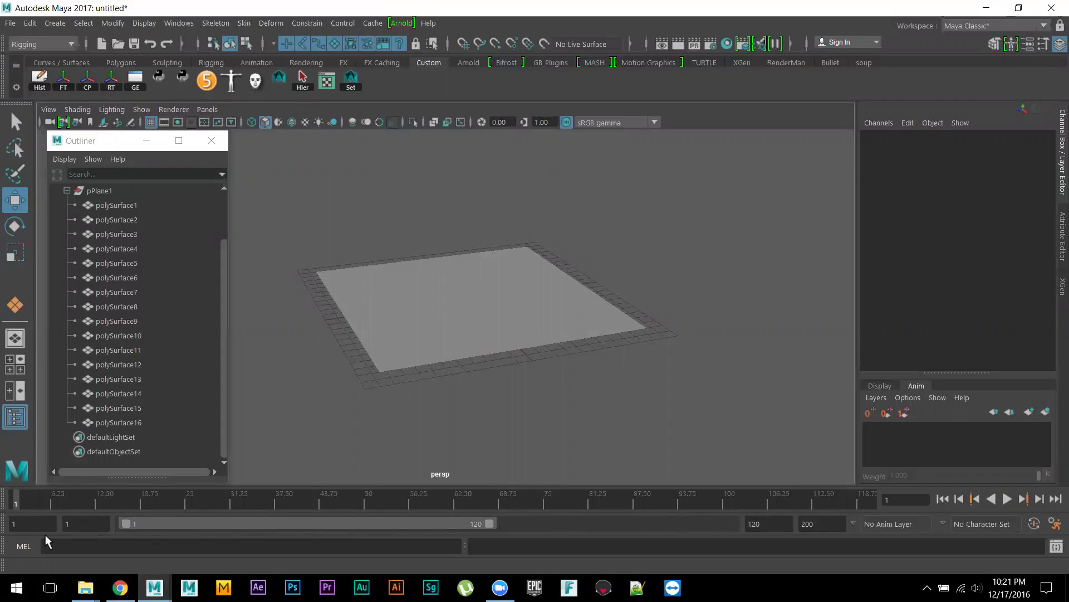
pyautogui.click(405, 366)
pyautogui.moveTo(85, 502)
pyautogui.keyDown('shift'); pyautogui.mouseDown()
pyautogui.moveTo(23, 499)
pyautogui.moveTo(356, 499)
pyautogui.moveTo(643, 481)
pyautogui.moveTo(60, 473)
pyautogui.moveTo(363, 470)
pyautogui.moveTo(11, 501)
pyautogui.moveTo(220, 502)
pyautogui.moveTo(71, 504)
pyautogui.mouseUp(); pyautogui.keyUp('shift')
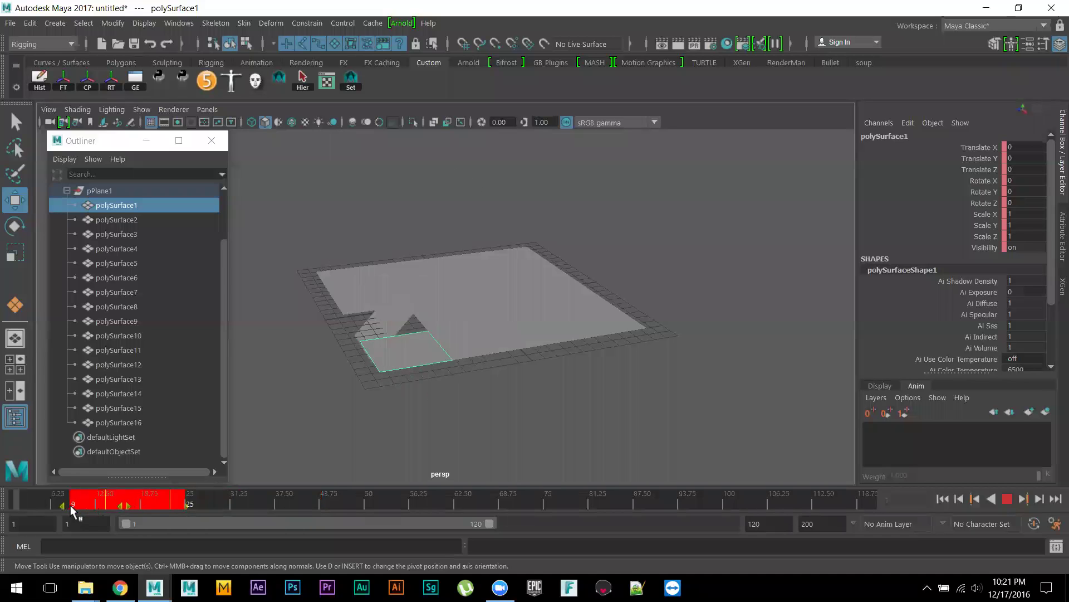
pyautogui.moveTo(338, 495); pyautogui.dragTo(340, 518)
# Open the 12_02 timing Spacing video from the 01_Animation Principle folder and skim through it to about 12:41.
pyautogui.moveTo(86, 587)
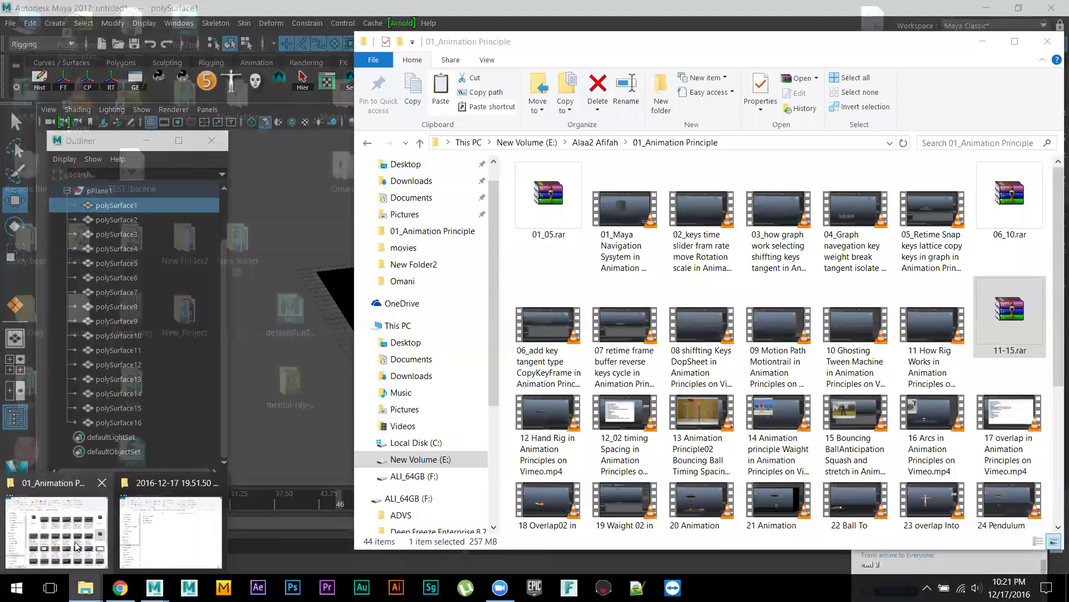
pyautogui.click(79, 547)
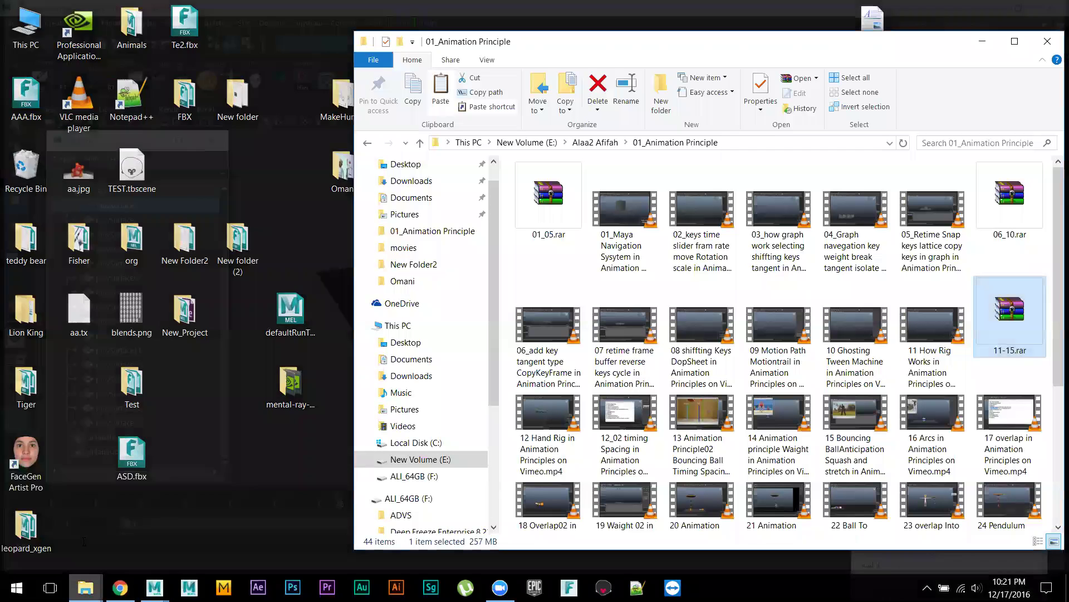
pyautogui.scroll(-3, 814, 384)
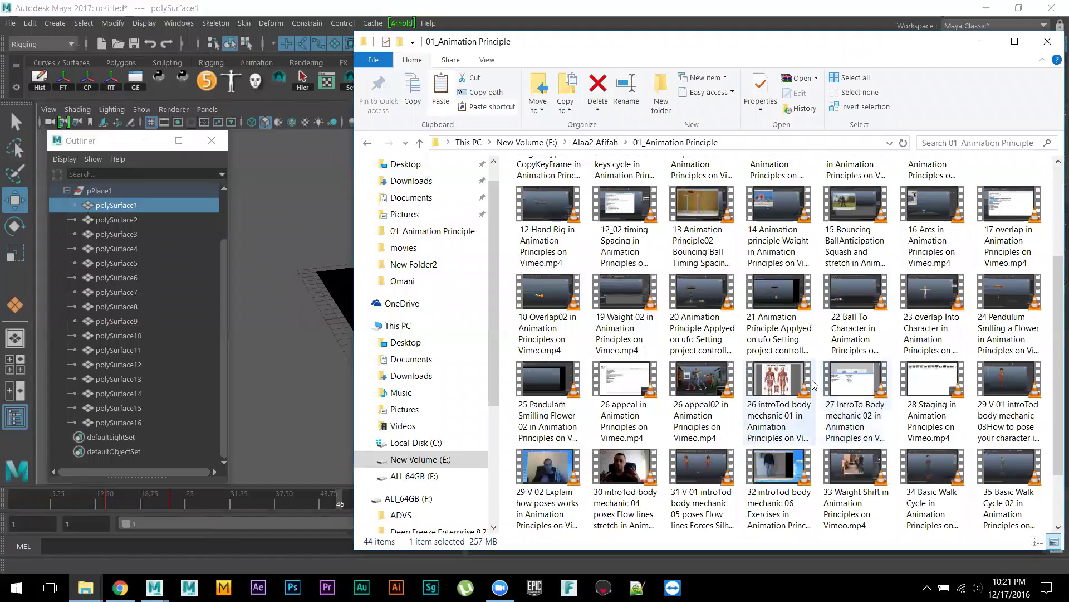
pyautogui.scroll(5, 811, 383)
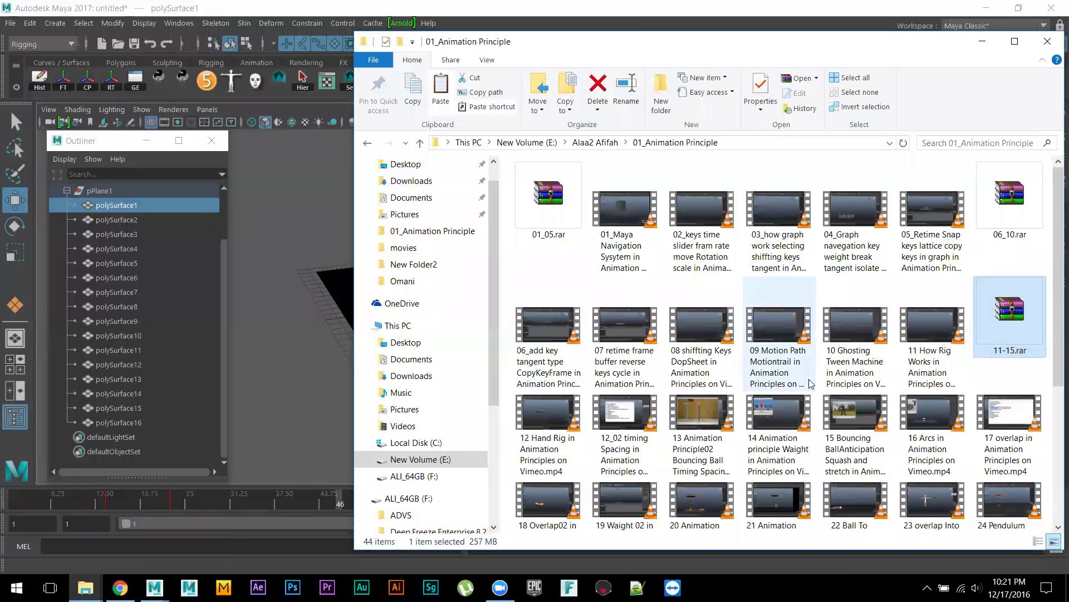
pyautogui.click(630, 421)
pyautogui.doubleClick(630, 421)
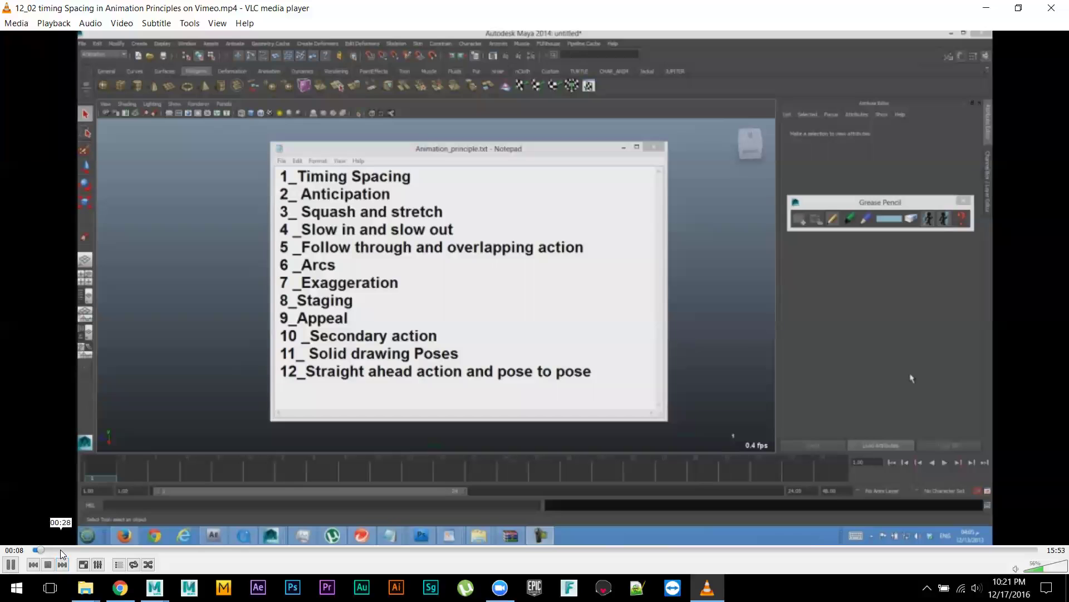
pyautogui.click(91, 549)
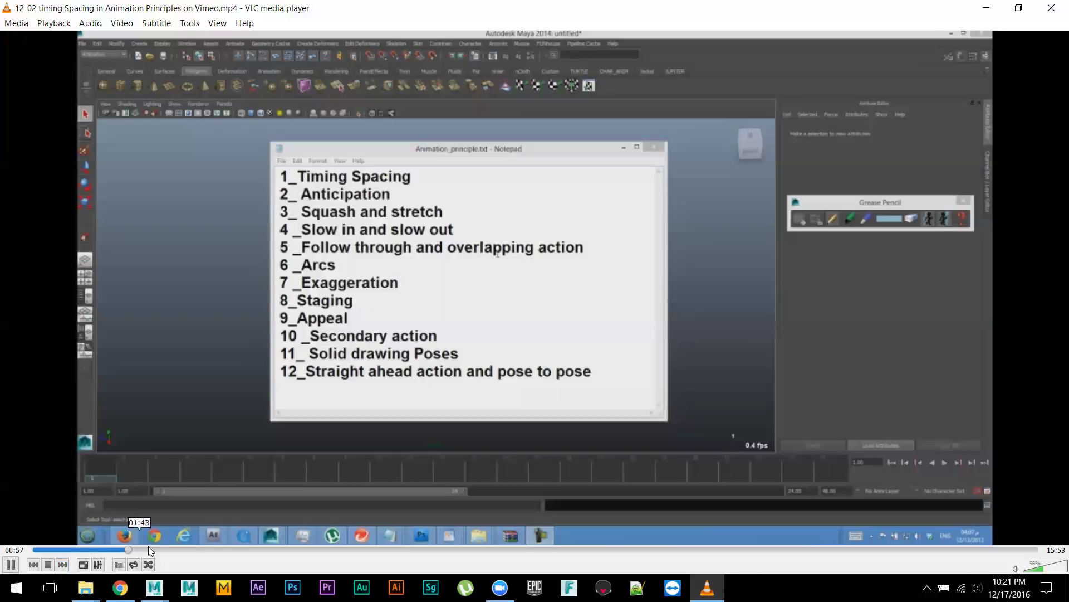
pyautogui.moveTo(262, 550); pyautogui.dragTo(805, 550)
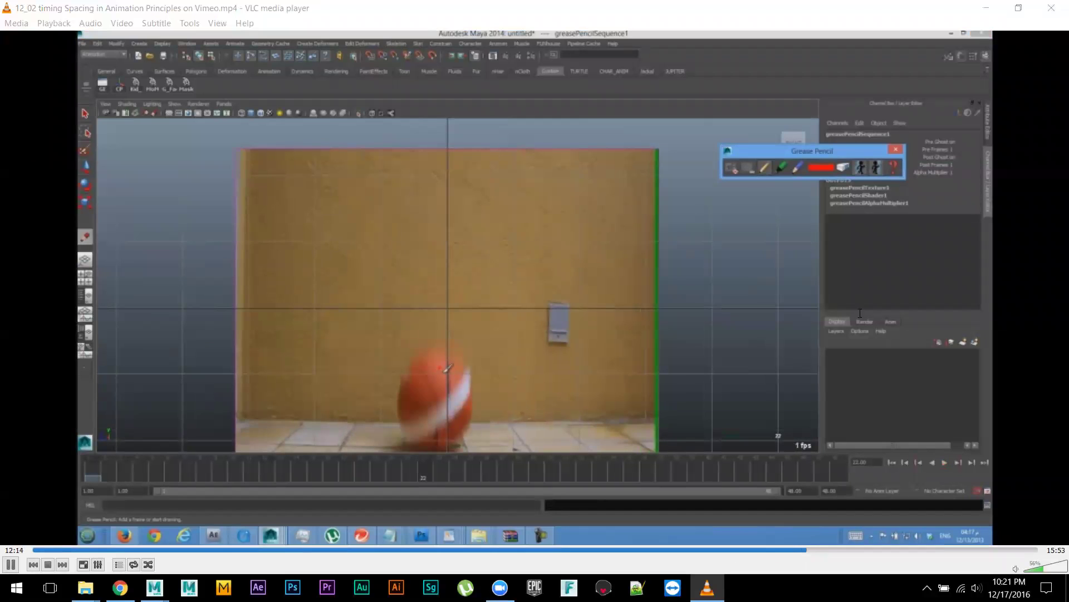
pyautogui.click(862, 550)
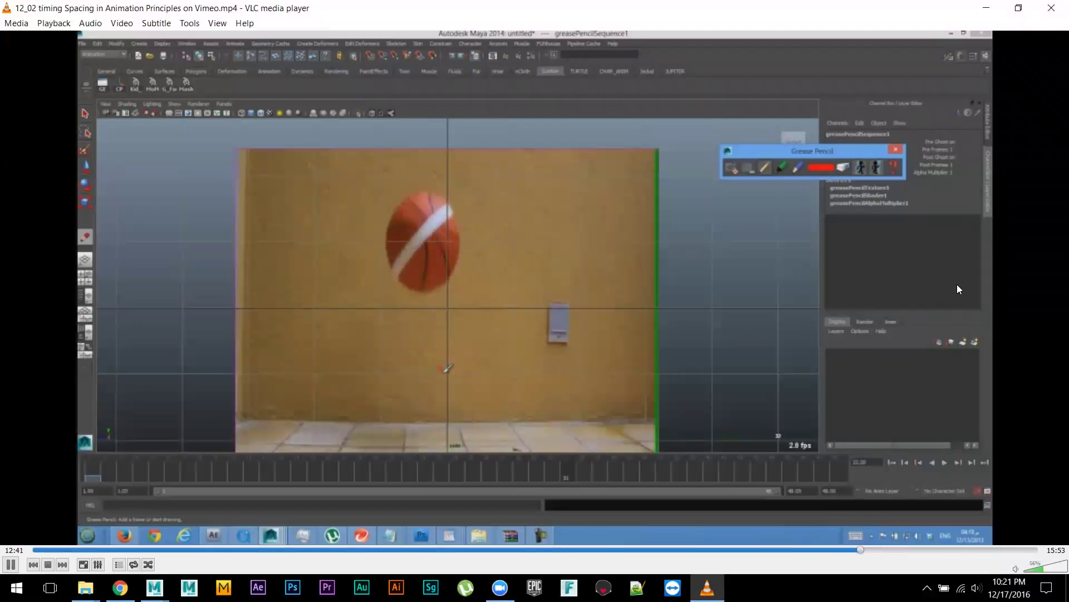
# Close the video, return to Maya and scrub through the tile-flip animation back to frame 1.
pyautogui.click(1052, 9)
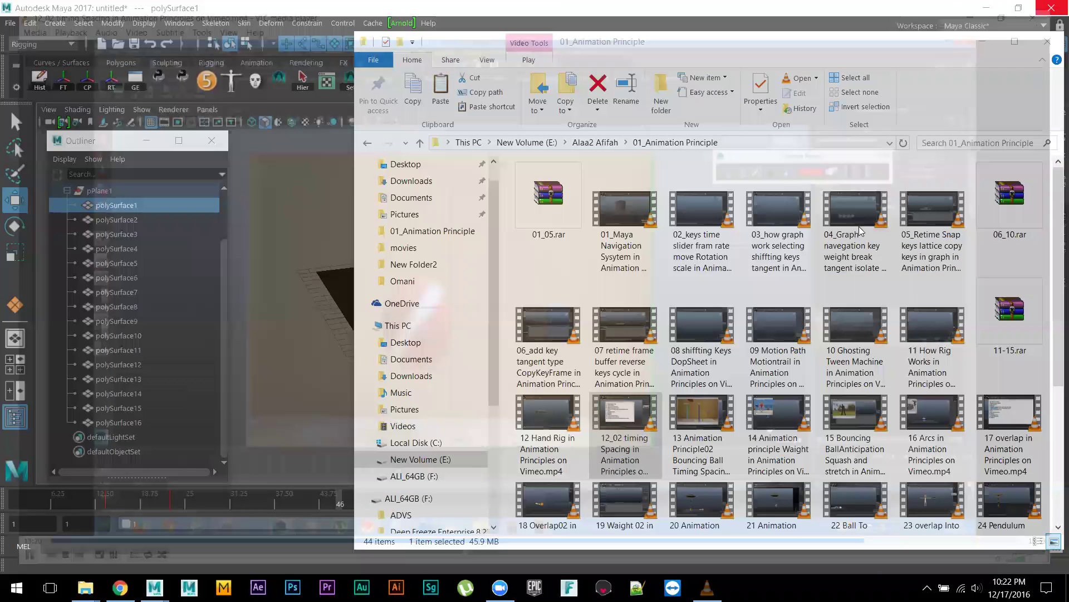
pyautogui.moveTo(371, 365)
pyautogui.keyDown('alt'); pyautogui.mouseDown()
pyautogui.moveTo(382, 365)
pyautogui.moveTo(370, 363)
pyautogui.mouseUp(); pyautogui.keyUp('alt')
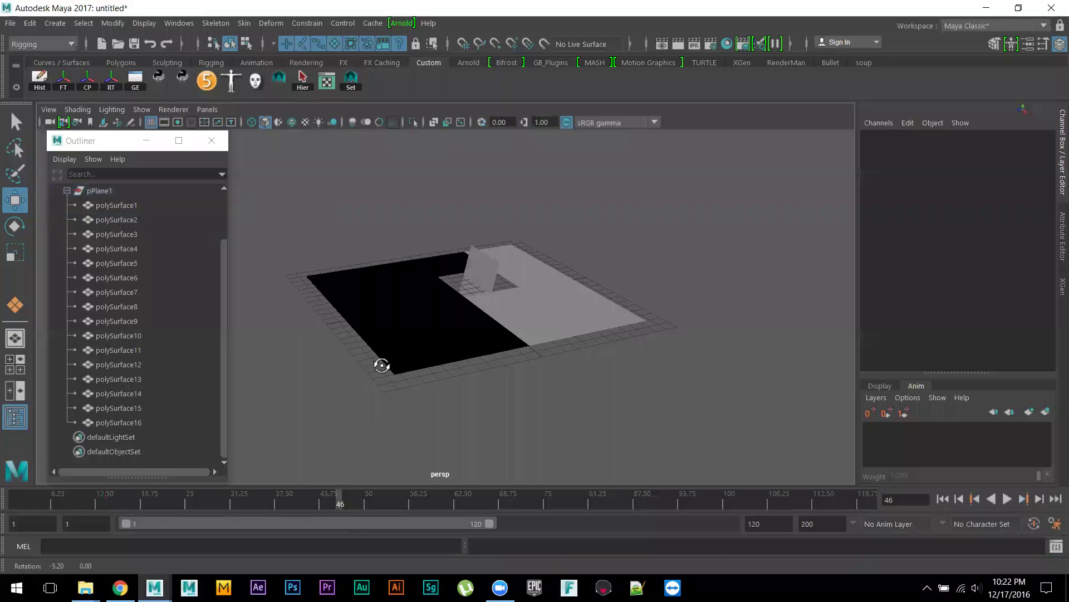
pyautogui.keyDown('alt'); pyautogui.moveTo(370, 362); pyautogui.dragTo(490, 410, button='right'); pyautogui.keyUp('alt')
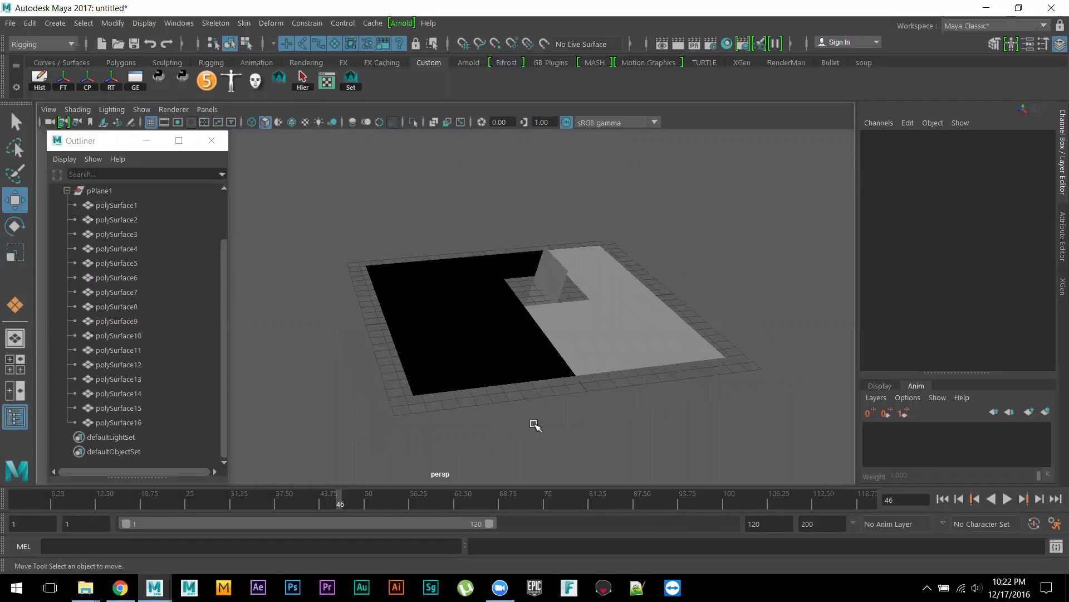
pyautogui.moveTo(328, 503); pyautogui.dragTo(6, 508)
pyautogui.keyDown('alt'); pyautogui.moveTo(616, 432); pyautogui.dragTo(577, 413, button='right'); pyautogui.keyUp('alt')
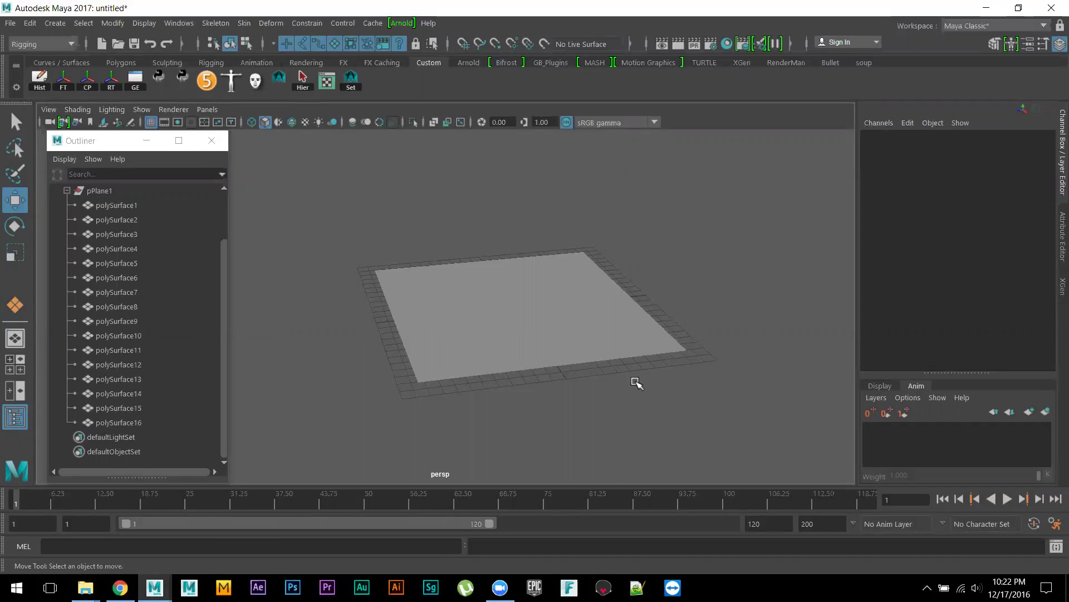
pyautogui.moveTo(188, 508); pyautogui.dragTo(13, 511)
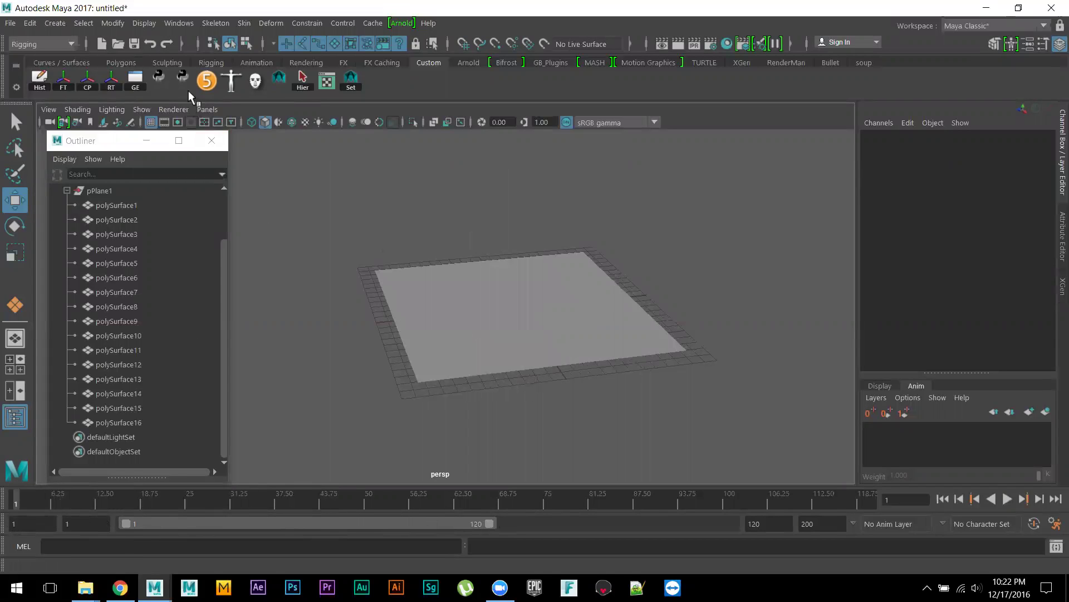
# Start a new scene and create a polygon sphere beside the grid.
pyautogui.click(102, 43)
pyautogui.click(533, 296)
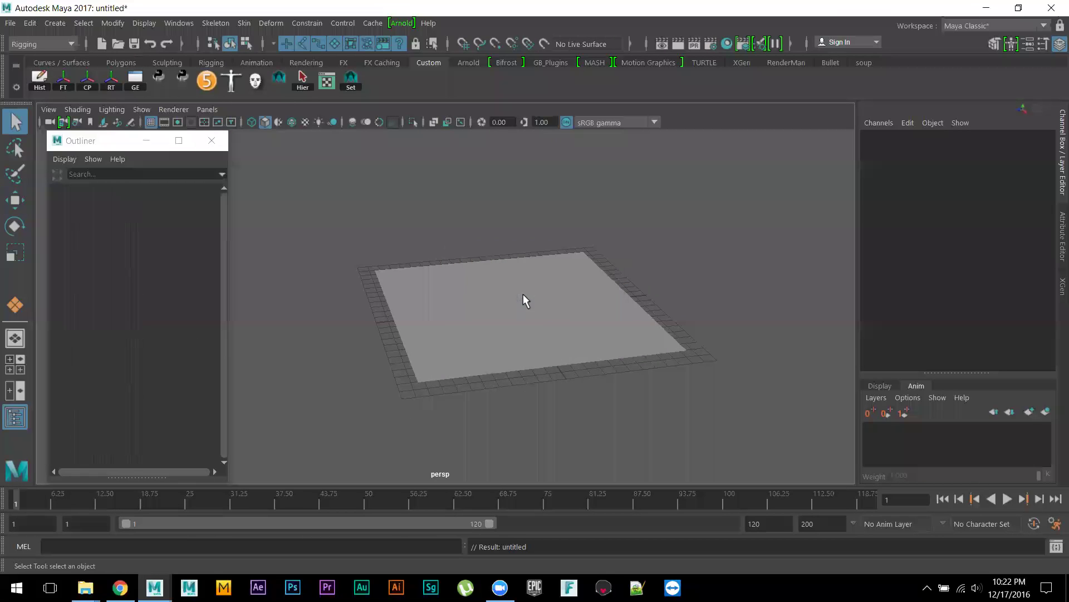
pyautogui.keyDown('alt'); pyautogui.moveTo(487, 320); pyautogui.dragTo(534, 265, button='right'); pyautogui.keyUp('alt')
pyautogui.press('space')
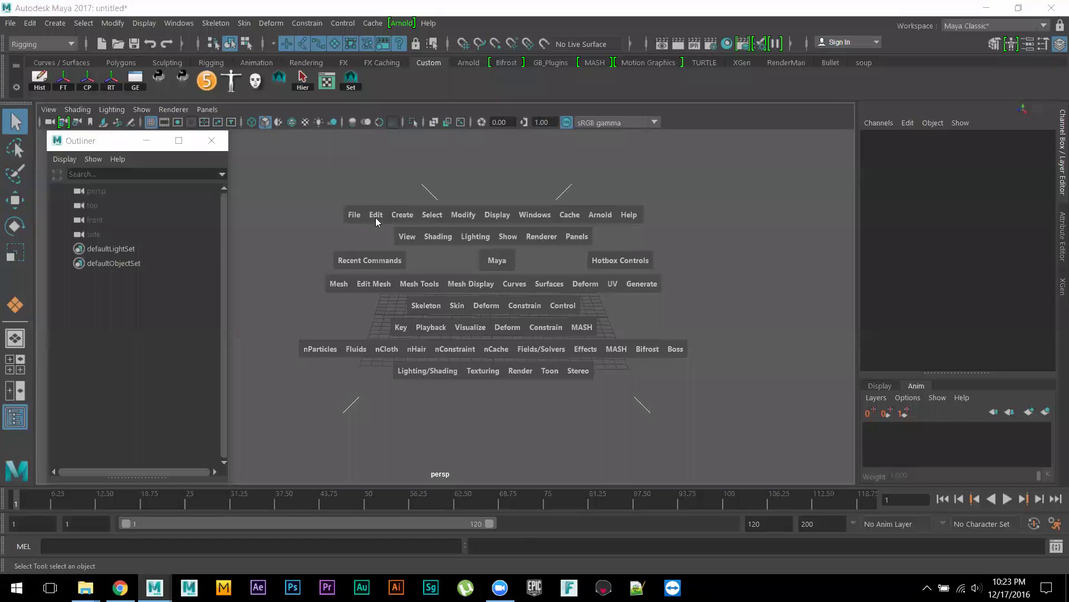
pyautogui.click(402, 214)
pyautogui.moveTo(473, 268)
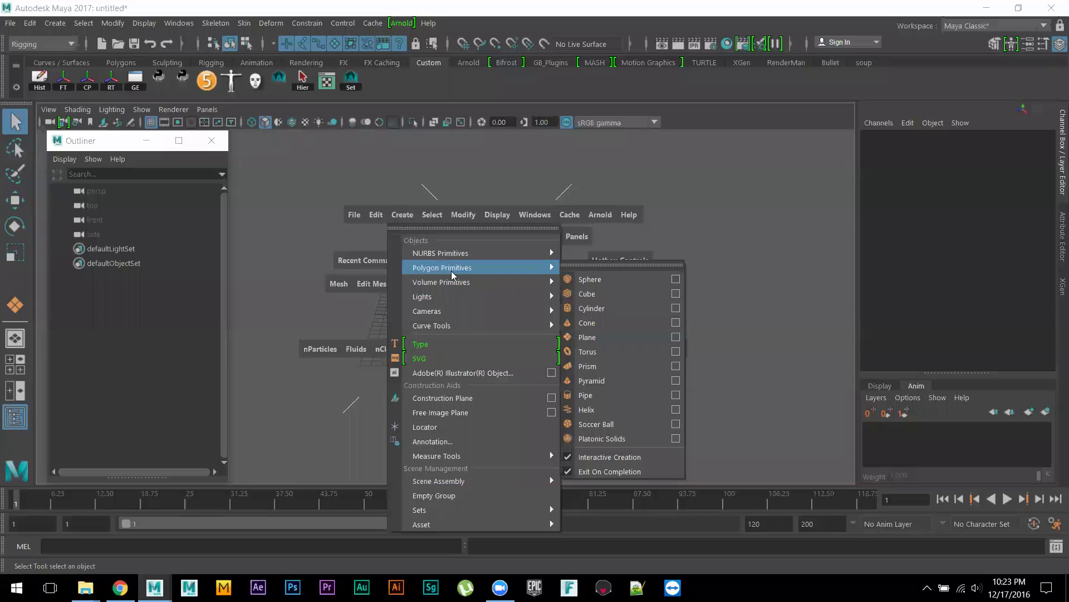
pyautogui.click(590, 279)
pyautogui.moveTo(493, 305); pyautogui.dragTo(375, 297)
# Raise the sphere above the grid to about 14.15 in Translate Y and key it at frame 1.
pyautogui.press('w')
pyautogui.keyDown('alt'); pyautogui.moveTo(399, 361); pyautogui.dragTo(440, 334); pyautogui.keyUp('alt')
pyautogui.moveTo(353, 232); pyautogui.dragTo(354, 109)
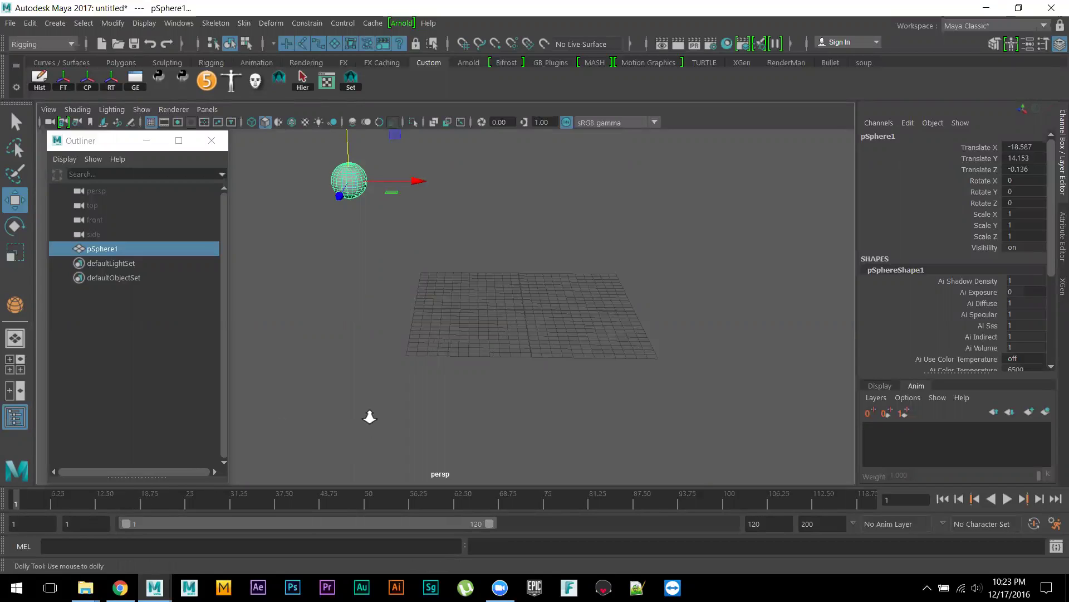
pyautogui.press('s')
# At frame 12, lower the sphere to about X -10.85, Y 1.55 and key this first ground contact.
pyautogui.click(102, 496)
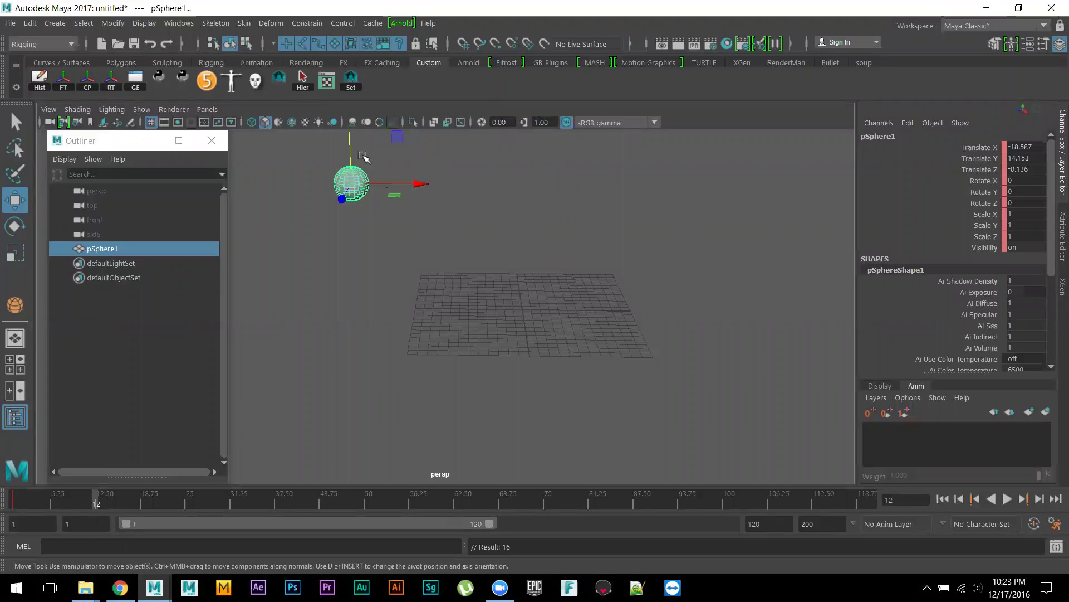
pyautogui.moveTo(351, 139); pyautogui.dragTo(354, 261)
pyautogui.moveTo(413, 291); pyautogui.dragTo(473, 317)
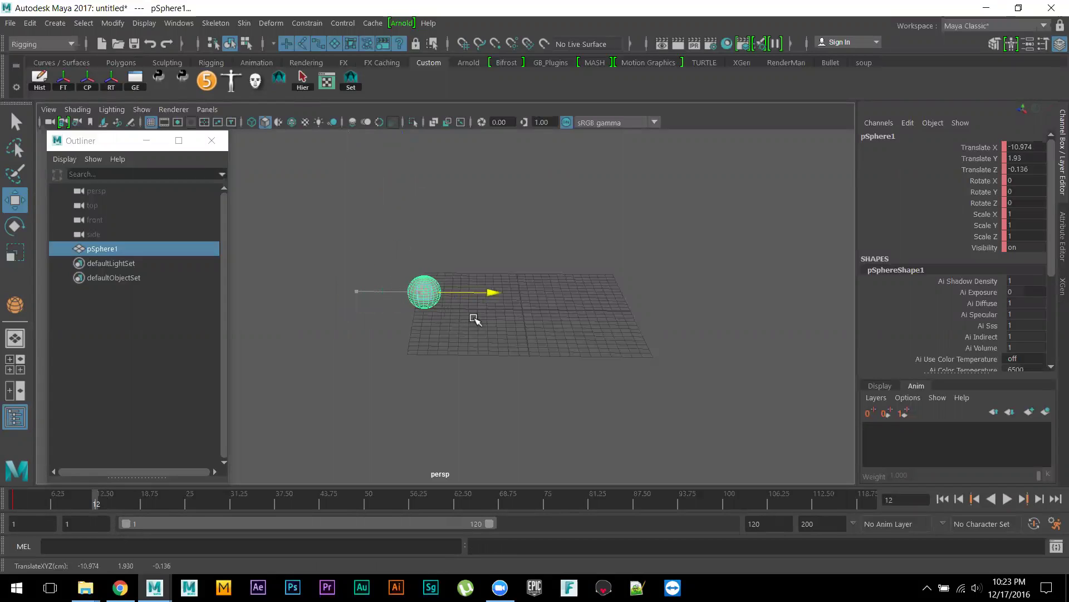
pyautogui.moveTo(428, 241); pyautogui.dragTo(425, 246)
pyautogui.press('s')
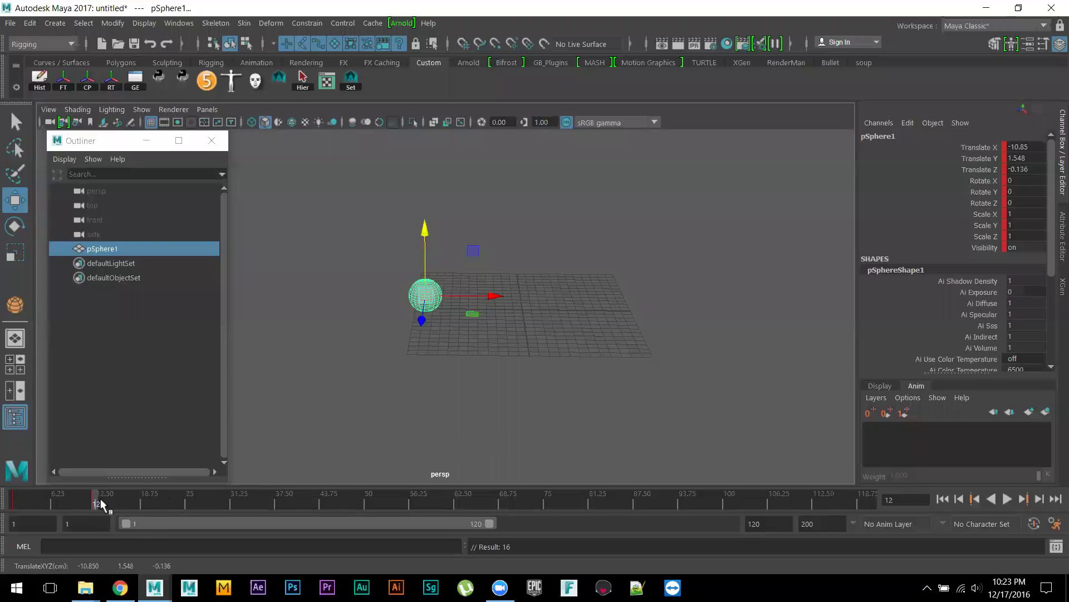
# At frame 25, move the sphere along X to about -0.64 and key the second ground contact.
pyautogui.hotkey('alt', 'v')
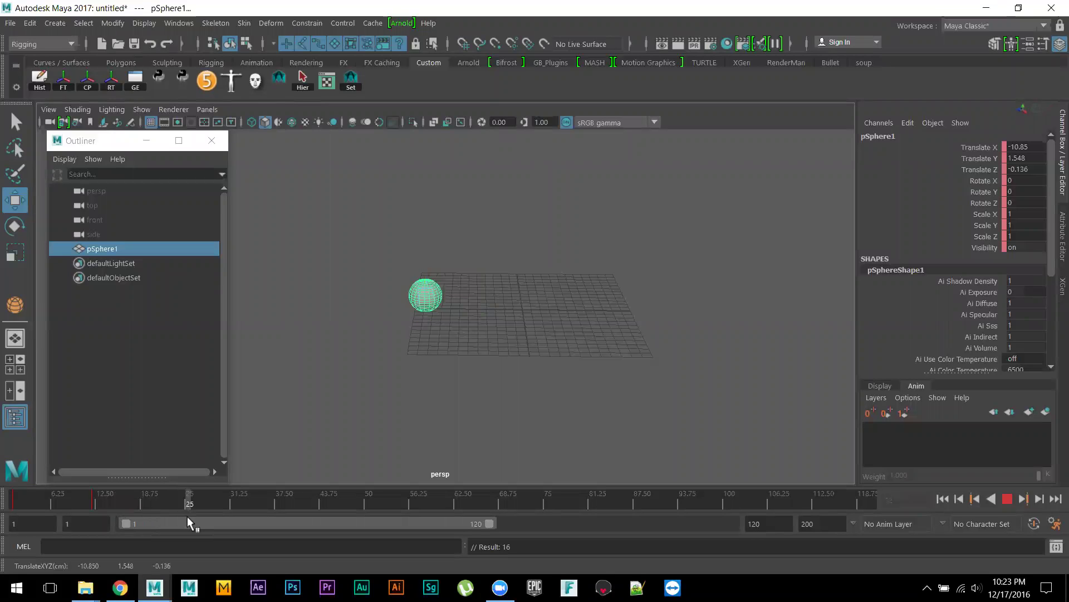
pyautogui.hotkey('alt', 'v')
pyautogui.moveTo(484, 297); pyautogui.dragTo(565, 306)
pyautogui.press('s')
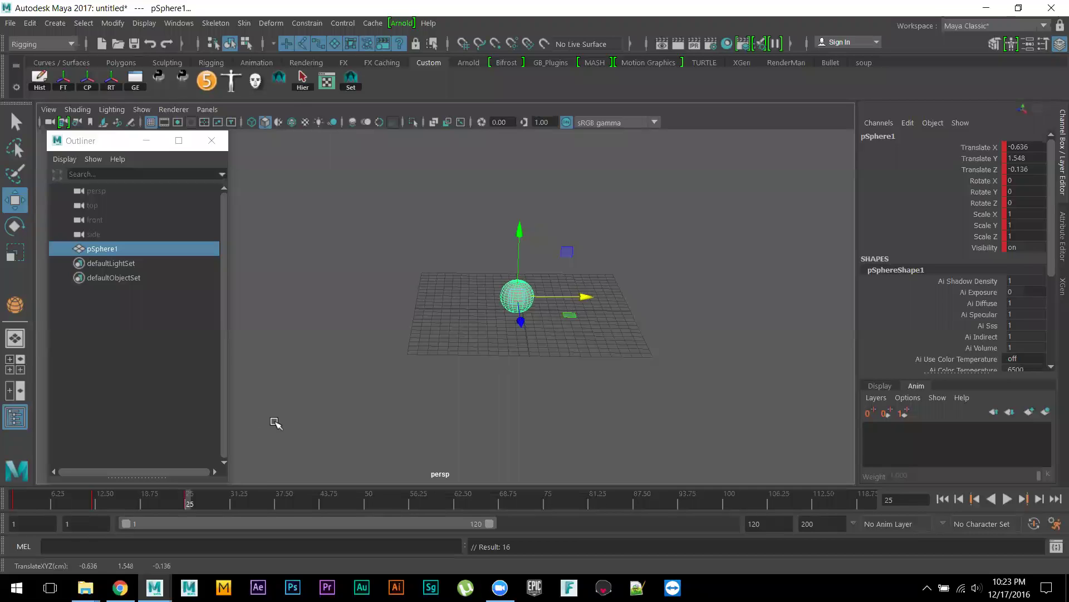
# Move the sphere farther along X for ground contact keys at frames 37 and 49, ending at about X 16.91.
pyautogui.moveTo(187, 501); pyautogui.dragTo(276, 511)
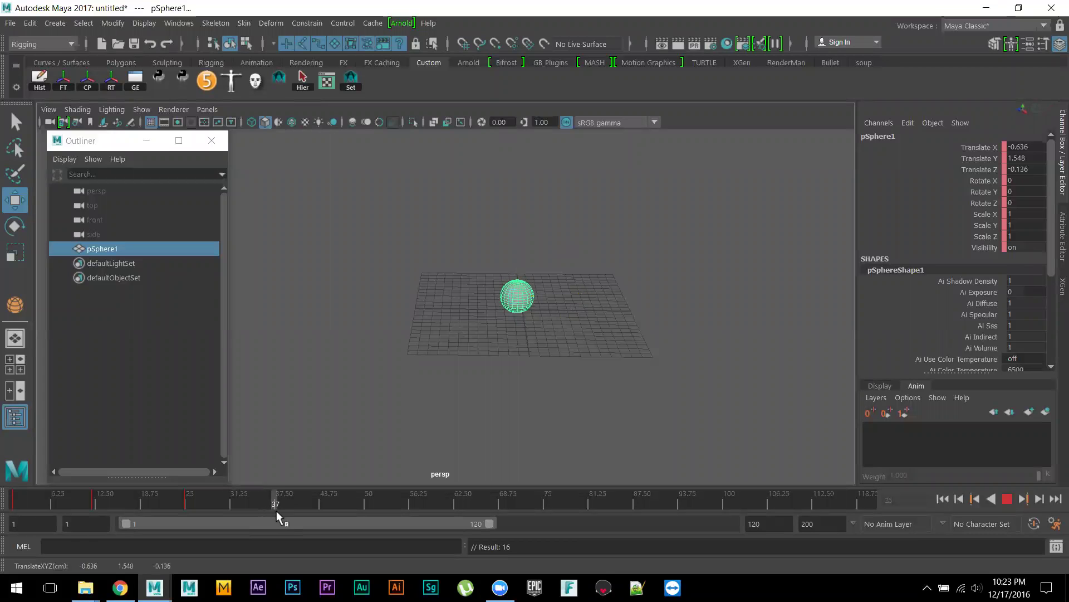
pyautogui.moveTo(573, 299); pyautogui.dragTo(659, 305)
pyautogui.moveTo(276, 505); pyautogui.dragTo(363, 509)
pyautogui.moveTo(645, 303); pyautogui.dragTo(719, 306)
# Raise the sphere at frames 19, 31 and 43 to key the bounce peaks, the last two about 7 high, and preview the bounce.
pyautogui.moveTo(58, 501); pyautogui.dragTo(146, 513)
pyautogui.moveTo(476, 229); pyautogui.dragTo(477, 178)
pyautogui.moveTo(202, 503); pyautogui.dragTo(231, 510)
pyautogui.moveTo(574, 260); pyautogui.dragTo(568, 205)
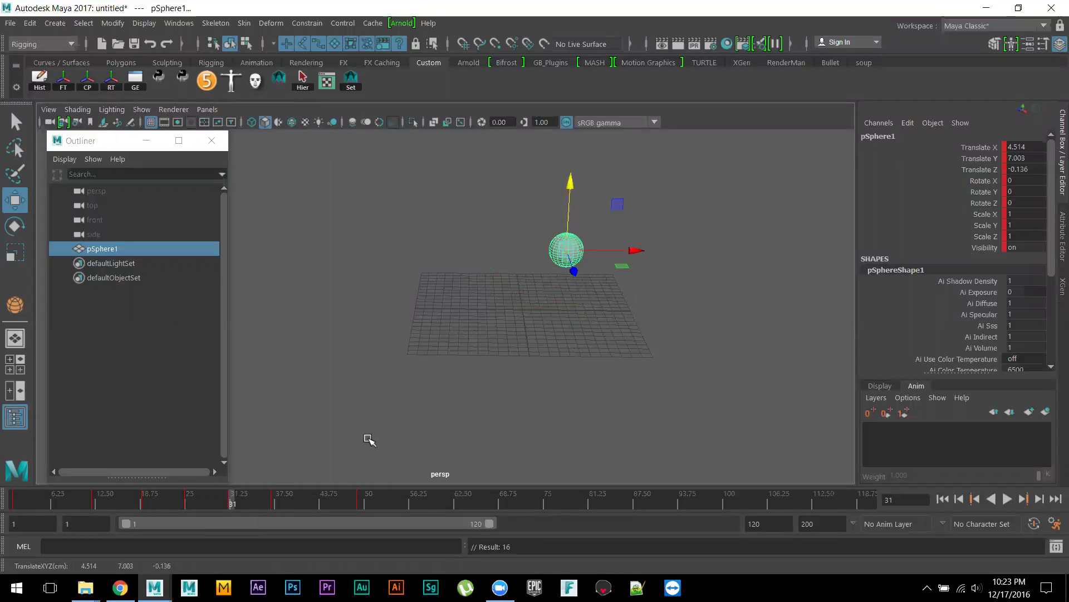
pyautogui.moveTo(302, 509); pyautogui.dragTo(319, 508)
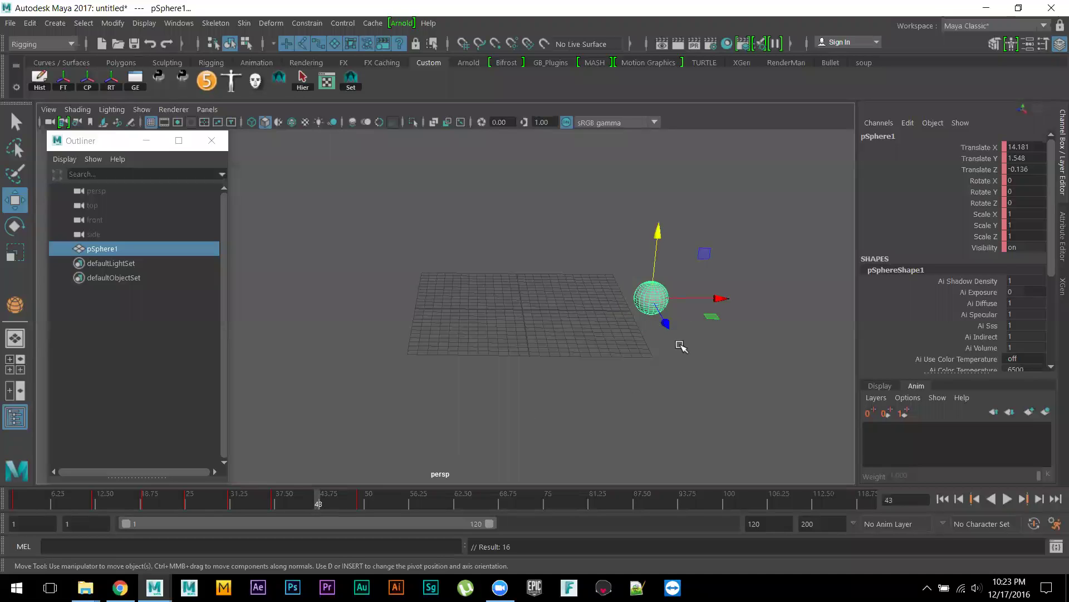
pyautogui.moveTo(658, 248); pyautogui.dragTo(659, 201)
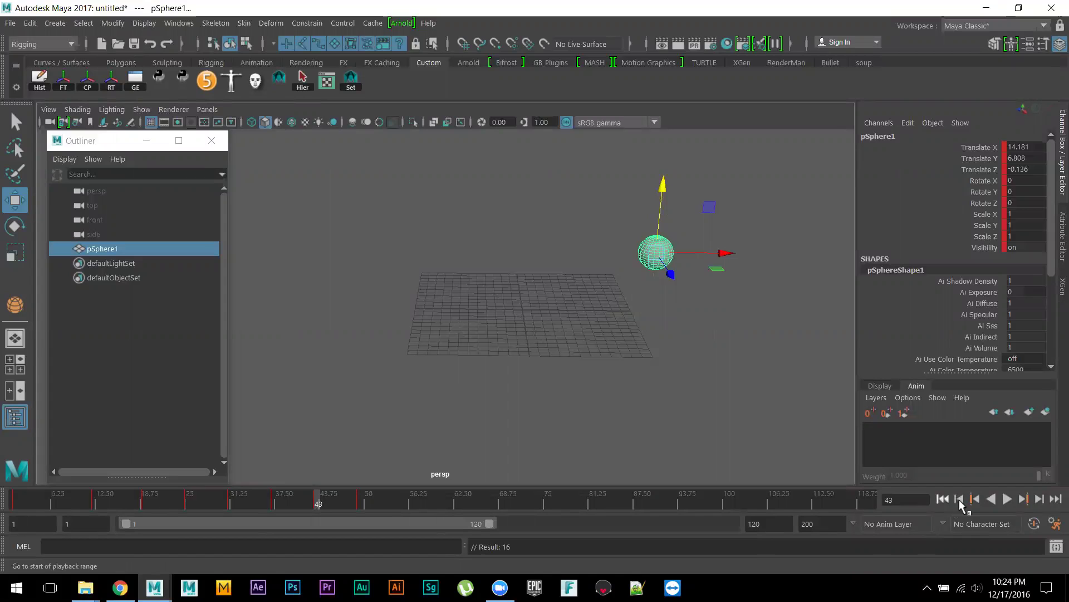
pyautogui.click(1007, 498)
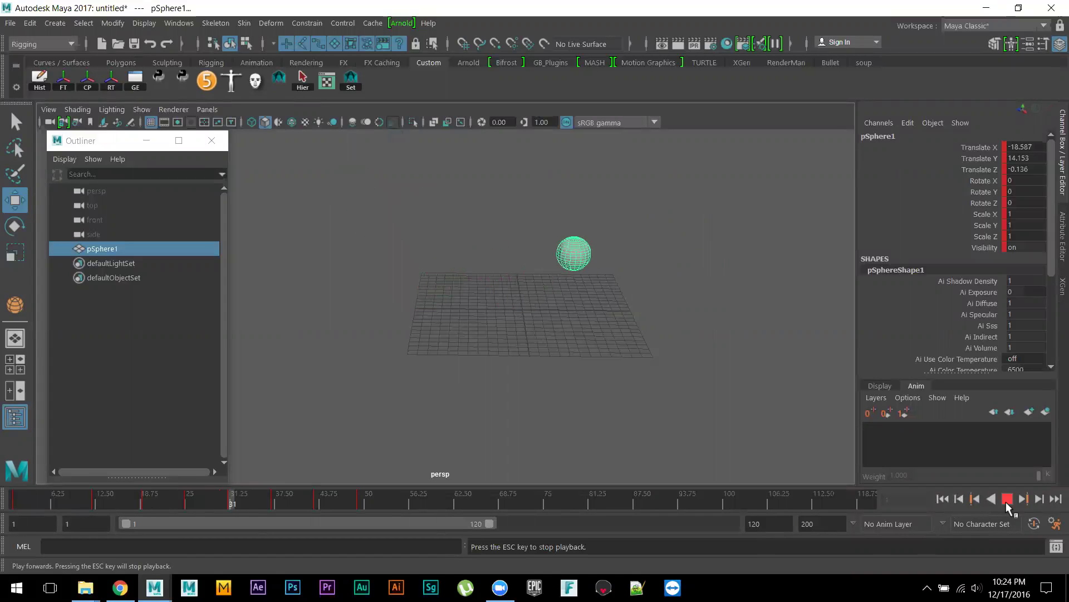
pyautogui.click(1007, 499)
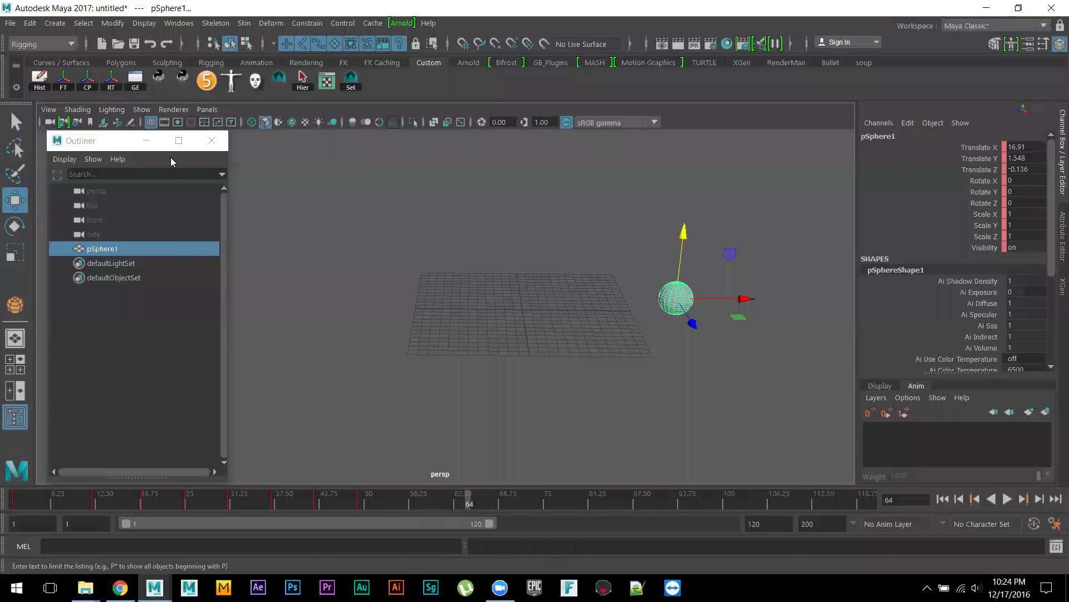
# Open the Graph Editor for the sphere, widen it and arrange it so the ball stays in view beside it.
pyautogui.click(135, 78)
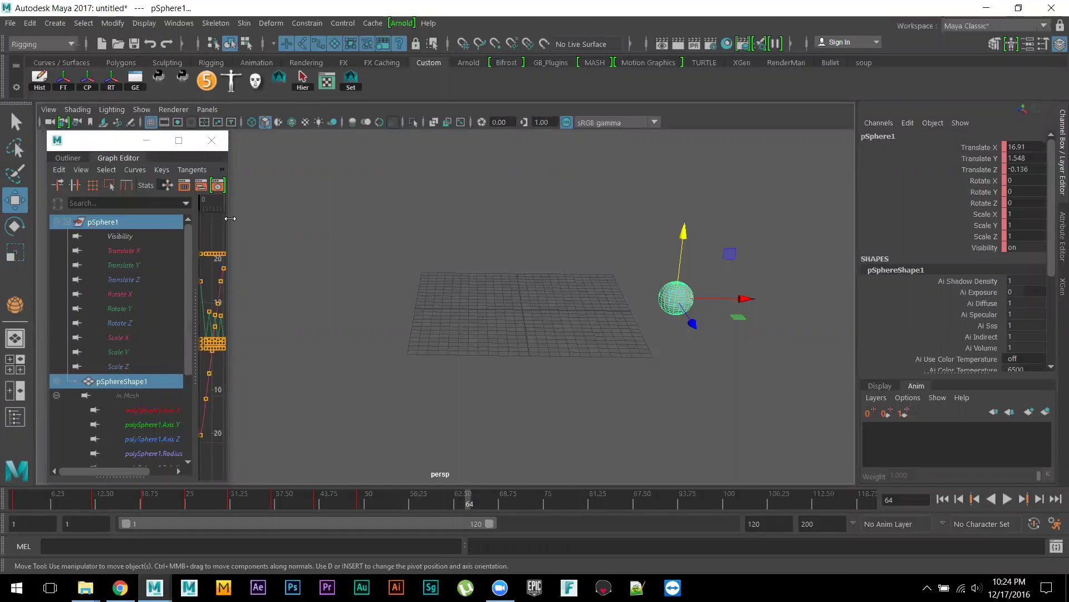
pyautogui.moveTo(230, 218); pyautogui.dragTo(556, 219)
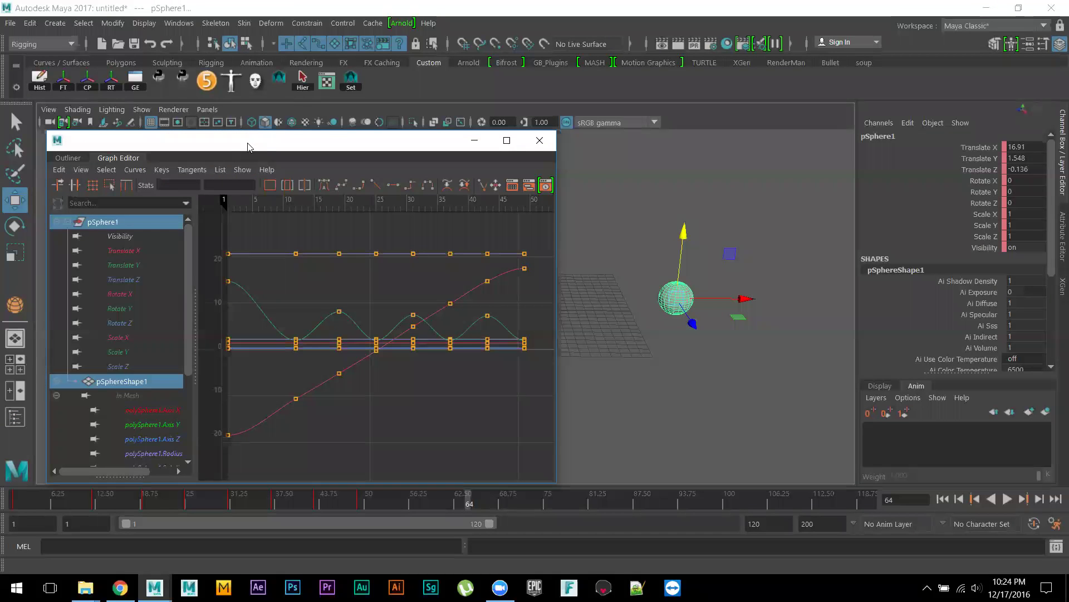
pyautogui.moveTo(248, 146); pyautogui.dragTo(705, 135)
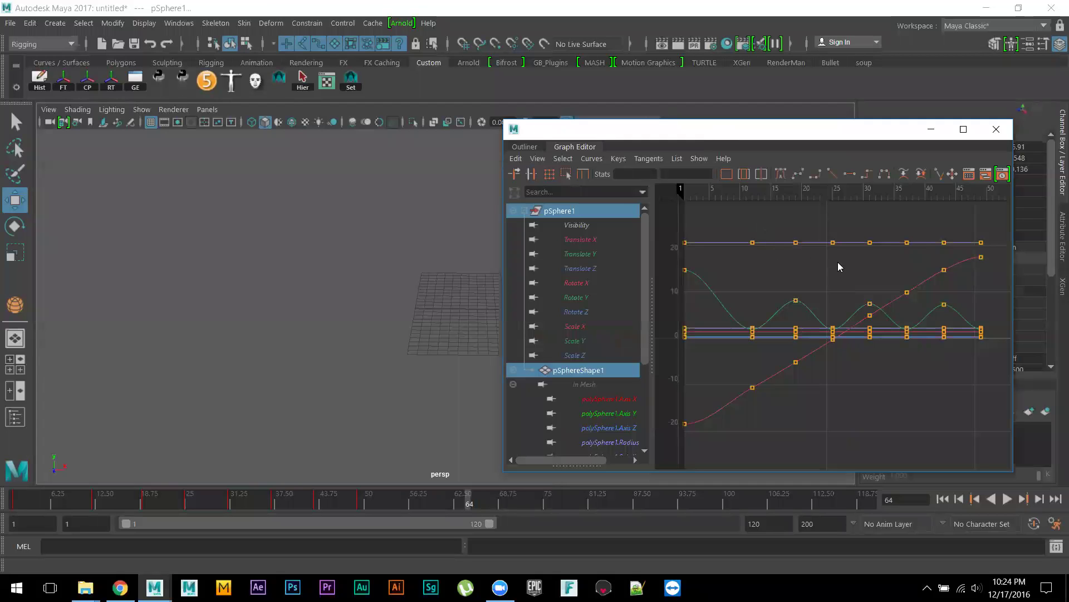
pyautogui.keyDown('alt'); pyautogui.moveTo(351, 382); pyautogui.dragTo(198, 375); pyautogui.keyUp('alt')
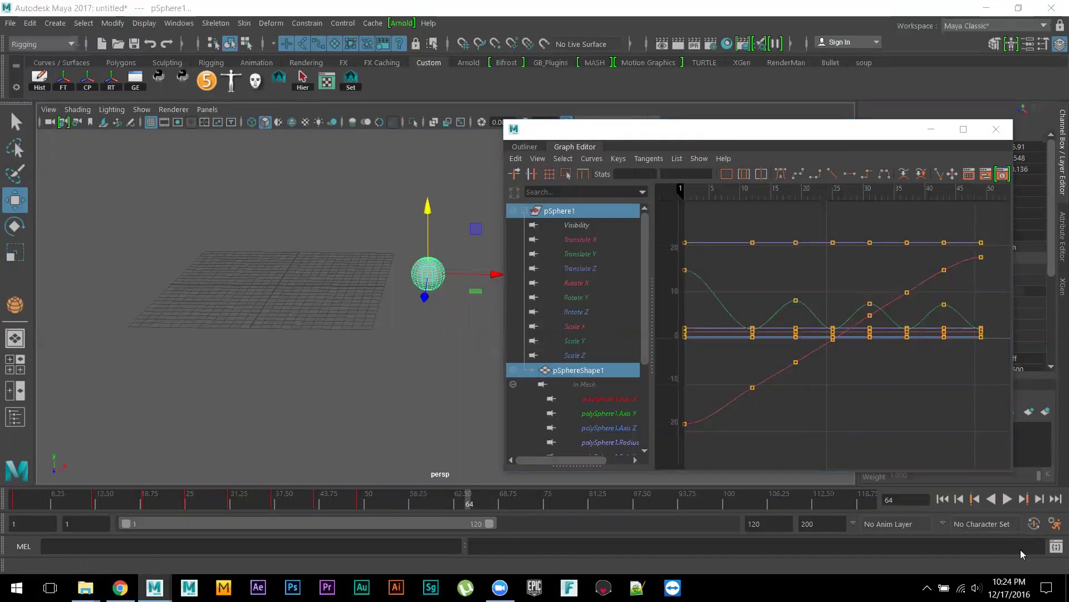
# Shorten the playback range to end at frame 58 and play the bounce to check it.
pyautogui.click(1007, 501)
pyautogui.click(1007, 500)
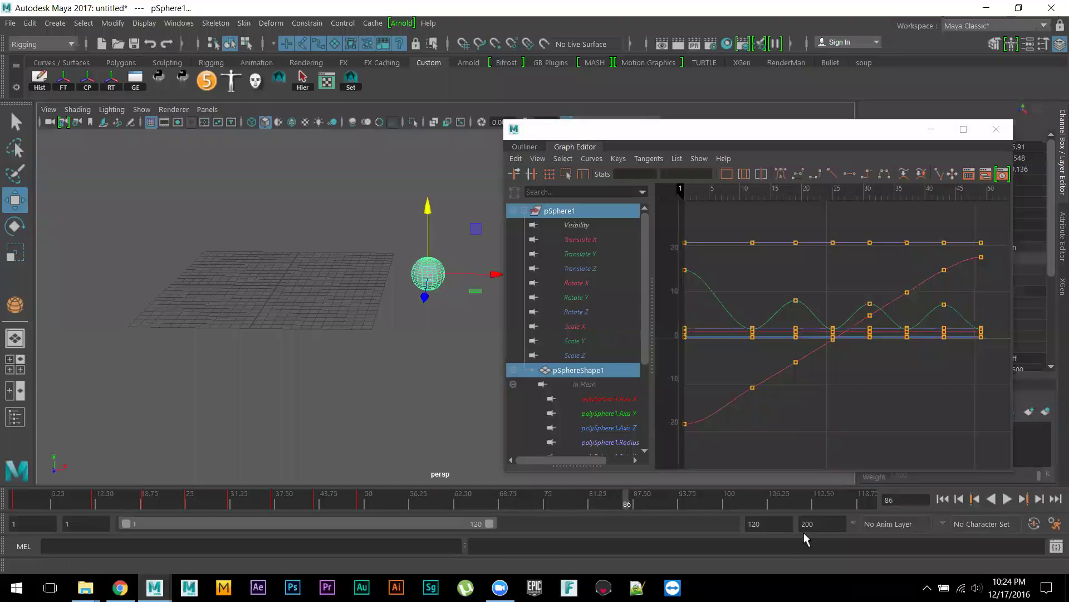
pyautogui.moveTo(490, 524); pyautogui.dragTo(298, 530)
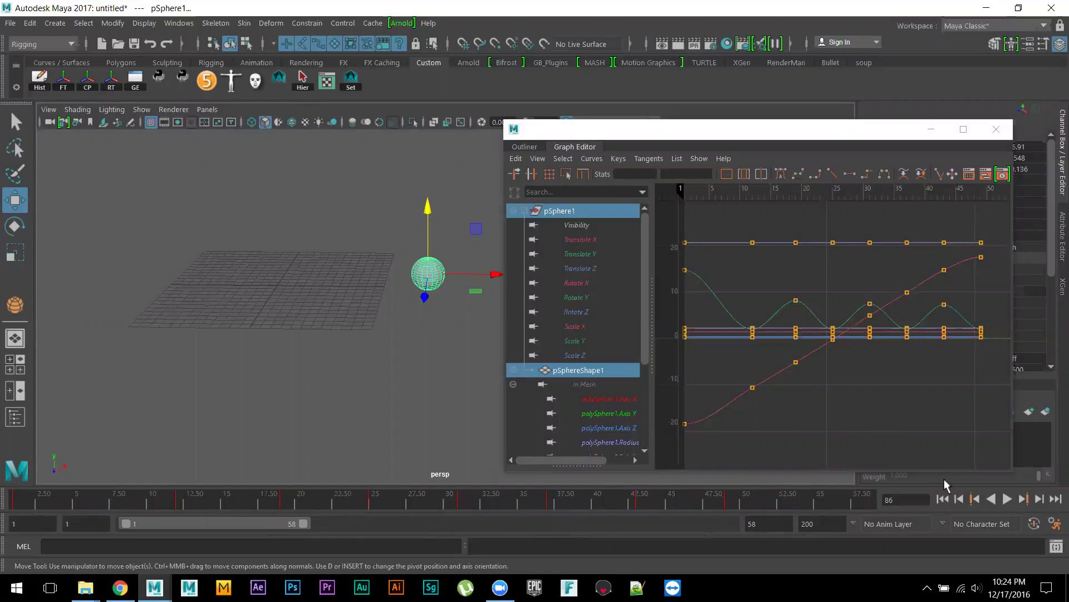
pyautogui.click(1007, 500)
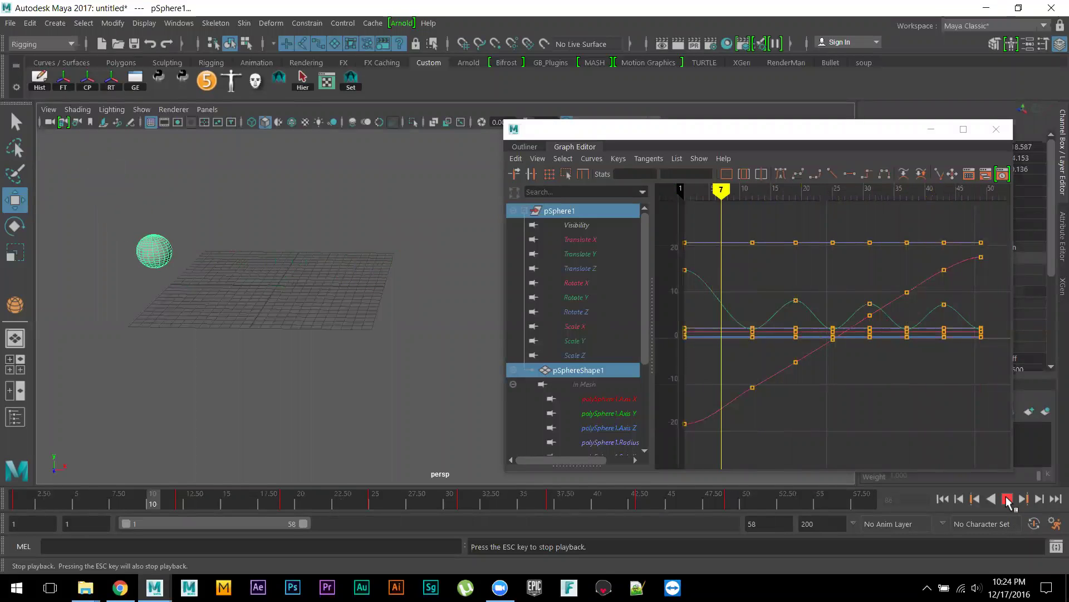
pyautogui.click(1007, 499)
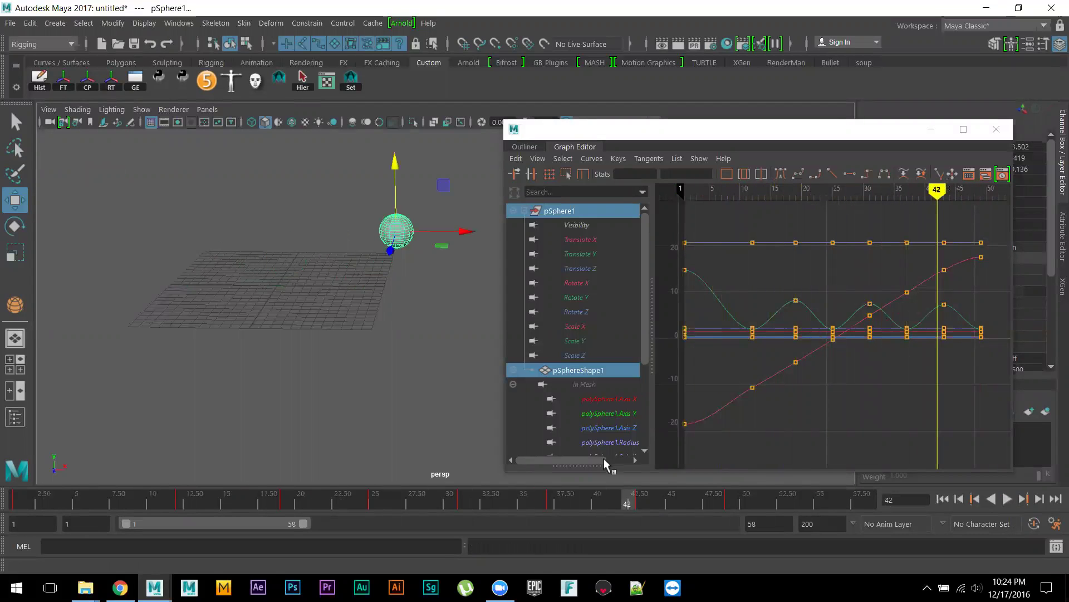
# Go to frame 12 and show only the sphere's Translate Y curve in a wider Graph Editor.
pyautogui.moveTo(35, 500); pyautogui.dragTo(183, 510)
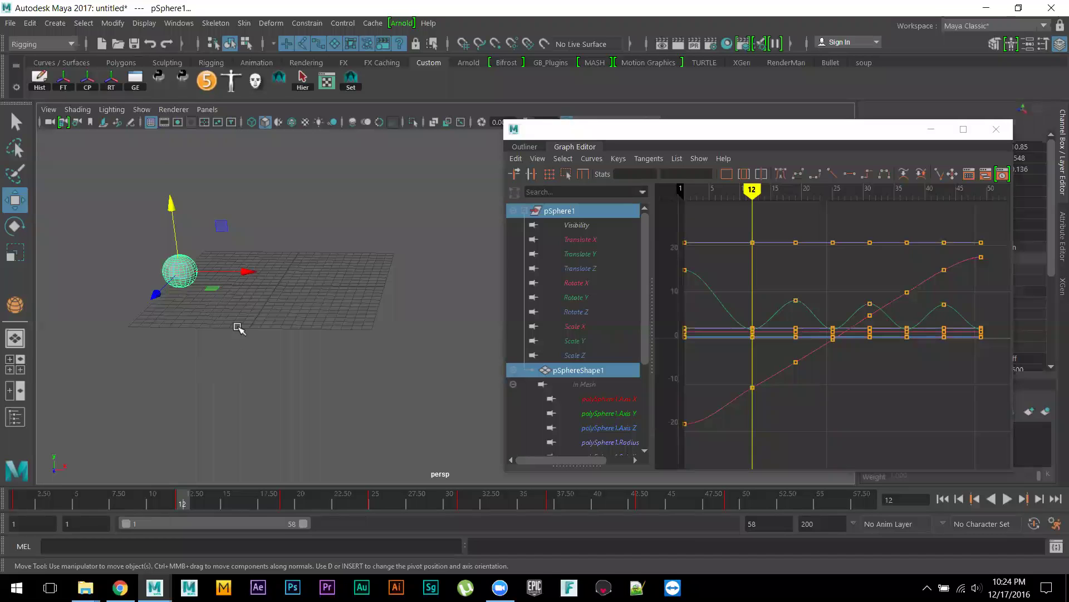
pyautogui.click(577, 253)
pyautogui.keyDown('alt'); pyautogui.moveTo(788, 362); pyautogui.dragTo(782, 319, button='middle'); pyautogui.keyUp('alt')
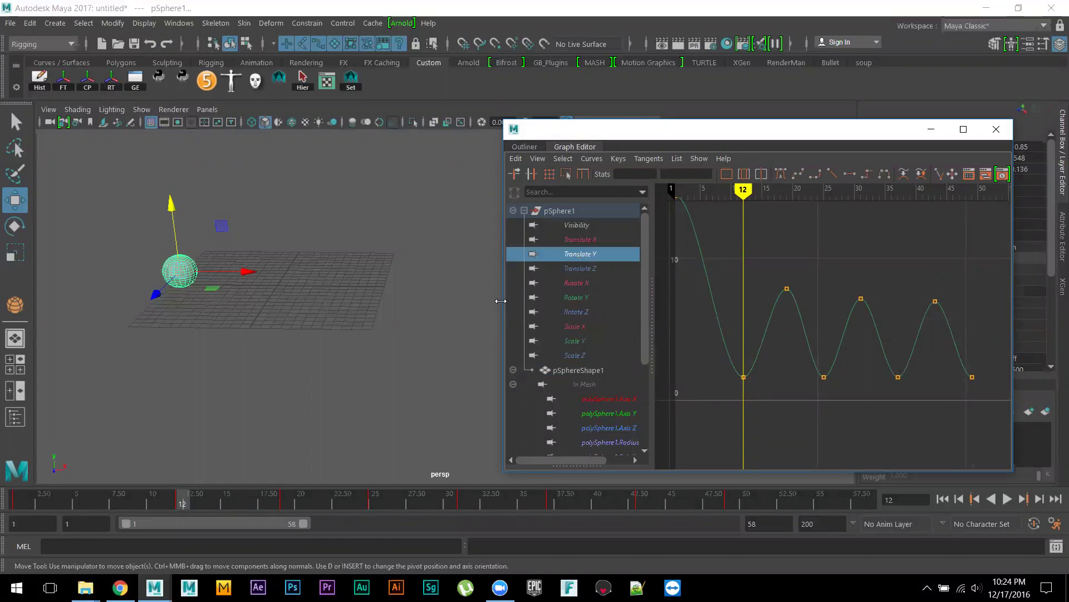
pyautogui.moveTo(501, 301); pyautogui.dragTo(452, 301)
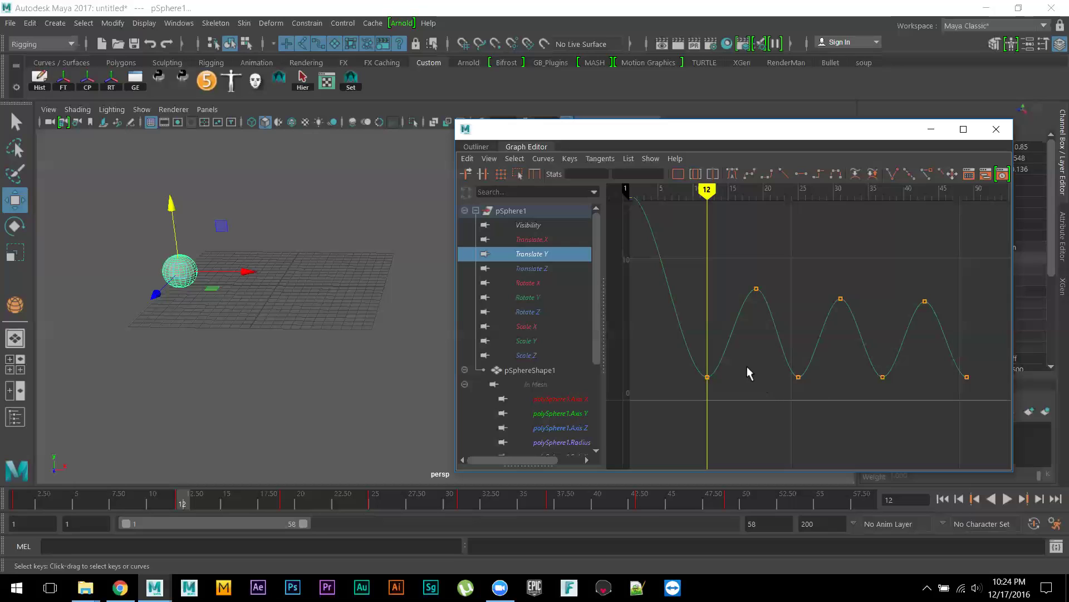
# Set linear tangents on the Translate Y ground contact keys at frames 12, 25, 37 and 49.
pyautogui.moveTo(673, 355); pyautogui.dragTo(1001, 403)
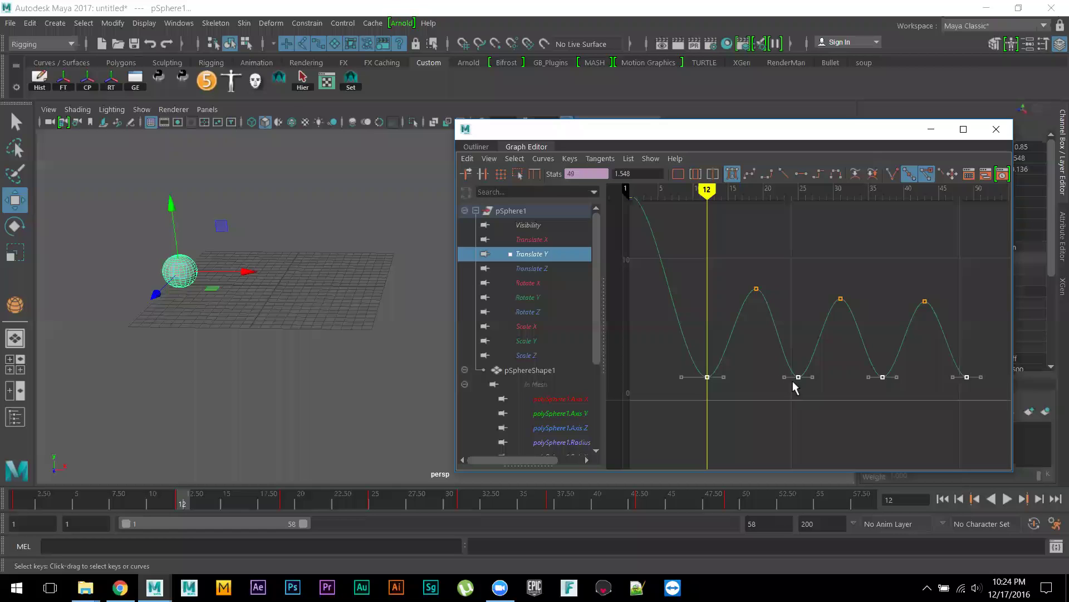
pyautogui.click(801, 175)
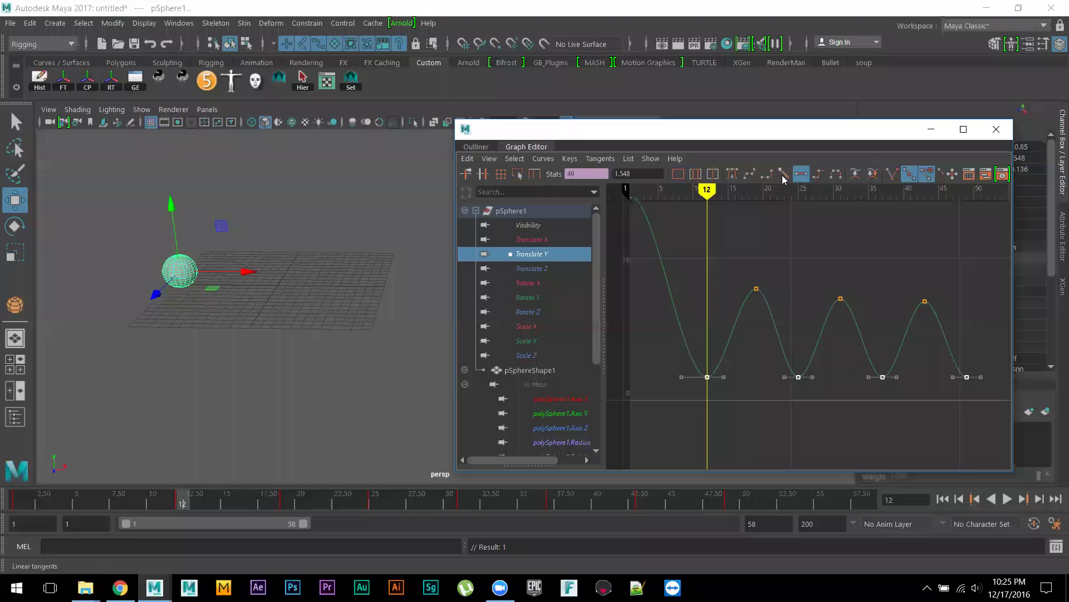
pyautogui.click(784, 176)
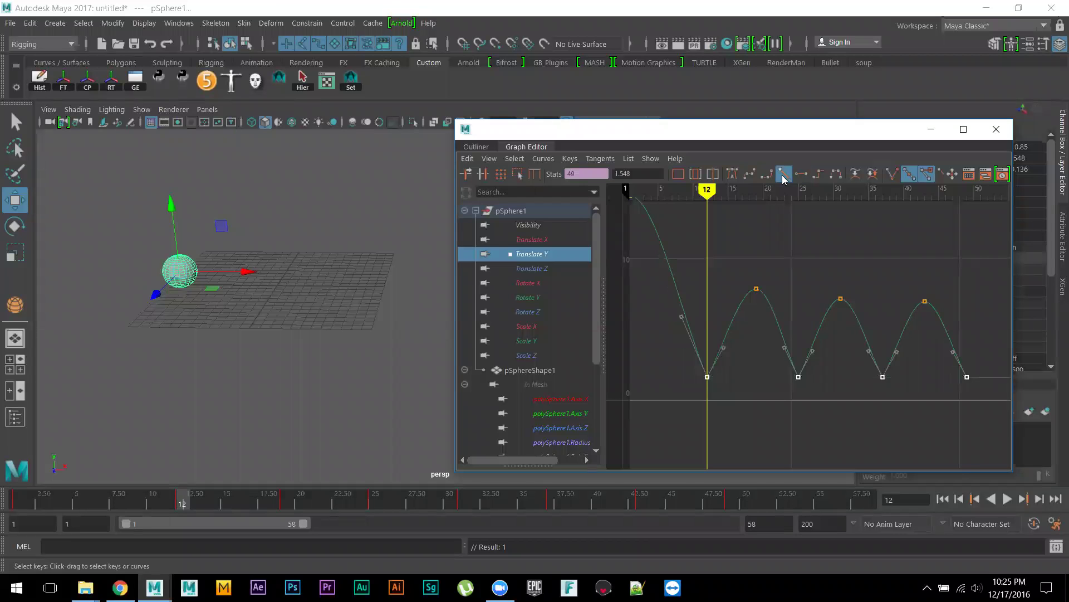
pyautogui.scroll(3, 822, 394)
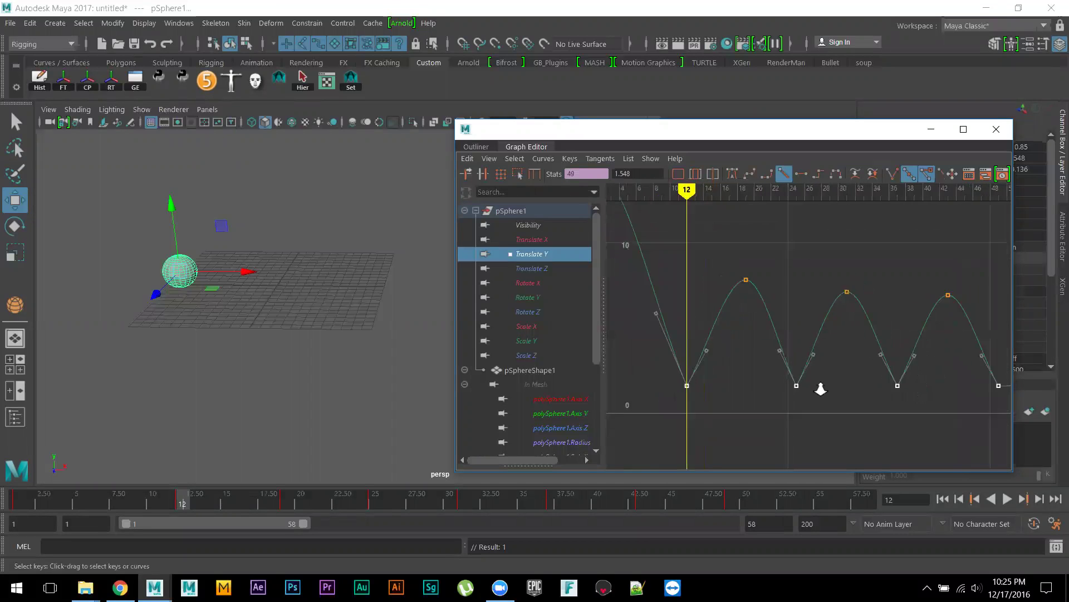
# Play the bounce from the first frame to check the linear ground contacts.
pyautogui.click(944, 499)
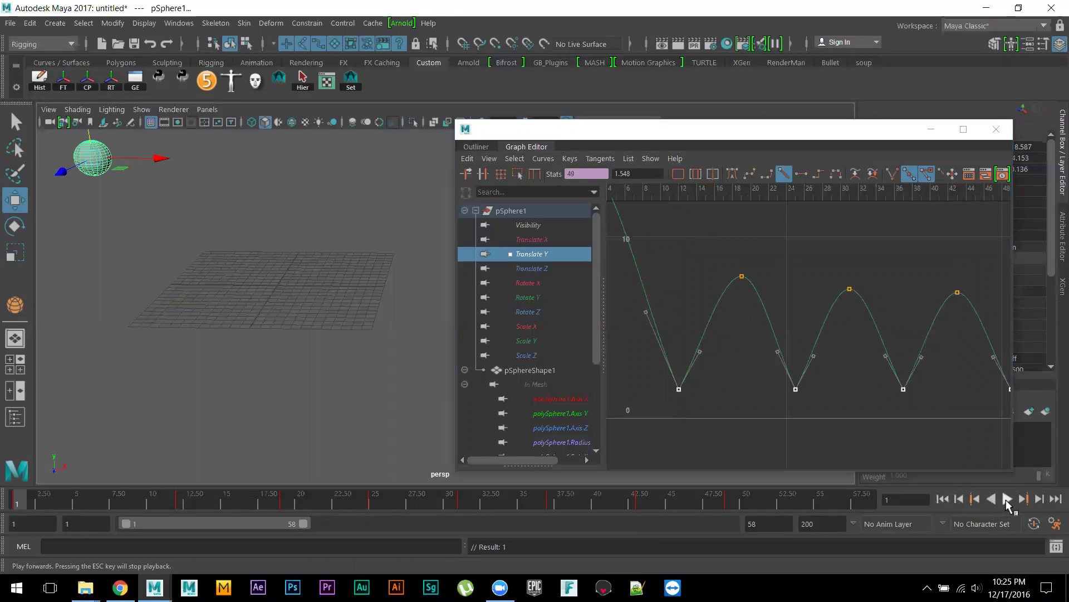
pyautogui.click(1007, 499)
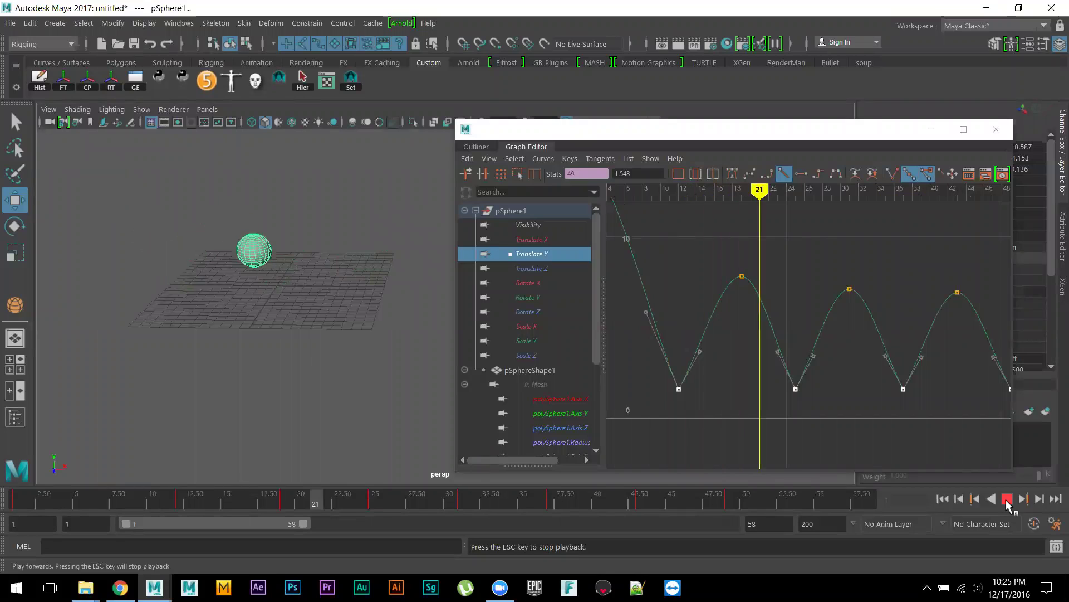
pyautogui.click(1007, 499)
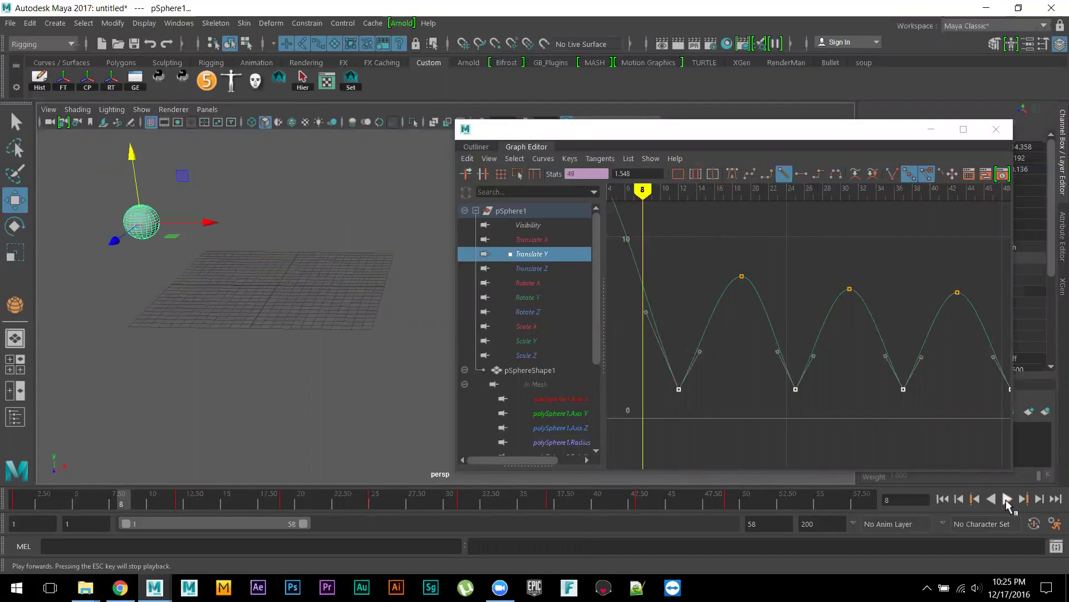
# Try adjusting the unbroken tangent handles of the frame 12 and frame 25 contact keys, and undo each change.
pyautogui.moveTo(683, 336); pyautogui.dragTo(721, 365)
pyautogui.moveTo(721, 366)
pyautogui.mouseDown(button='middle')
pyautogui.moveTo(712, 356)
pyautogui.moveTo(728, 384)
pyautogui.moveTo(717, 360)
pyautogui.mouseUp(button='middle')
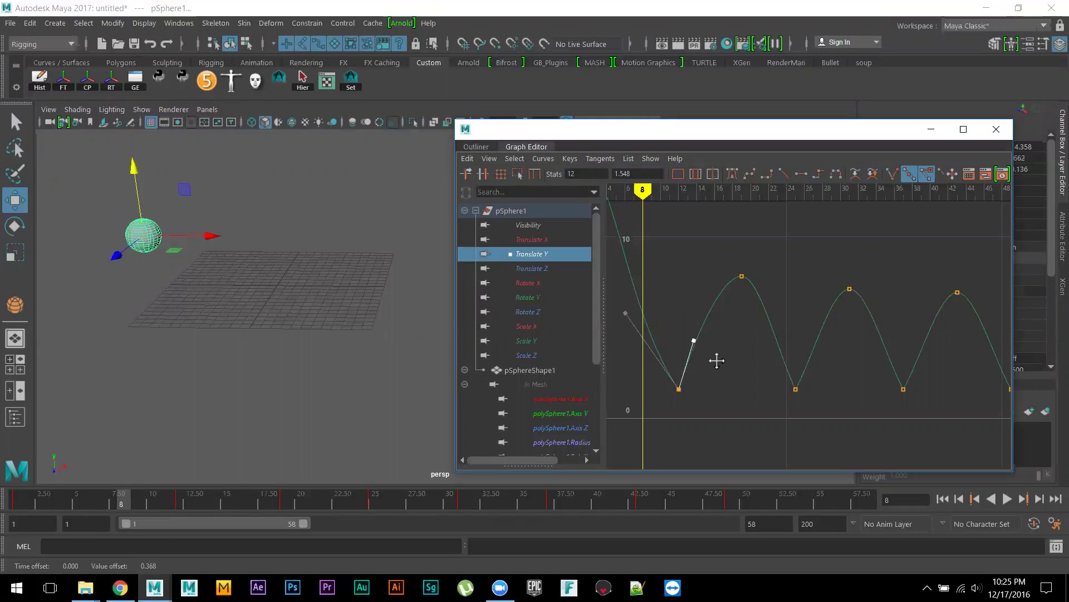
pyautogui.hotkey('ctrl', 'z')
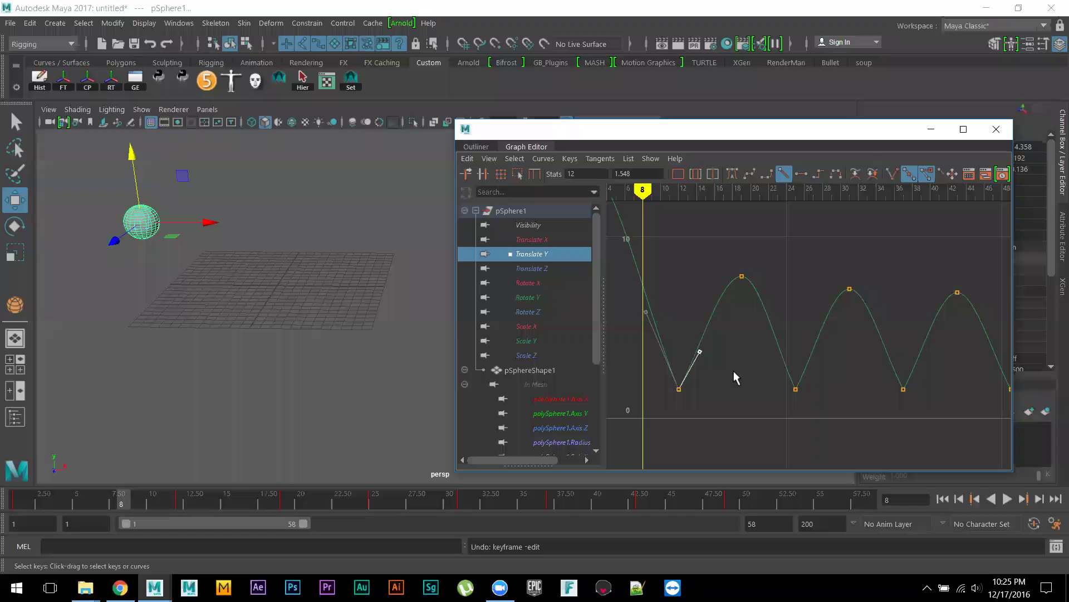
pyautogui.keyDown('alt'); pyautogui.moveTo(736, 370); pyautogui.dragTo(746, 365, button='middle'); pyautogui.keyUp('alt')
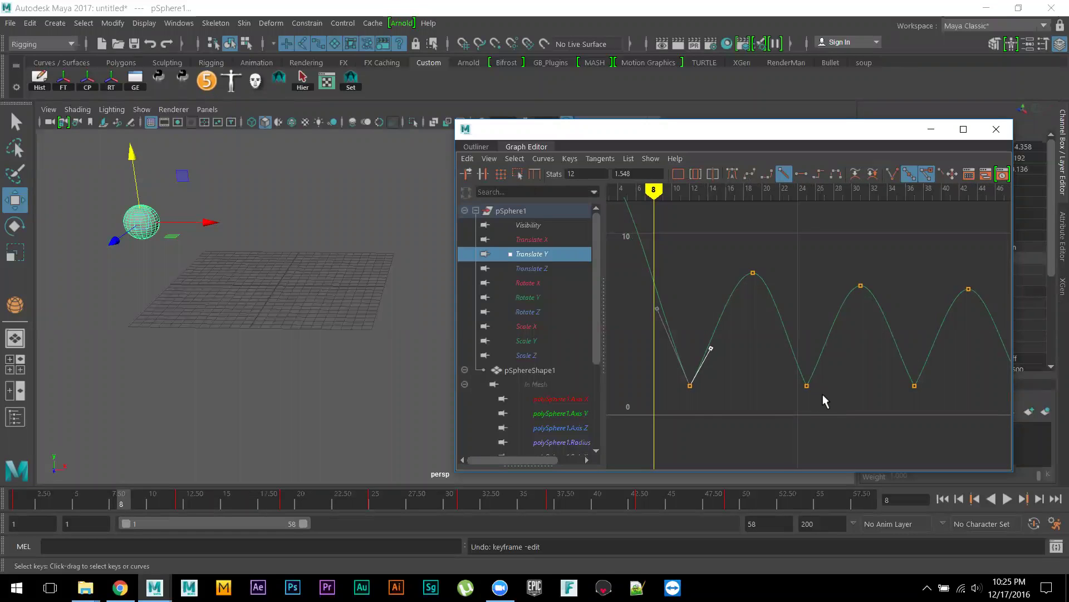
pyautogui.moveTo(830, 416); pyautogui.dragTo(828, 414)
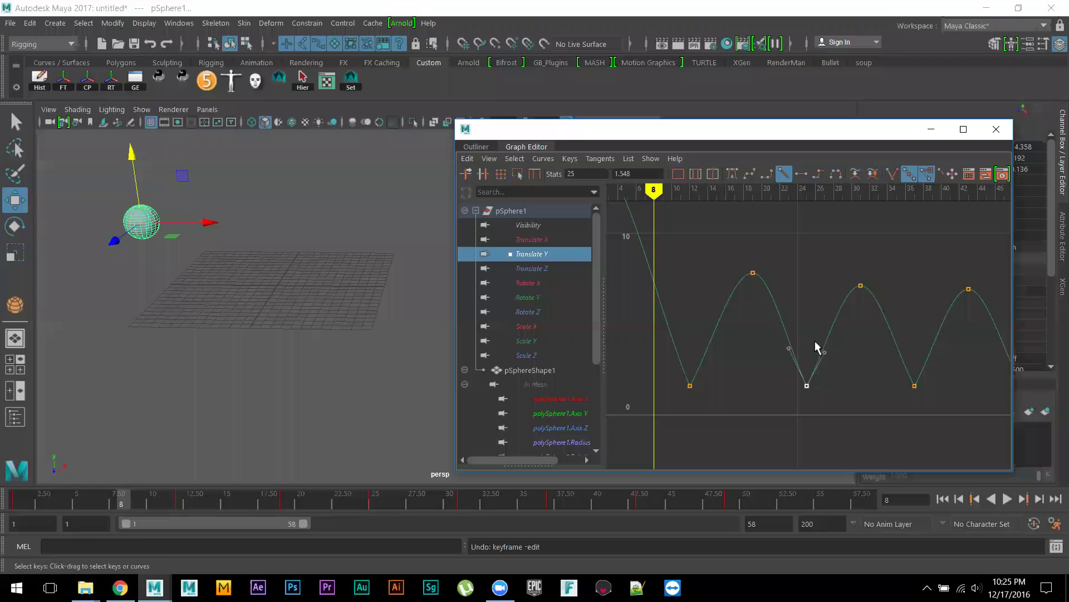
pyautogui.moveTo(844, 359); pyautogui.dragTo(843, 363)
pyautogui.moveTo(843, 362)
pyautogui.mouseDown(button='middle')
pyautogui.moveTo(826, 351)
pyautogui.moveTo(843, 372)
pyautogui.moveTo(823, 353)
pyautogui.moveTo(840, 372)
pyautogui.moveTo(830, 361)
pyautogui.mouseUp(button='middle')
pyautogui.hotkey('ctrl', 'z')
# Break the tangents of the Translate Y ground contact keys at frames 12, 25, 37 and 49.
pyautogui.moveTo(857, 363); pyautogui.dragTo(858, 347)
pyautogui.click(892, 174)
pyautogui.moveTo(844, 424); pyautogui.dragTo(652, 363)
pyautogui.press('a')
pyautogui.press('f')
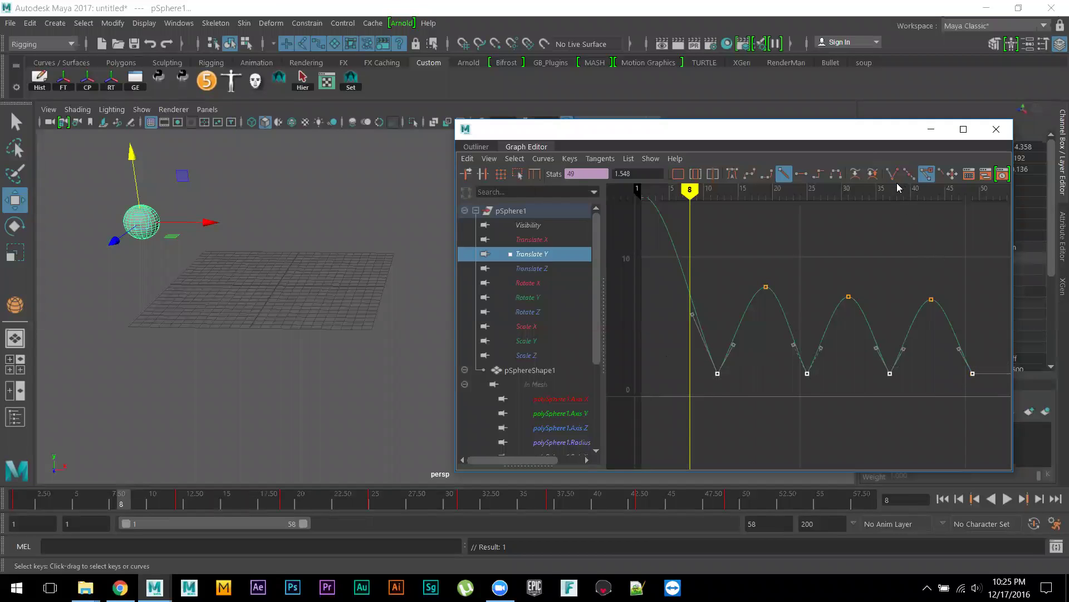
pyautogui.click(892, 176)
# Steepen the incoming and outgoing tangent handles of the Translate Y contact key at frame 12 separately to round the curve.
pyautogui.scroll(4, 824, 398)
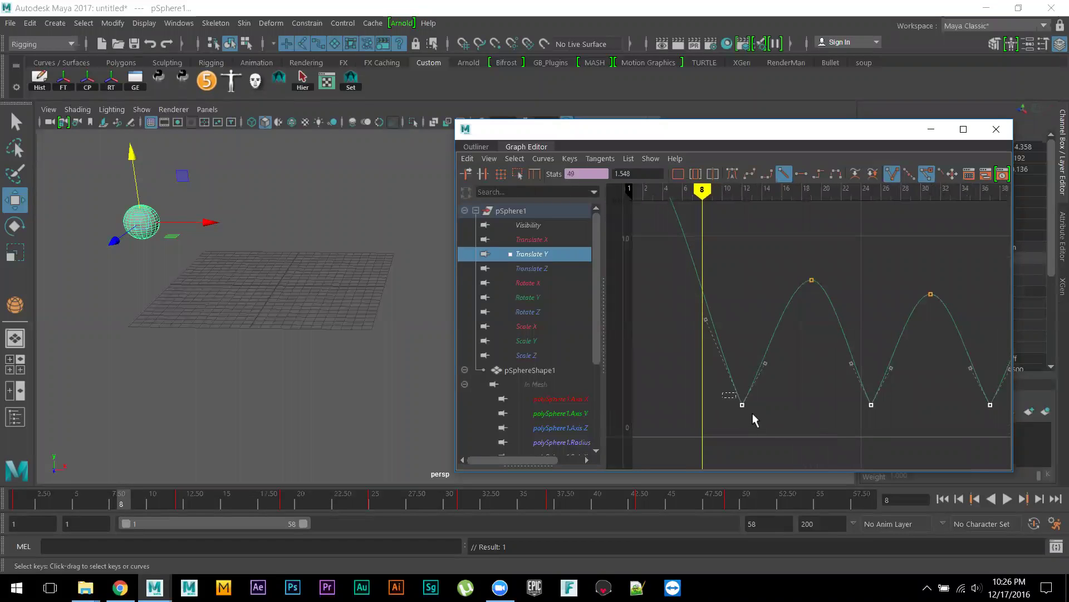
pyautogui.moveTo(727, 421); pyautogui.dragTo(743, 305)
pyautogui.moveTo(693, 347); pyautogui.dragTo(718, 334, button='middle')
pyautogui.click(765, 363)
pyautogui.moveTo(795, 389); pyautogui.dragTo(780, 367, button='middle')
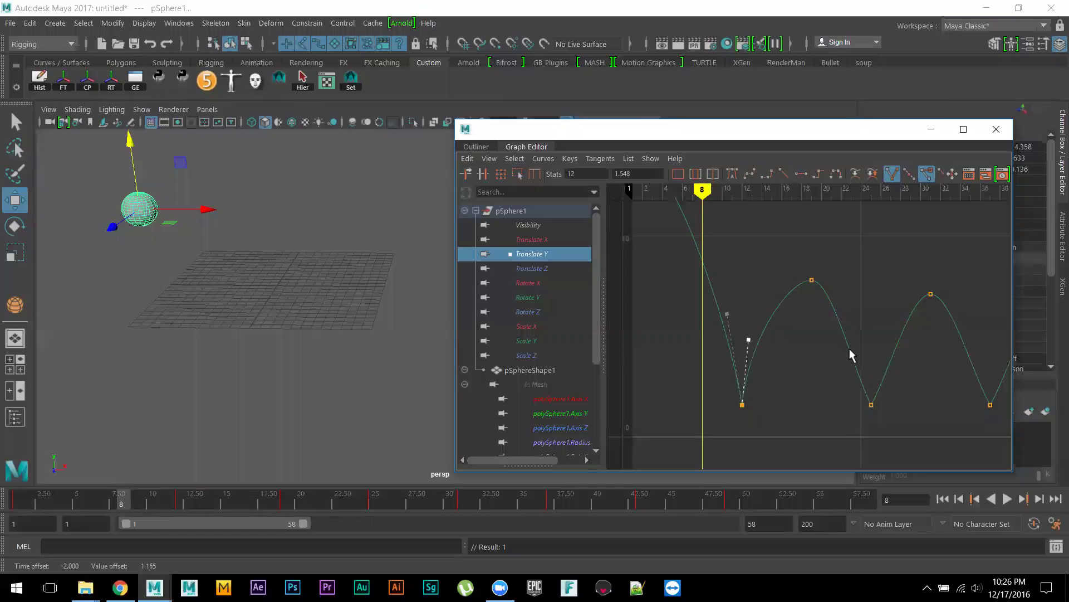
# Steepen both tangent handles of the Translate Y contact key at frame 25 so the neighbouring arcs become rounder.
pyautogui.click(871, 404)
pyautogui.moveTo(822, 343); pyautogui.dragTo(868, 385)
pyautogui.moveTo(852, 388); pyautogui.dragTo(870, 364, button='middle')
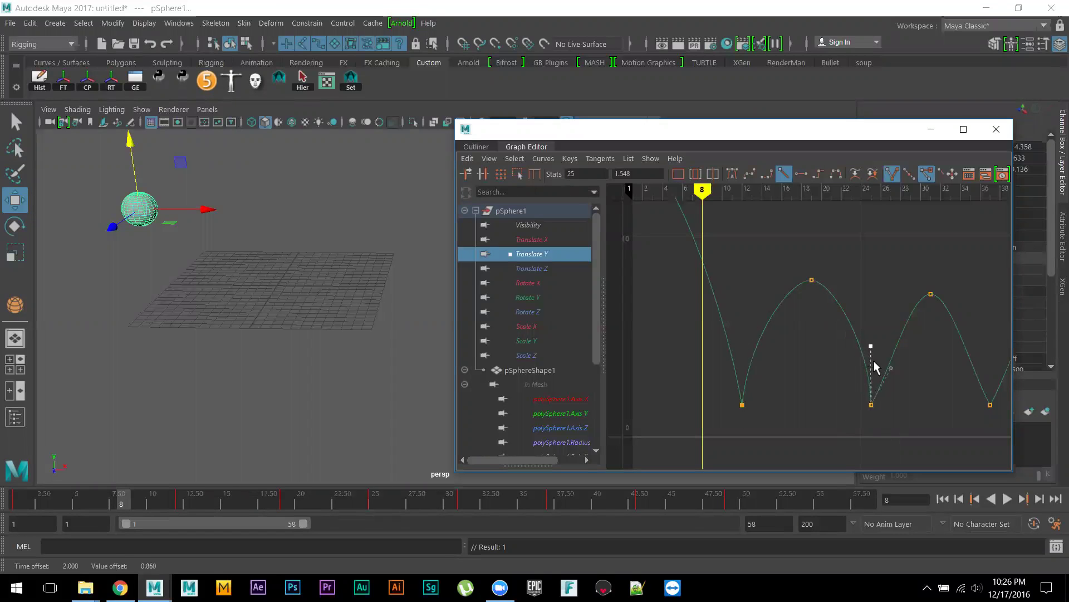
pyautogui.moveTo(912, 357); pyautogui.dragTo(891, 382)
pyautogui.moveTo(890, 382); pyautogui.dragTo(886, 366, button='middle')
# Steepen both tangent handles of the Translate Y contact key at frame 37 to match the earlier contacts.
pyautogui.keyDown('alt'); pyautogui.moveTo(936, 414); pyautogui.dragTo(833, 396, button='right'); pyautogui.keyUp('alt')
pyautogui.click(820, 359)
pyautogui.keyDown('alt'); pyautogui.moveTo(794, 366); pyautogui.dragTo(818, 383, button='right'); pyautogui.keyUp('alt')
pyautogui.moveTo(791, 328); pyautogui.dragTo(814, 357)
pyautogui.moveTo(802, 359); pyautogui.dragTo(819, 351, button='middle')
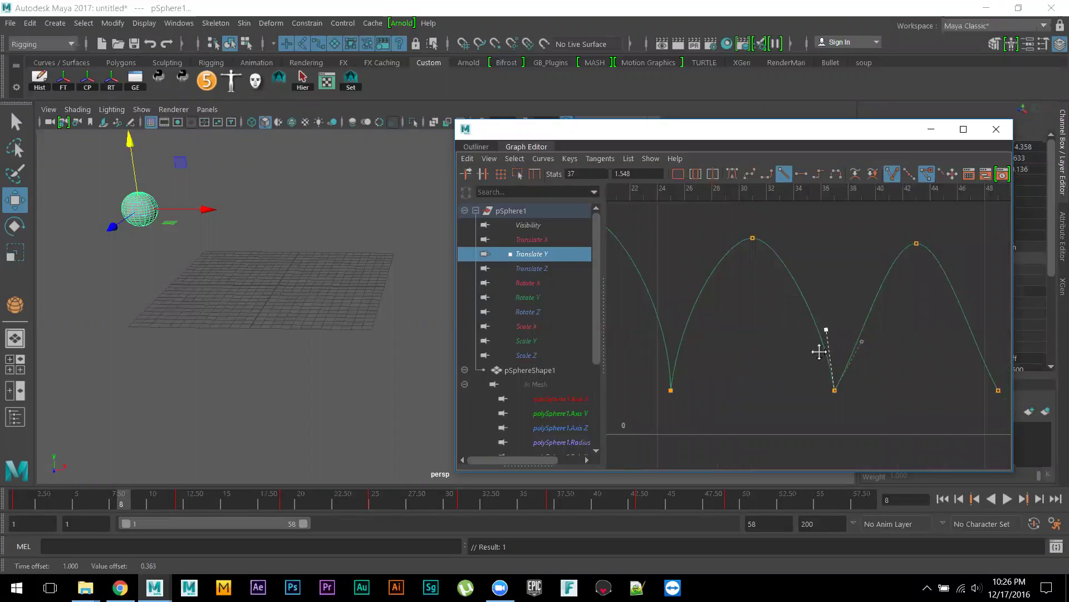
pyautogui.moveTo(857, 333); pyautogui.dragTo(881, 363)
pyautogui.moveTo(880, 363); pyautogui.dragTo(866, 346, button='middle')
# Steepen the incoming tangent handle of the last contact key at frame 49 and fit the whole curve in view.
pyautogui.keyDown('alt'); pyautogui.moveTo(904, 382); pyautogui.dragTo(876, 373, button='right'); pyautogui.keyUp('alt')
pyautogui.moveTo(950, 400); pyautogui.dragTo(914, 351)
pyautogui.moveTo(914, 351); pyautogui.dragTo(938, 395, button='middle')
pyautogui.press('a')
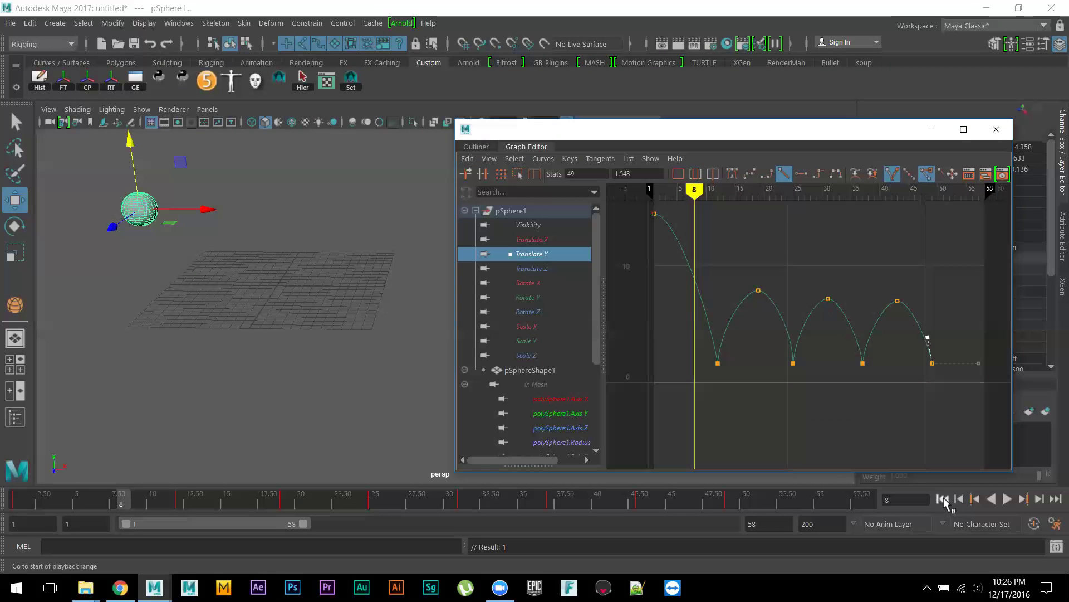
# Play the animation from the first frame to check the rounded bounce arcs.
pyautogui.click(943, 498)
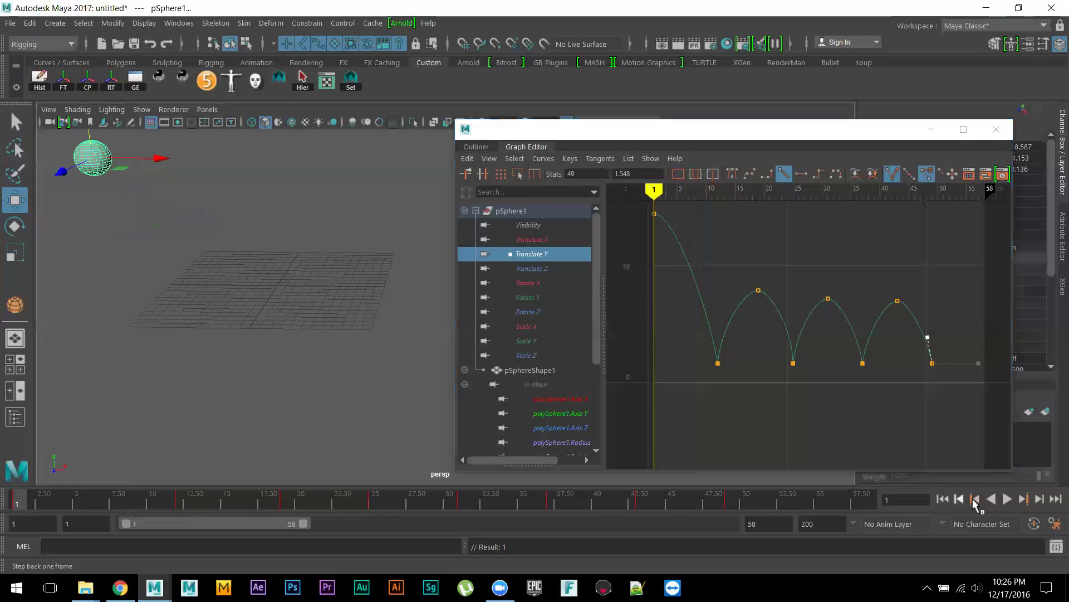
pyautogui.click(1008, 499)
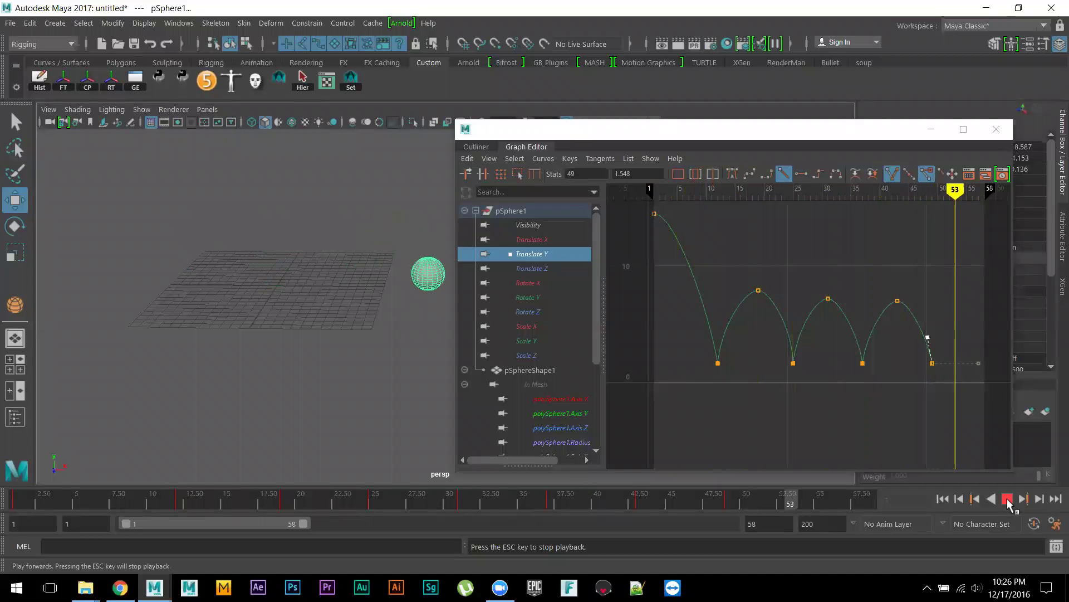
pyautogui.click(1008, 499)
# Lower the Translate Y peaks at frames 31 and 43 progressively, bringing the frame 43 peak to about 5.
pyautogui.scroll(3, 790, 355)
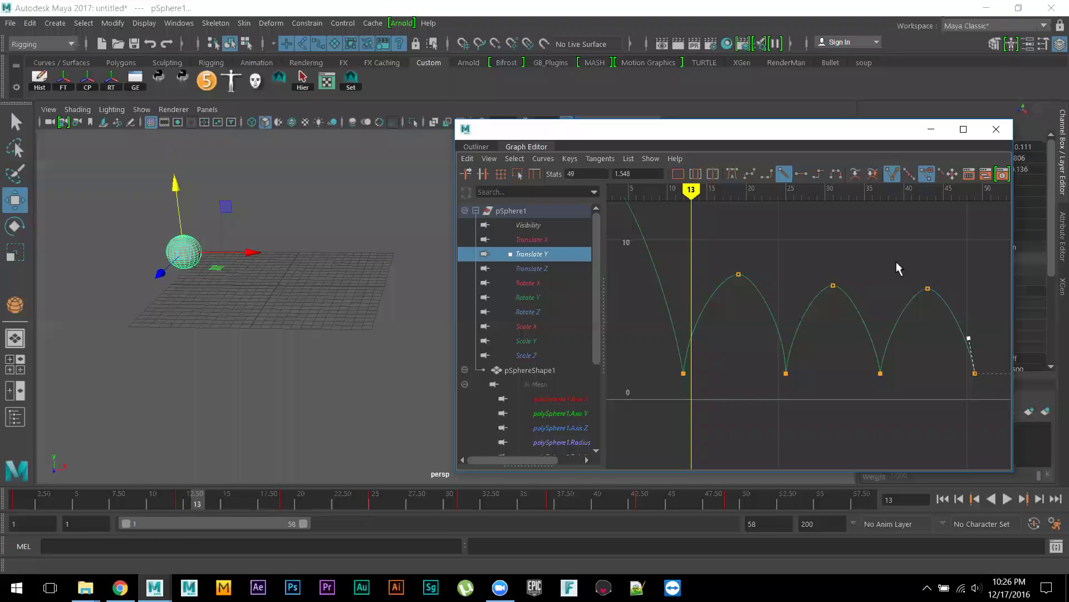
pyautogui.moveTo(807, 262); pyautogui.dragTo(845, 298)
pyautogui.keyDown('shift'); pyautogui.moveTo(834, 297); pyautogui.dragTo(834, 313, button='middle'); pyautogui.keyUp('shift')
pyautogui.moveTo(951, 308); pyautogui.dragTo(950, 308)
pyautogui.keyDown('shift'); pyautogui.moveTo(934, 306); pyautogui.dragTo(938, 338, button='middle'); pyautogui.keyUp('shift')
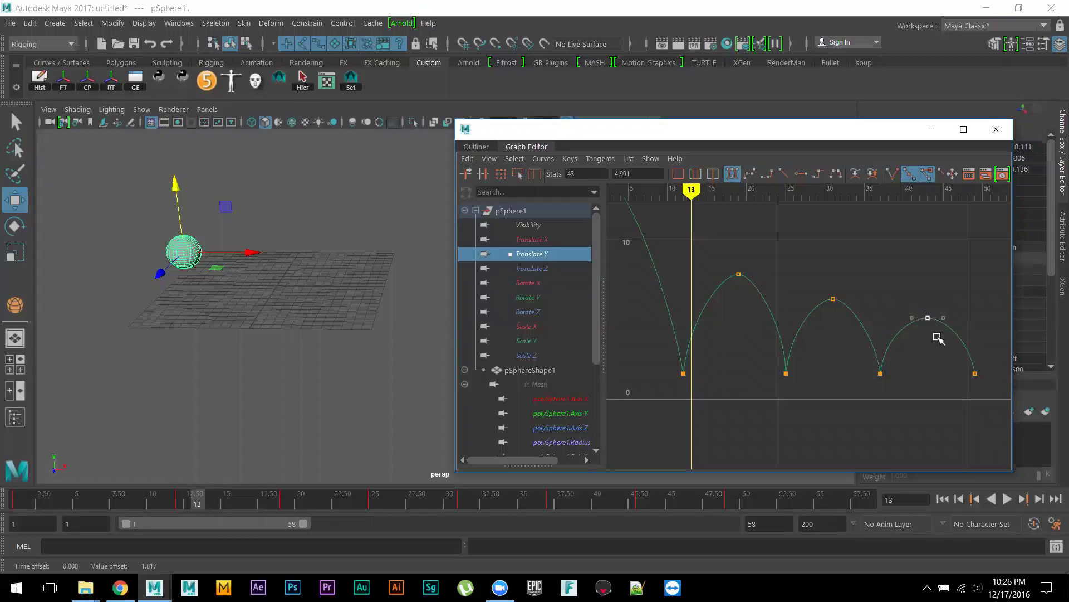
# Shift the last Translate Y peak and contact two frames earlier, to contact at frame 47, and recentre the peak at frame 42.
pyautogui.keyDown('alt'); pyautogui.moveTo(887, 316); pyautogui.dragTo(893, 351, button='right'); pyautogui.keyUp('alt')
pyautogui.moveTo(952, 334); pyautogui.dragTo(921, 383)
pyautogui.moveTo(965, 285); pyautogui.dragTo(897, 383)
pyautogui.keyDown('shift'); pyautogui.moveTo(933, 395); pyautogui.dragTo(922, 395, button='middle'); pyautogui.keyUp('shift')
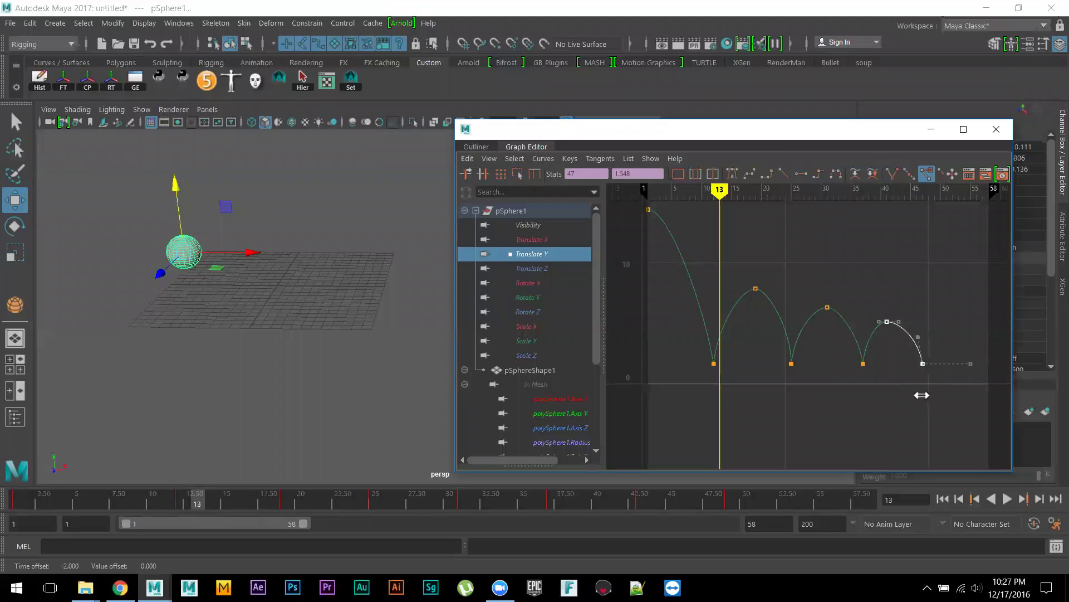
pyautogui.moveTo(887, 331); pyautogui.dragTo(884, 335)
pyautogui.moveTo(884, 335); pyautogui.dragTo(889, 336, button='middle')
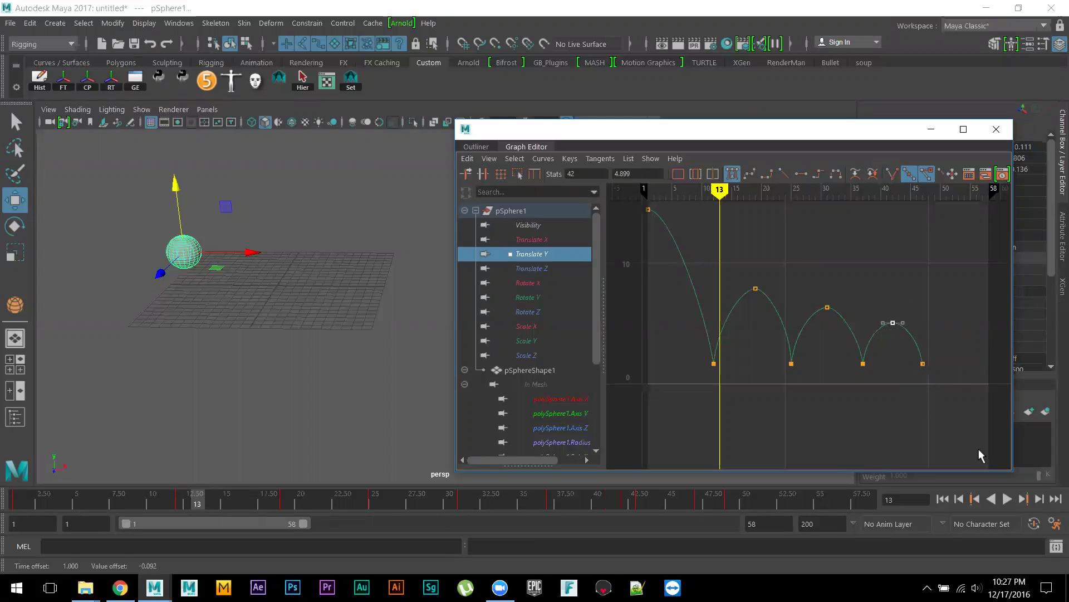
# Play the decaying bounce from the first frame while viewing the ball from a lower side angle.
pyautogui.click(941, 499)
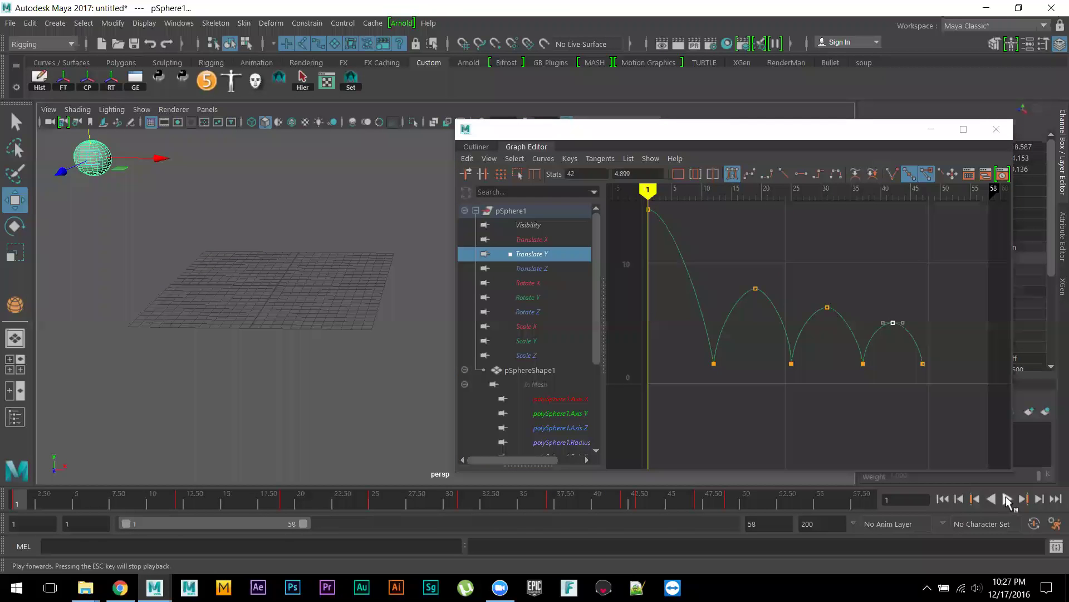
pyautogui.click(1008, 500)
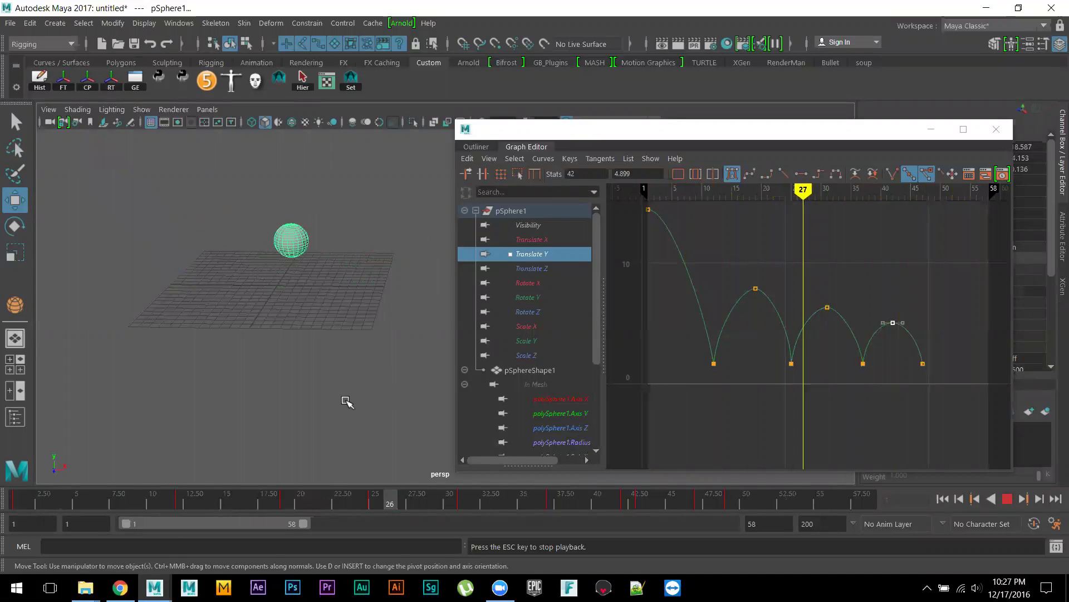
pyautogui.keyDown('alt'); pyautogui.moveTo(328, 375); pyautogui.dragTo(313, 347); pyautogui.keyUp('alt')
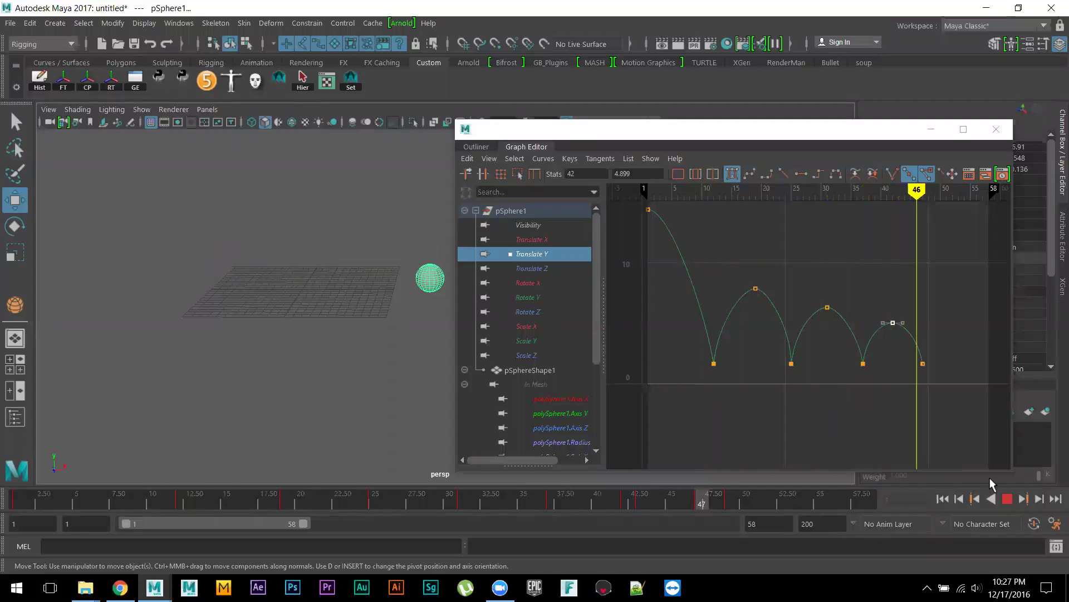
pyautogui.click(1007, 498)
pyautogui.keyDown('alt'); pyautogui.moveTo(311, 368); pyautogui.dragTo(401, 336); pyautogui.keyUp('alt')
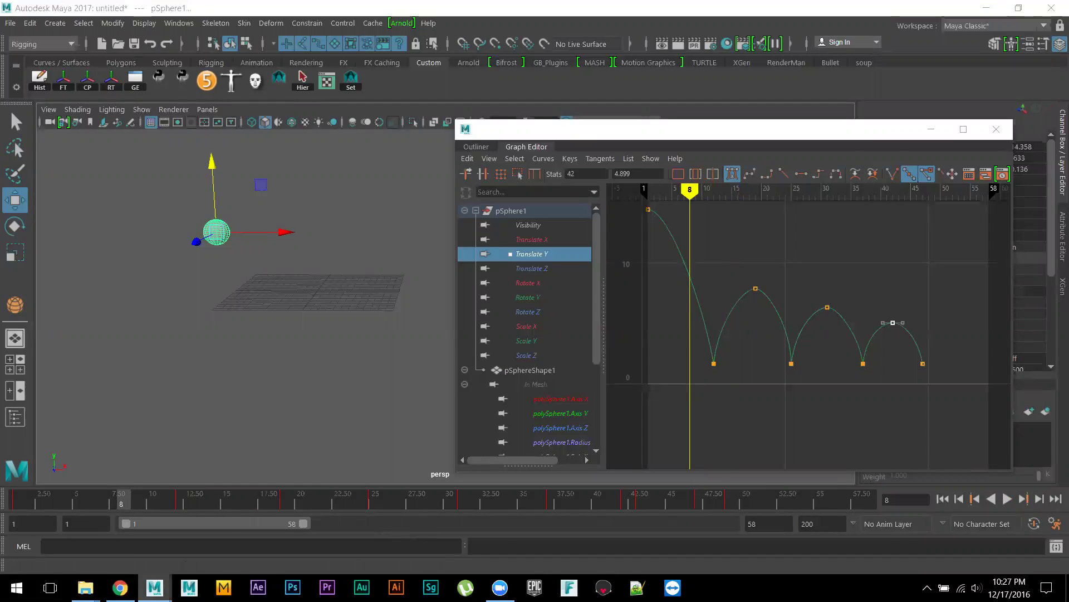
# Open the lesson video on graph keys and tangents from the 01_Animation Principle folder in VLC, skim it and pause it.
pyautogui.moveTo(85, 587)
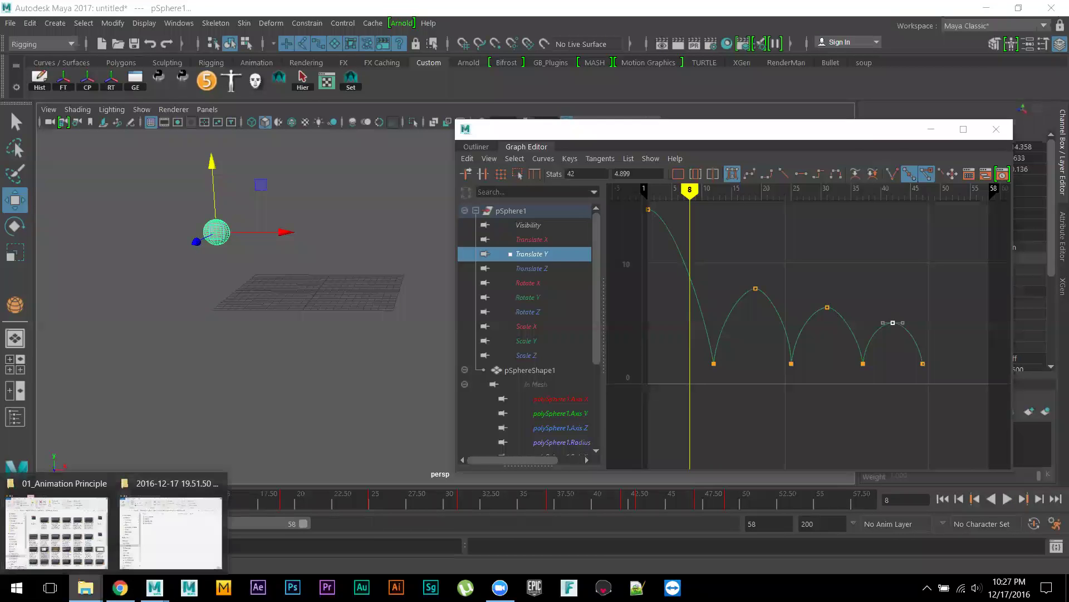
pyautogui.click(99, 528)
pyautogui.doubleClick(776, 208)
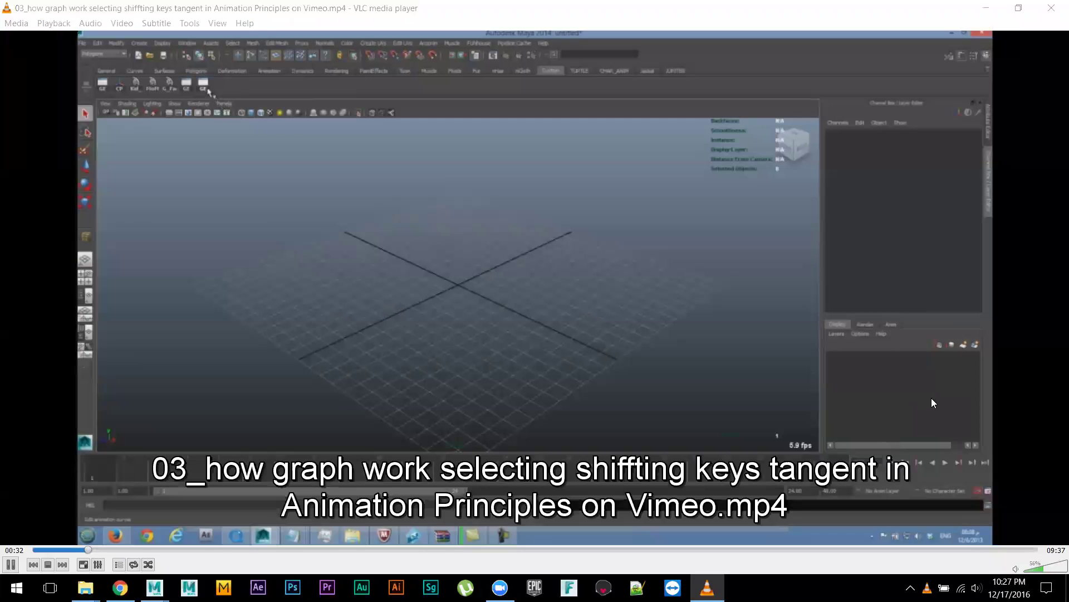
pyautogui.click(55, 550)
pyautogui.click(45, 549)
pyautogui.moveTo(47, 551); pyautogui.dragTo(229, 554)
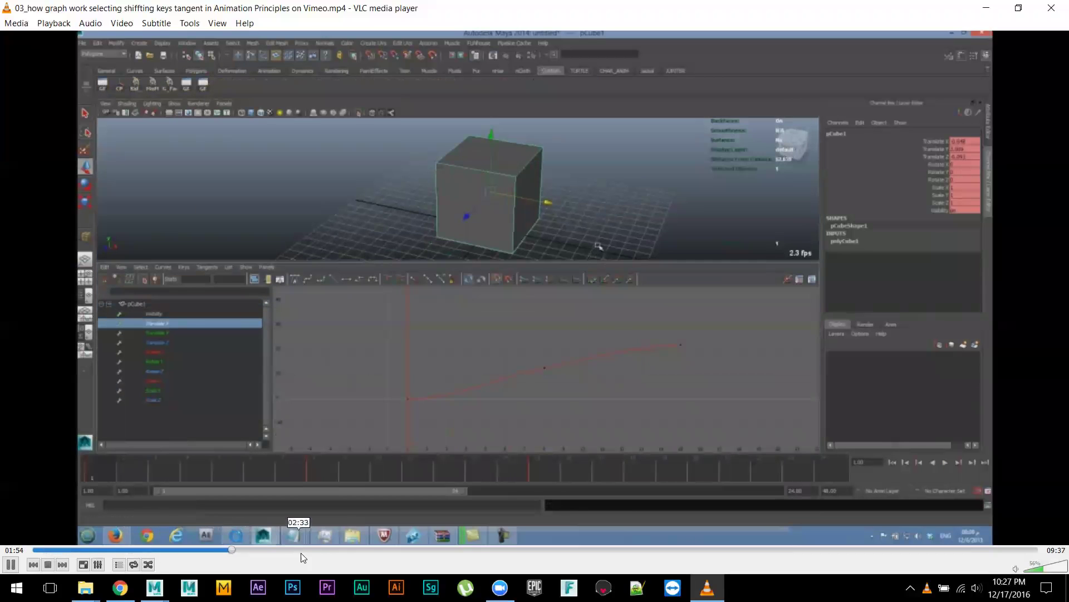
pyautogui.moveTo(304, 554); pyautogui.dragTo(472, 551)
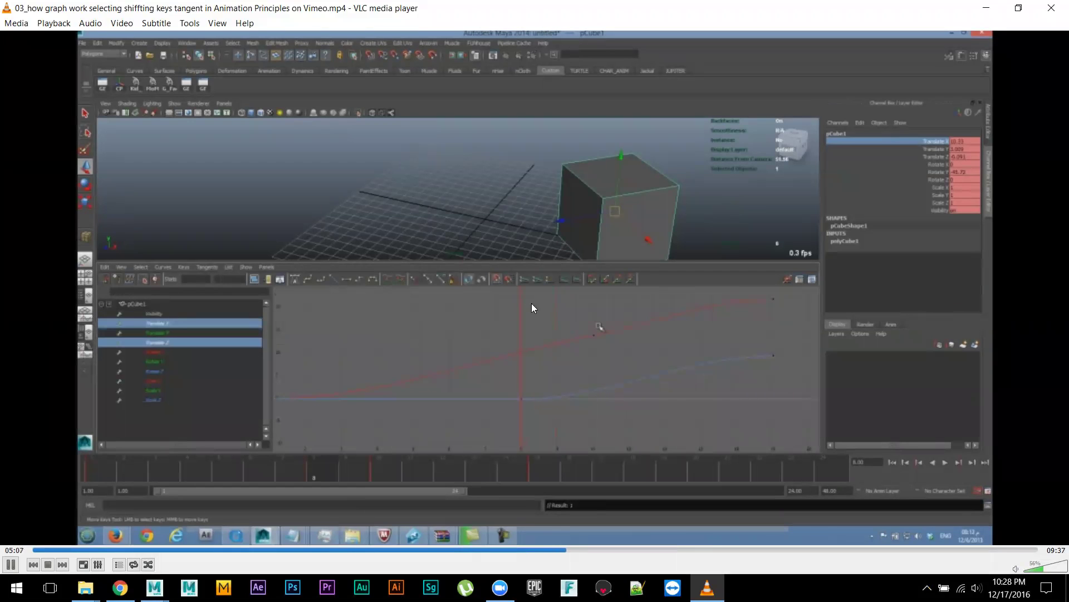
pyautogui.click(10, 565)
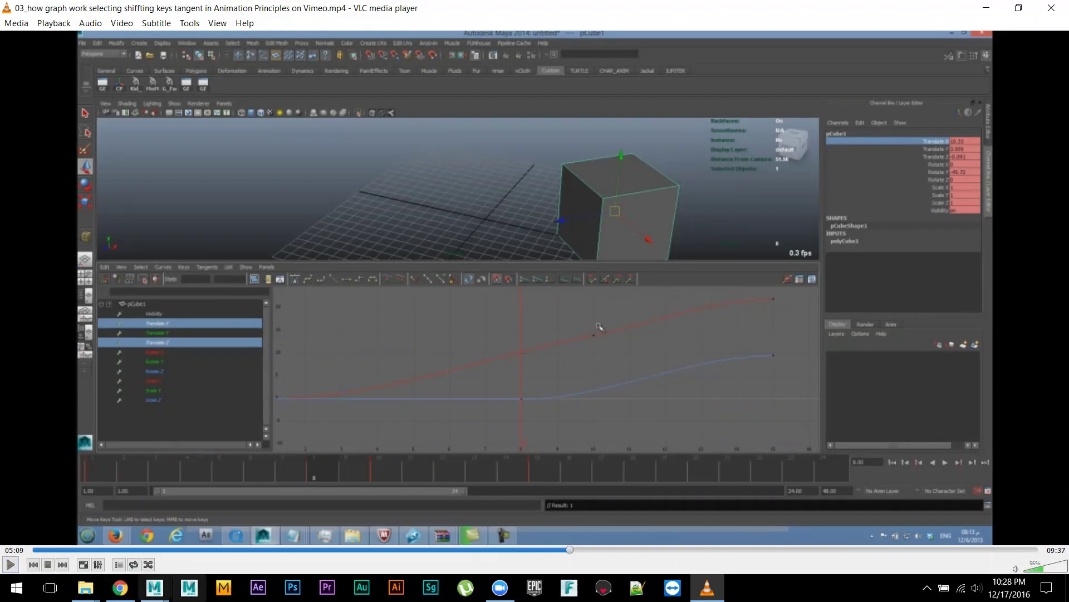
# Switch back to Maya, extend the playback range to frame 73 and go to frame 56.
pyautogui.moveTo(154, 588)
pyautogui.click(180, 563)
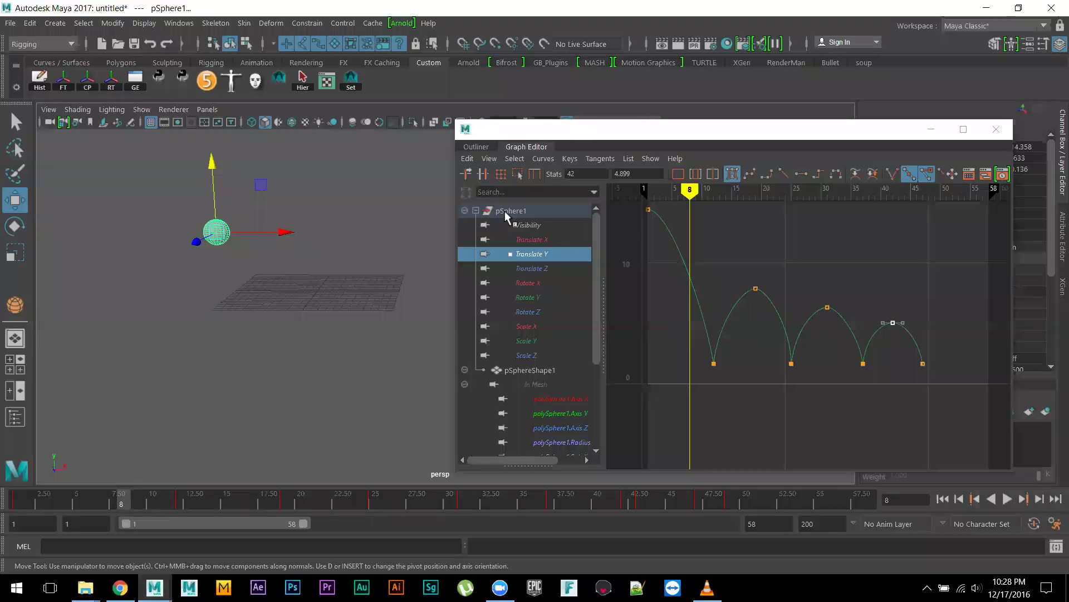
pyautogui.keyDown('alt'); pyautogui.moveTo(275, 338); pyautogui.dragTo(319, 407); pyautogui.keyUp('alt')
pyautogui.moveTo(303, 524); pyautogui.dragTo(348, 524)
pyautogui.moveTo(94, 502); pyautogui.dragTo(666, 511)
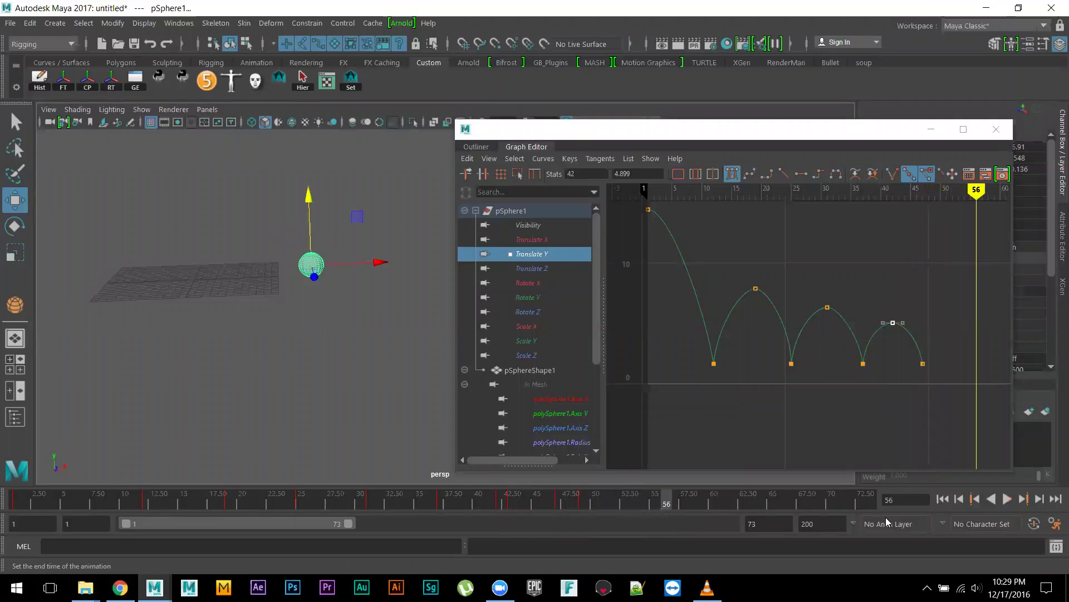
# Turn on auto keyframe and move the ball farther forward along X at frame 56.
pyautogui.click(1035, 524)
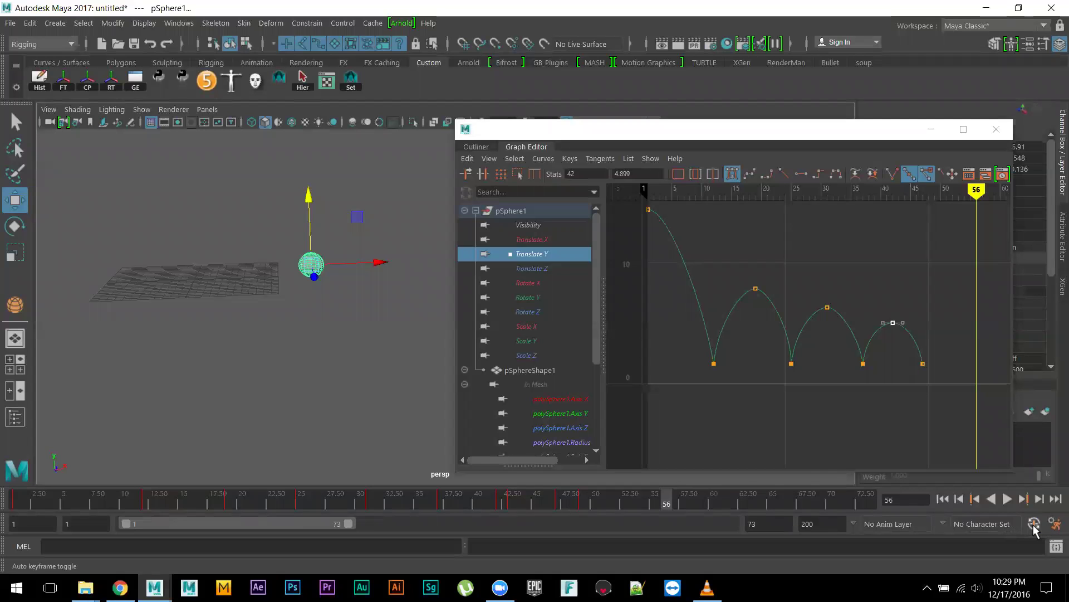
pyautogui.keyDown('alt'); pyautogui.moveTo(349, 348); pyautogui.dragTo(306, 361, button='middle'); pyautogui.keyUp('alt')
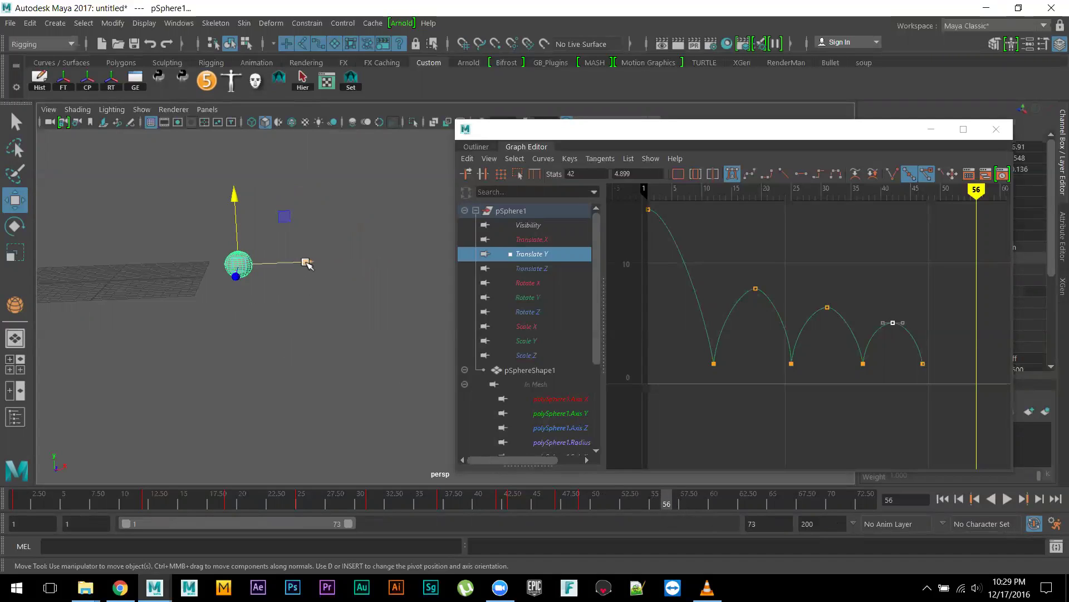
pyautogui.moveTo(306, 263); pyautogui.dragTo(337, 263)
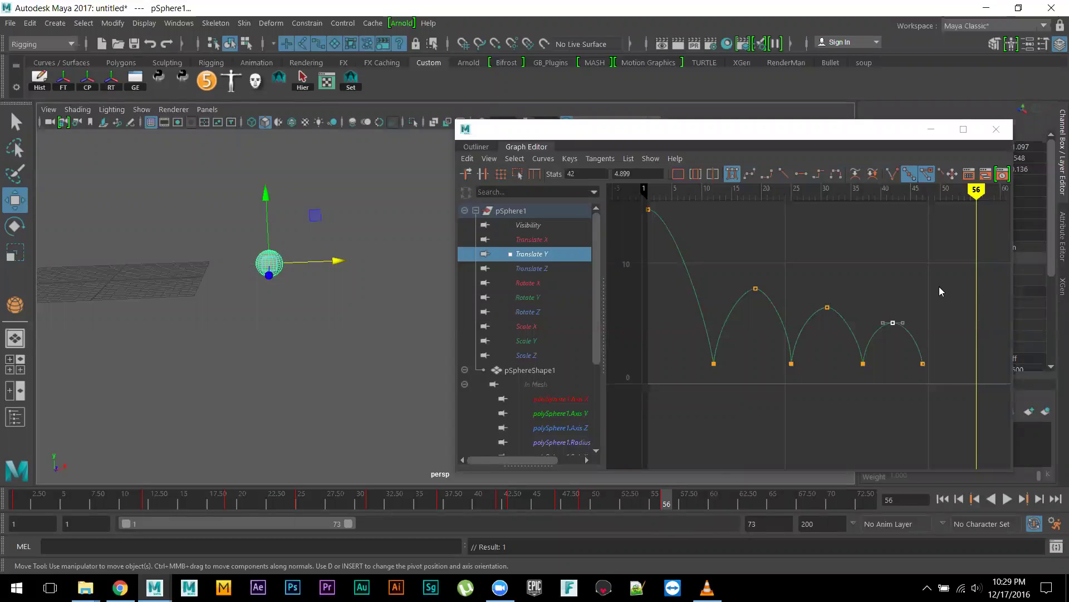
# Reselect the sphere to display all its animation curves in the Graph Editor.
pyautogui.keyDown('alt'); pyautogui.moveTo(891, 376); pyautogui.dragTo(847, 322, button='middle'); pyautogui.keyUp('alt')
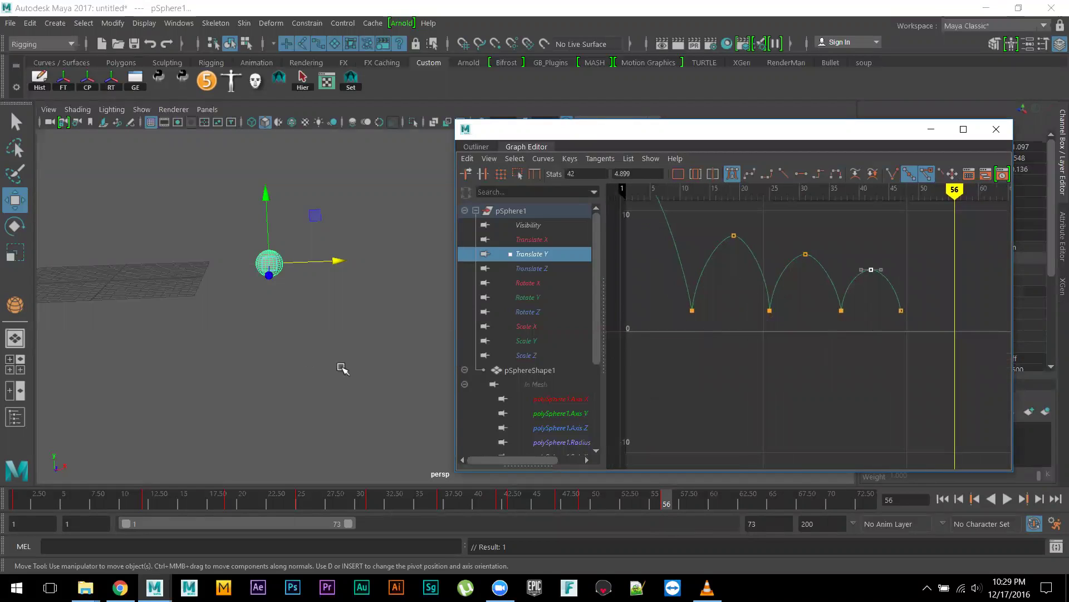
pyautogui.click(280, 292)
pyautogui.click(261, 262)
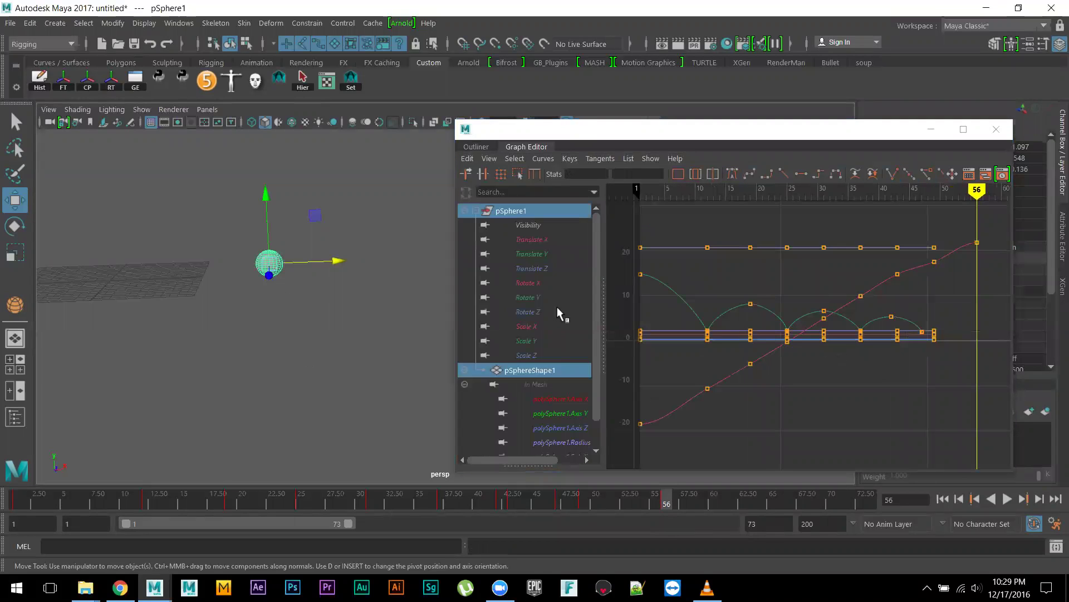
# Isolate the Translate Y curve, raise the ball at frame 52 and set a key there for another bounce peak.
pyautogui.click(532, 240)
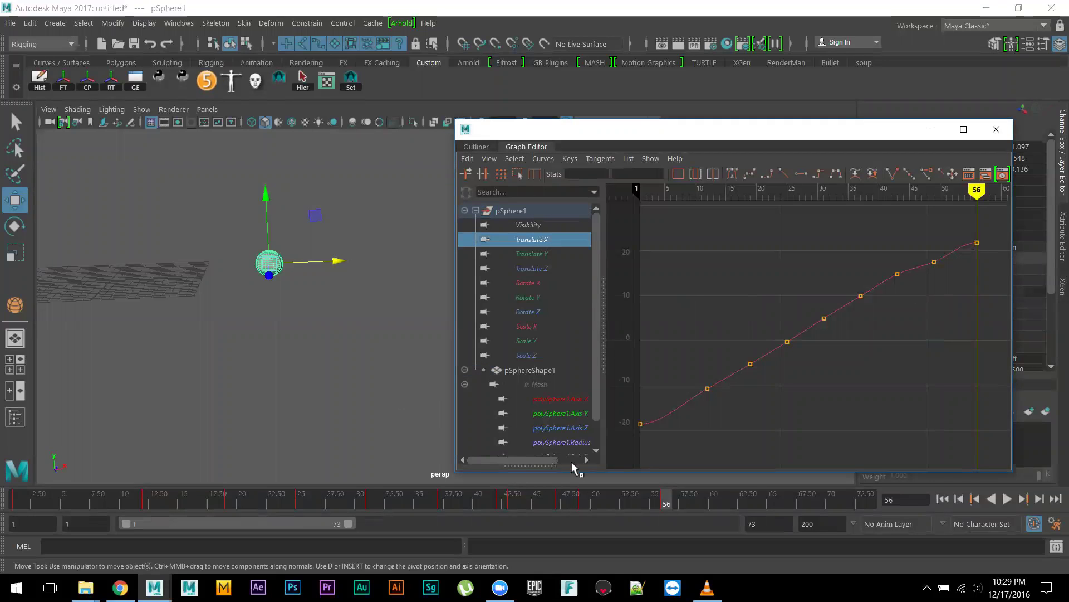
pyautogui.moveTo(559, 504); pyautogui.dragTo(615, 528)
pyautogui.click(541, 255)
pyautogui.scroll(2, 878, 334)
pyautogui.keyDown('alt'); pyautogui.moveTo(879, 334); pyautogui.dragTo(787, 306, button='middle'); pyautogui.keyUp('alt')
pyautogui.scroll(3, 779, 365)
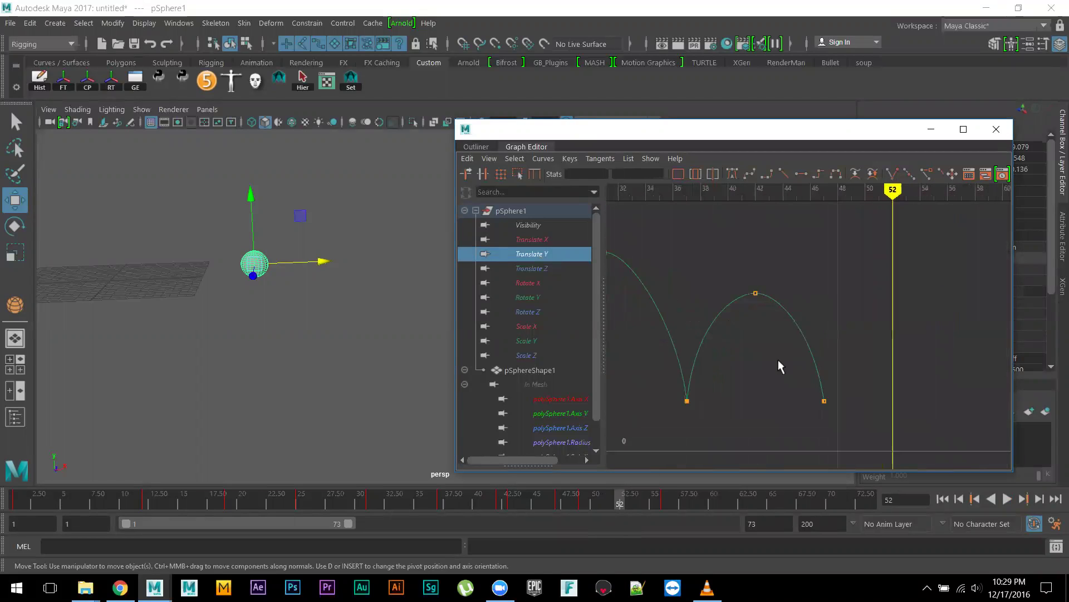
pyautogui.moveTo(600, 502); pyautogui.dragTo(617, 499)
pyautogui.moveTo(252, 202); pyautogui.dragTo(252, 185)
pyautogui.press('s')
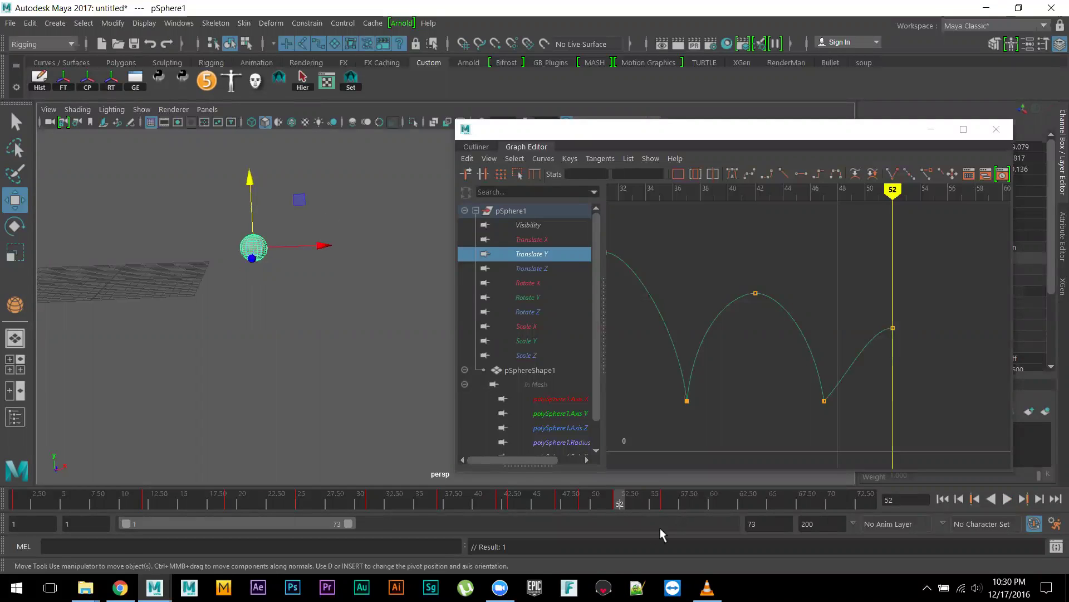
# Go to frame 56, lower the ball toward the ground and key it as the next contact.
pyautogui.moveTo(623, 497); pyautogui.dragTo(672, 505)
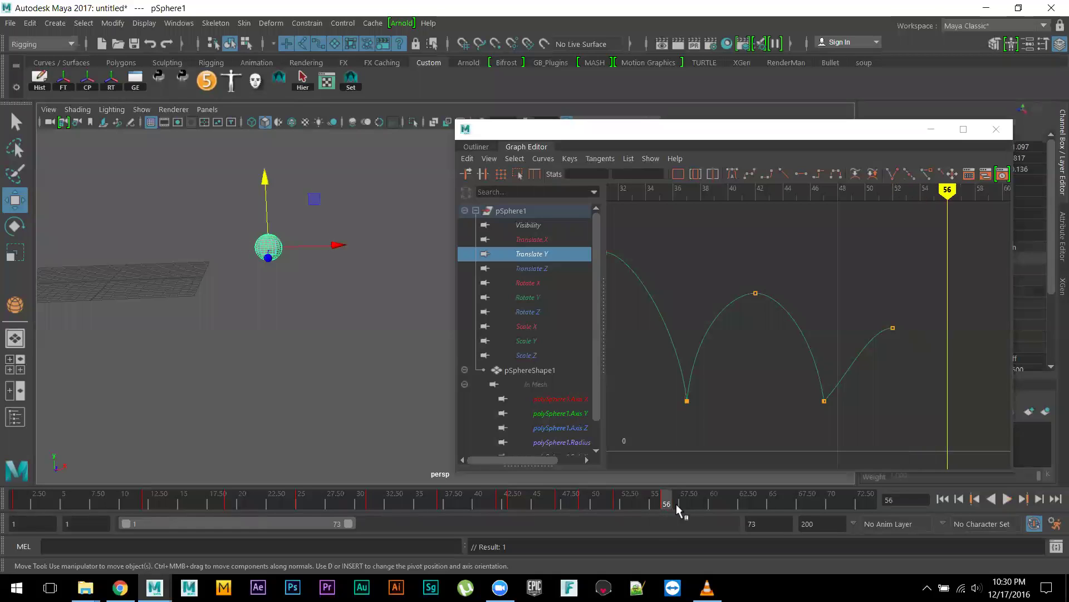
pyautogui.moveTo(266, 177); pyautogui.dragTo(270, 199)
pyautogui.press('s')
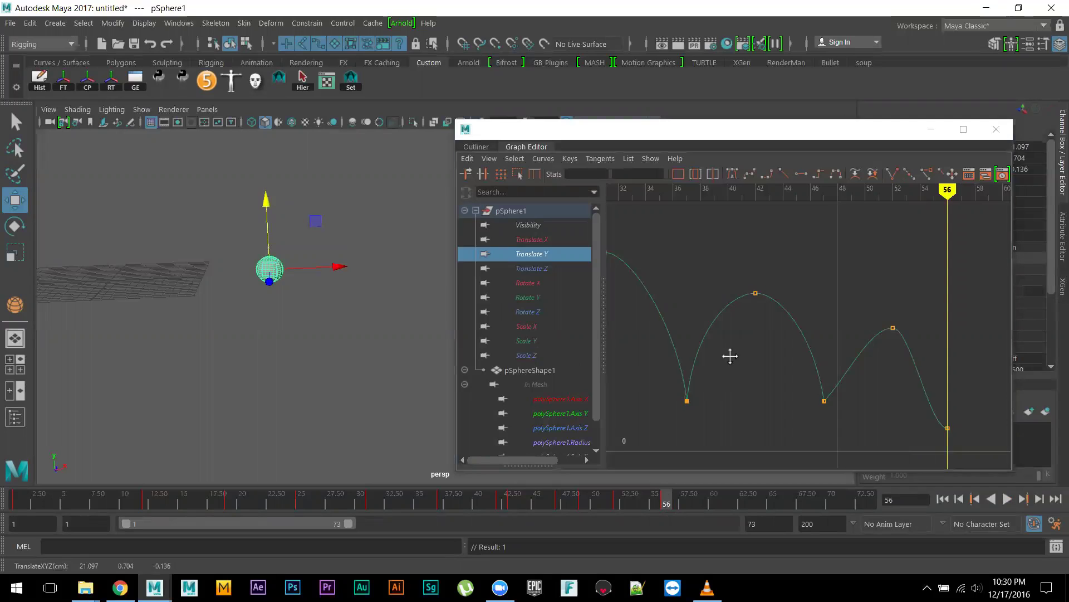
# Set the frame 56 Translate Y key's value to 1.548 to match the contact key at frame 47.
pyautogui.keyDown('alt'); pyautogui.moveTo(728, 356); pyautogui.dragTo(688, 298, button='middle'); pyautogui.keyUp('alt')
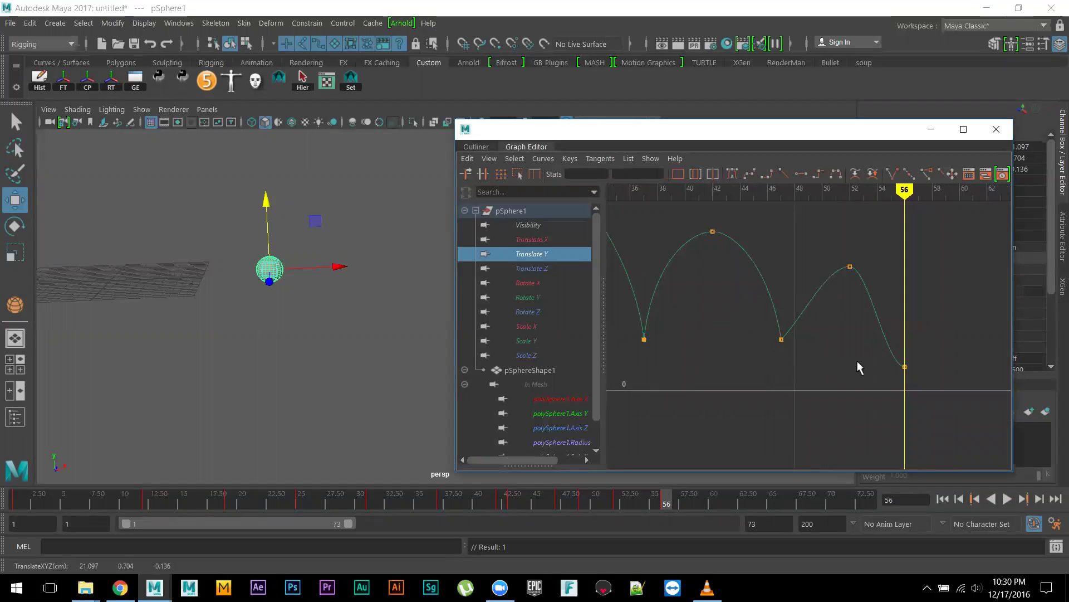
pyautogui.moveTo(924, 382); pyautogui.dragTo(922, 382)
pyautogui.keyDown('shift'); pyautogui.moveTo(896, 370); pyautogui.dragTo(897, 348, button='middle'); pyautogui.keyUp('shift')
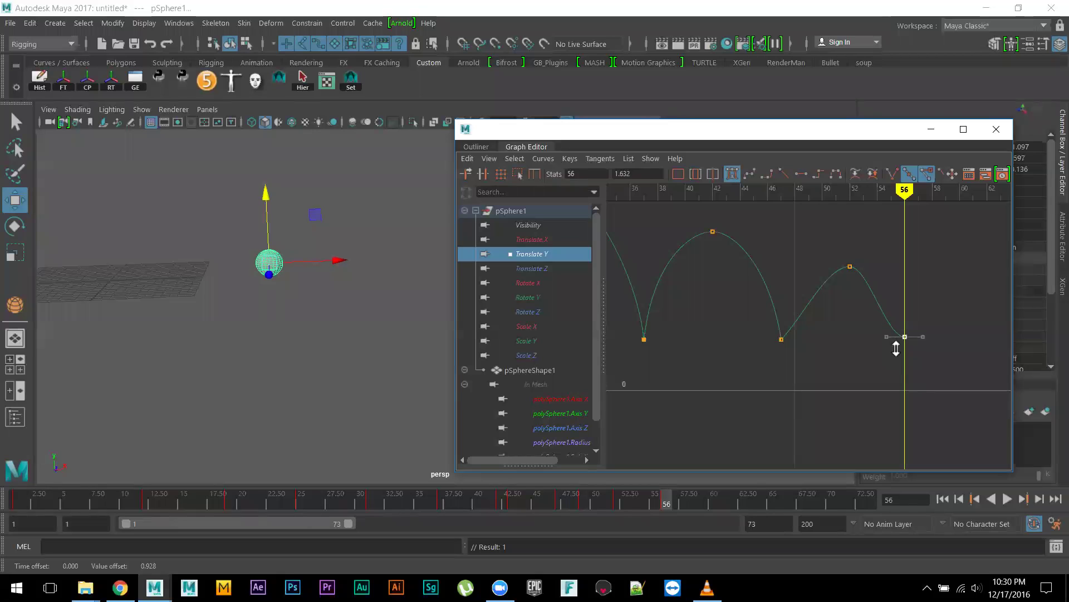
pyautogui.moveTo(811, 357); pyautogui.dragTo(805, 352)
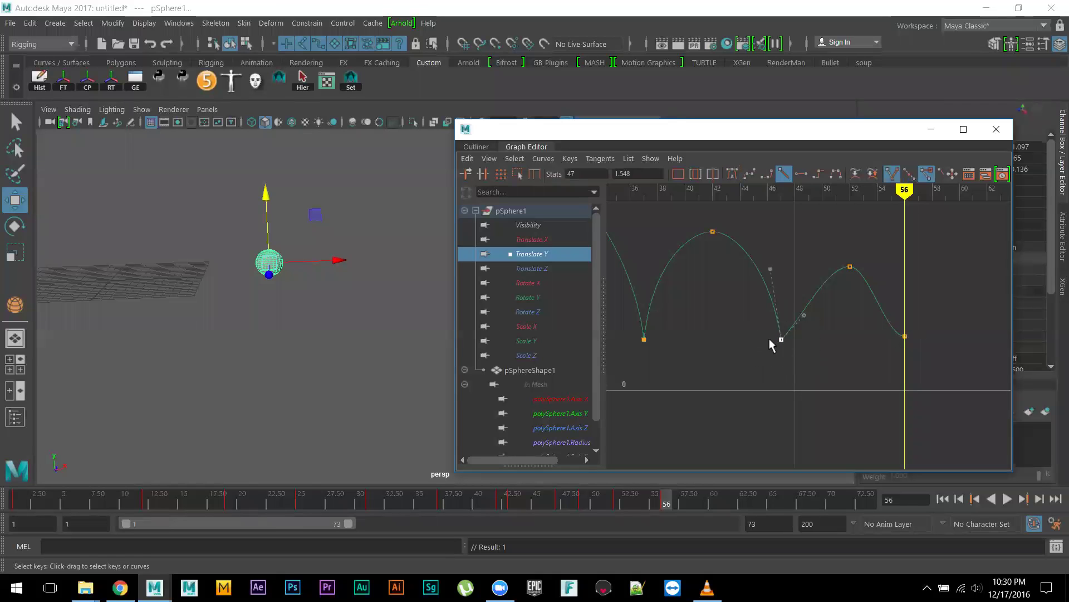
pyautogui.click(640, 174)
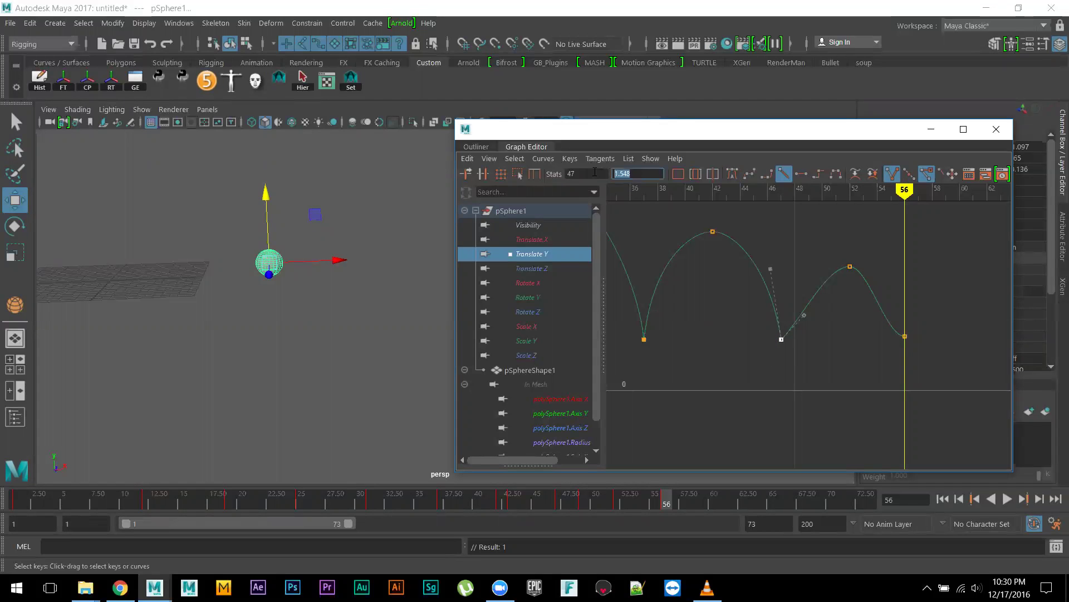
pyautogui.moveTo(941, 336); pyautogui.dragTo(870, 362)
pyautogui.doubleClick(639, 174)
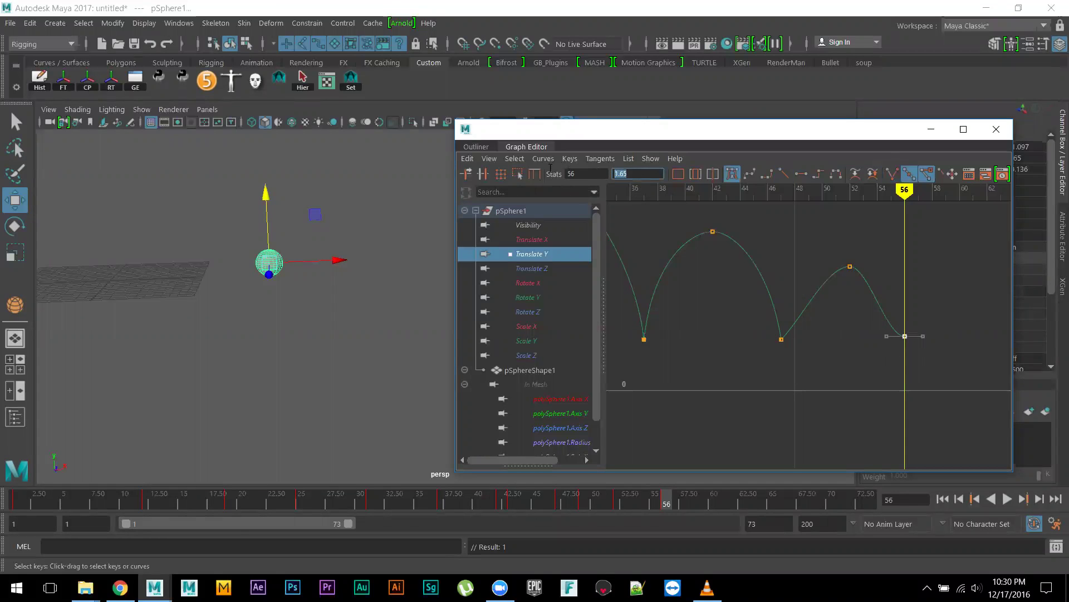
pyautogui.write('1.548')
pyautogui.press('Return')
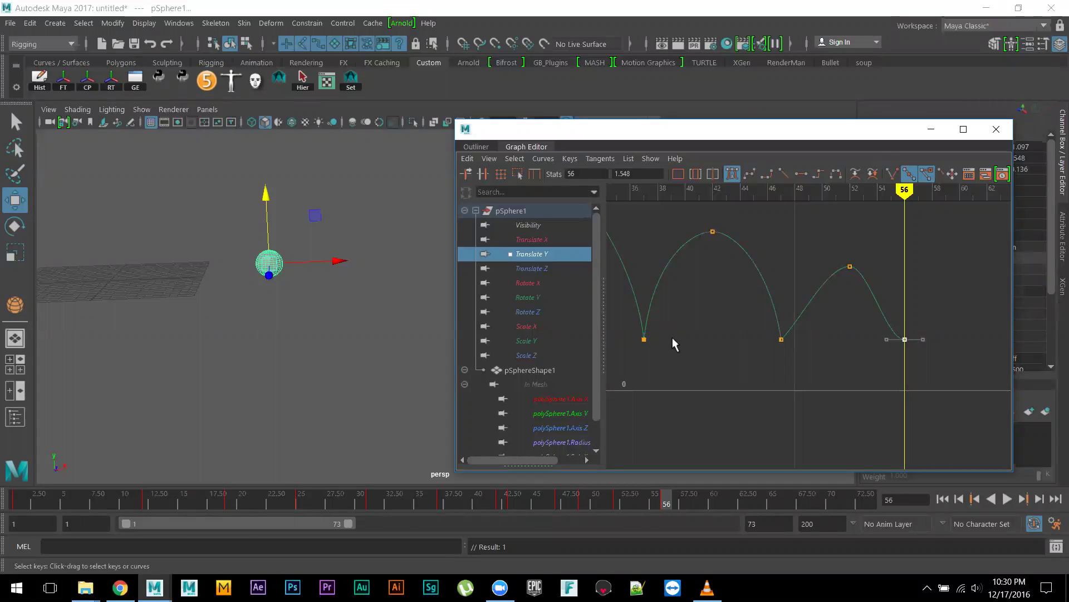
# Tilt the incoming tangent of the frame 56 contact key steeper and play back the bounce.
pyautogui.keyDown('alt'); pyautogui.moveTo(757, 341); pyautogui.dragTo(770, 339, button='middle'); pyautogui.keyUp('alt')
pyautogui.keyDown('alt'); pyautogui.moveTo(868, 350); pyautogui.dragTo(869, 360, button='right'); pyautogui.keyUp('alt')
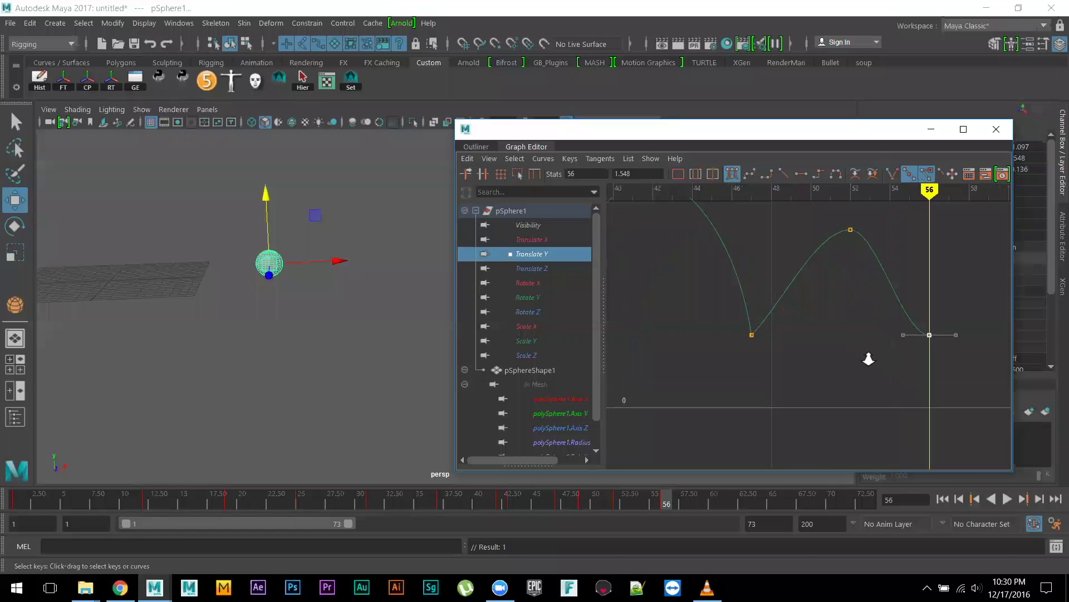
pyautogui.moveTo(897, 366); pyautogui.dragTo(891, 342, button='middle')
pyautogui.moveTo(439, 500)
pyautogui.mouseDown()
pyautogui.moveTo(414, 496)
pyautogui.moveTo(430, 502)
pyautogui.mouseUp()
pyautogui.hotkey('alt', 'v')
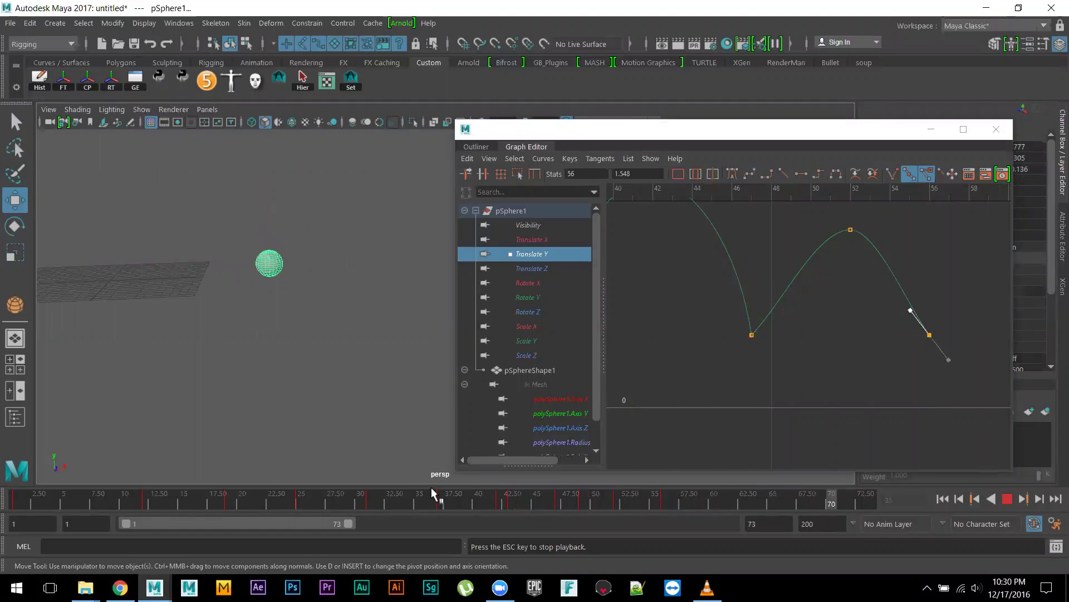
pyautogui.press('Escape')
# Move the ball farther along X at frame 63, key it there, and play back the animation.
pyautogui.moveTo(538, 492); pyautogui.dragTo(753, 507)
pyautogui.moveTo(335, 269); pyautogui.dragTo(387, 275)
pyautogui.press('s')
pyautogui.moveTo(513, 504); pyautogui.dragTo(431, 494)
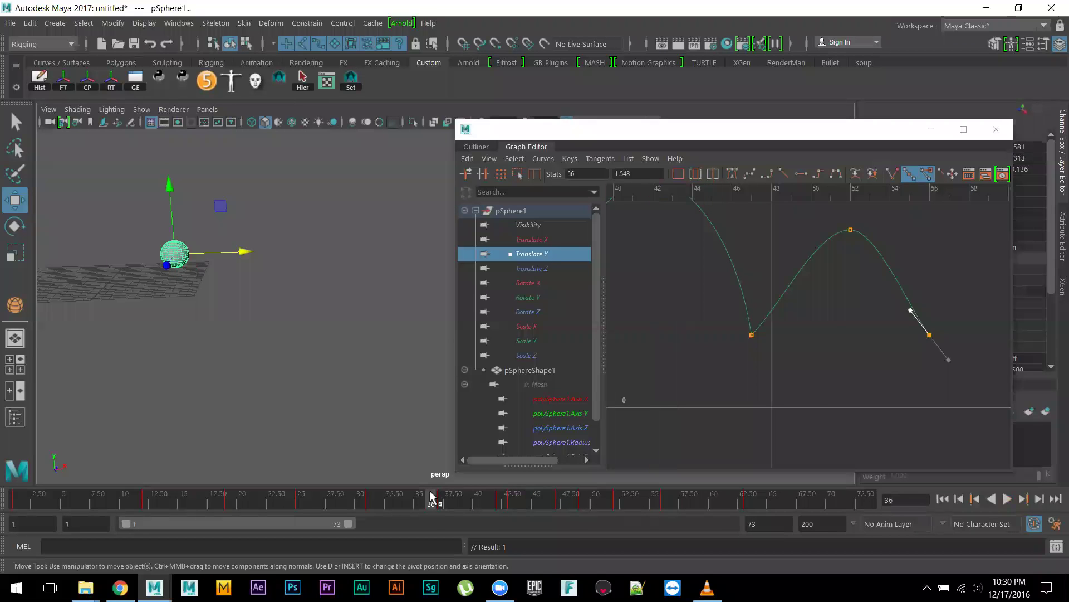
pyautogui.hotkey('alt', 'v')
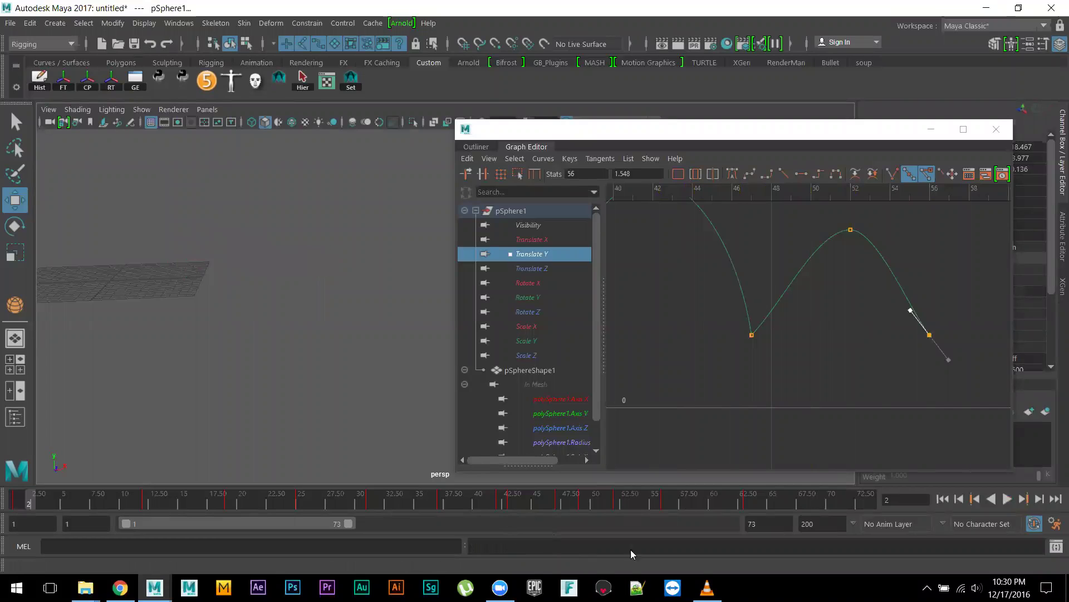
pyautogui.moveTo(489, 497); pyautogui.dragTo(714, 503)
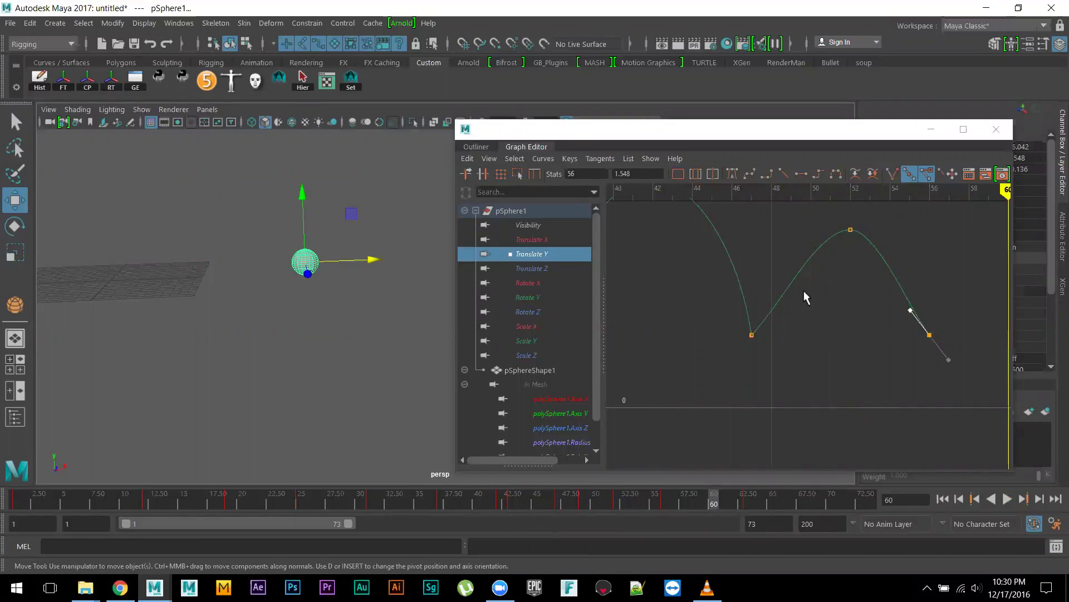
# Choose the Translate X channel and play back the end of the ball's travel.
pyautogui.click(529, 239)
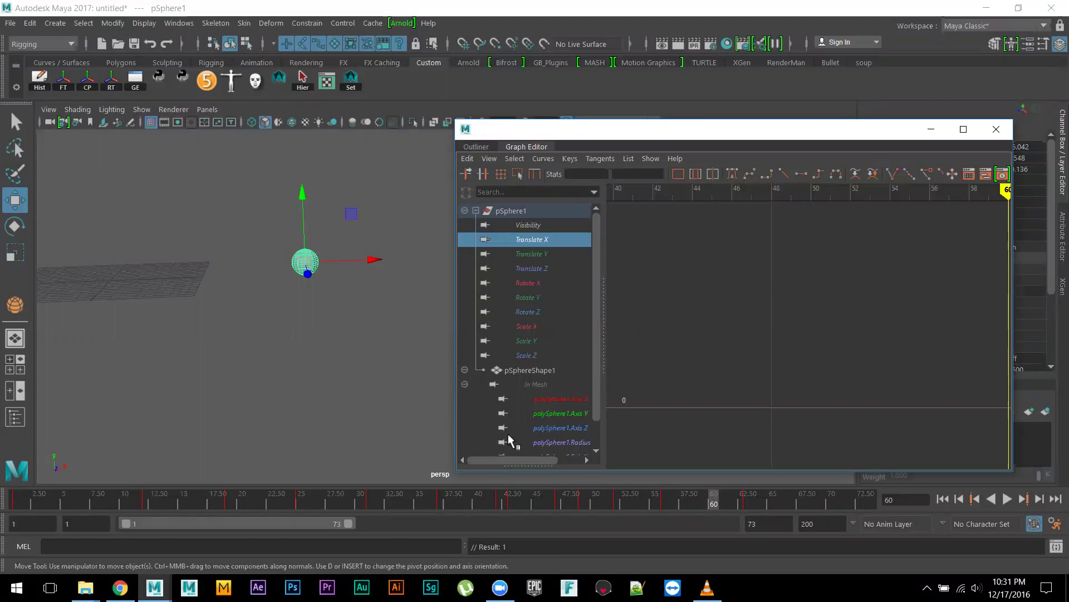
pyautogui.hotkey('alt', 'v')
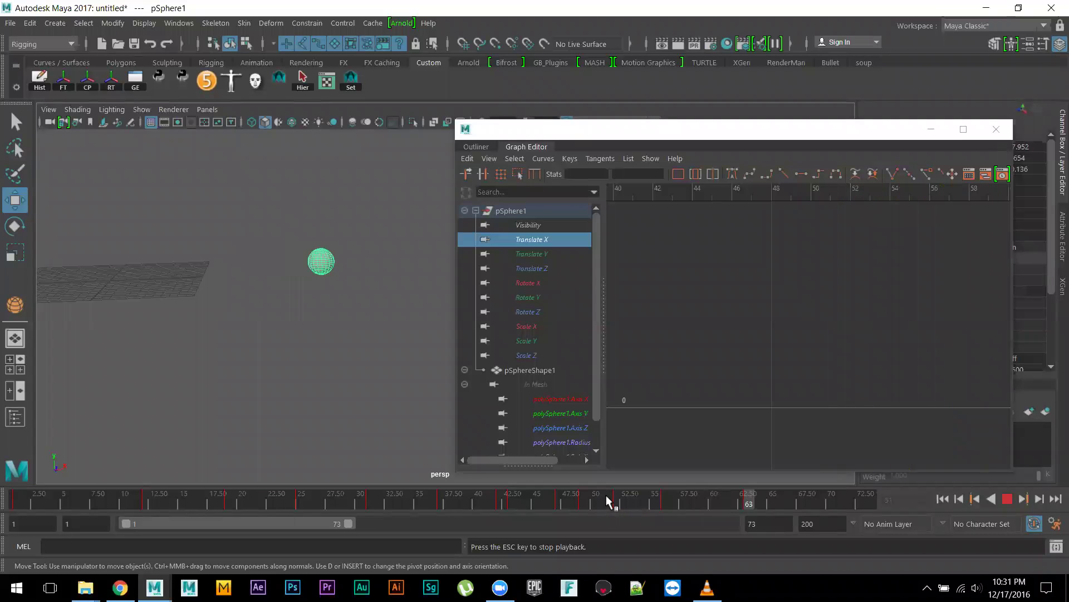
pyautogui.click(385, 500)
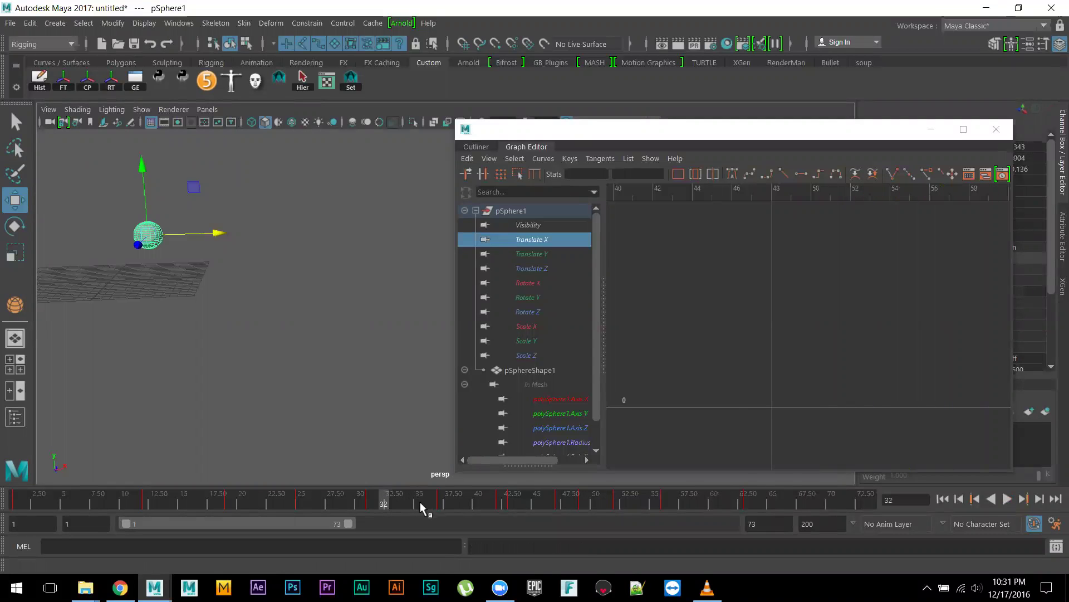
pyautogui.hotkey('alt', 'v')
pyautogui.hotkey('alt', 'v')
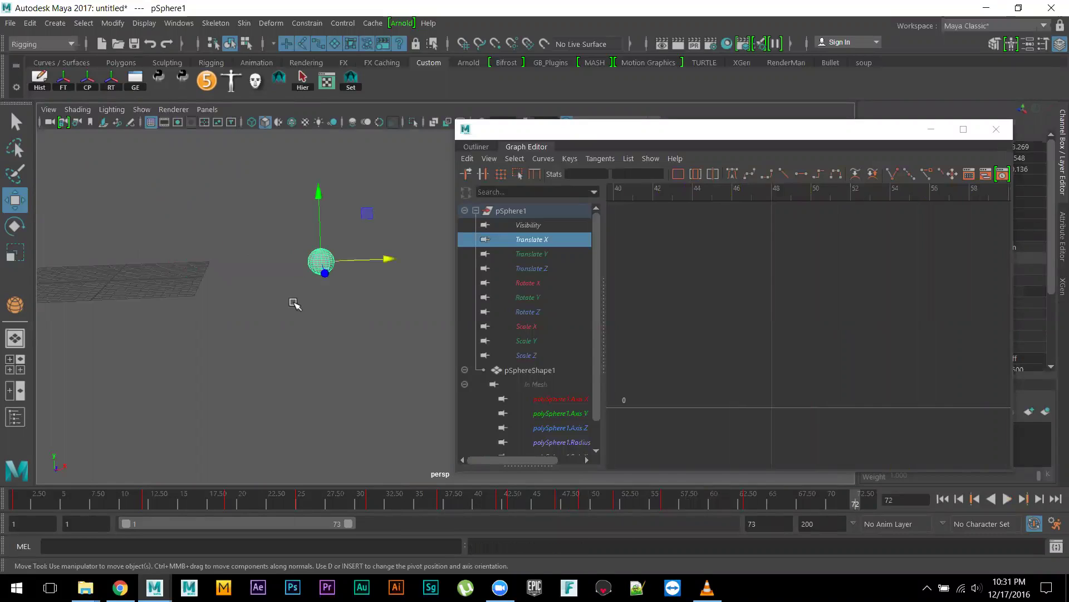
# Extend the playback range to frame 109 and shift the ball's last key to about frame 89 on the timeline.
pyautogui.keyDown('shift'); pyautogui.moveTo(731, 503); pyautogui.dragTo(749, 505); pyautogui.keyUp('shift')
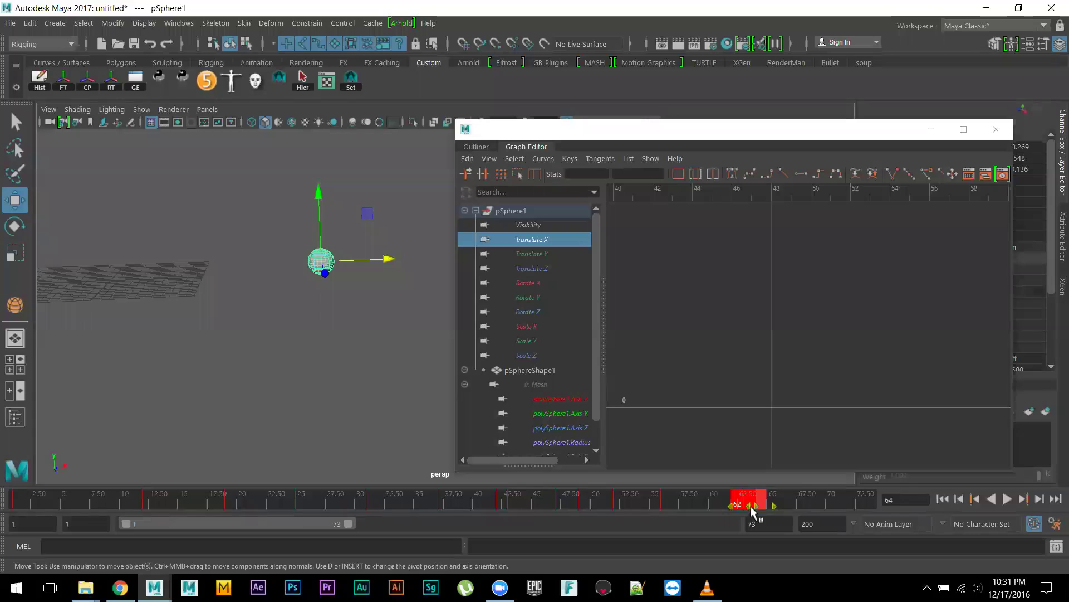
pyautogui.click(872, 450)
pyautogui.moveTo(750, 504); pyautogui.dragTo(809, 506)
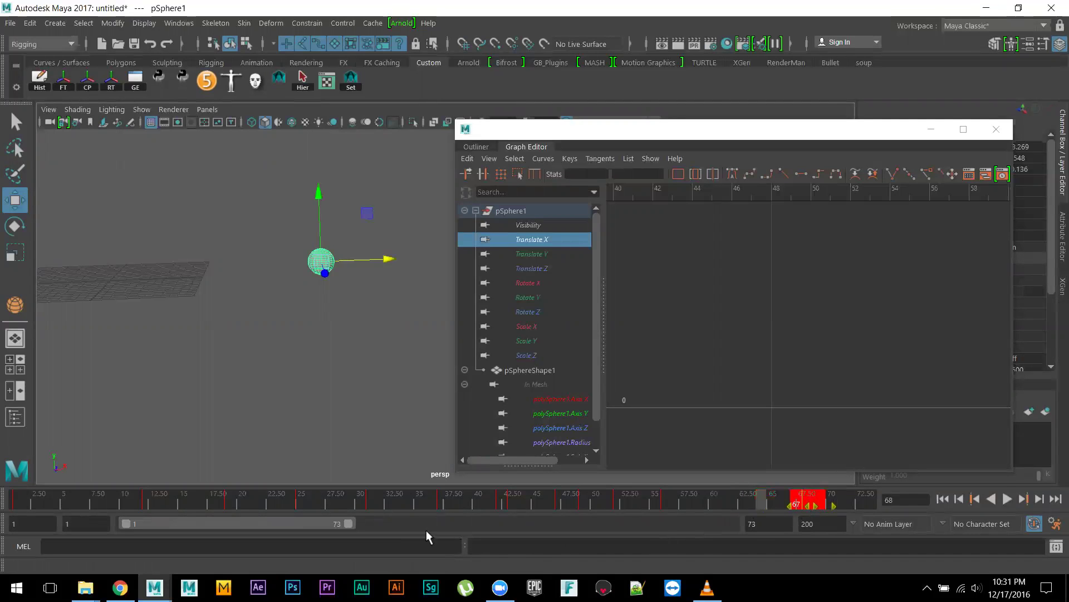
pyautogui.moveTo(349, 523); pyautogui.dragTo(456, 524)
pyautogui.moveTo(539, 510); pyautogui.dragTo(569, 505)
pyautogui.moveTo(664, 505); pyautogui.dragTo(715, 507)
# Play back the ball's final roll with the delayed last key.
pyautogui.click(238, 496)
pyautogui.hotkey('alt', 'v')
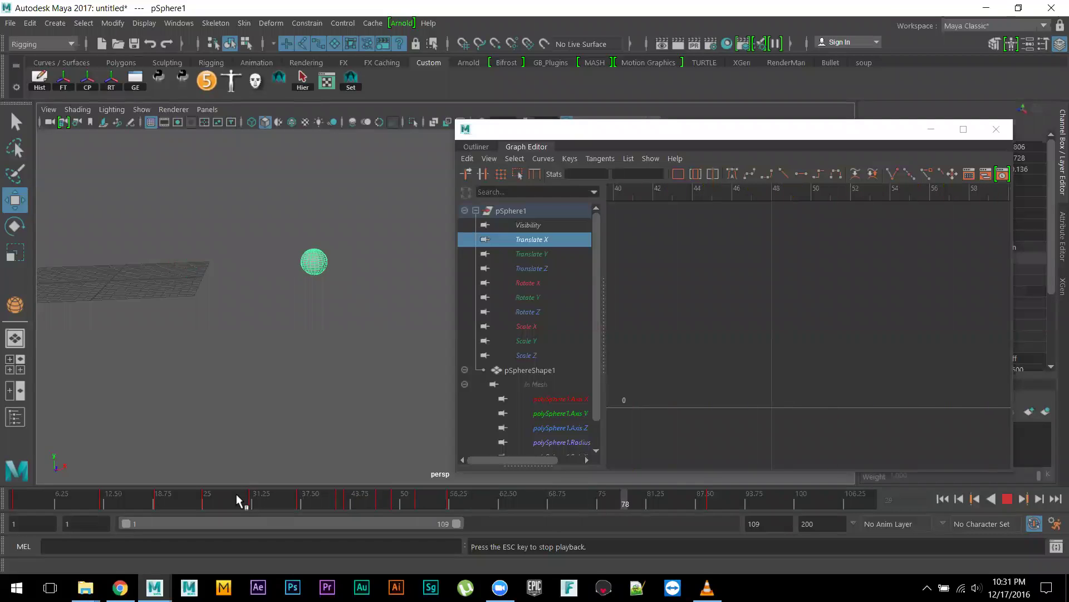
pyautogui.press('Escape')
pyautogui.moveTo(586, 498)
pyautogui.mouseDown()
pyautogui.moveTo(496, 499)
pyautogui.moveTo(586, 503)
pyautogui.mouseUp()
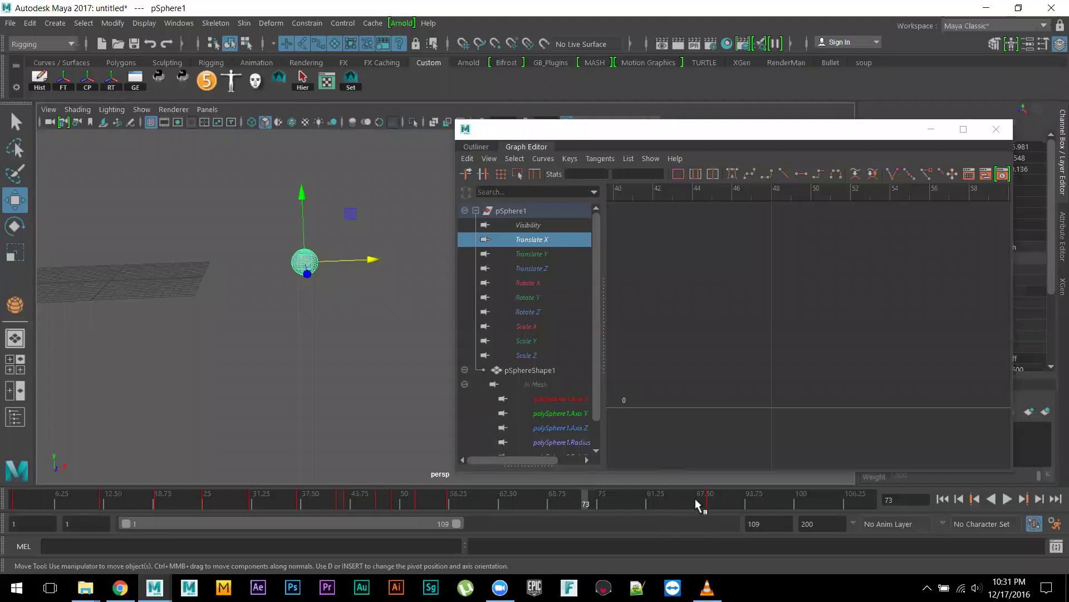
pyautogui.hotkey('alt', 'v')
# Try the ball's last key back at about frame 63 and replay the motion from frame 47.
pyautogui.keyDown('shift'); pyautogui.moveTo(694, 501); pyautogui.dragTo(518, 504); pyautogui.keyUp('shift')
pyautogui.hotkey('alt', 'v')
pyautogui.click(383, 502)
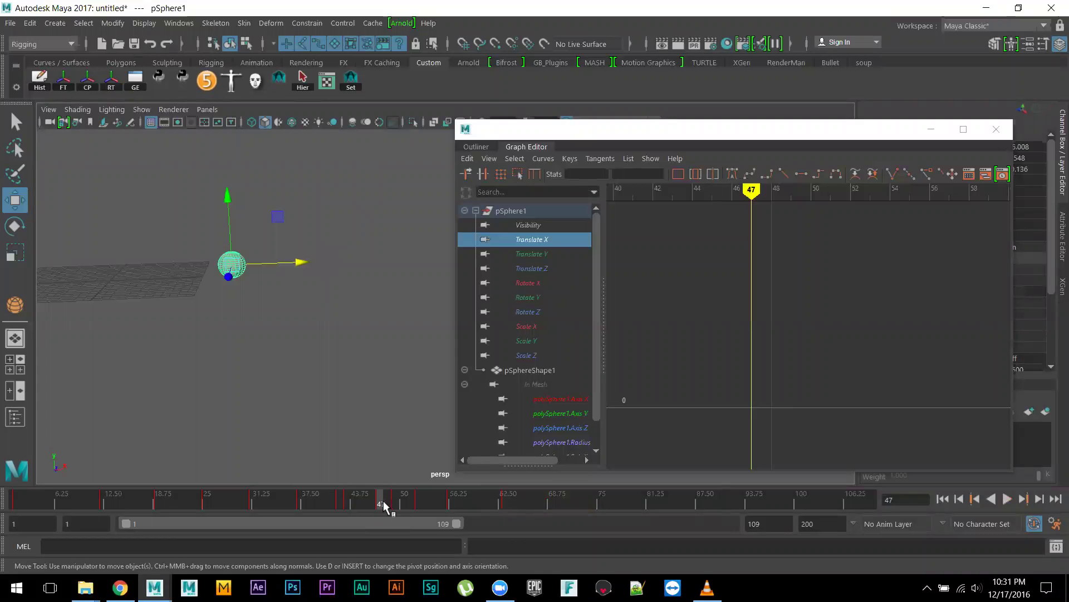
pyautogui.hotkey('alt', 'v')
# Try the ball's last key at about frame 94 and replay the slower ending.
pyautogui.keyDown('shift'); pyautogui.moveTo(483, 509); pyautogui.dragTo(744, 513); pyautogui.keyUp('shift')
pyautogui.hotkey('alt', 'v')
pyautogui.click(382, 502)
pyautogui.hotkey('alt', 'v')
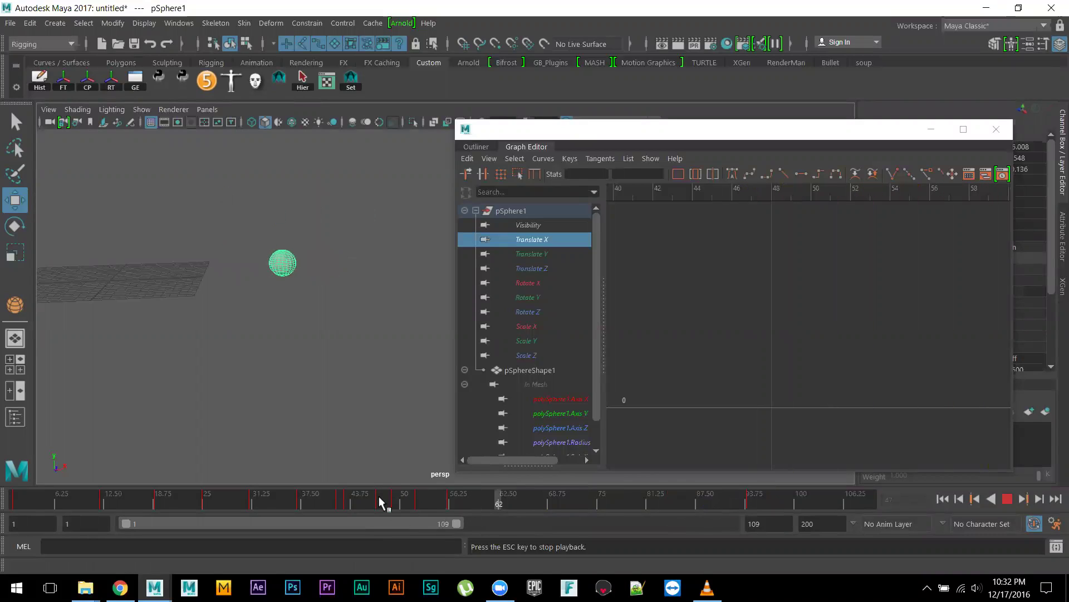
pyautogui.hotkey('alt', 'v')
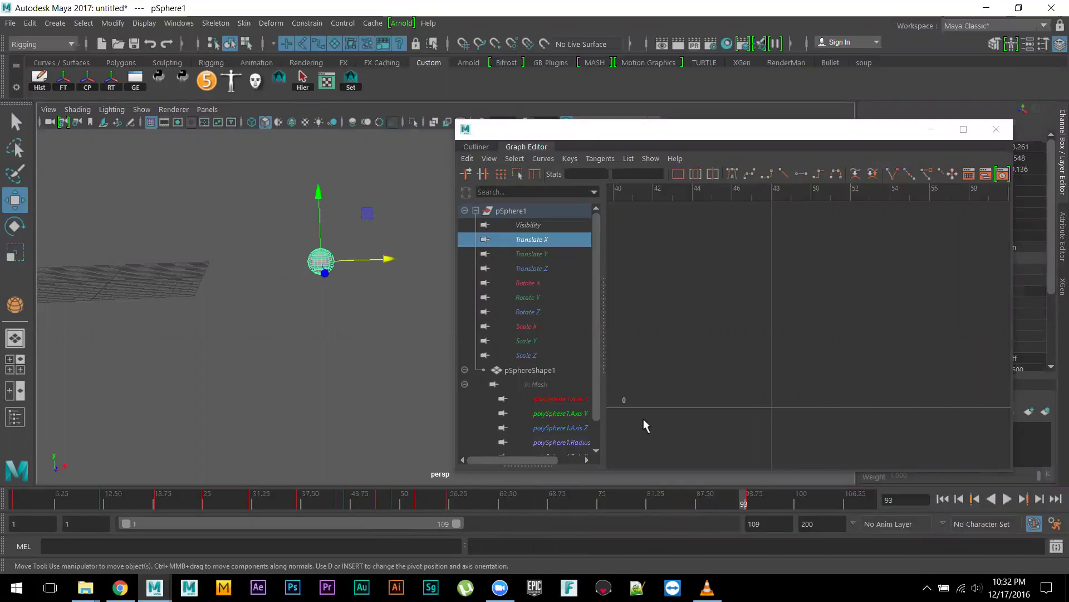
# Display the whole Translate X curve in the Graph Editor to examine how it flattens toward the last key.
pyautogui.keyDown('shift'); pyautogui.moveTo(721, 501); pyautogui.dragTo(761, 504); pyautogui.keyUp('shift')
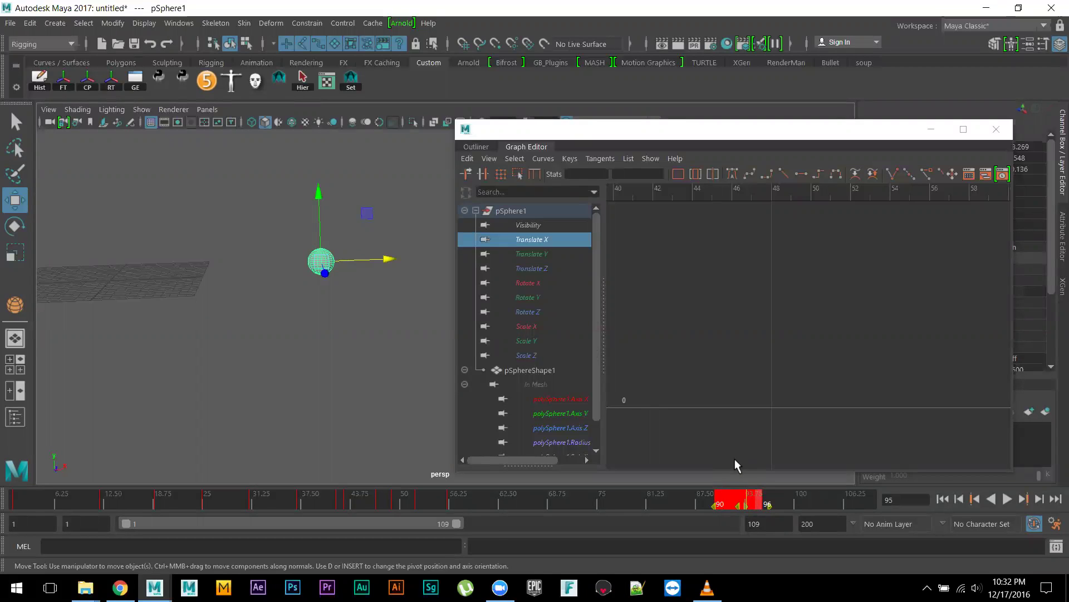
pyautogui.click(704, 133)
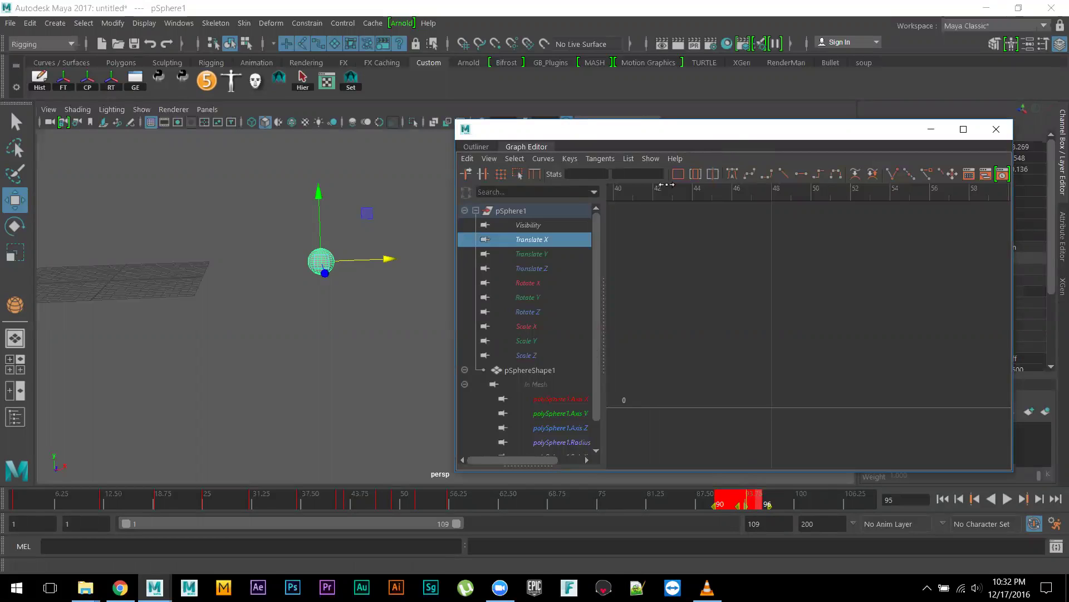
pyautogui.click(538, 254)
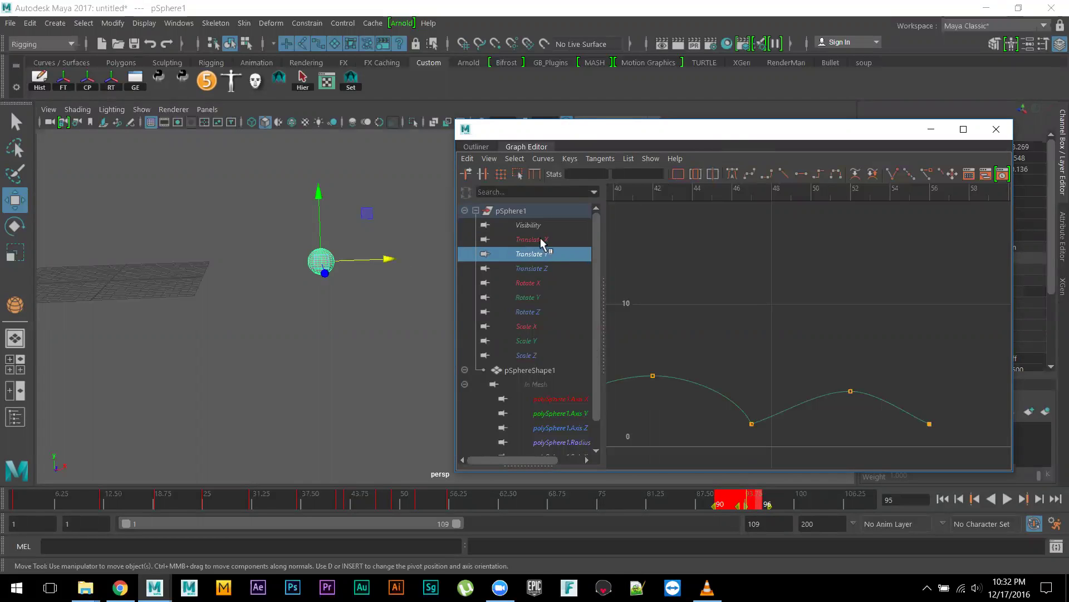
pyautogui.click(538, 239)
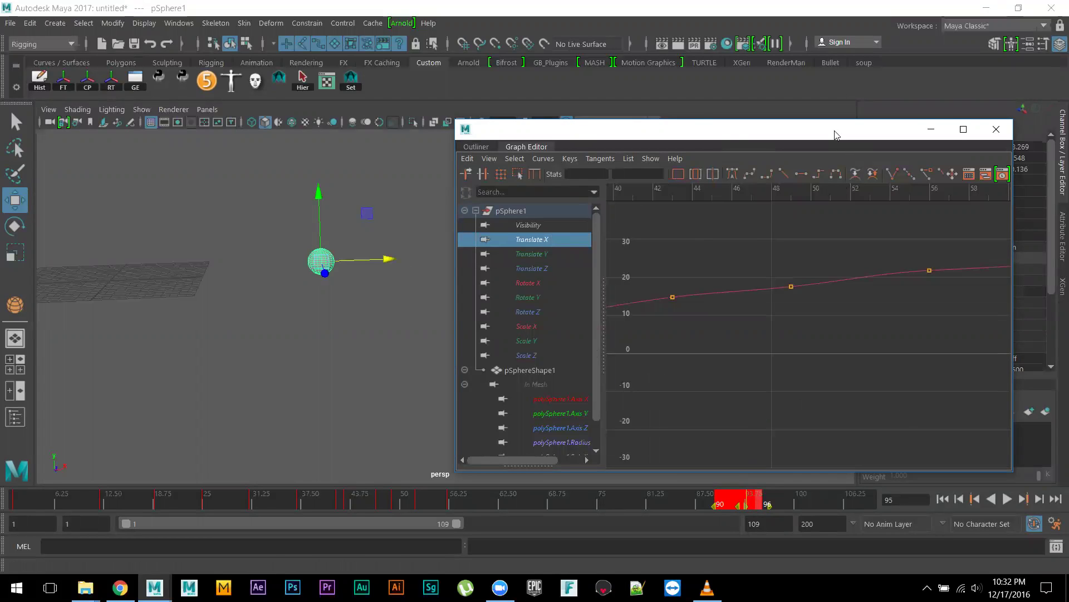
pyautogui.moveTo(836, 134); pyautogui.dragTo(792, 135)
pyautogui.press('a')
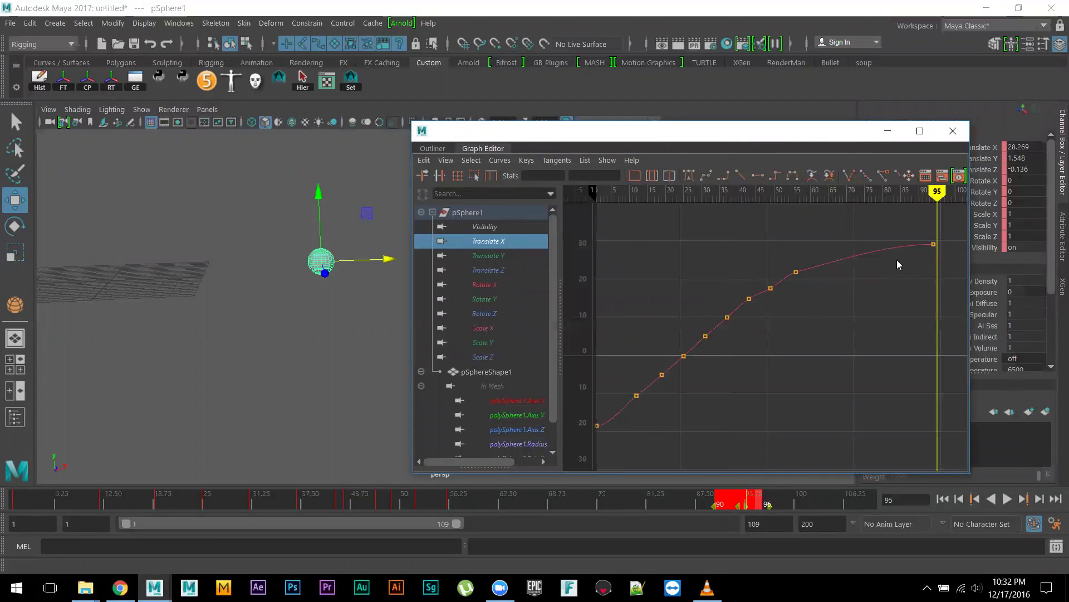
pyautogui.keyDown('alt'); pyautogui.moveTo(890, 275); pyautogui.dragTo(835, 282, button='middle'); pyautogui.keyUp('alt')
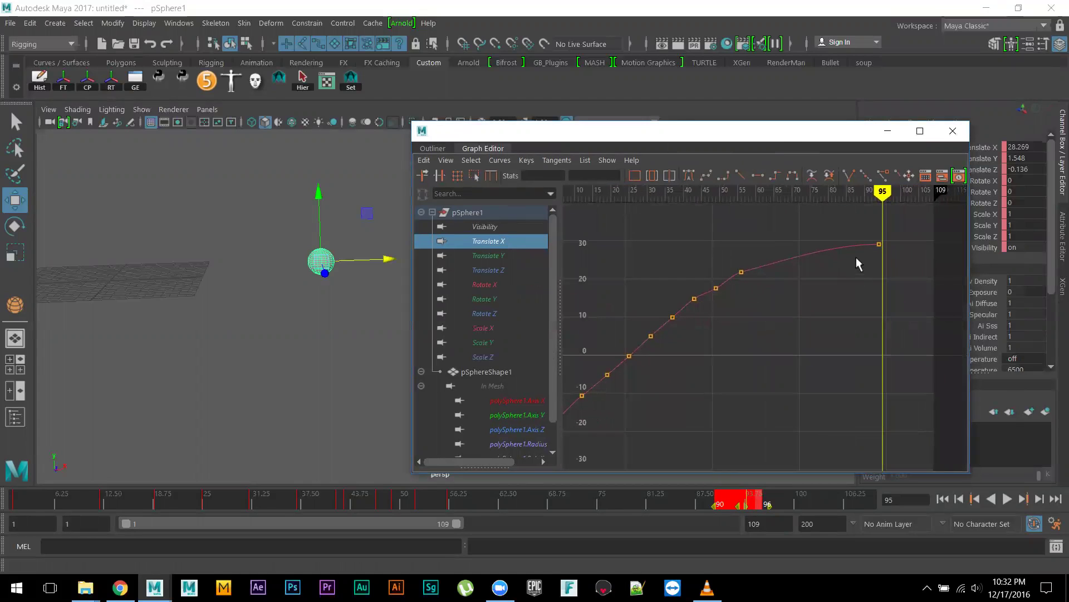
# Try the last Translate X key at frame 75, and settle it at frame 90 with its value kept.
pyautogui.moveTo(860, 229); pyautogui.dragTo(894, 266)
pyautogui.keyDown('shift'); pyautogui.moveTo(896, 262); pyautogui.dragTo(823, 264, button='middle'); pyautogui.keyUp('shift')
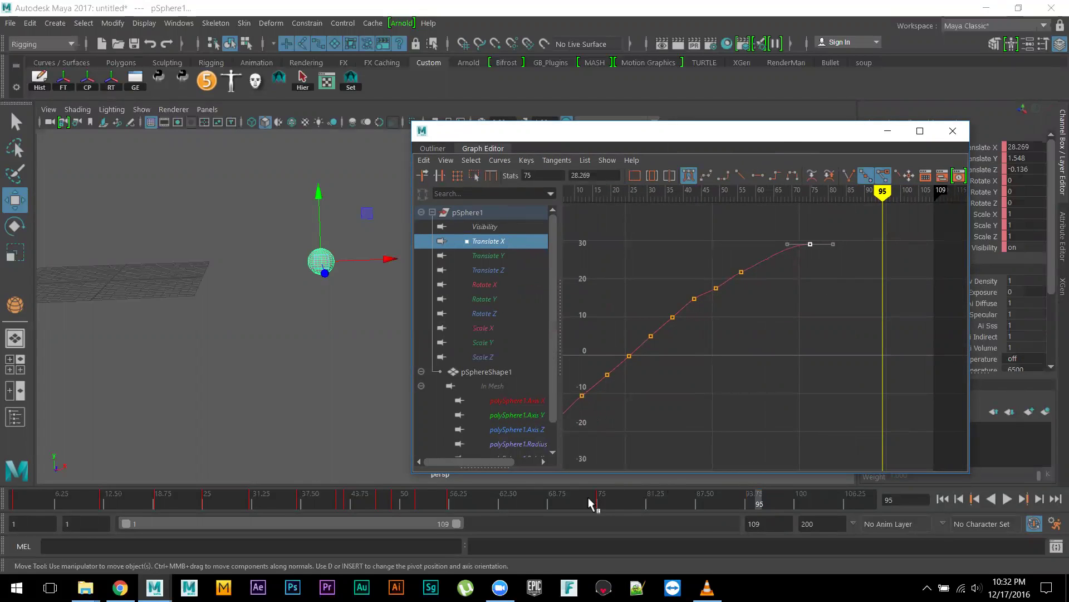
pyautogui.keyDown('shift'); pyautogui.moveTo(812, 290); pyautogui.dragTo(865, 290, button='middle'); pyautogui.keyUp('shift')
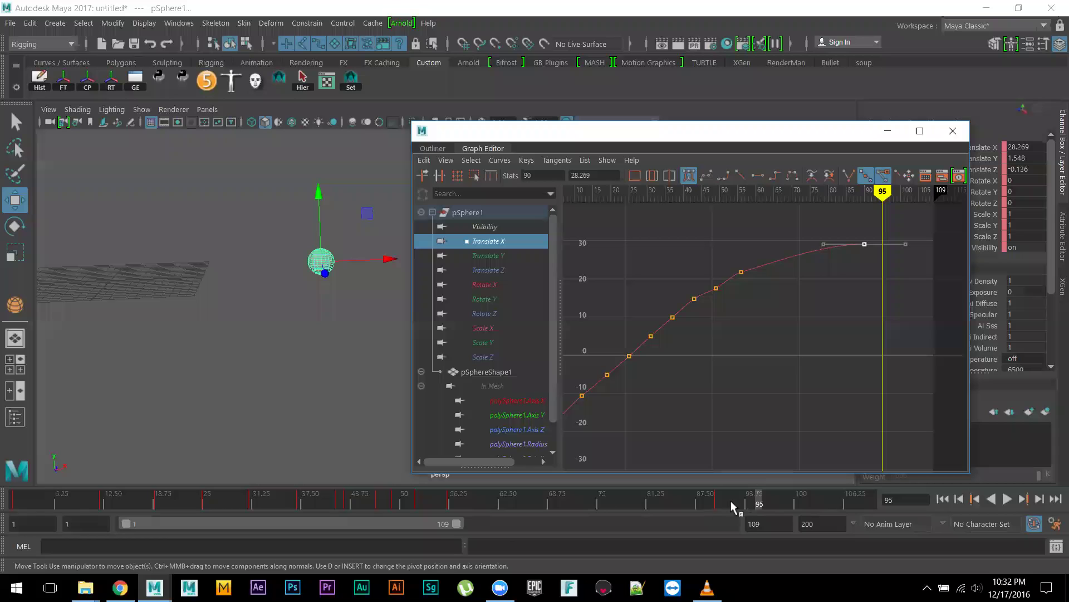
# Move the last Translate X key to frame 99 with a value of 33.664 and replay the ending.
pyautogui.moveTo(854, 312)
pyautogui.keyDown('shift'); pyautogui.mouseDown(button='middle')
pyautogui.moveTo(853, 289)
pyautogui.moveTo(853, 299)
pyautogui.mouseUp(button='middle'); pyautogui.keyUp('shift')
pyautogui.keyDown('shift'); pyautogui.moveTo(834, 352); pyautogui.dragTo(810, 365, button='middle'); pyautogui.keyUp('shift')
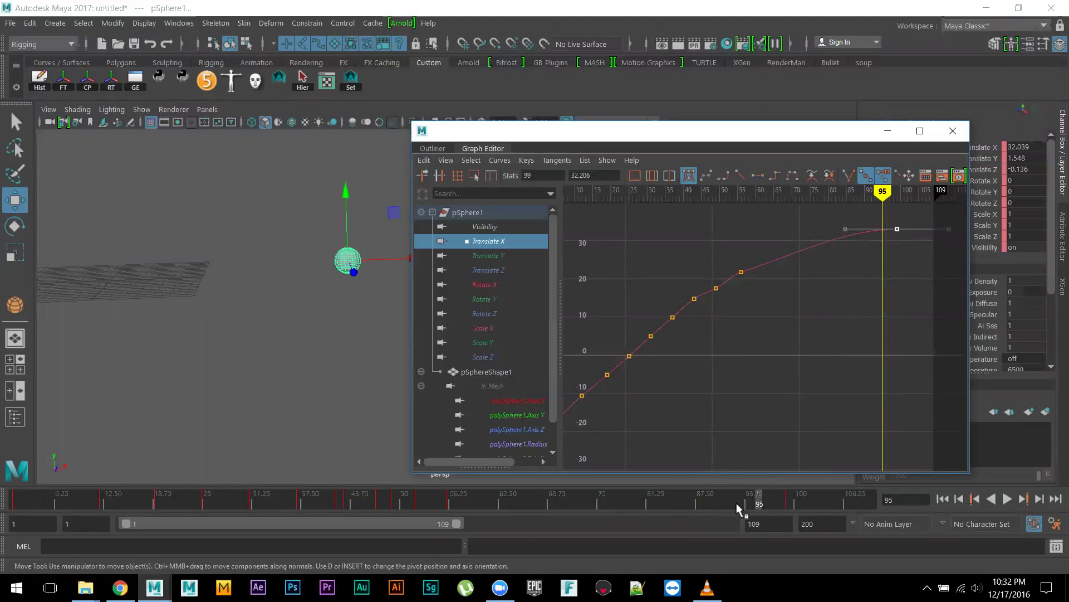
pyautogui.moveTo(786, 380)
pyautogui.keyDown('shift'); pyautogui.mouseDown(button='middle')
pyautogui.moveTo(790, 356)
pyautogui.moveTo(790, 375)
pyautogui.mouseUp(button='middle'); pyautogui.keyUp('shift')
pyautogui.keyDown('alt'); pyautogui.moveTo(323, 323); pyautogui.dragTo(242, 349, button='middle'); pyautogui.keyUp('alt')
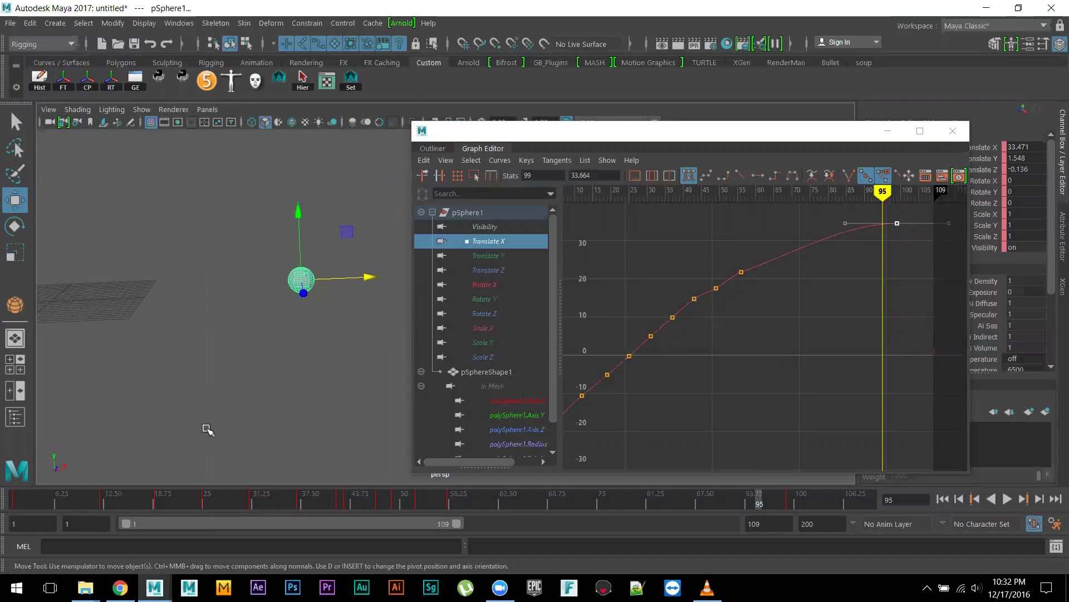
pyautogui.moveTo(507, 493); pyautogui.dragTo(296, 509)
pyautogui.hotkey('alt', 'v')
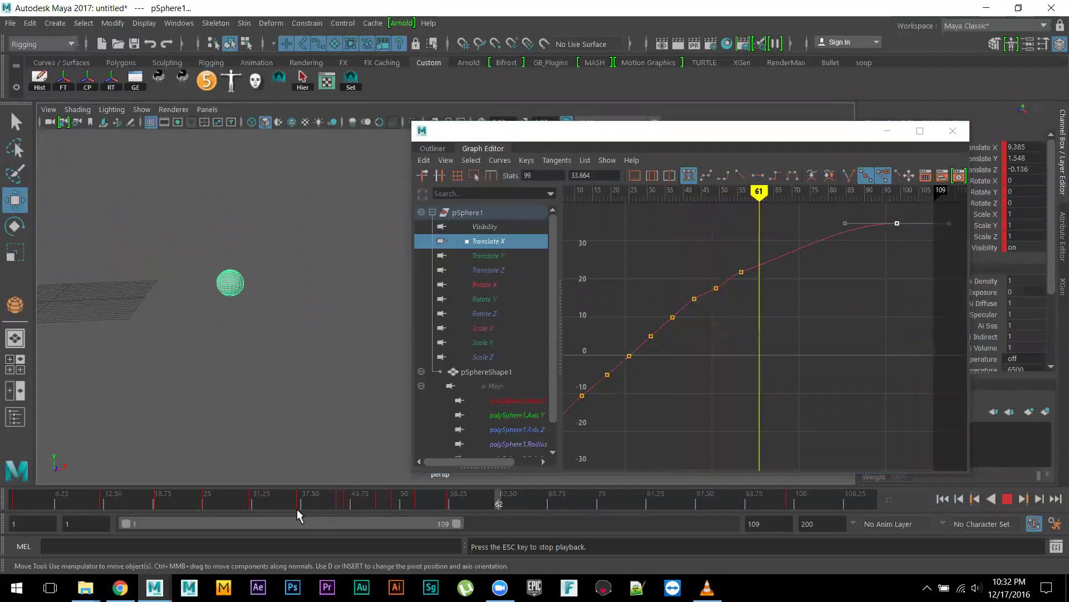
# Try the last Translate X key at frame 79 with its value kept, and replay the quicker stop.
pyautogui.click(837, 312)
pyautogui.keyDown('shift'); pyautogui.moveTo(913, 256); pyautogui.dragTo(841, 260, button='middle'); pyautogui.keyUp('shift')
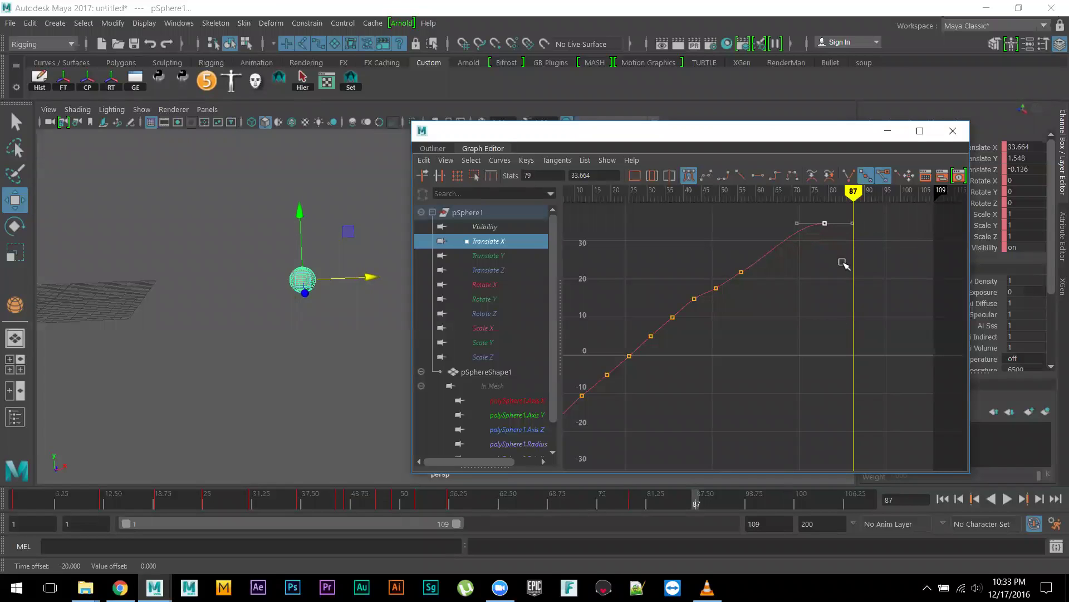
pyautogui.click(317, 499)
pyautogui.hotkey('alt', 'v')
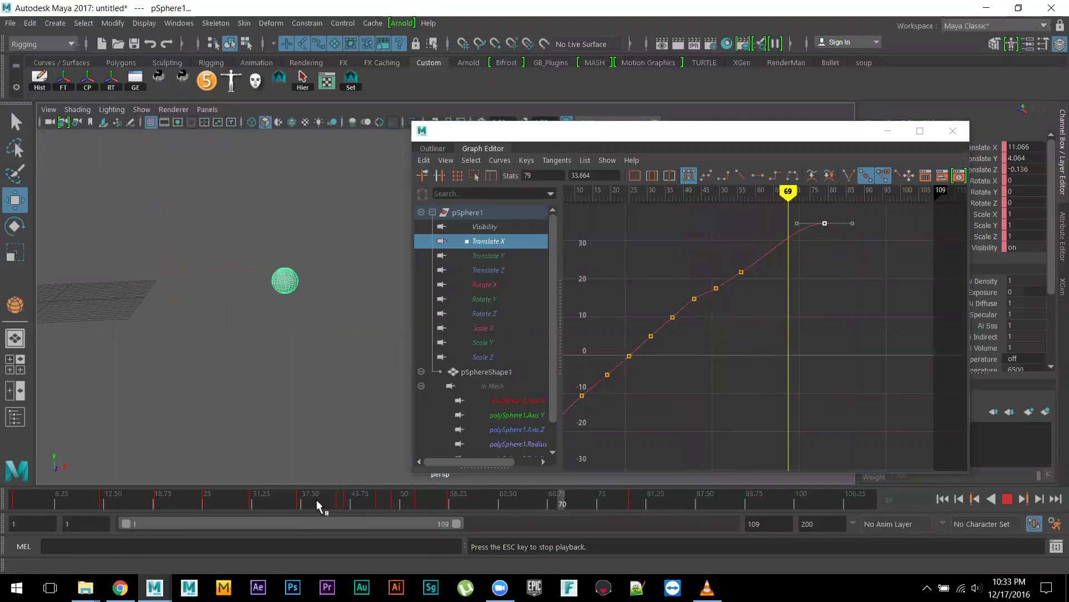
pyautogui.press('Escape')
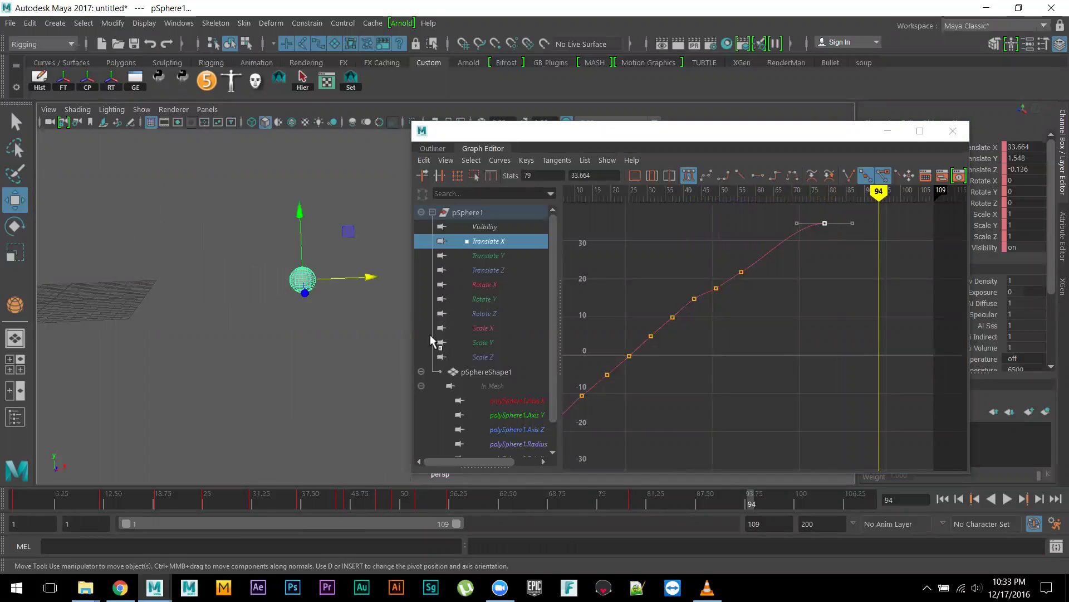
# Display the ball's Translate Y curve in the Graph Editor and replay the whole bounce from frame 1.
pyautogui.moveTo(346, 370)
pyautogui.keyDown('alt'); pyautogui.mouseDown()
pyautogui.moveTo(246, 326)
pyautogui.moveTo(290, 342)
pyautogui.moveTo(220, 362)
pyautogui.moveTo(340, 377)
pyautogui.mouseUp(); pyautogui.keyUp('alt')
pyautogui.moveTo(685, 411)
pyautogui.keyDown('alt'); pyautogui.mouseDown(button='right')
pyautogui.moveTo(690, 359)
pyautogui.moveTo(710, 375)
pyautogui.moveTo(345, 412)
pyautogui.mouseUp(button='right'); pyautogui.keyUp('alt')
pyautogui.moveTo(103, 504); pyautogui.dragTo(14, 501)
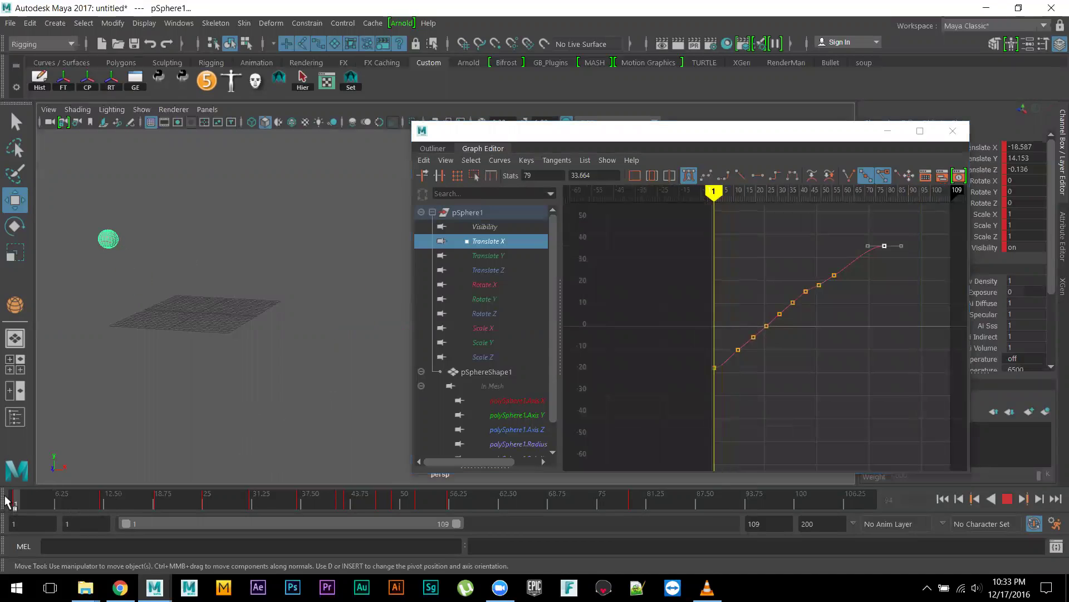
pyautogui.click(493, 256)
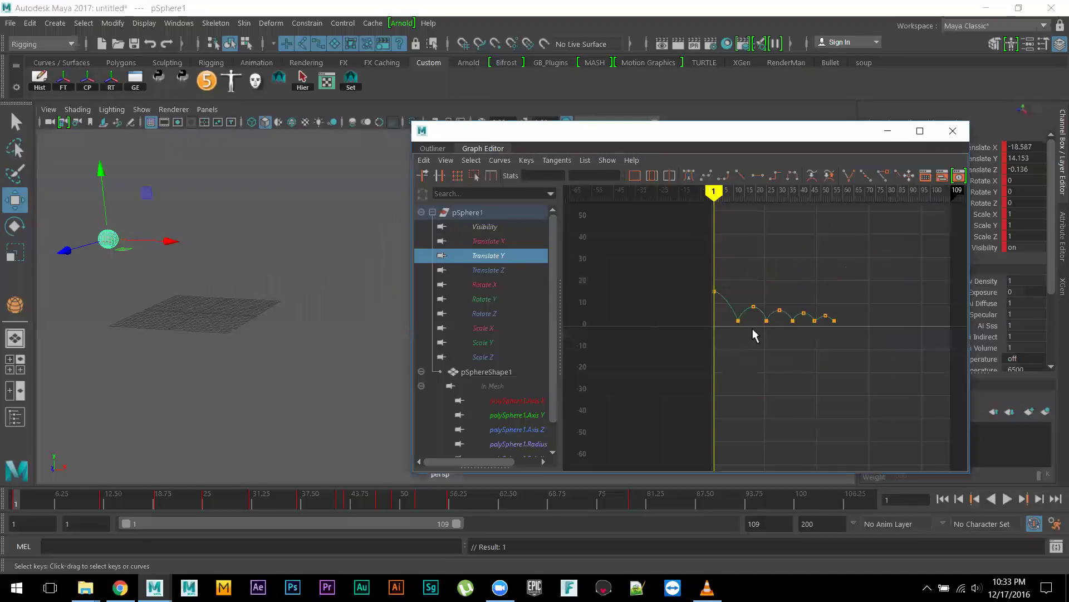
pyautogui.scroll(5, 779, 362)
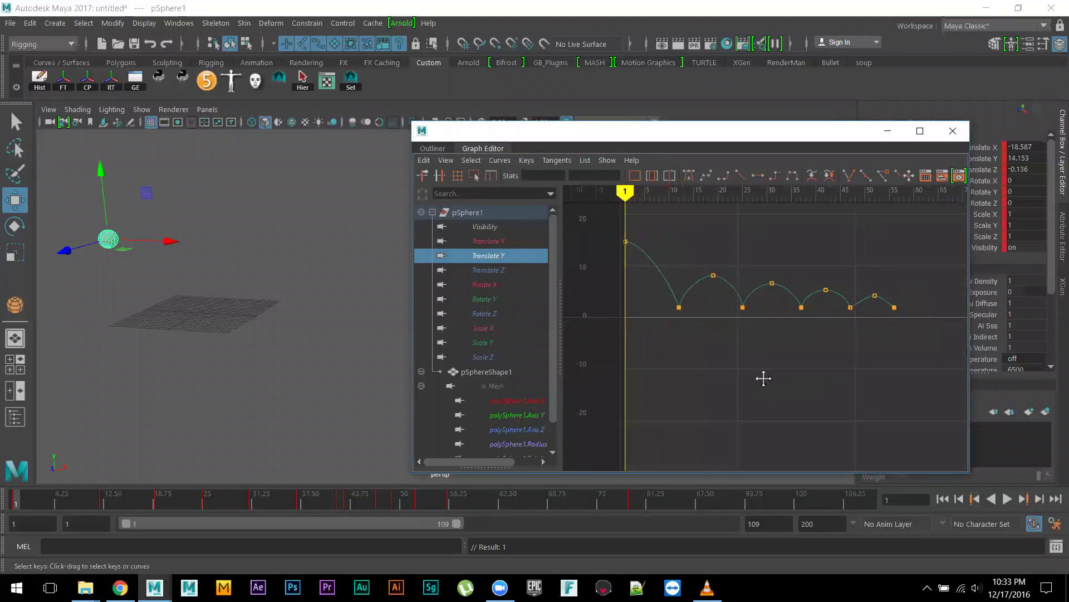
pyautogui.scroll(3, 763, 379)
pyautogui.scroll(-3, 761, 376)
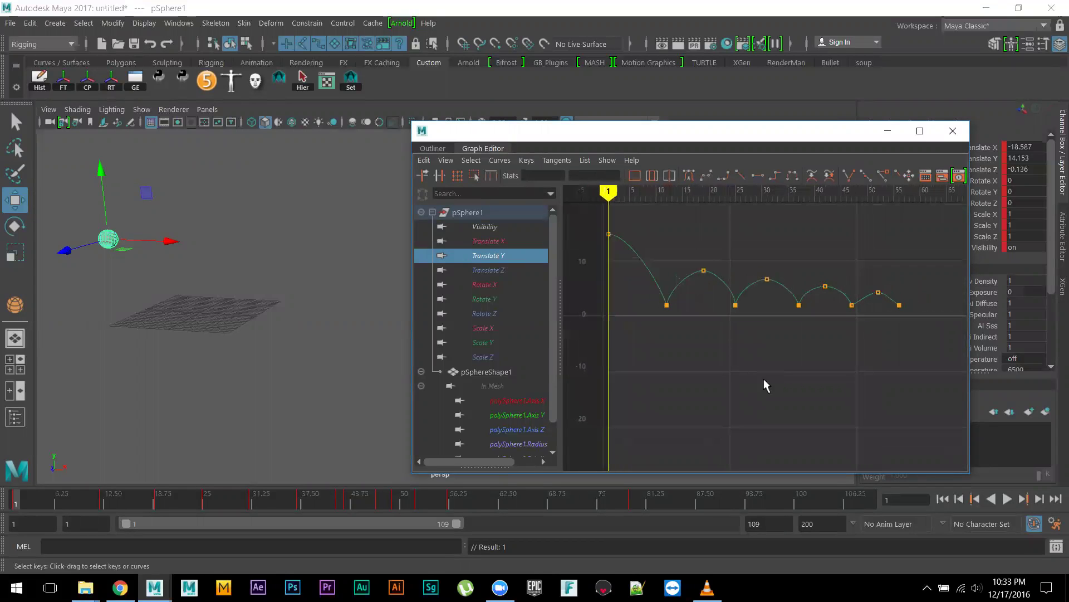
pyautogui.hotkey('alt', 'v')
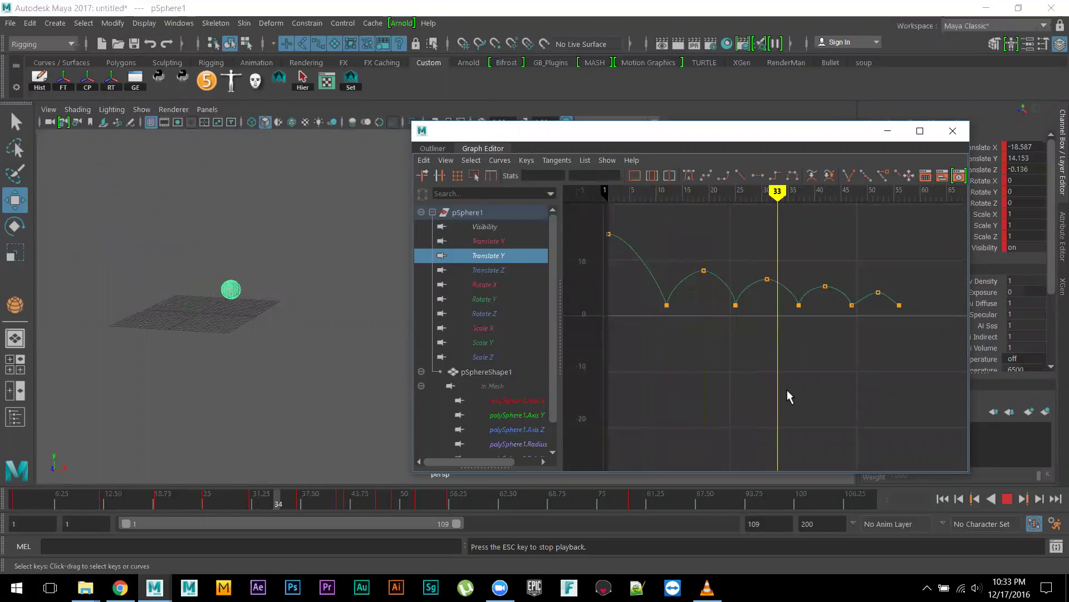
pyautogui.press('Escape')
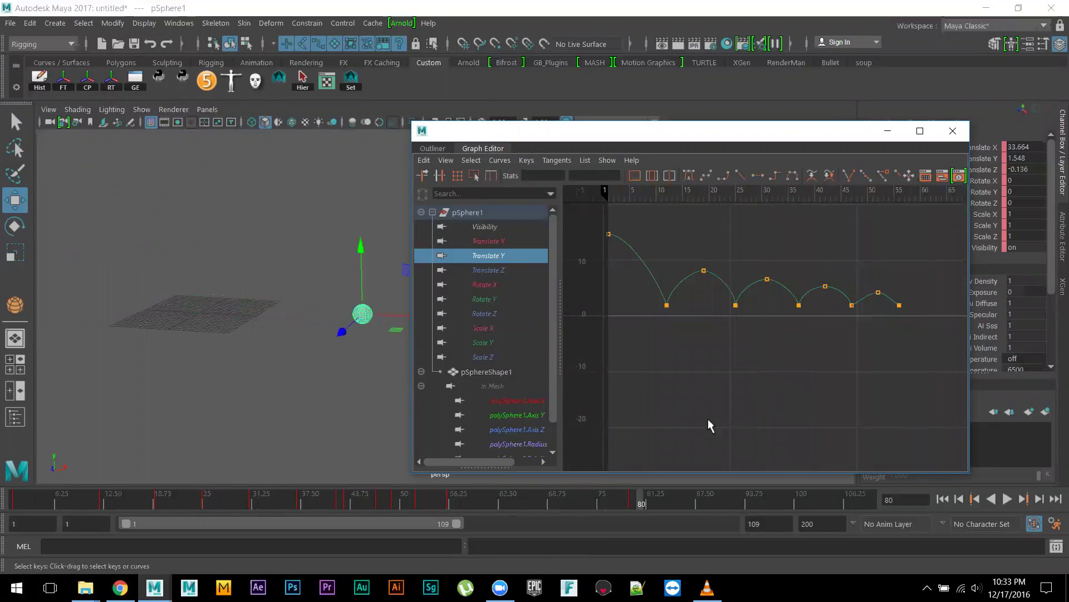
# Steepen the outgoing tangent of the Translate Y ground key at frame 47 to round the rise of the last bounce.
pyautogui.moveTo(323, 501)
pyautogui.mouseDown()
pyautogui.moveTo(358, 501)
pyautogui.moveTo(308, 505)
pyautogui.mouseUp()
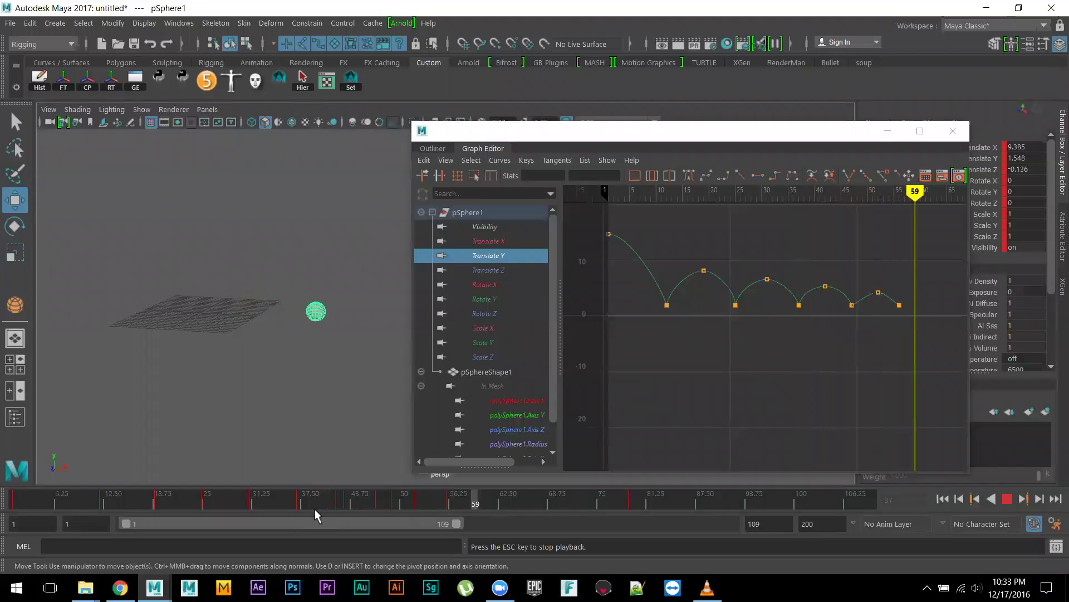
pyautogui.moveTo(340, 503); pyautogui.dragTo(399, 505)
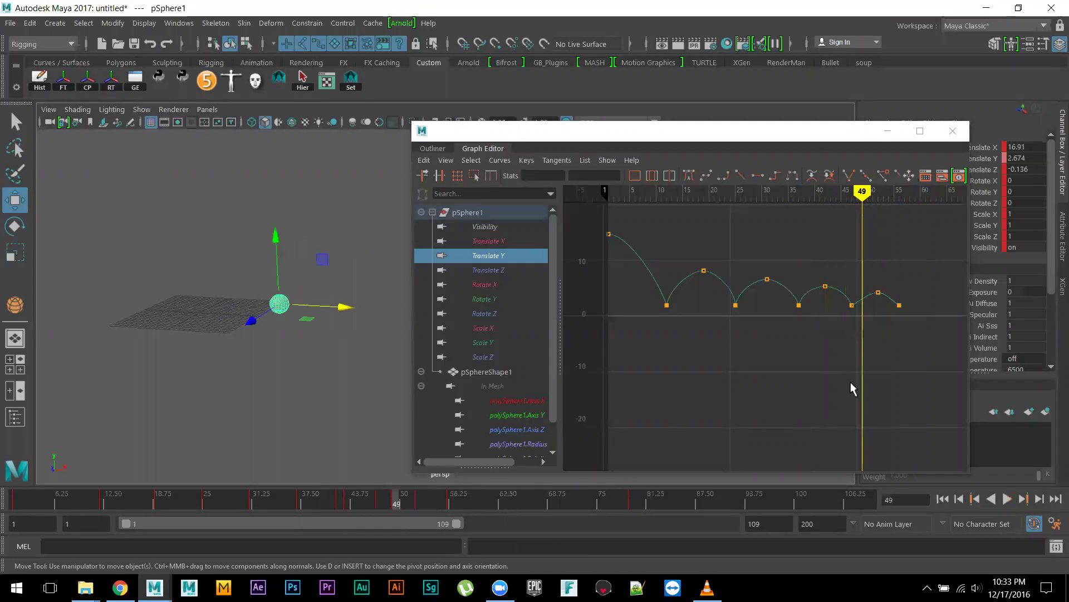
pyautogui.scroll(3, 811, 347)
pyautogui.keyDown('alt'); pyautogui.moveTo(812, 346); pyautogui.dragTo(659, 367, button='middle'); pyautogui.keyUp('alt')
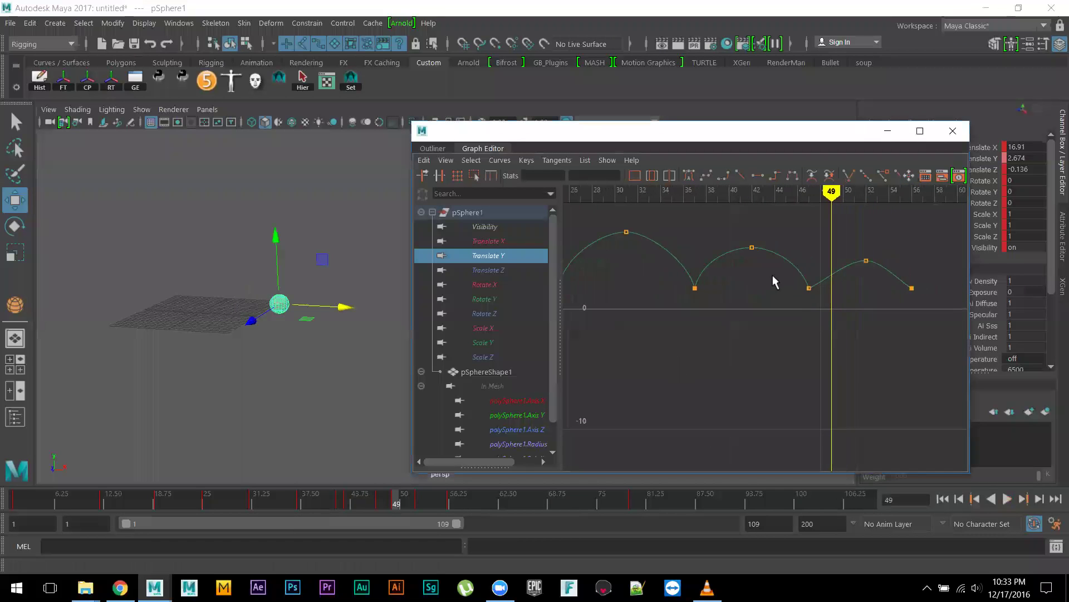
pyautogui.moveTo(829, 317); pyautogui.dragTo(829, 316)
pyautogui.press('f')
pyautogui.scroll(-3, 732, 384)
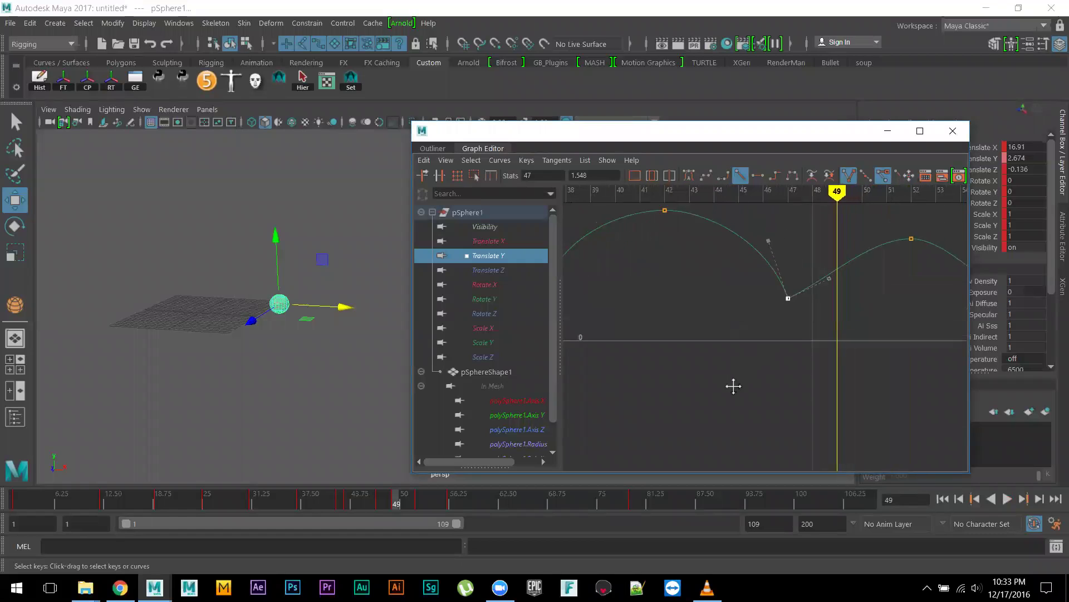
pyautogui.moveTo(811, 290); pyautogui.dragTo(836, 313)
pyautogui.moveTo(843, 315); pyautogui.dragTo(823, 287, button='middle')
pyautogui.keyDown('alt'); pyautogui.moveTo(817, 302); pyautogui.dragTo(710, 354, button='right'); pyautogui.keyUp('alt')
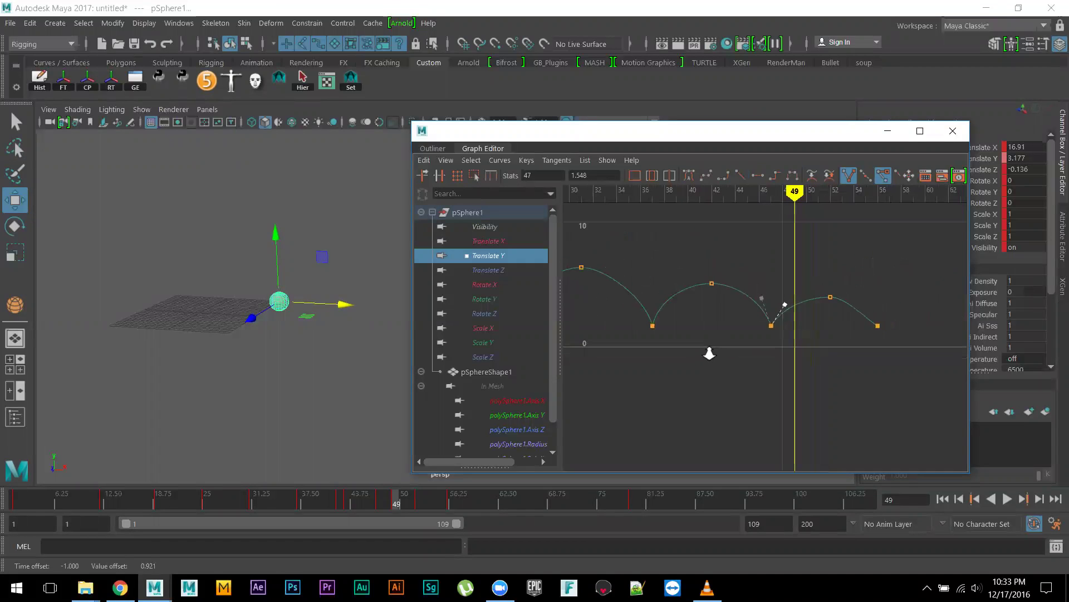
# Move the last bounce's Translate Y peak key to frame 51 at a value of 3.862 and replay.
pyautogui.click(836, 301)
pyautogui.moveTo(836, 301); pyautogui.dragTo(834, 304, button='middle')
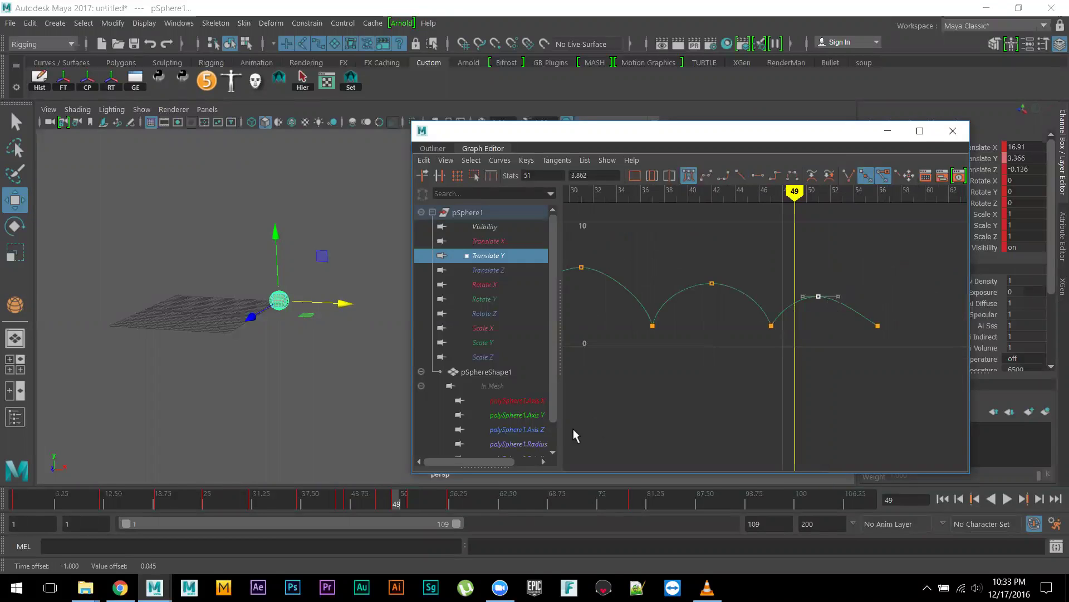
pyautogui.click(122, 497)
pyautogui.hotkey('alt', 'v')
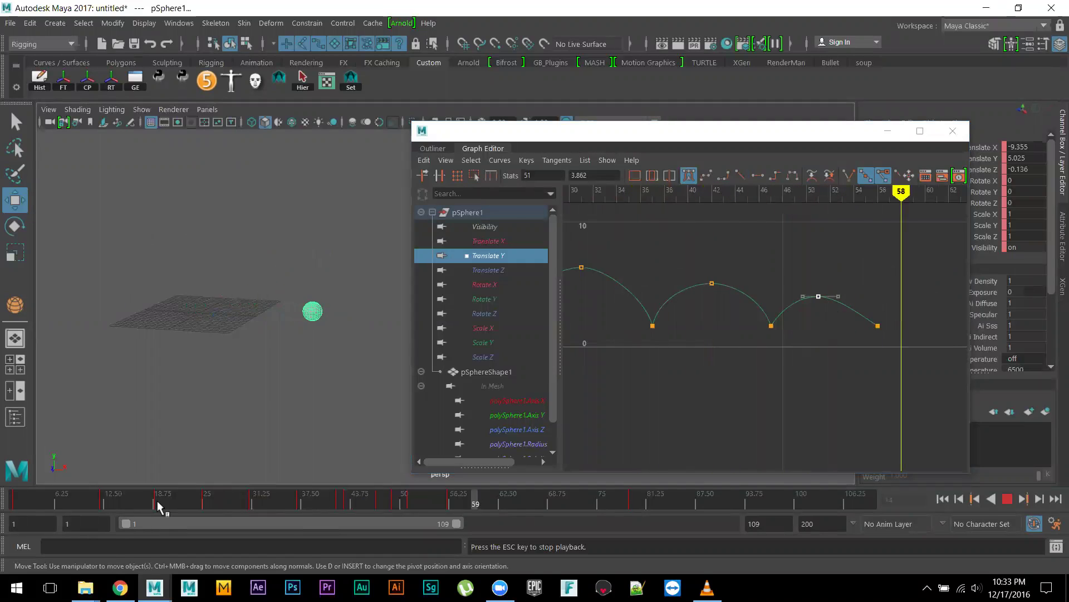
pyautogui.press('Escape')
# Shorten the last bounce by moving its Translate Y landing key to frame 54 and its peak key to frame 50, then replay.
pyautogui.moveTo(327, 495); pyautogui.dragTo(444, 501)
pyautogui.click(841, 357)
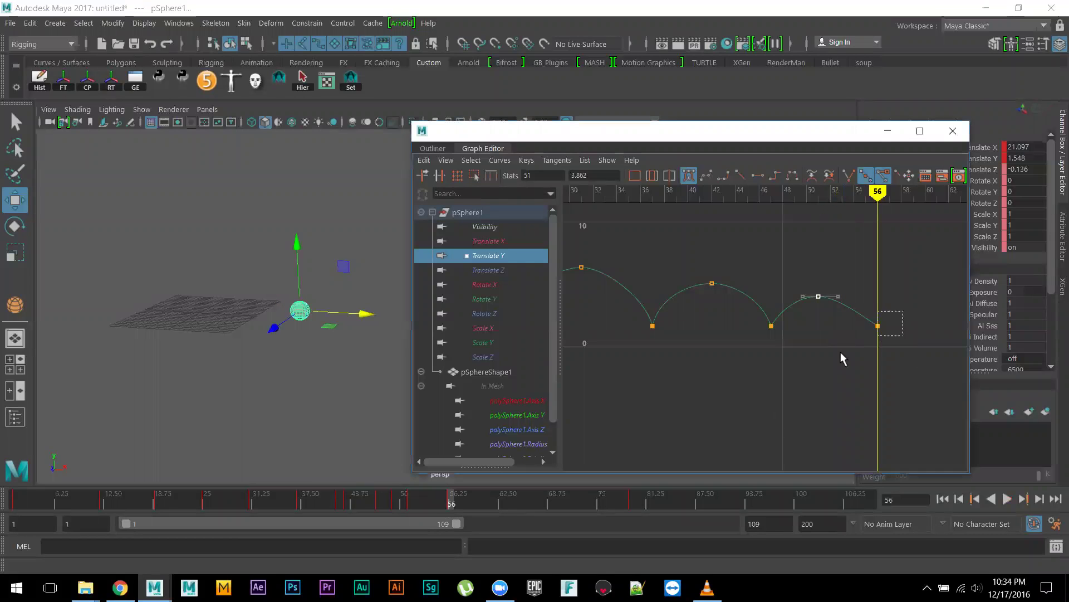
pyautogui.keyDown('shift'); pyautogui.moveTo(864, 370); pyautogui.dragTo(835, 366, button='middle'); pyautogui.keyUp('shift')
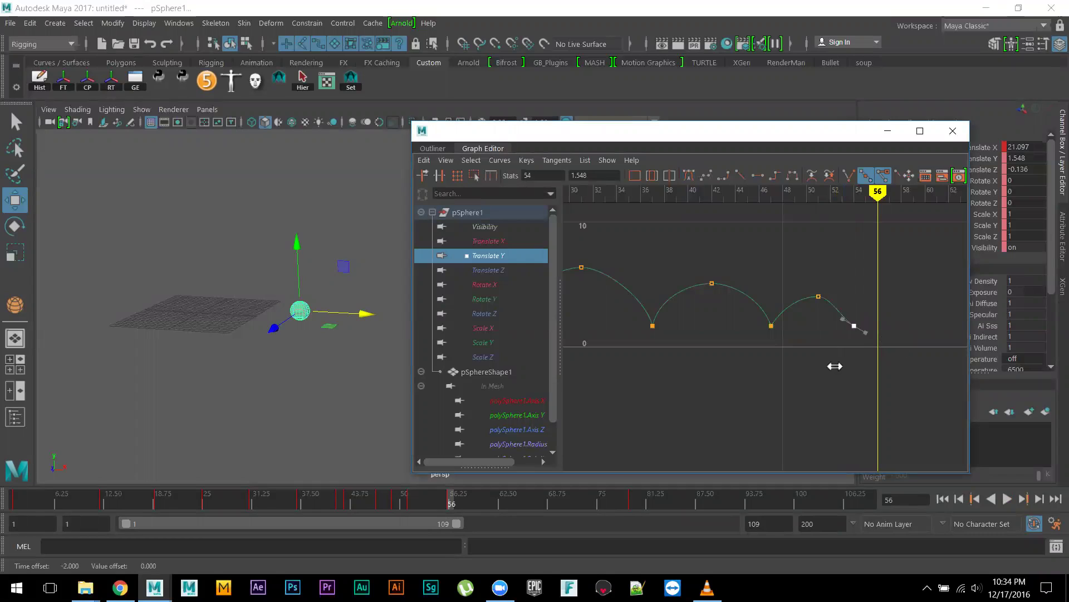
pyautogui.click(818, 296)
pyautogui.keyDown('shift'); pyautogui.moveTo(829, 307); pyautogui.dragTo(818, 307, button='middle'); pyautogui.keyUp('shift')
pyautogui.moveTo(275, 500); pyautogui.dragTo(262, 501)
pyautogui.hotkey('alt', 'v')
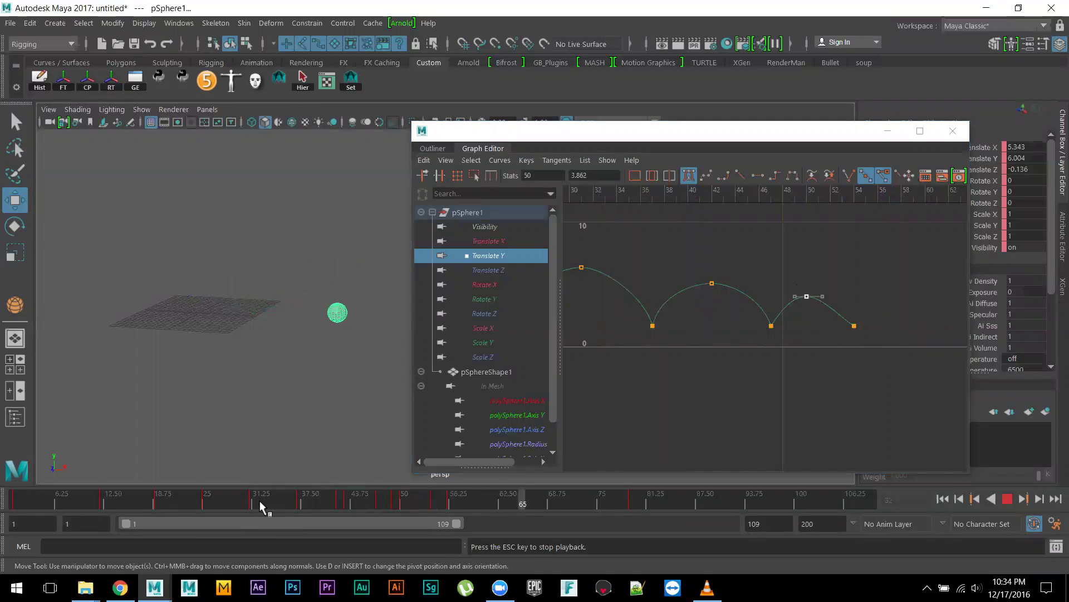
pyautogui.press('Escape')
# Replay the animation from several earlier frames to examine the timing of the shortened last bounce.
pyautogui.click(119, 496)
pyautogui.hotkey('alt', 'v')
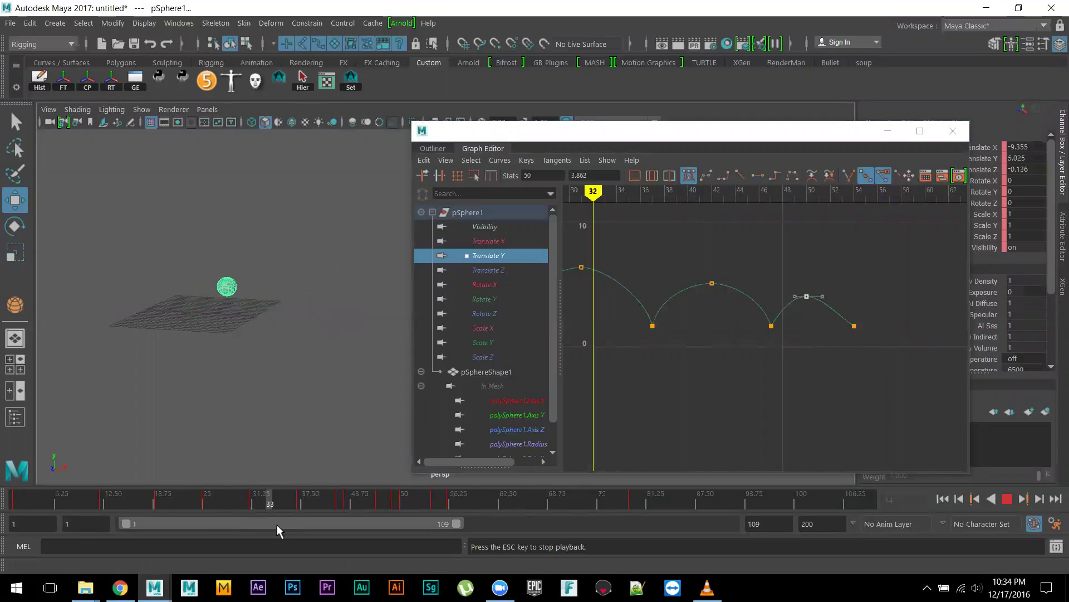
pyautogui.press('Escape')
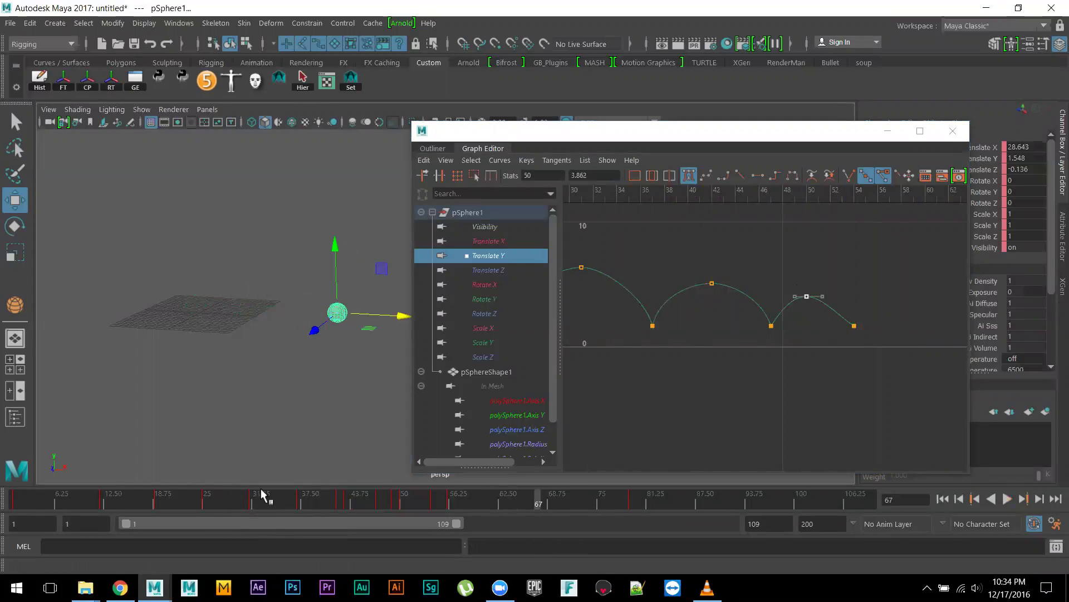
pyautogui.click(260, 489)
pyautogui.hotkey('alt', 'v')
pyautogui.press('Escape')
pyautogui.click(285, 501)
pyautogui.hotkey('alt', 'v')
pyautogui.press('Escape')
# Delete the ball's key at frame 43 from the timeline and replay the motion.
pyautogui.moveTo(313, 502); pyautogui.dragTo(349, 500)
pyautogui.rightClick(350, 501)
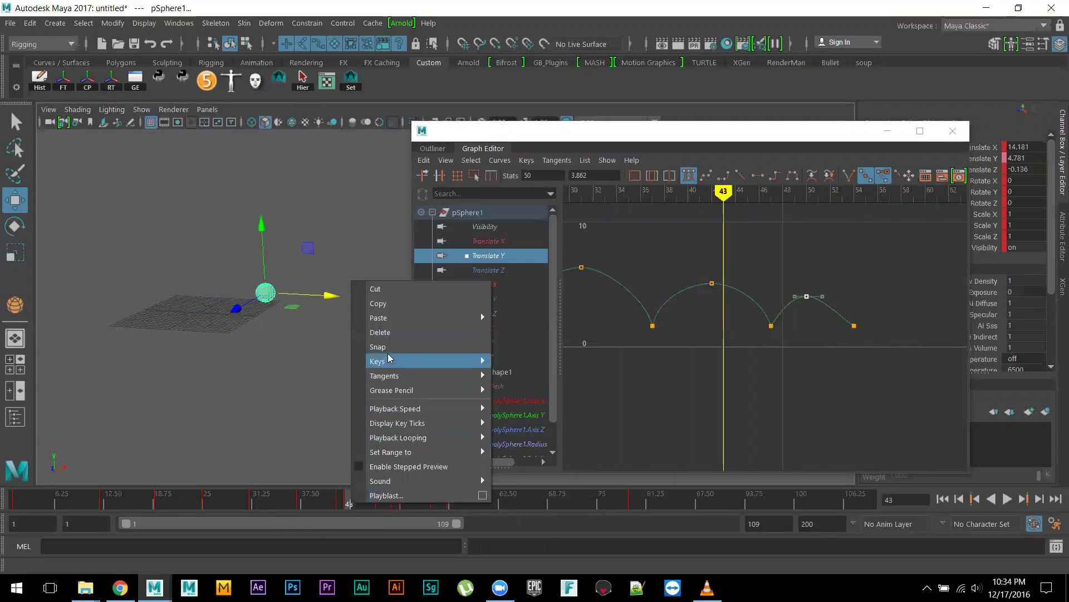
pyautogui.click(392, 333)
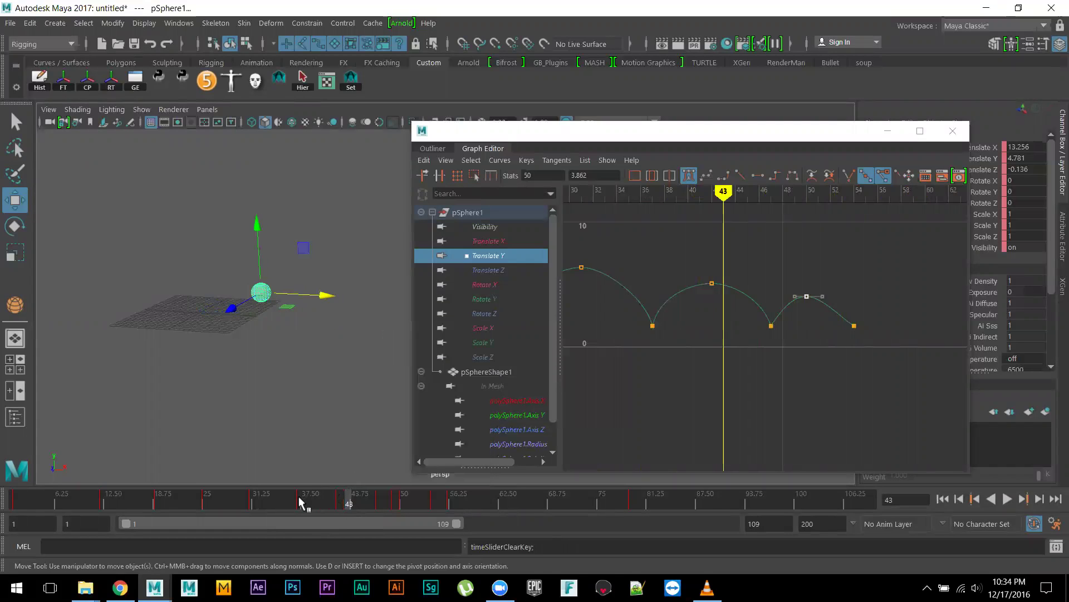
pyautogui.hotkey('alt', 'v')
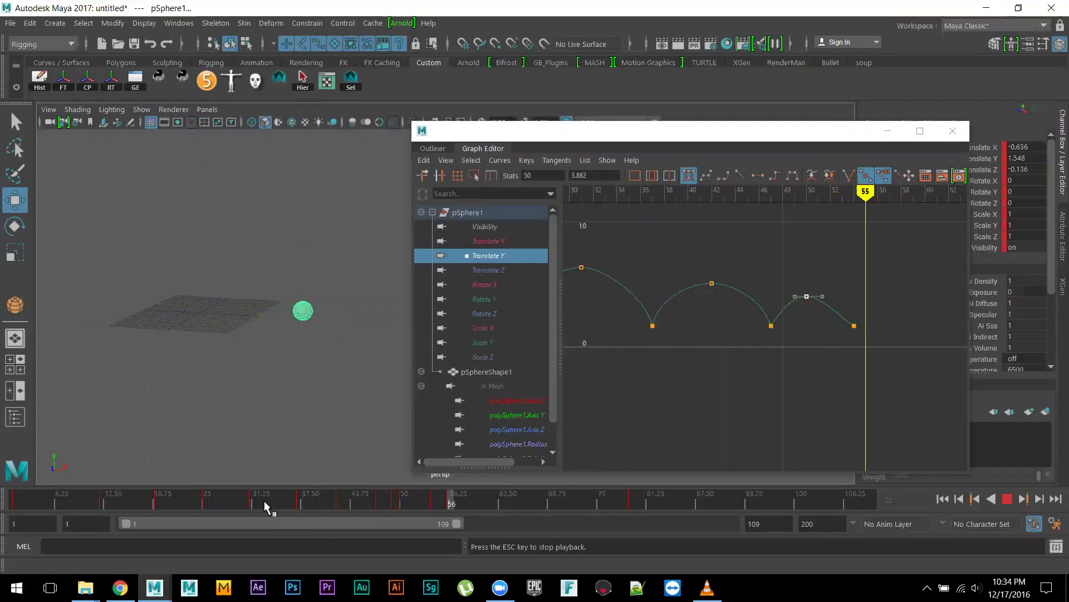
pyautogui.moveTo(265, 500)
pyautogui.mouseDown()
pyautogui.moveTo(164, 497)
pyautogui.moveTo(174, 498)
pyautogui.mouseUp()
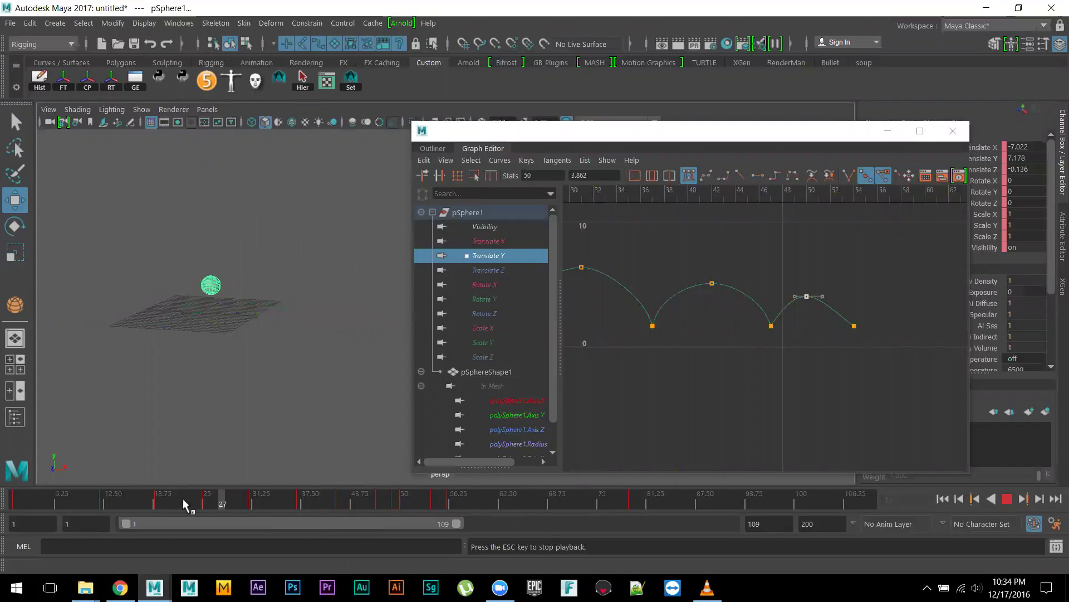
pyautogui.press('Escape')
# Shift the ball's last timeline key to about frame 92 and replay from frame 11.
pyautogui.moveTo(390, 501); pyautogui.dragTo(450, 506)
pyautogui.keyDown('shift'); pyautogui.moveTo(599, 501); pyautogui.dragTo(735, 505); pyautogui.keyUp('shift')
pyautogui.moveTo(279, 502); pyautogui.dragTo(98, 497)
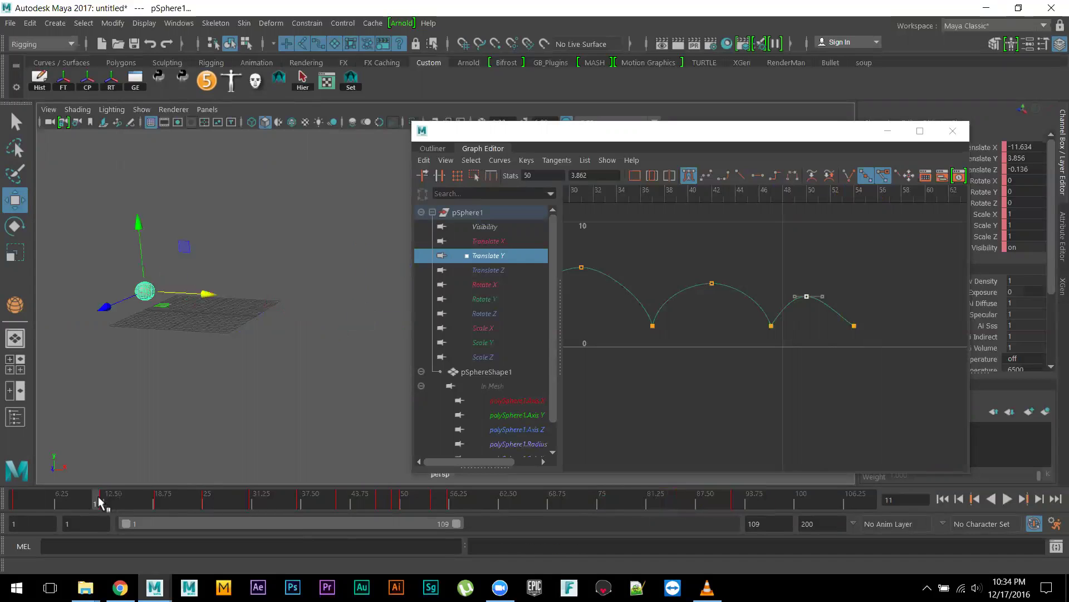
pyautogui.hotkey('alt', 'v')
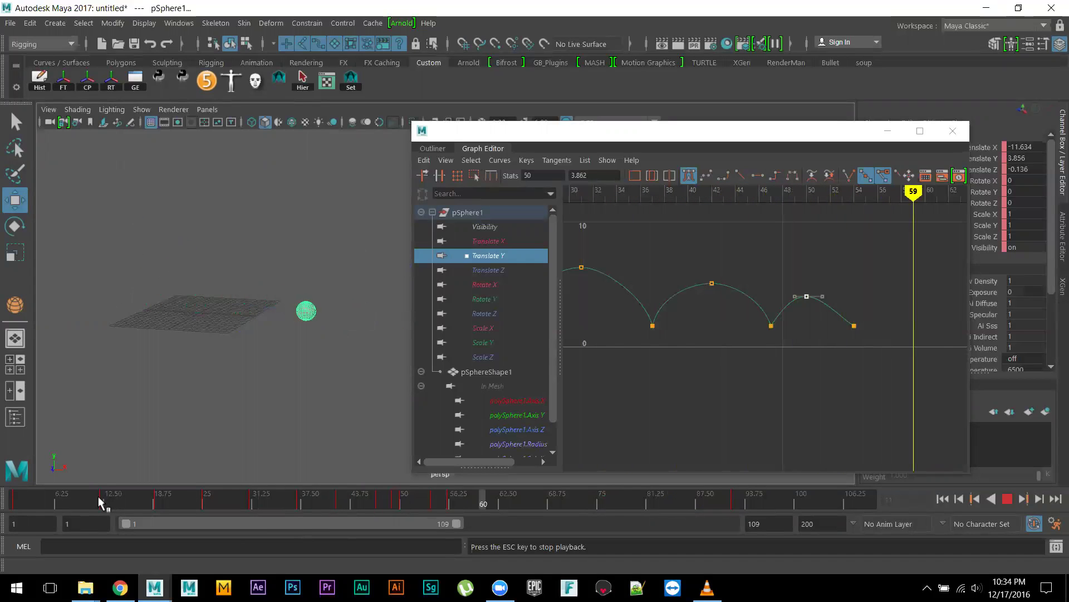
pyautogui.press('Escape')
# Delete the last bounce's peak key at frame 50 from the timeline to flatten that bounce.
pyautogui.keyDown('alt'); pyautogui.moveTo(262, 394); pyautogui.dragTo(201, 371, button='middle'); pyautogui.keyUp('alt')
pyautogui.moveTo(201, 371)
pyautogui.keyDown('alt'); pyautogui.mouseDown()
pyautogui.moveTo(269, 403)
pyautogui.moveTo(294, 399)
pyautogui.moveTo(256, 409)
pyautogui.moveTo(342, 437)
pyautogui.mouseUp(); pyautogui.keyUp('alt')
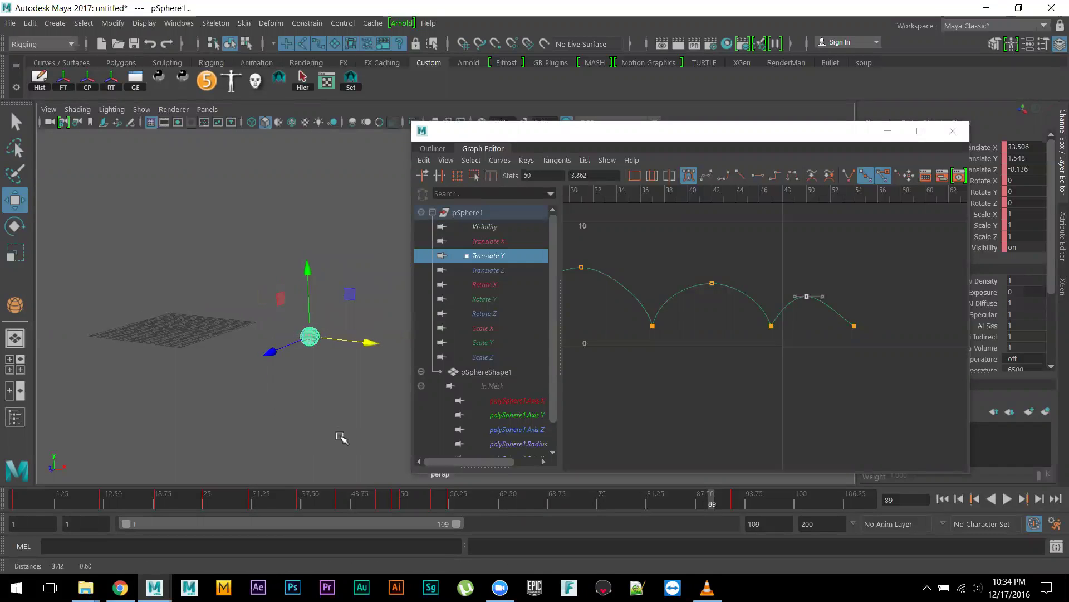
pyautogui.moveTo(346, 501); pyautogui.dragTo(405, 499)
pyautogui.rightClick(405, 500)
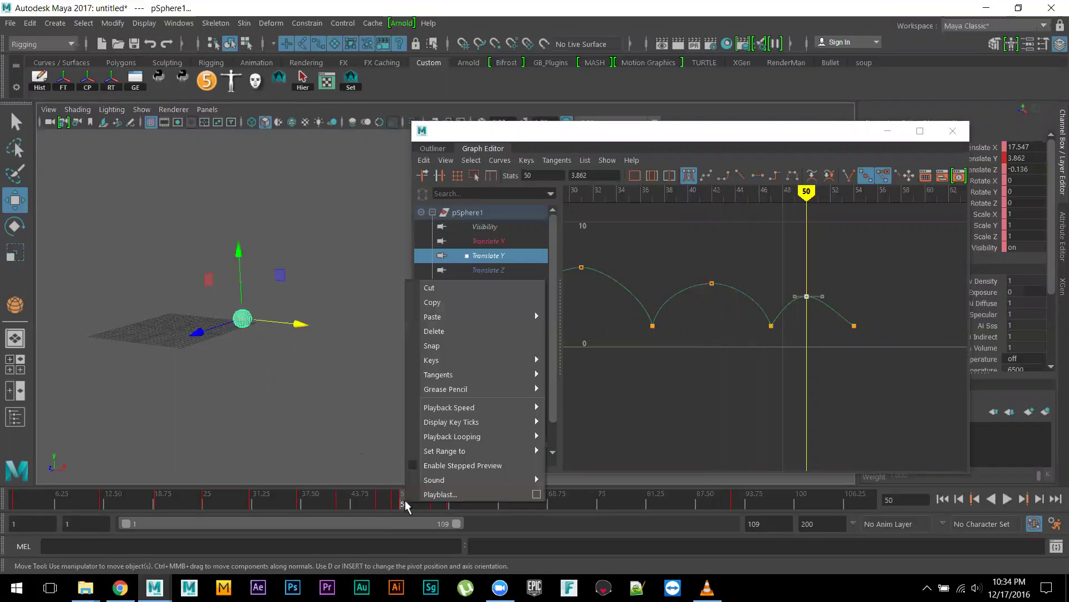
pyautogui.click(434, 332)
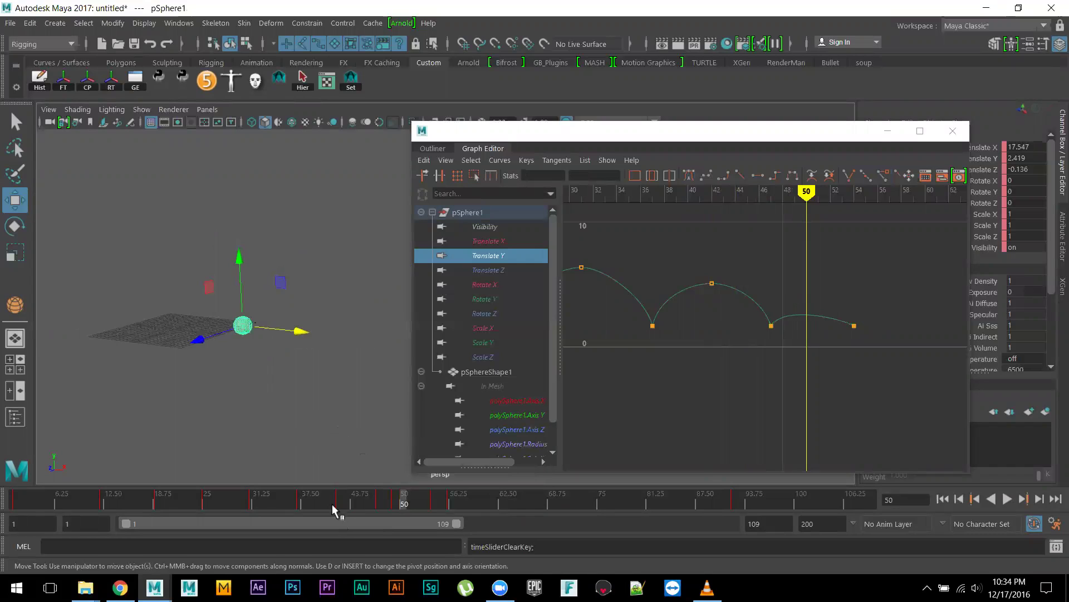
# Replay the flattened last bounce and scrub through it to frame 60.
pyautogui.moveTo(332, 503); pyautogui.dragTo(275, 501)
pyautogui.hotkey('alt', 'v')
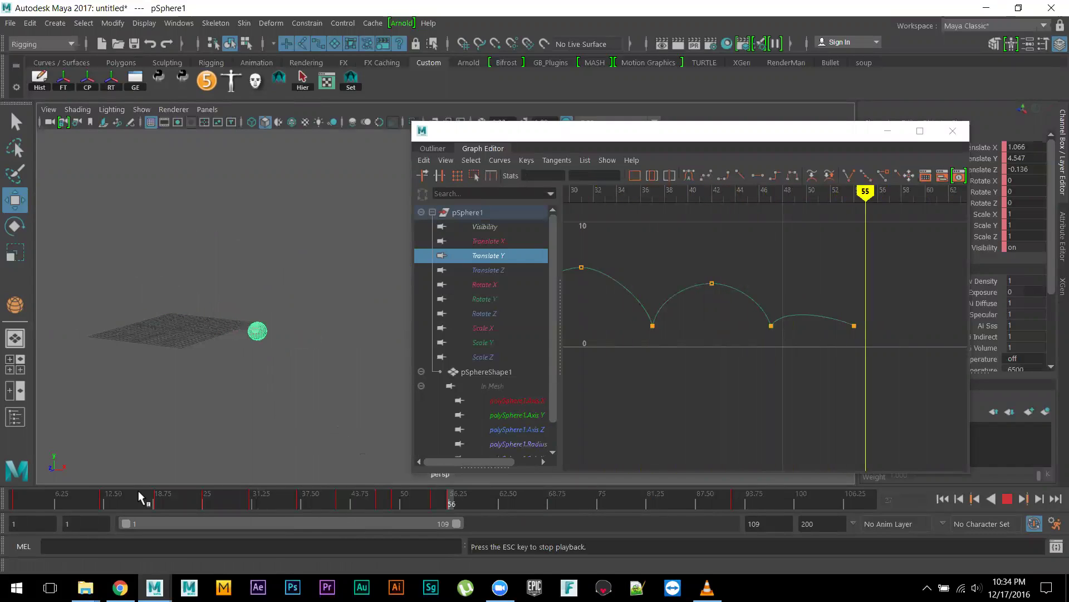
pyautogui.press('Escape')
pyautogui.moveTo(409, 508)
pyautogui.mouseDown()
pyautogui.moveTo(467, 495)
pyautogui.moveTo(402, 506)
pyautogui.moveTo(492, 503)
pyautogui.moveTo(397, 509)
pyautogui.moveTo(480, 510)
pyautogui.mouseUp()
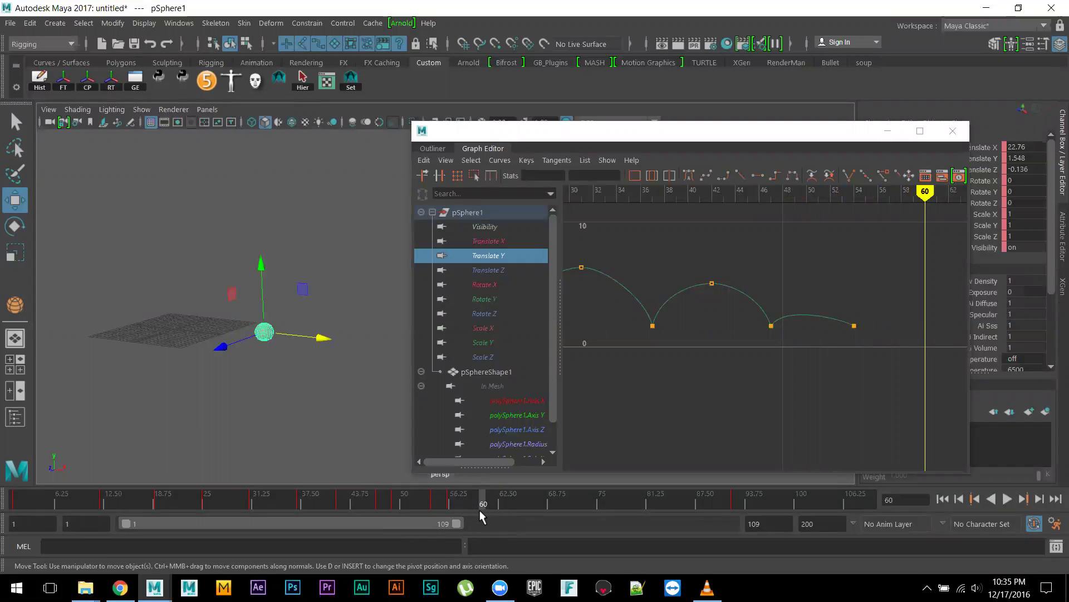
# Step back and forth through the ball's keyframes and scrub to frame 42 to examine its contact and peak poses.
pyautogui.press('.')
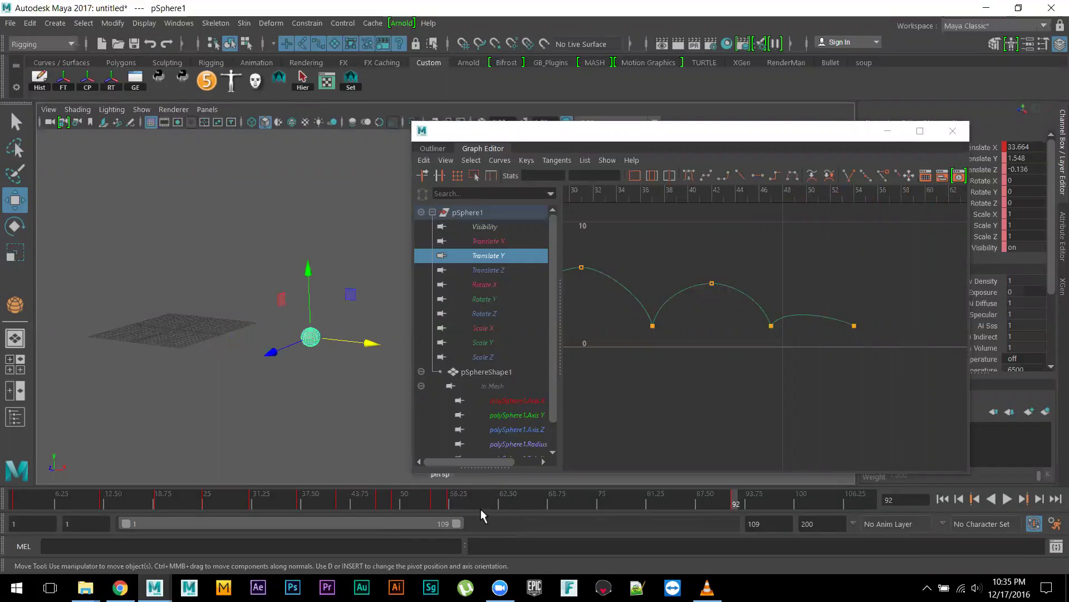
pyautogui.press(',')
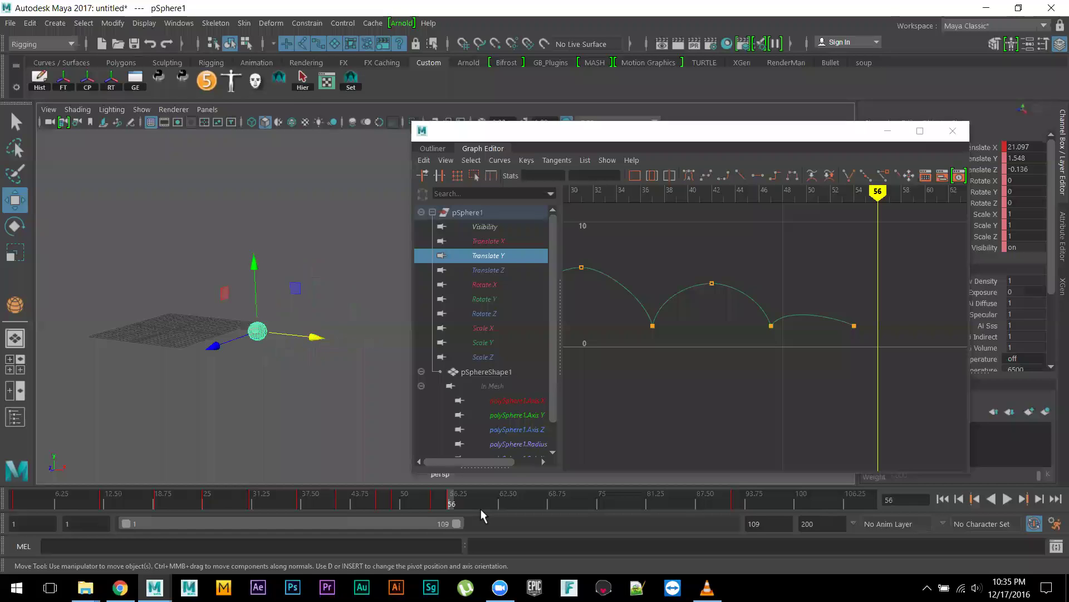
pyautogui.press(',')
pyautogui.press(',')
pyautogui.press(',')
pyautogui.press(',')
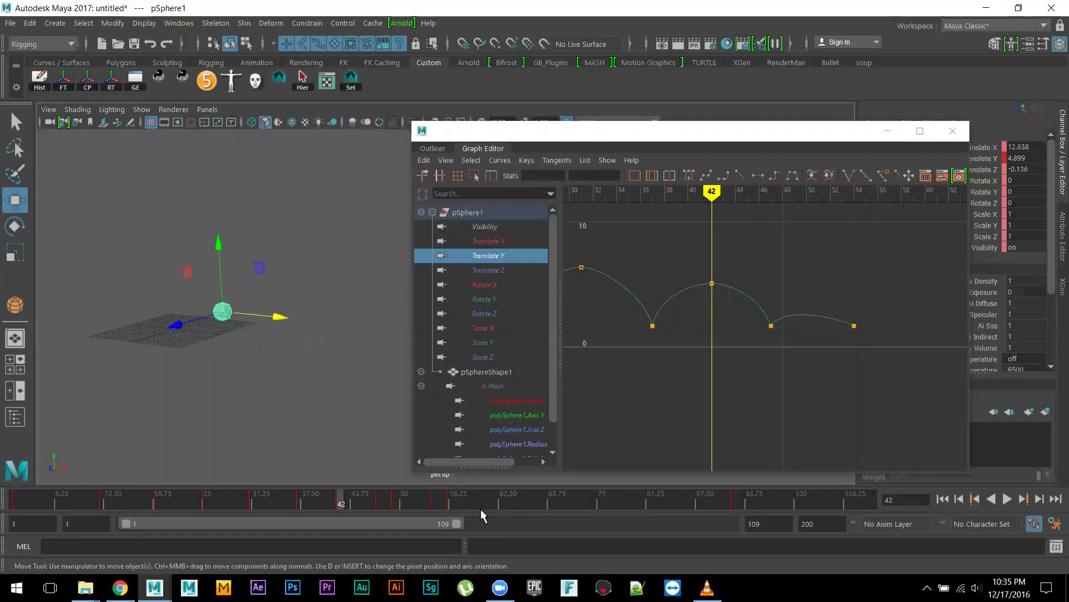
pyautogui.press(',')
pyautogui.press('.')
pyautogui.press('.')
pyautogui.press('.')
pyautogui.press('.')
pyautogui.press(',')
pyautogui.press(',')
pyautogui.press(',')
pyautogui.press(',')
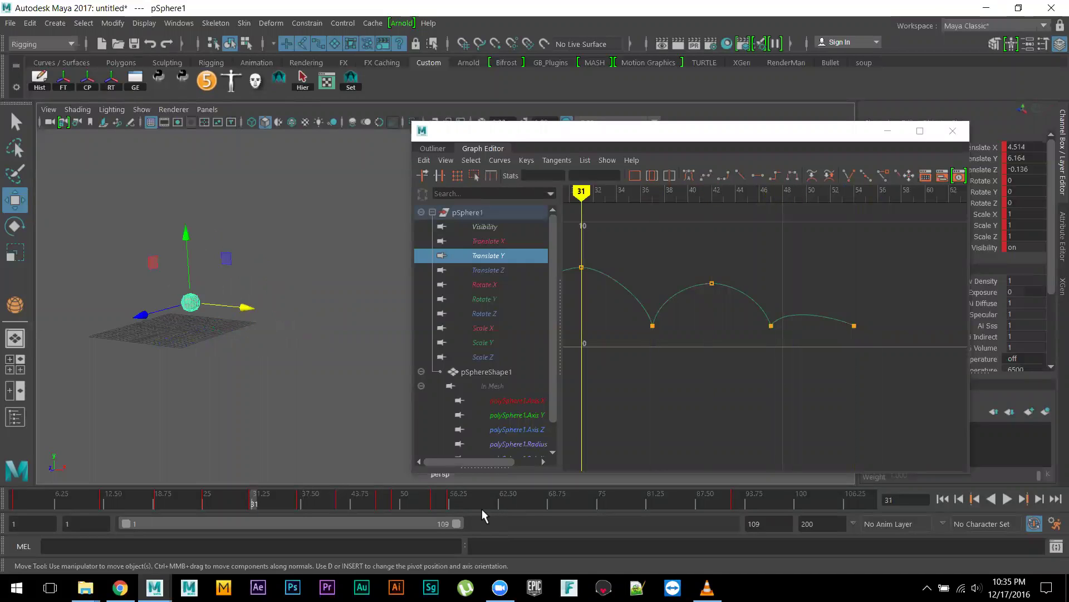
pyautogui.press('.')
pyautogui.press('.')
pyautogui.press('.')
pyautogui.press(',')
pyautogui.press(',')
pyautogui.press(',')
pyautogui.press(',')
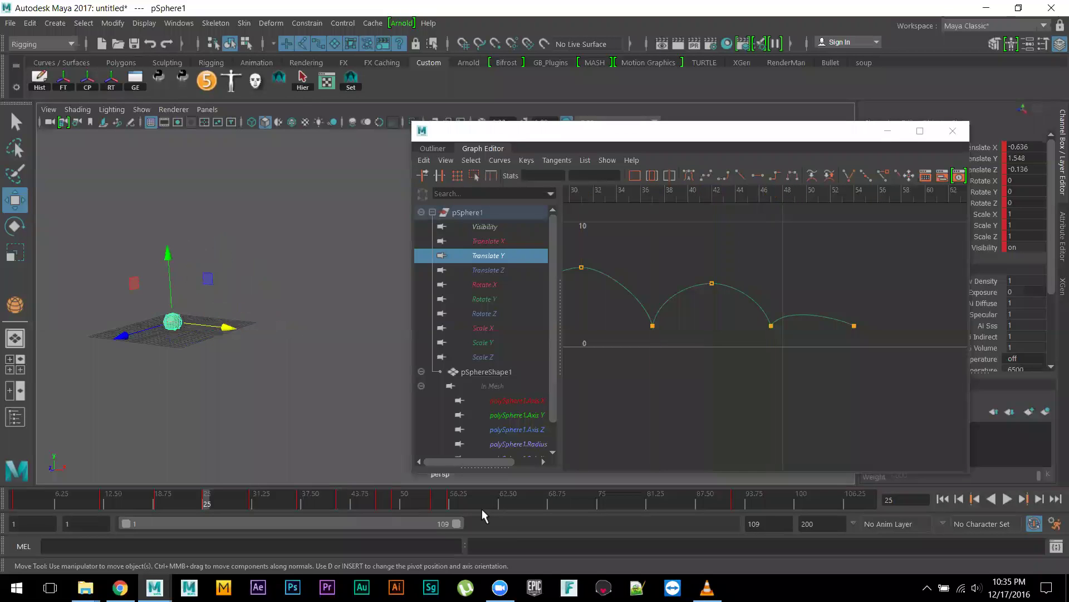
pyautogui.press('.')
pyautogui.press('.')
pyautogui.press('.')
pyautogui.press(',')
pyautogui.press(',')
pyautogui.press(',')
pyautogui.press(',')
pyautogui.press(',')
pyautogui.press('.')
pyautogui.press('.')
pyautogui.press('.')
pyautogui.press('.')
pyautogui.press('.')
pyautogui.press('.')
pyautogui.press(',')
pyautogui.press(',')
pyautogui.press(',')
pyautogui.press('.')
pyautogui.press(',')
pyautogui.press(',')
pyautogui.press(',')
pyautogui.press('.')
pyautogui.press('.')
pyautogui.press('.')
pyautogui.press('.')
pyautogui.press('.')
pyautogui.press('.')
pyautogui.press('.')
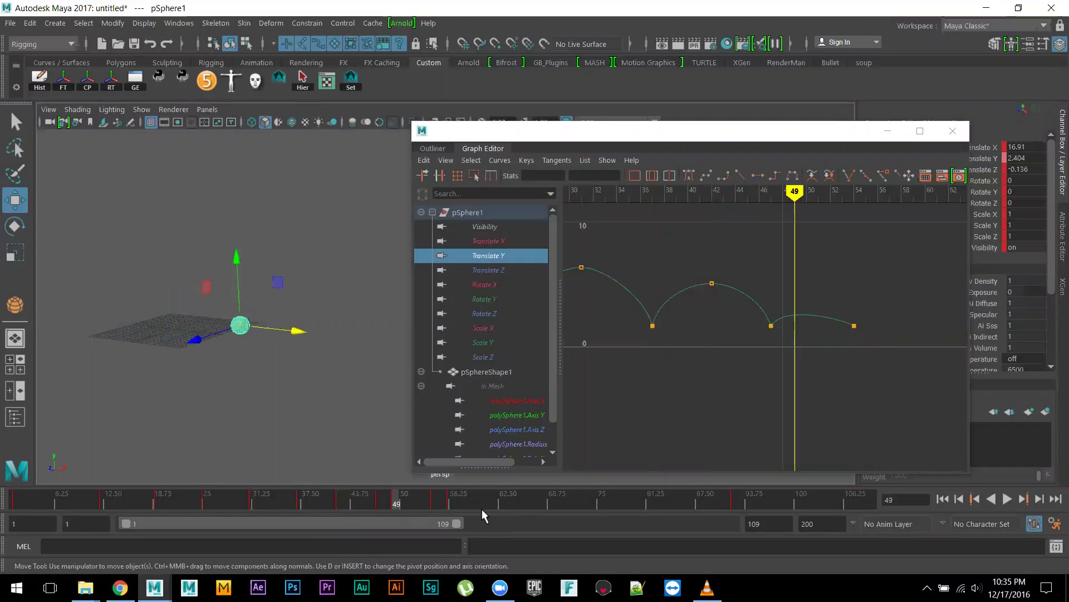
pyautogui.press(',')
pyautogui.press(',')
pyautogui.press(',')
pyautogui.press(',')
pyautogui.press(',')
pyautogui.press(',')
pyautogui.press(',')
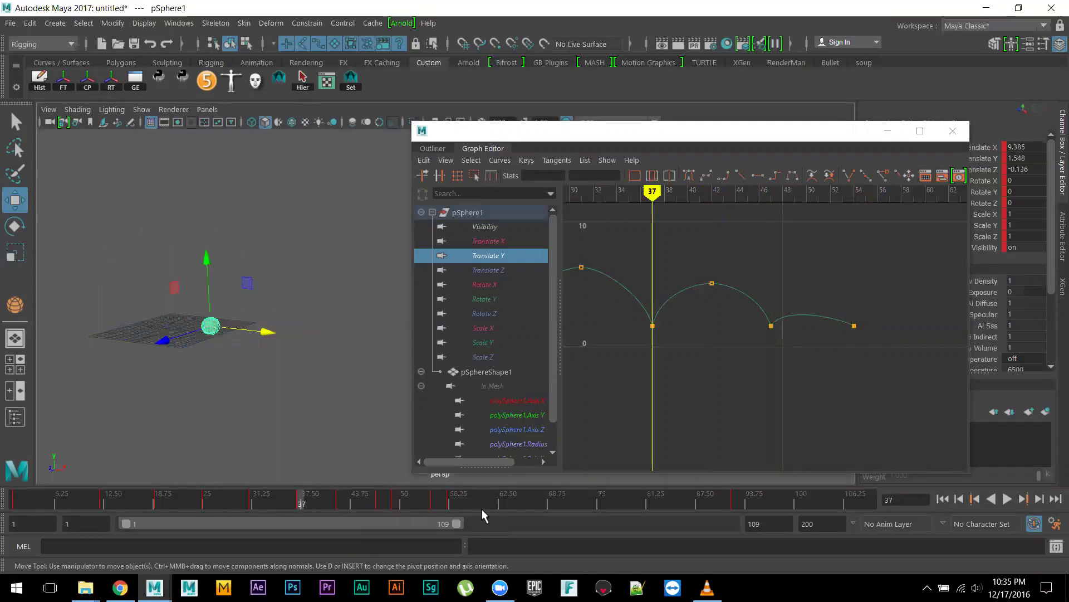
pyautogui.press(',')
pyautogui.press(',')
pyautogui.press('.')
pyautogui.press('.')
pyautogui.press('.')
pyautogui.press('.')
pyautogui.press('.')
pyautogui.press('.')
pyautogui.press('.')
pyautogui.press('.')
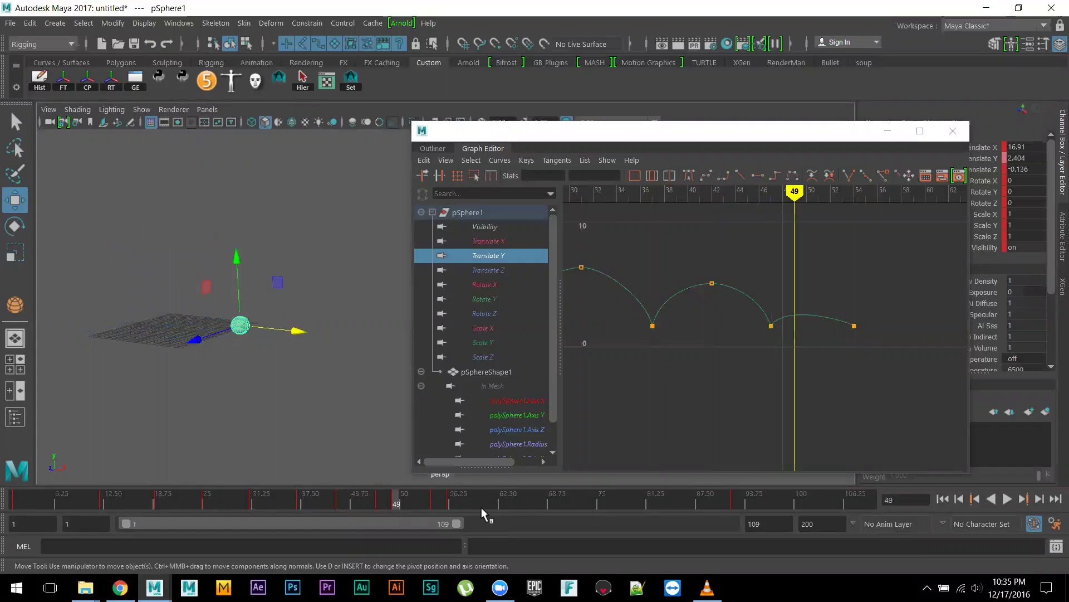
pyautogui.press('.')
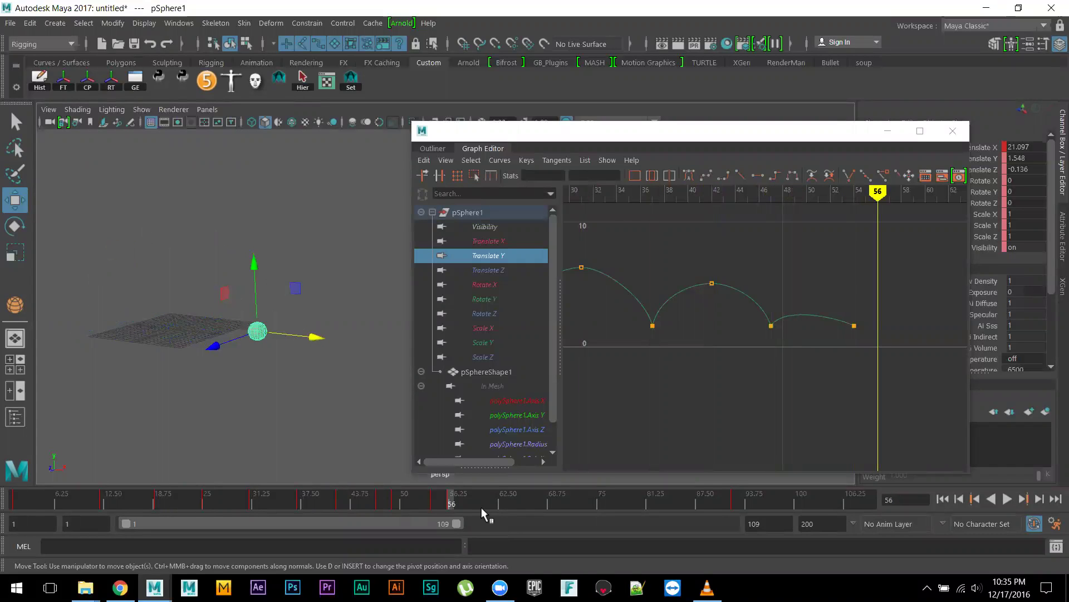
pyautogui.press(',')
pyautogui.press(',')
pyautogui.press(',')
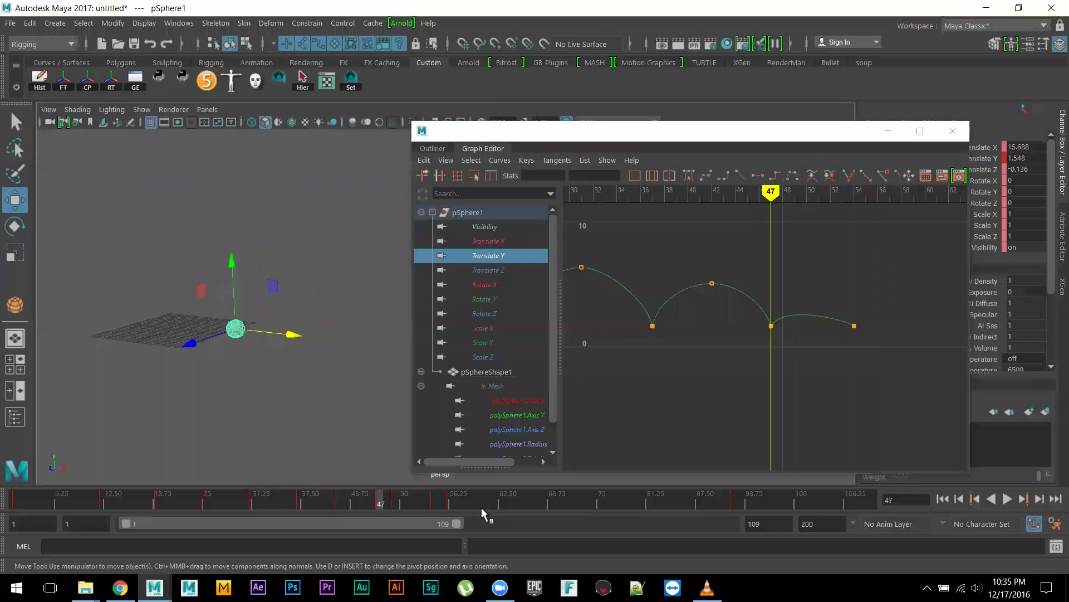
pyautogui.press(',')
pyautogui.press(',')
pyautogui.press(',')
pyautogui.press(',')
pyautogui.press(',')
pyautogui.press(',')
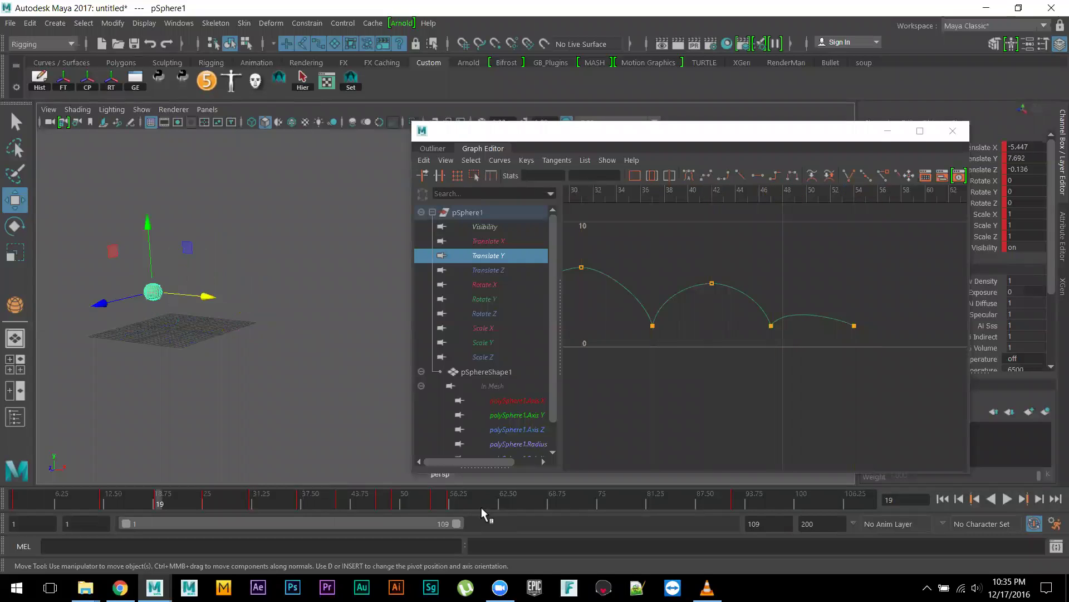
pyautogui.press('.')
pyautogui.press('.')
pyautogui.press('.')
pyautogui.press(',')
pyautogui.press('.')
pyautogui.press('.')
pyautogui.moveTo(312, 499); pyautogui.dragTo(342, 505)
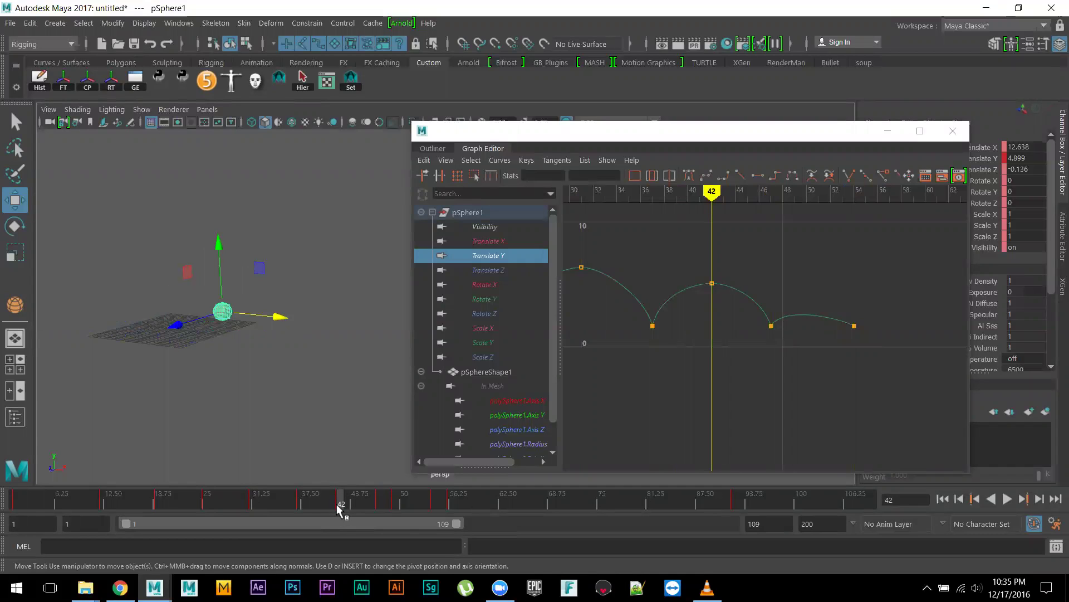
# Scale the ball's timeline keys to about half their duration, with the last key near frame 48, and replay from frame 1.
pyautogui.keyDown('shift'); pyautogui.moveTo(454, 504); pyautogui.dragTo(87, 504); pyautogui.keyUp('shift')
pyautogui.keyDown('shift'); pyautogui.moveTo(462, 504); pyautogui.dragTo(268, 504); pyautogui.keyUp('shift')
pyautogui.click(732, 503)
pyautogui.hotkey('alt', 'v')
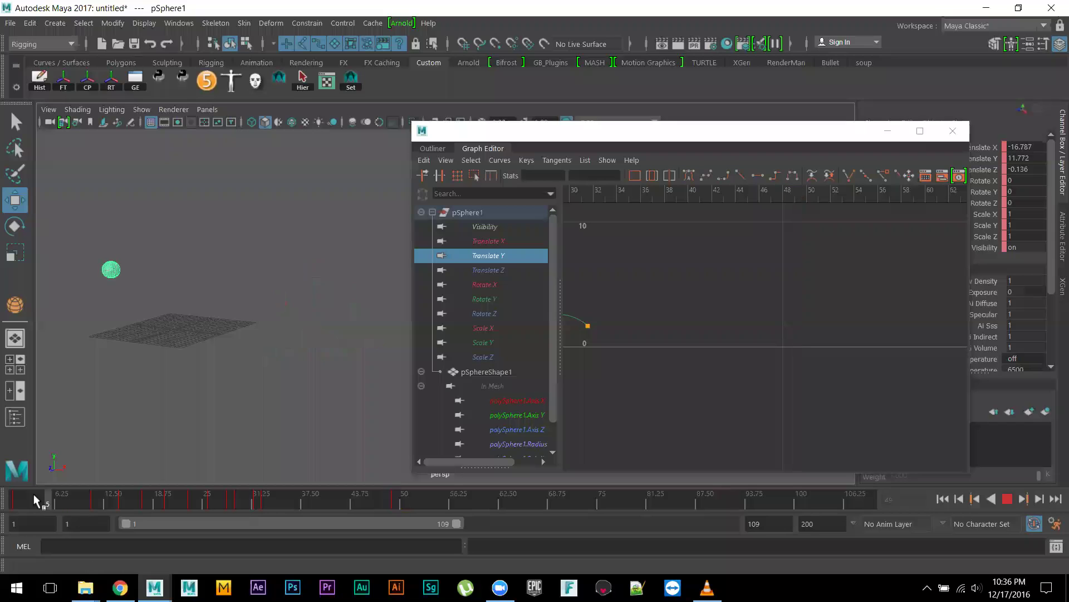
pyautogui.click(10, 501)
pyautogui.hotkey('alt', 'v')
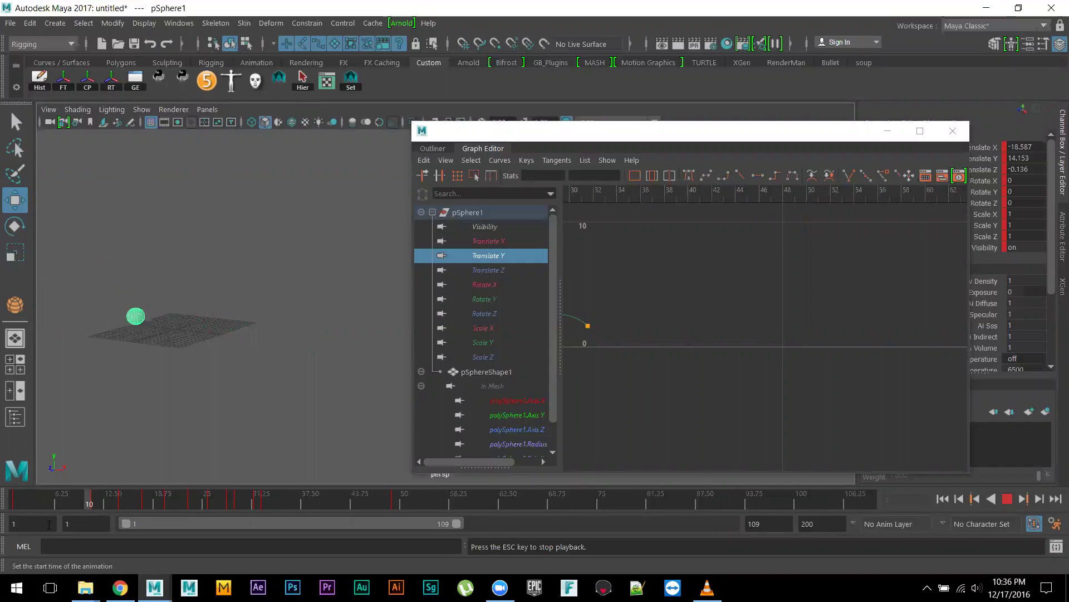
pyautogui.press('Escape')
# Narrow the playback range to frames 18–41 around the compressed bounces and play it.
pyautogui.moveTo(157, 497); pyautogui.dragTo(207, 503)
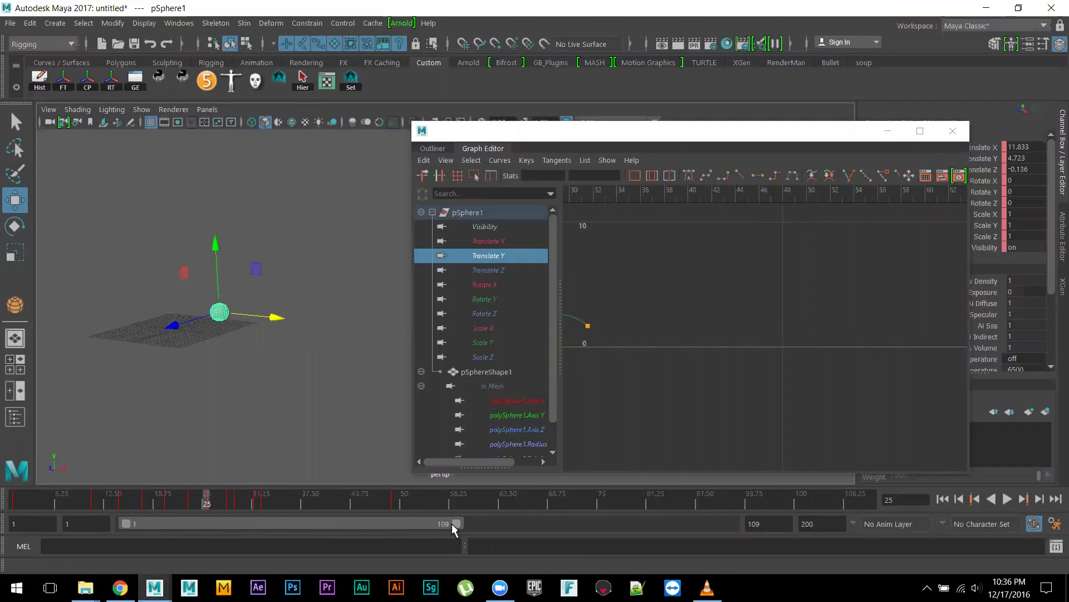
pyautogui.moveTo(427, 526); pyautogui.dragTo(242, 523)
pyautogui.moveTo(134, 522); pyautogui.dragTo(179, 526)
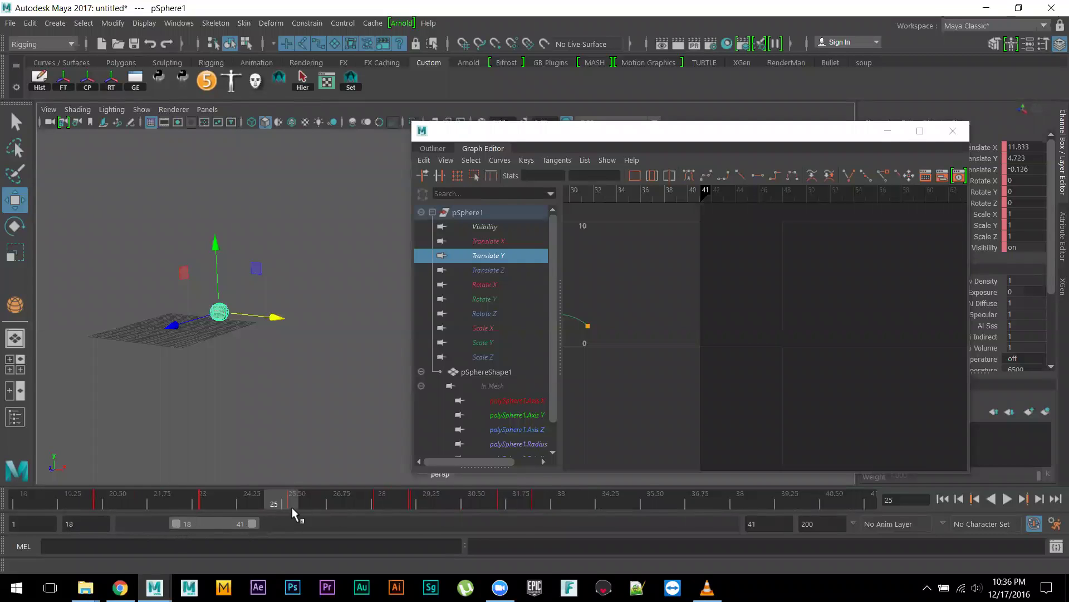
pyautogui.hotkey('alt', 'v')
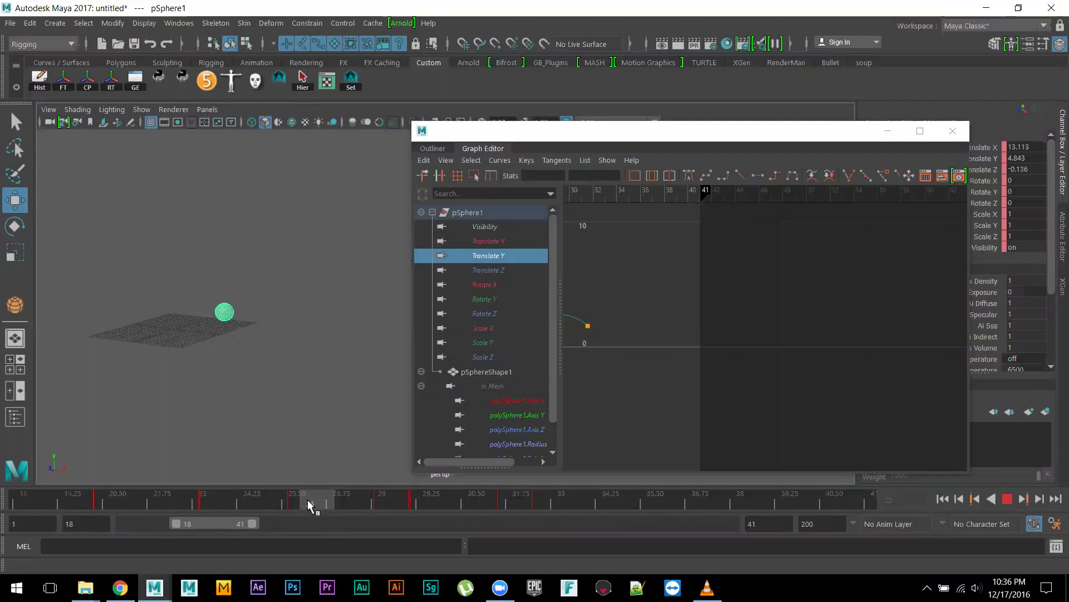
# Scrub around frames 24 to 26 to examine the bounce peak key lying between whole frames.
pyautogui.moveTo(315, 504)
pyautogui.mouseDown()
pyautogui.moveTo(277, 501)
pyautogui.moveTo(329, 498)
pyautogui.mouseUp()
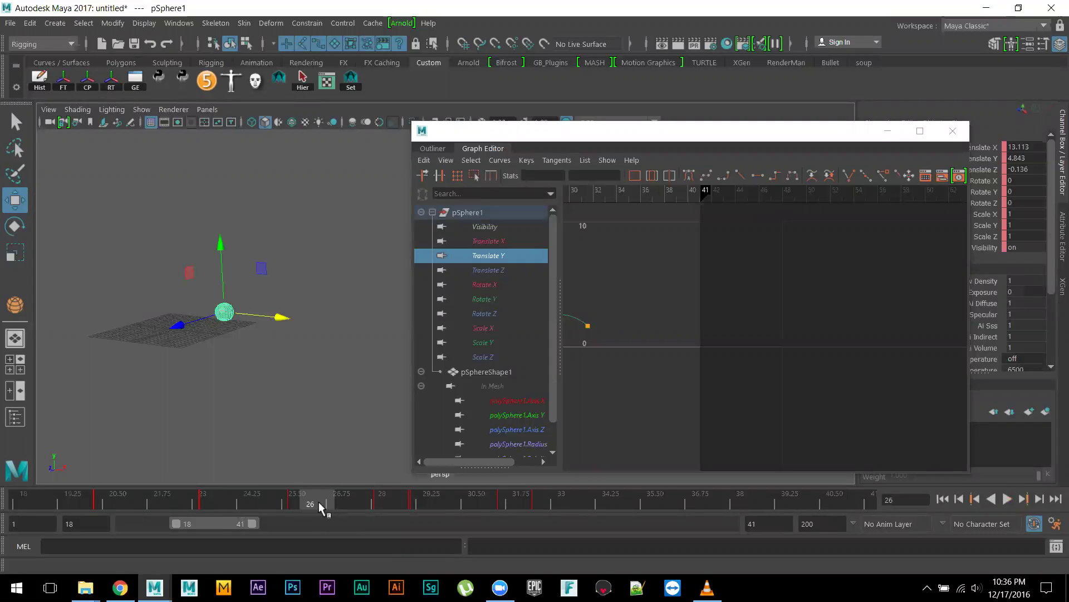
pyautogui.click(320, 498)
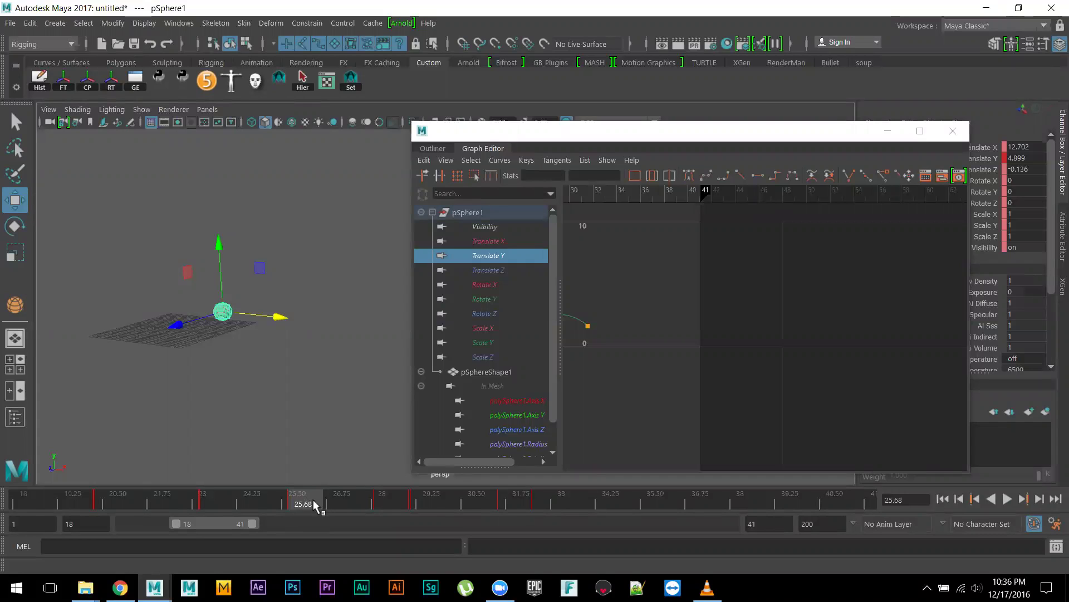
pyautogui.moveTo(358, 498)
pyautogui.mouseDown()
pyautogui.moveTo(276, 507)
pyautogui.moveTo(301, 504)
pyautogui.mouseUp()
pyautogui.moveTo(299, 501); pyautogui.dragTo(246, 509)
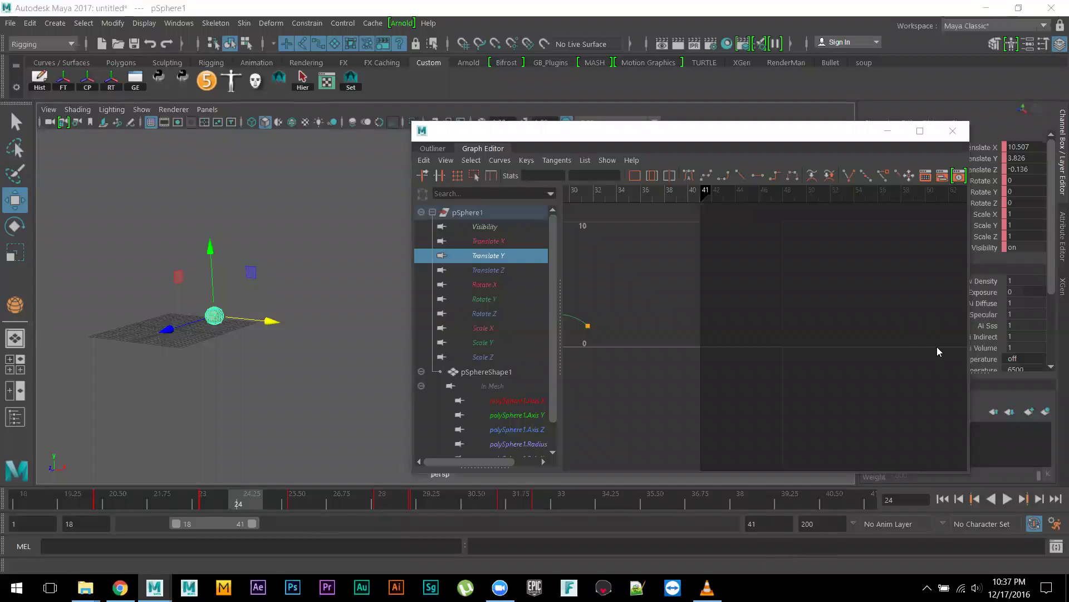
# Step backward and forward through the ball's scaled keys to examine their fractional frame positions.
pyautogui.click(1028, 500)
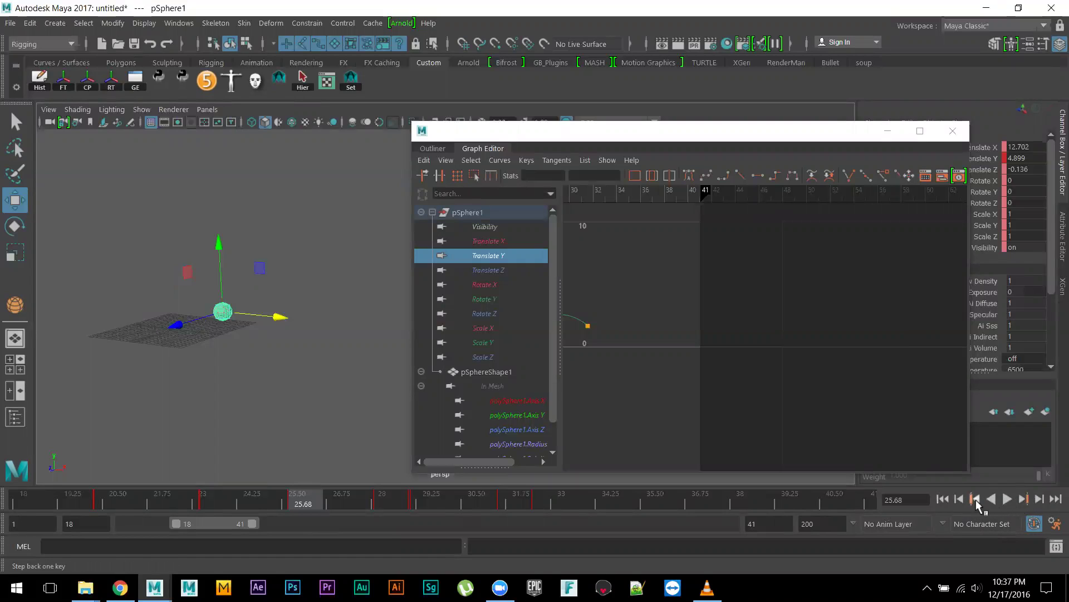
pyautogui.click(973, 500)
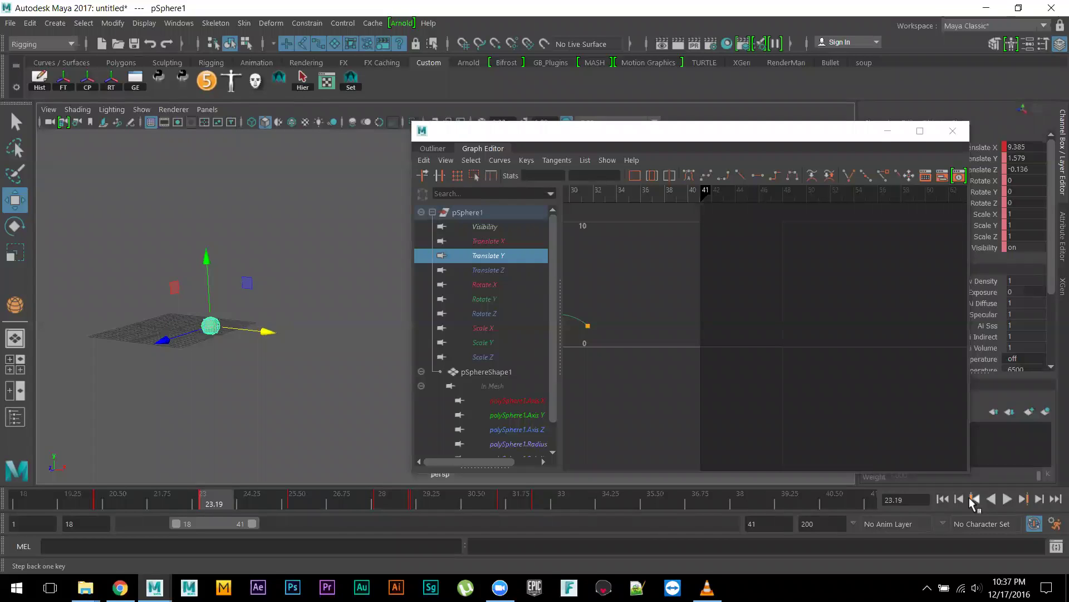
pyautogui.click(973, 500)
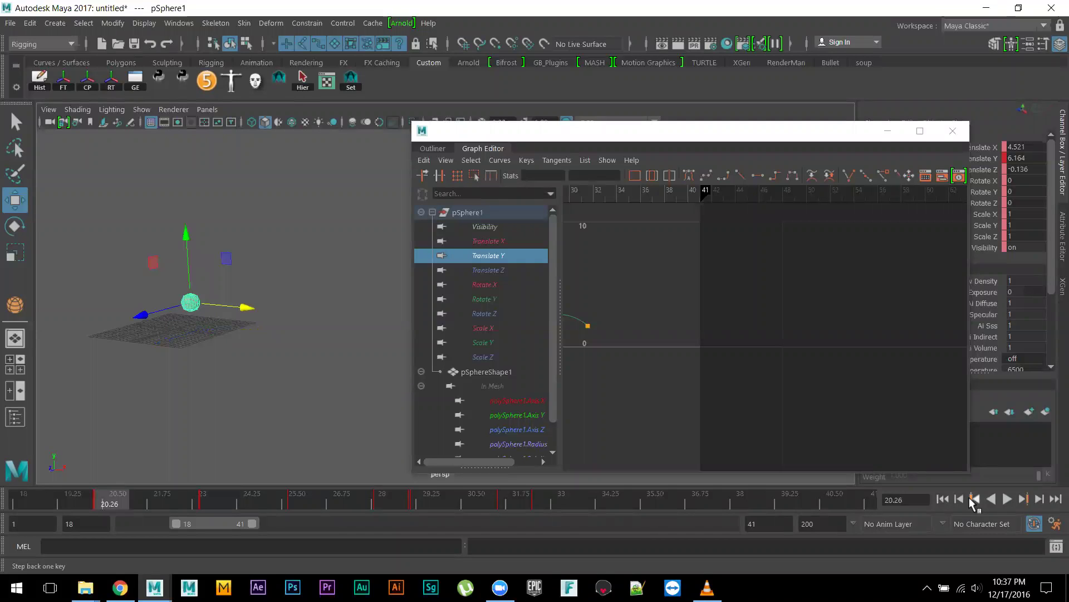
pyautogui.click(1024, 499)
pyautogui.click(1023, 499)
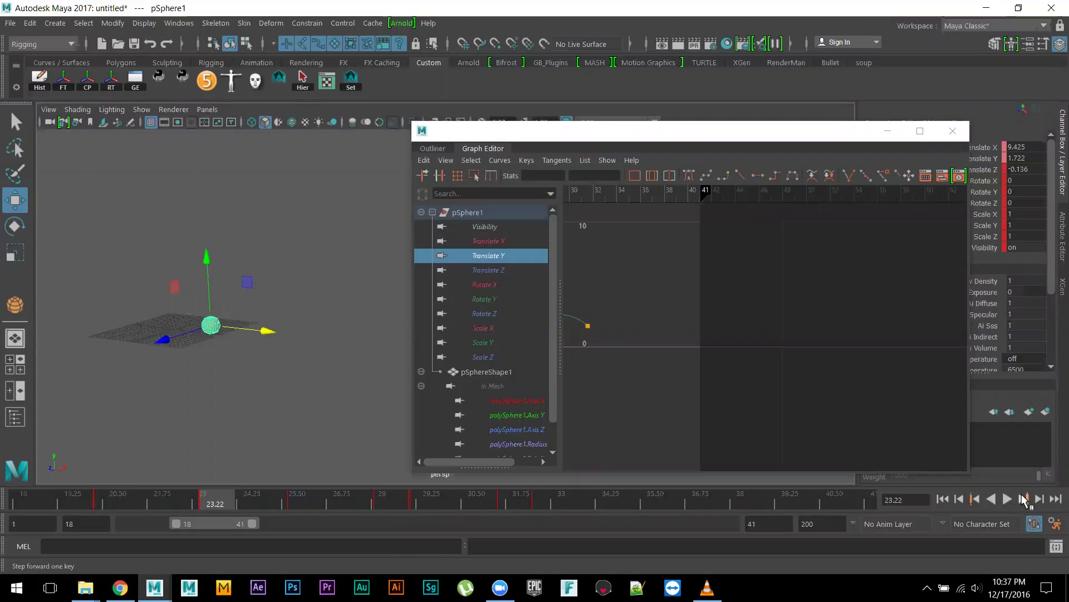
pyautogui.click(1024, 498)
pyautogui.click(1024, 499)
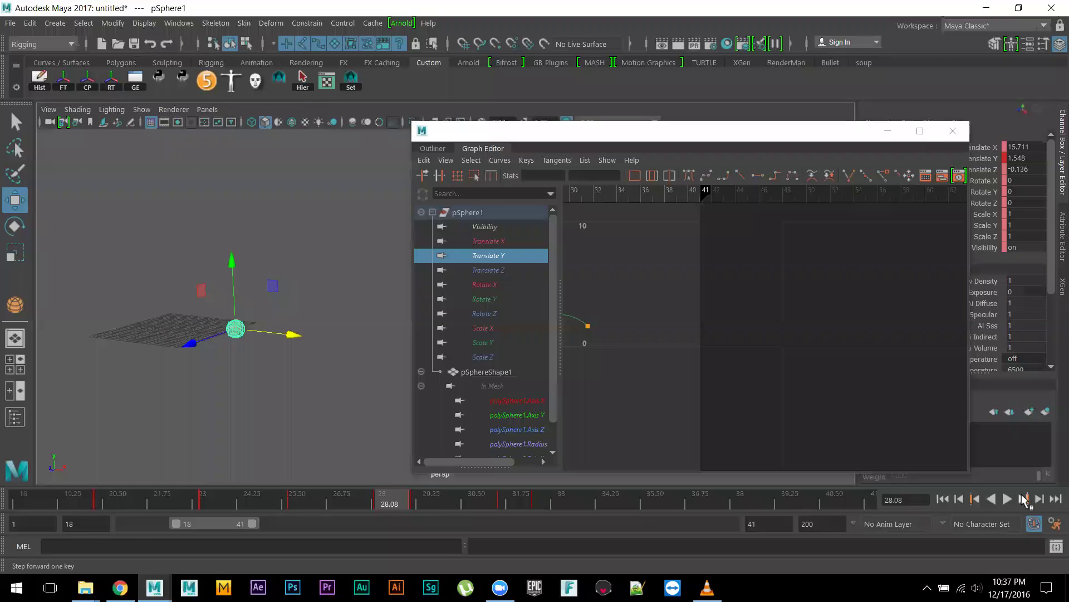
pyautogui.click(1024, 499)
pyautogui.click(974, 498)
pyautogui.click(974, 498)
pyautogui.click(975, 499)
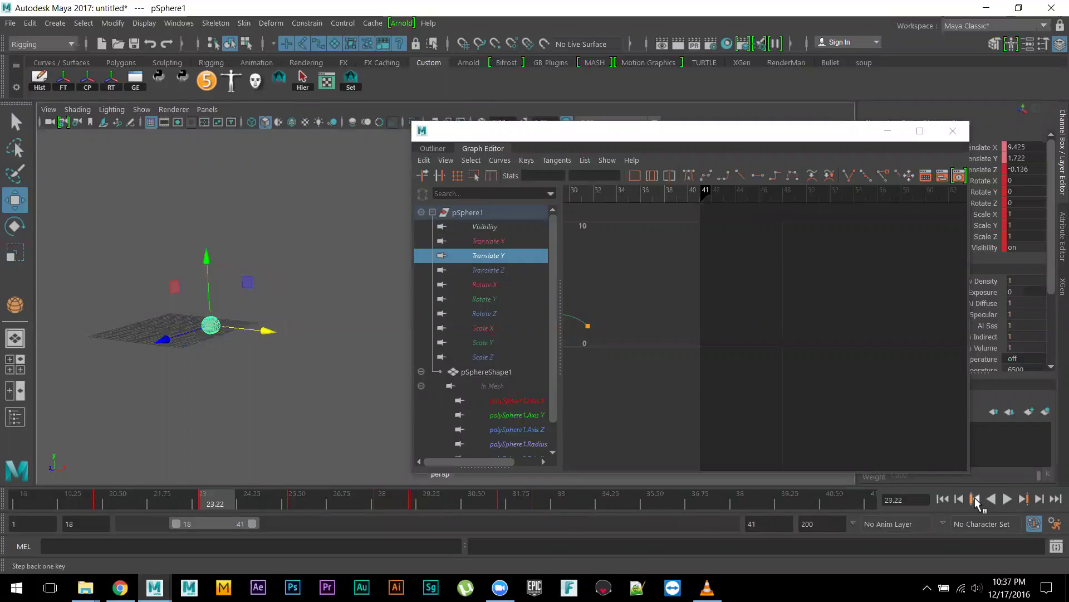
pyautogui.click(1024, 499)
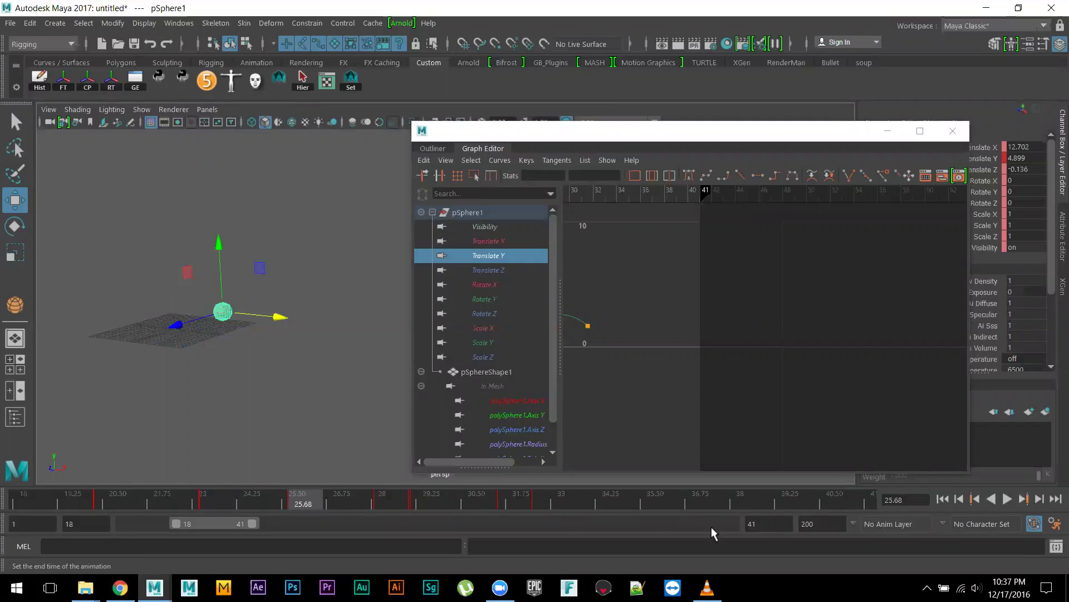
pyautogui.moveTo(286, 502)
pyautogui.mouseDown()
pyautogui.moveTo(353, 503)
pyautogui.moveTo(262, 500)
pyautogui.moveTo(314, 497)
pyautogui.moveTo(297, 503)
pyautogui.mouseUp()
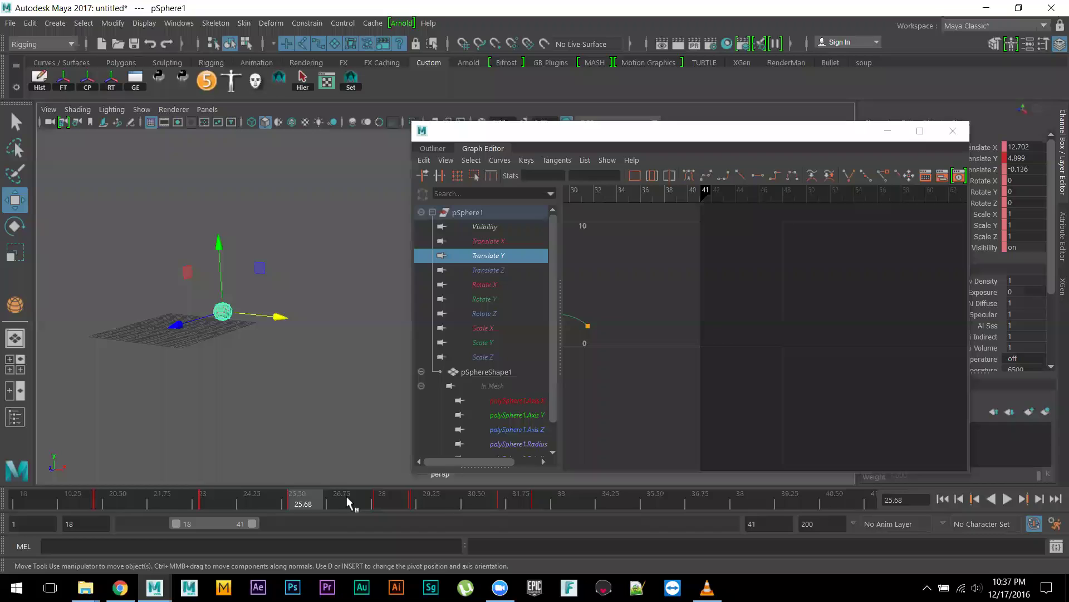
# Snap all the ball's keys in the visible timeline to whole frames and replay the motion.
pyautogui.doubleClick(346, 495)
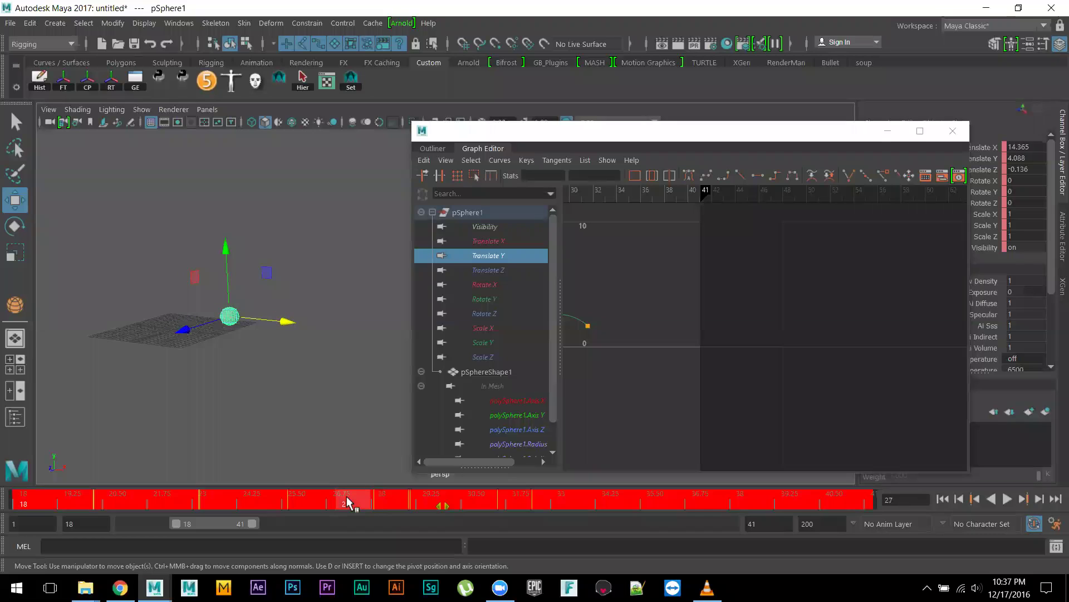
pyautogui.rightClick(346, 503)
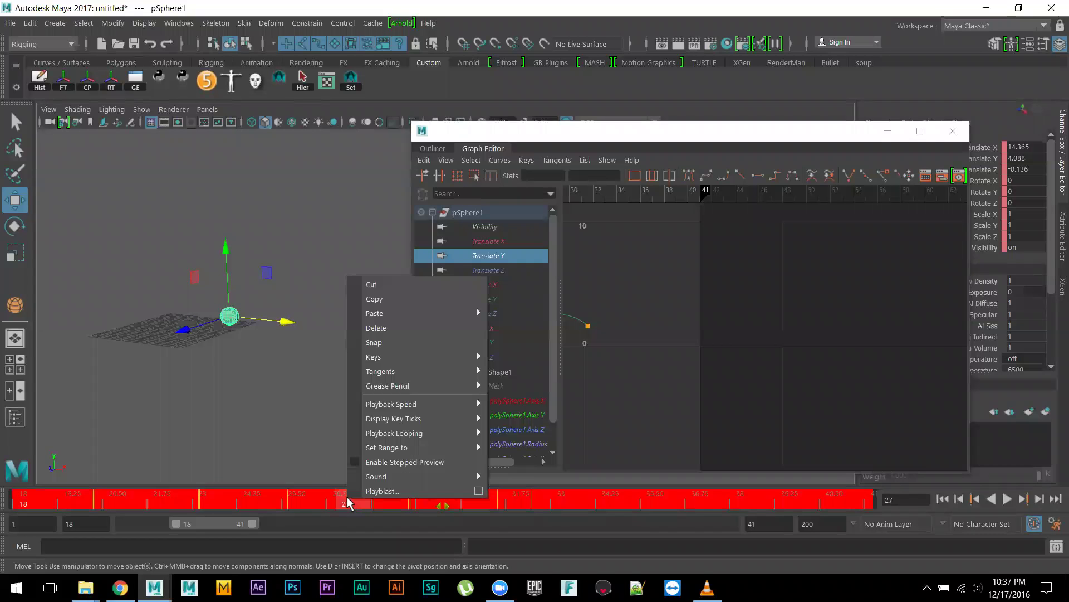
pyautogui.click(389, 342)
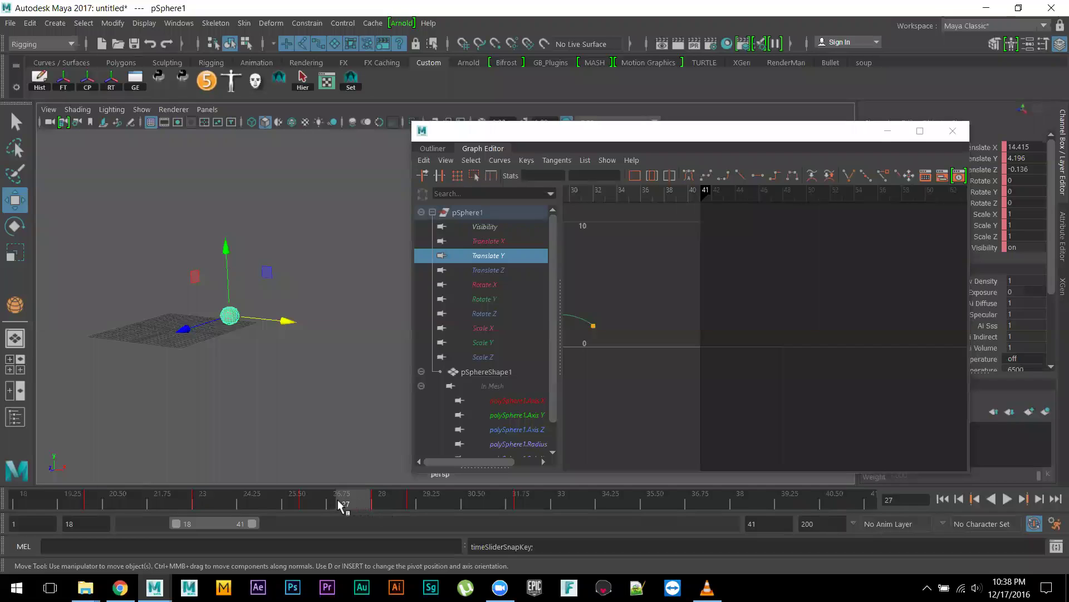
pyautogui.hotkey('alt', 'v')
pyautogui.moveTo(312, 510); pyautogui.dragTo(58, 495)
pyautogui.hotkey('alt', 'v')
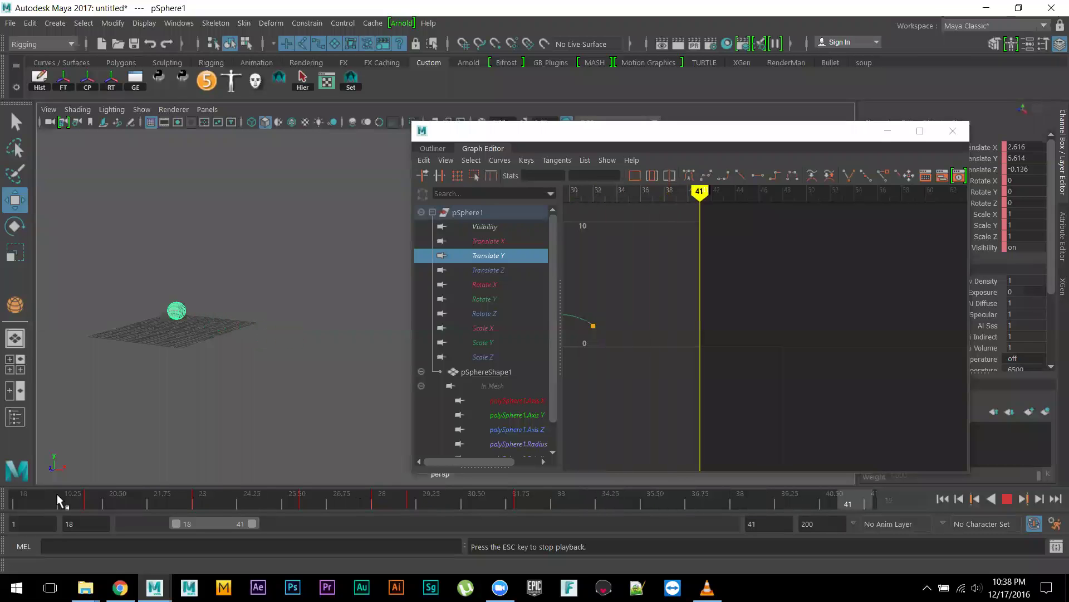
# Reselect the ball, highlight its keys between frames 21 and 33 on the timeline, and play the motion.
pyautogui.click(311, 401)
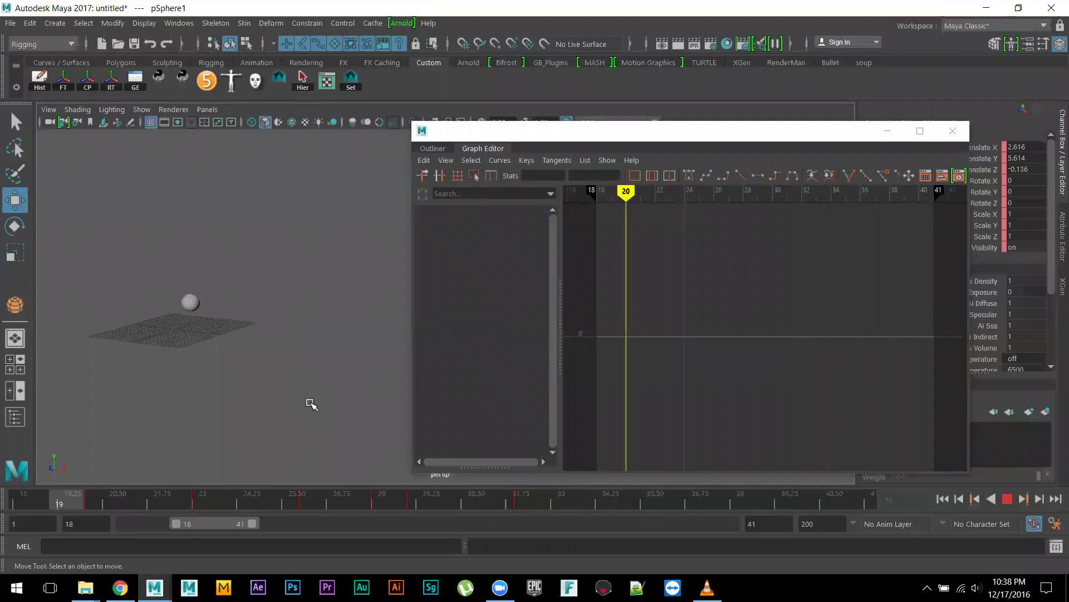
pyautogui.keyDown('alt'); pyautogui.moveTo(265, 406); pyautogui.dragTo(291, 433); pyautogui.keyUp('alt')
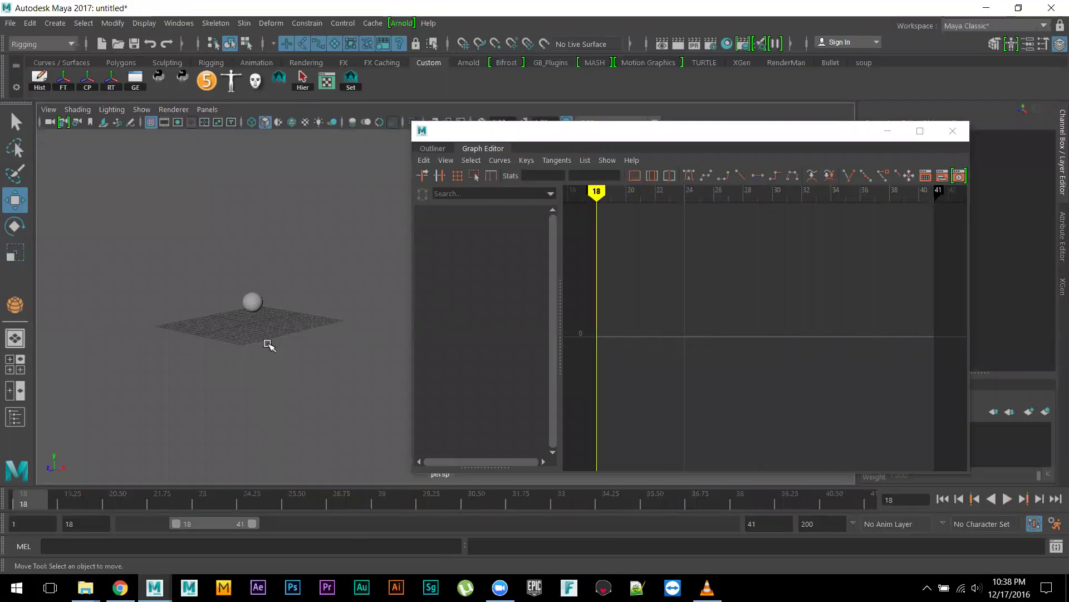
pyautogui.click(253, 301)
pyautogui.keyDown('shift'); pyautogui.moveTo(542, 496); pyautogui.dragTo(119, 499); pyautogui.keyUp('shift')
pyautogui.hotkey('alt', 'v')
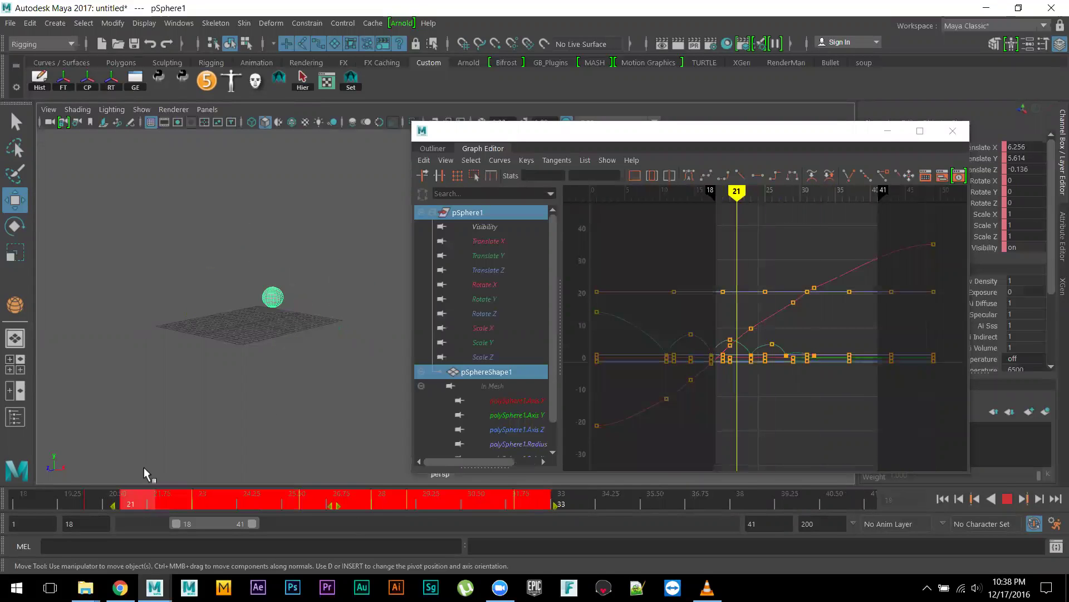
pyautogui.hotkey('alt', 'v')
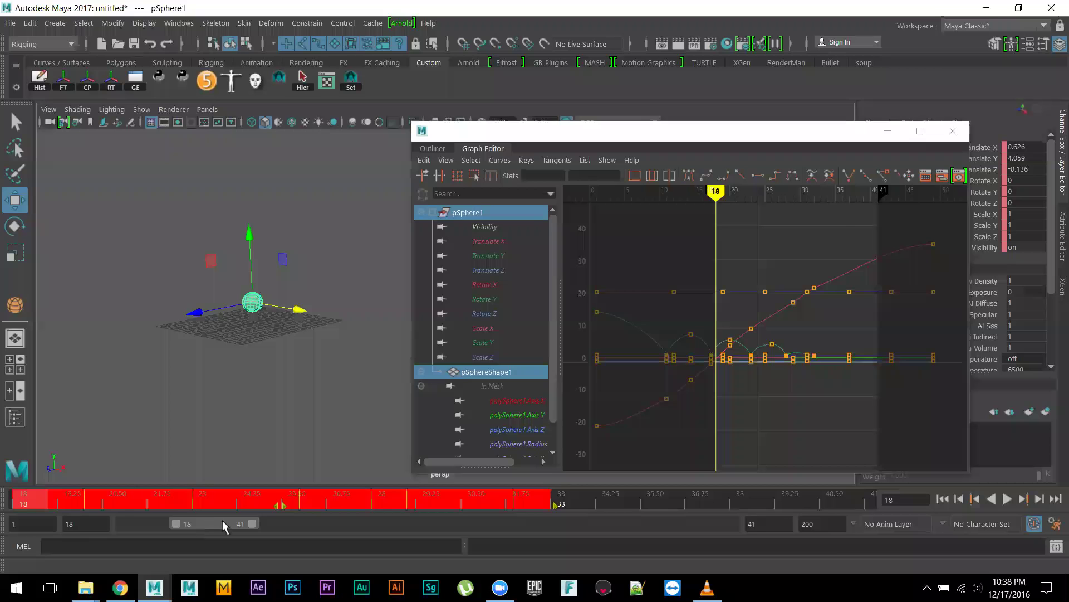
# Restore the full 1–200 playback range and stretch the ball's keys from frame 9 onward so the selection ends at frame 106.
pyautogui.doubleClick(223, 520)
pyautogui.keyDown('shift'); pyautogui.moveTo(234, 497); pyautogui.dragTo(53, 504); pyautogui.keyUp('shift')
pyautogui.hotkey('alt', 'v')
pyautogui.hotkey('alt', 'v')
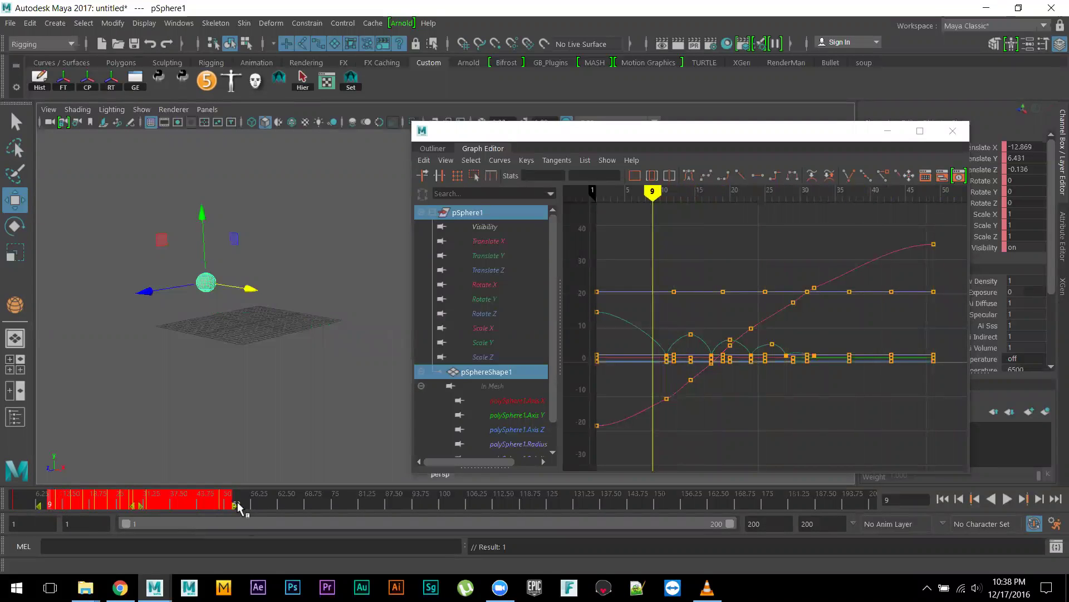
pyautogui.moveTo(233, 505); pyautogui.dragTo(463, 517)
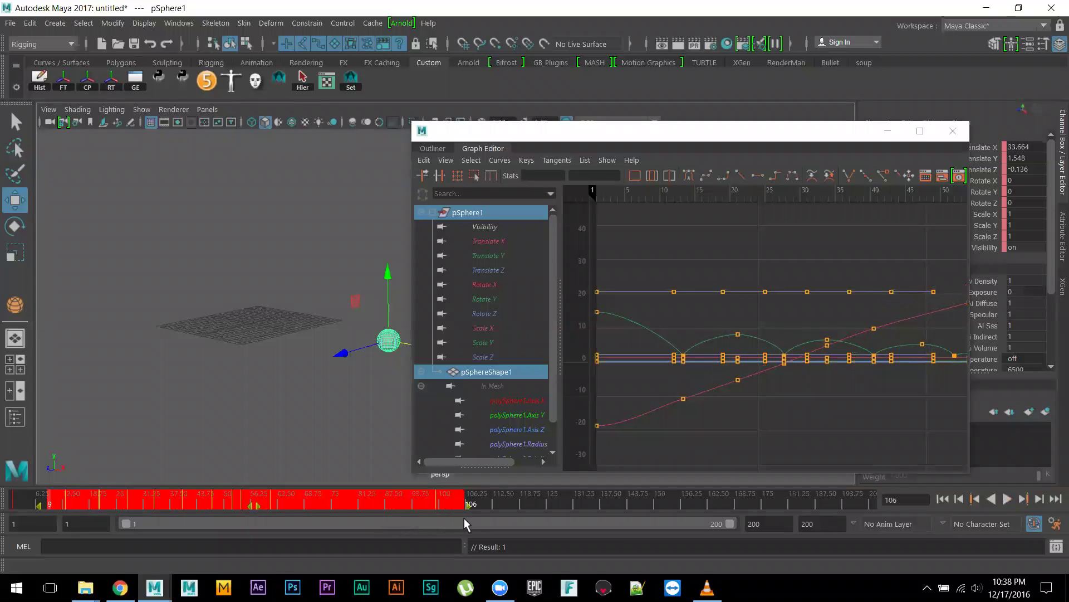
# Play the stretched bounces from the first frame and move the Graph Editor window up, clear of the time slider.
pyautogui.click(370, 506)
pyautogui.click(941, 499)
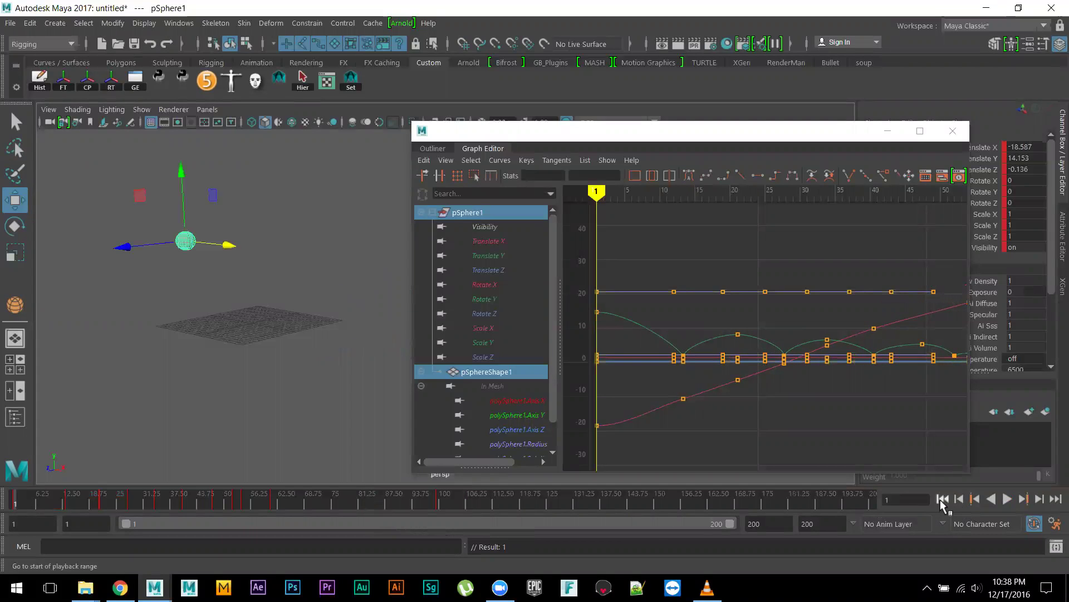
pyautogui.hotkey('alt', 'v')
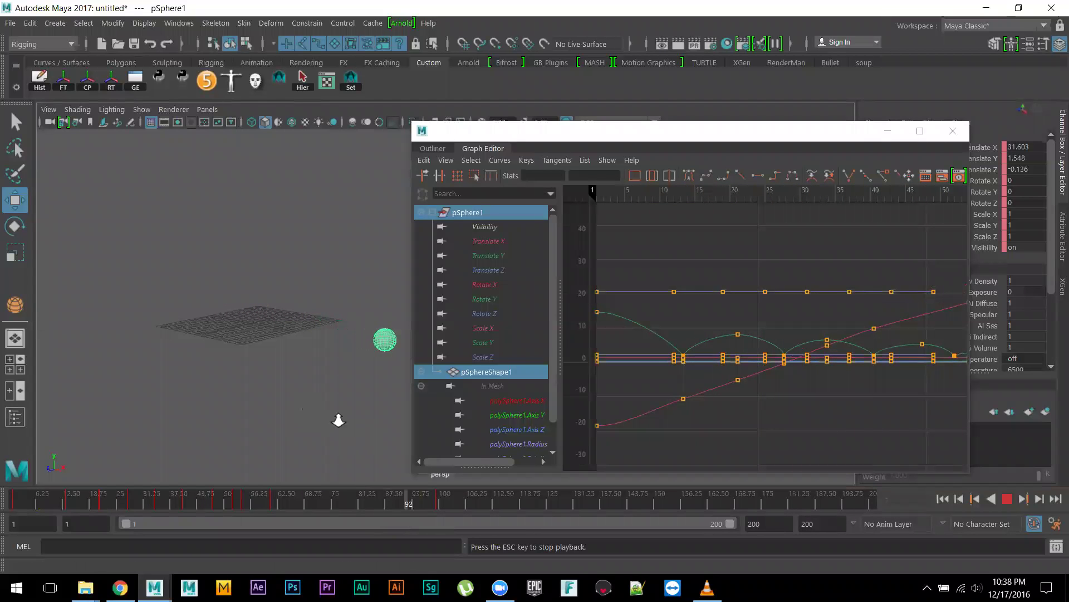
pyautogui.keyDown('alt'); pyautogui.moveTo(324, 397); pyautogui.dragTo(249, 389, button='middle'); pyautogui.keyUp('alt')
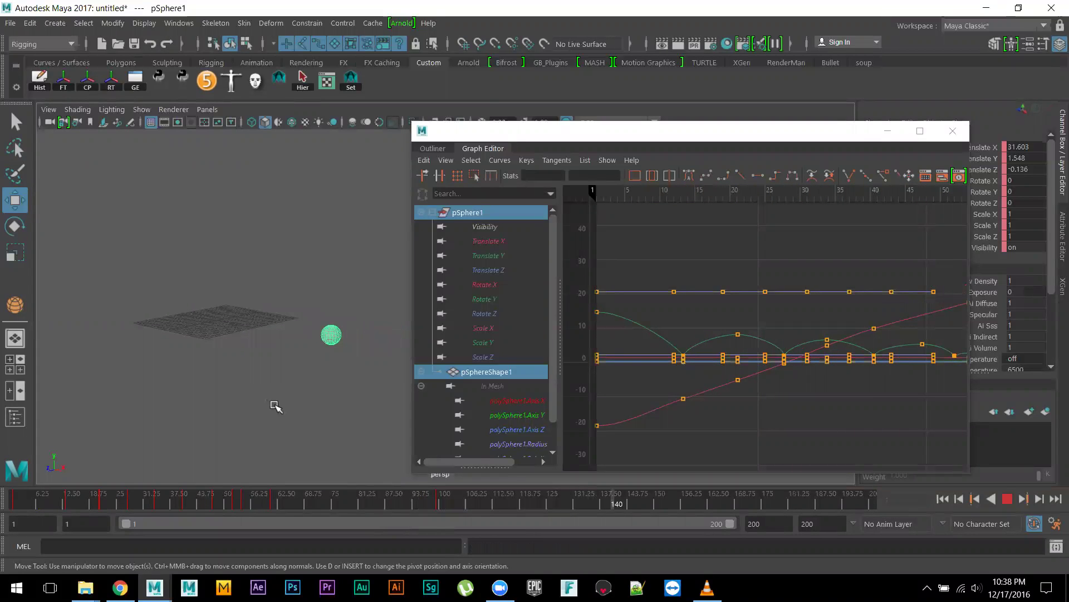
pyautogui.press('Escape')
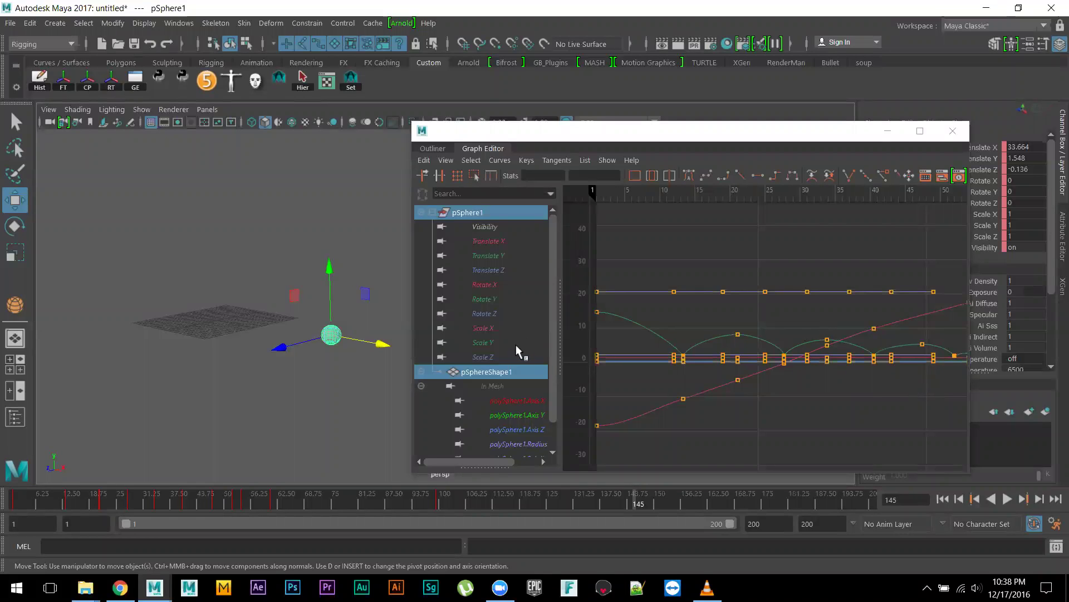
pyautogui.click(650, 134)
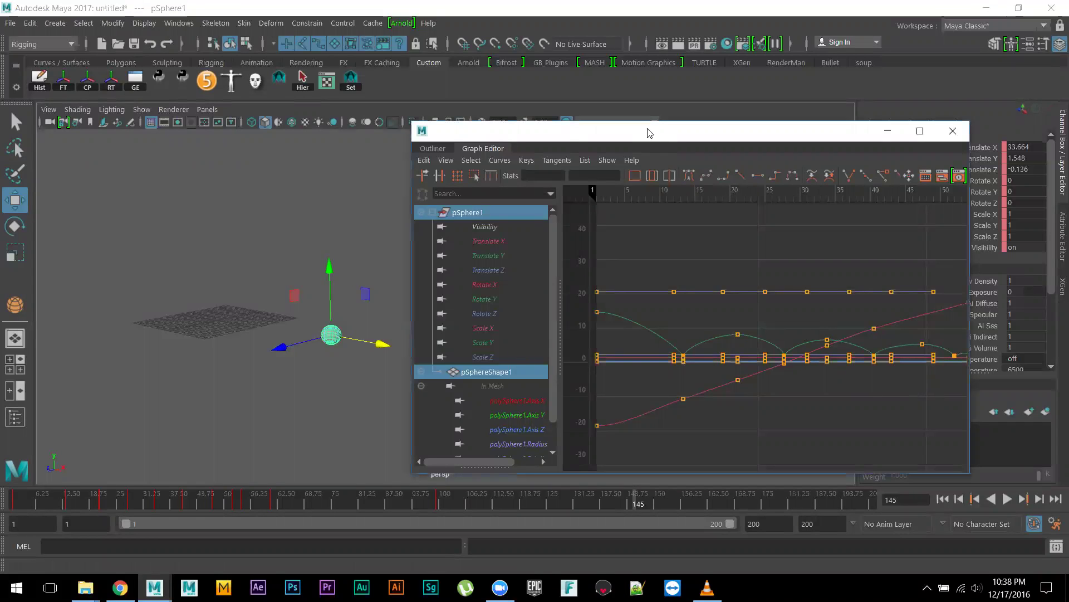
pyautogui.moveTo(649, 132); pyautogui.dragTo(602, 87)
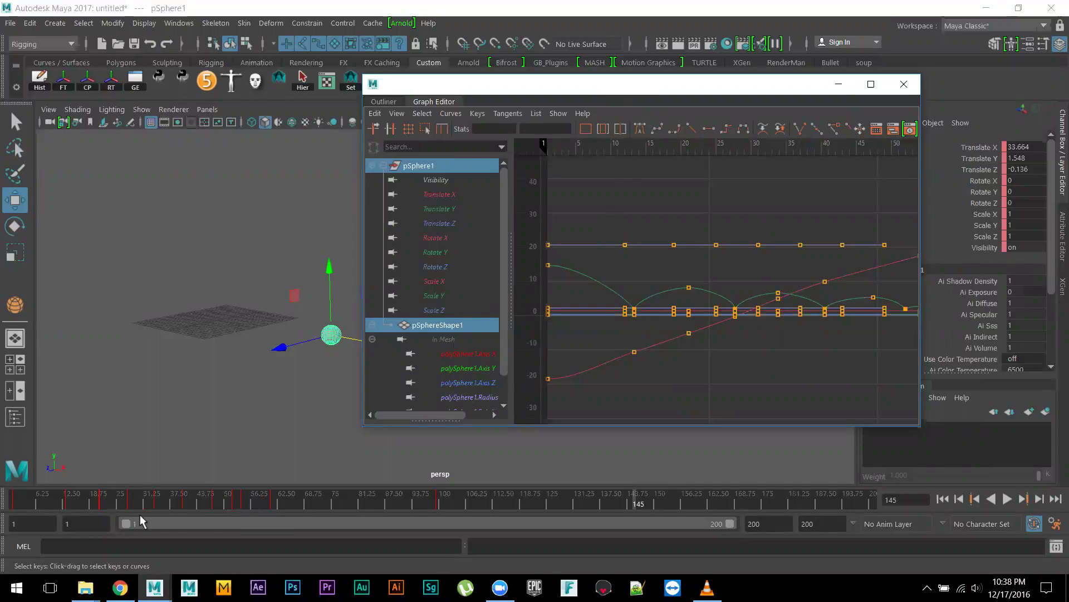
# Switch to VLC media player, skim the paused lesson on graph keys and tangents through to its end, and close the player.
pyautogui.moveTo(120, 587)
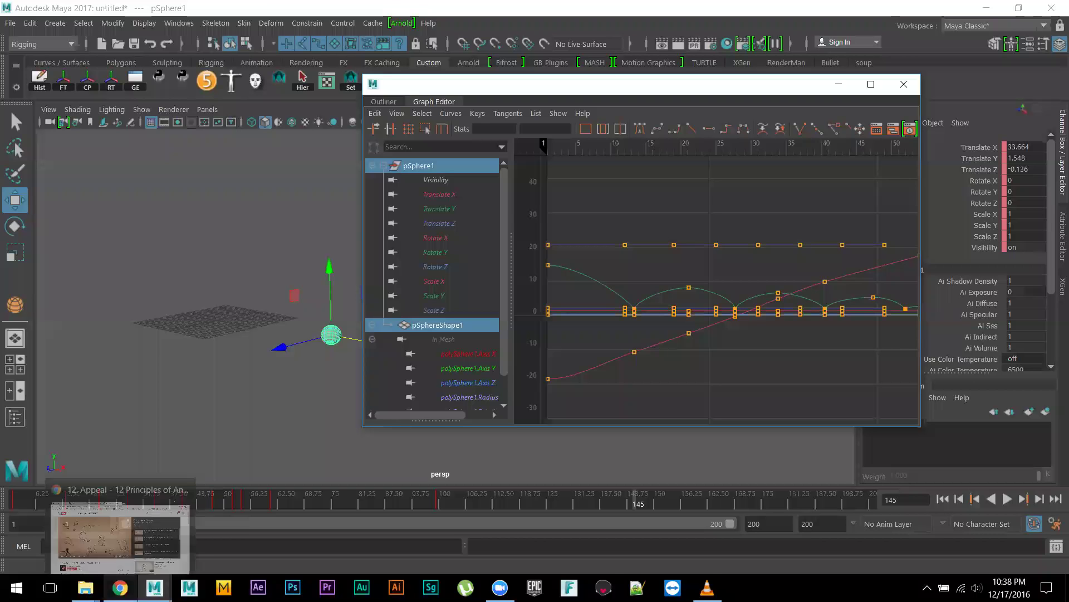
pyautogui.moveTo(85, 588)
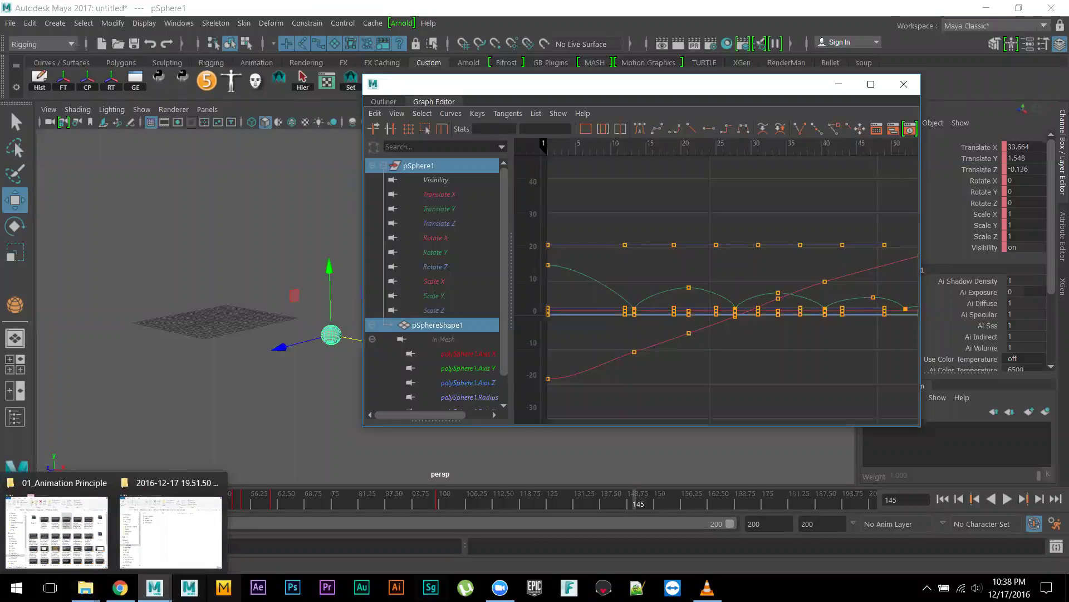
pyautogui.click(708, 587)
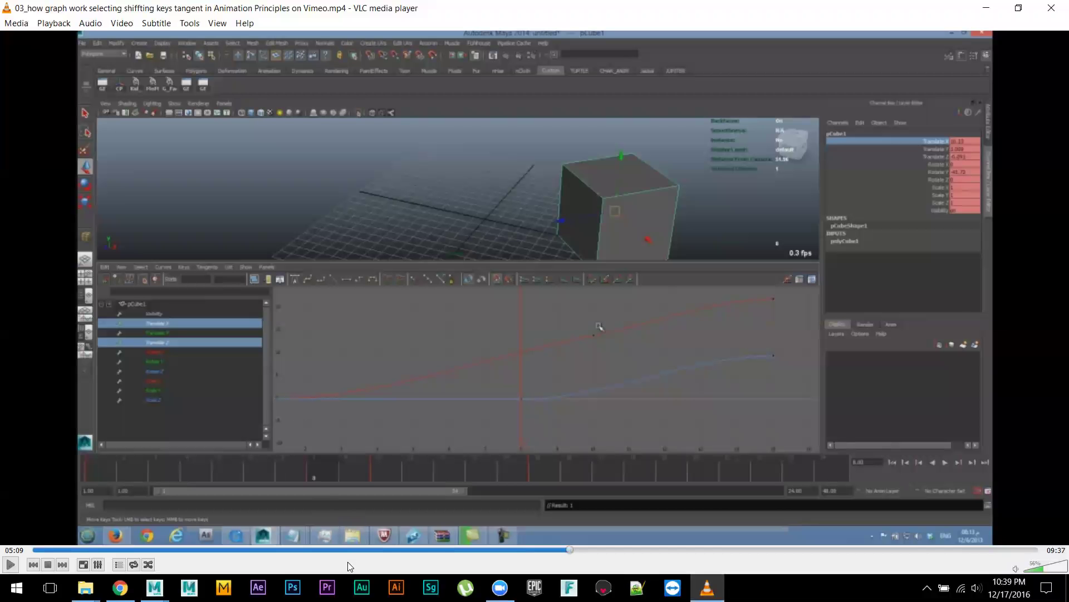
pyautogui.click(11, 564)
pyautogui.moveTo(608, 551); pyautogui.dragTo(785, 557)
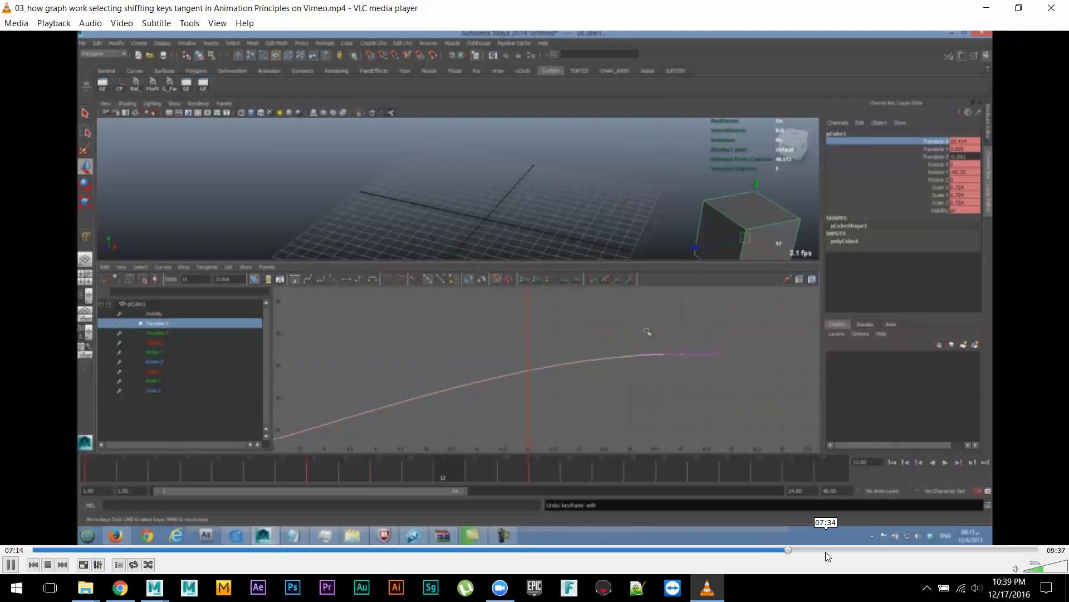
pyautogui.moveTo(825, 551); pyautogui.dragTo(872, 550)
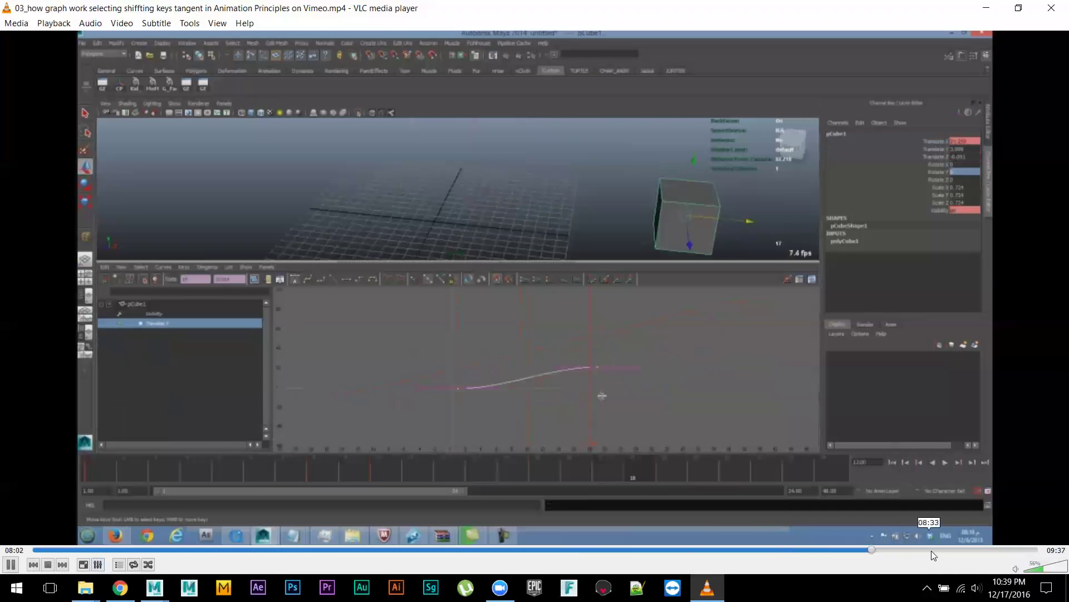
pyautogui.click(971, 552)
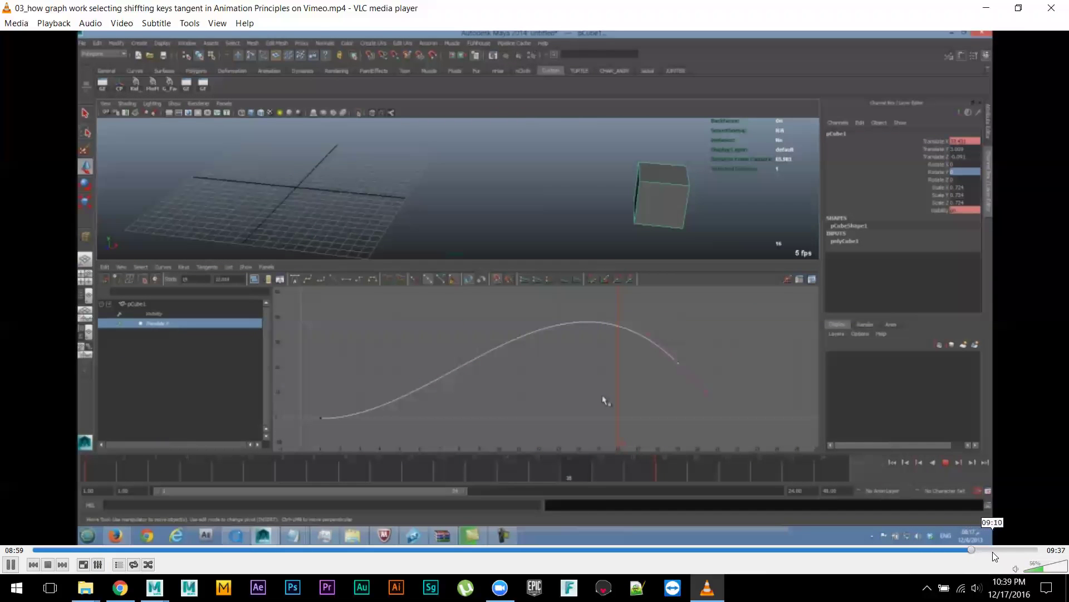
pyautogui.click(999, 551)
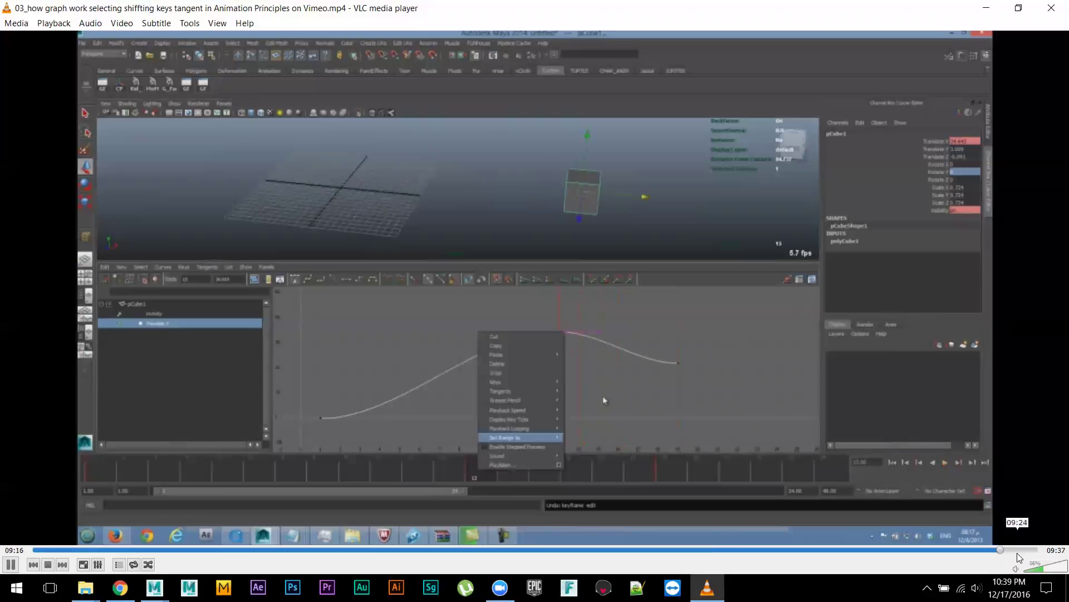
pyautogui.click(1022, 552)
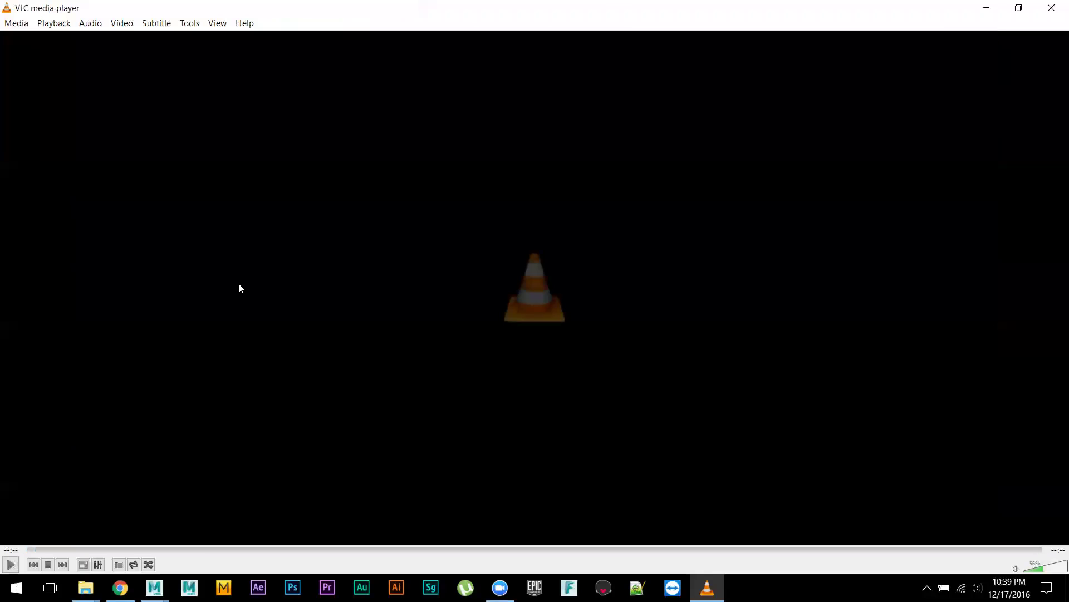
pyautogui.click(1054, 9)
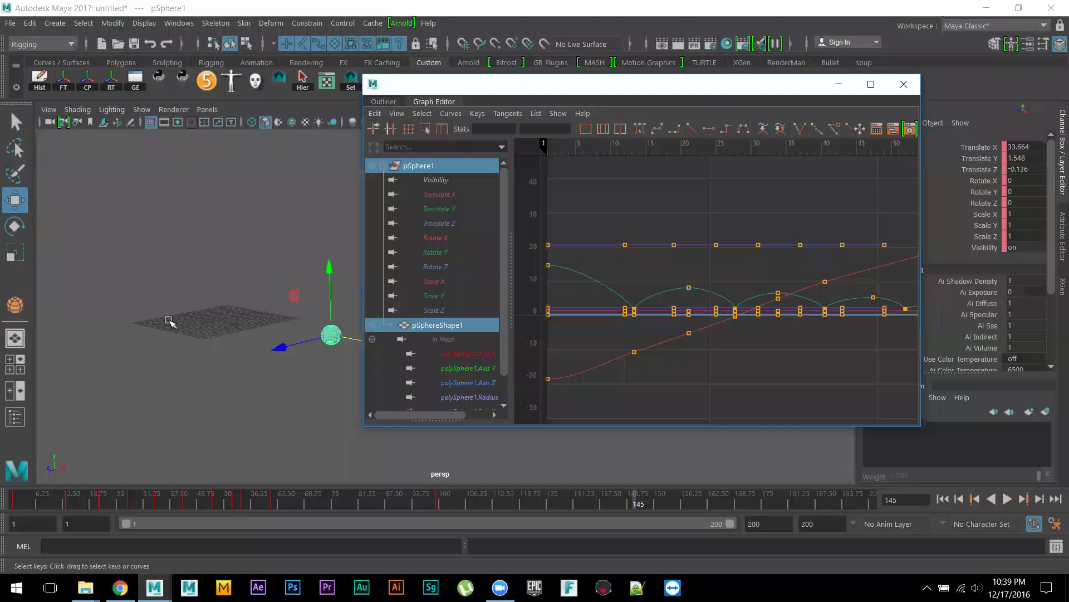
# Scrub and play the ball's motion between about frames 65 and 85 to examine its final roll.
pyautogui.moveTo(249, 505)
pyautogui.mouseDown()
pyautogui.moveTo(214, 505)
pyautogui.moveTo(282, 506)
pyautogui.moveTo(168, 502)
pyautogui.moveTo(292, 501)
pyautogui.mouseUp()
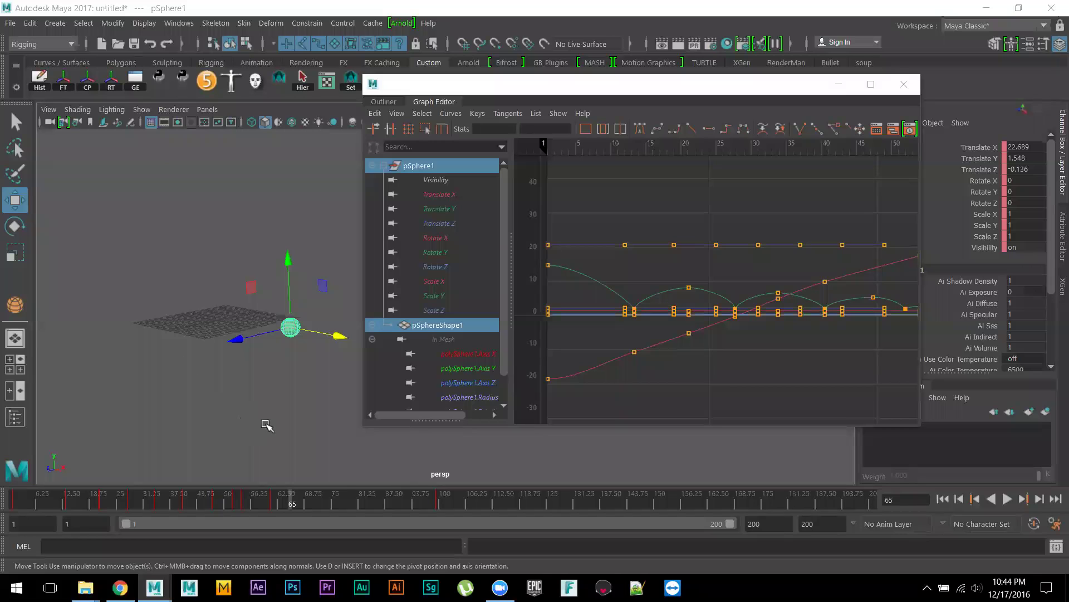
pyautogui.hotkey('alt', 'v')
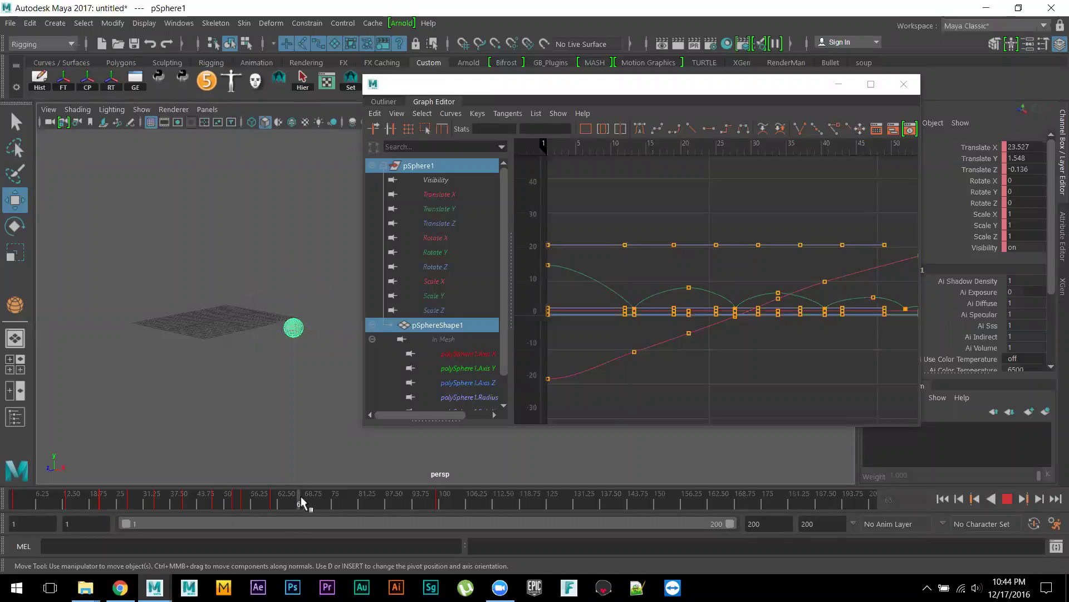
pyautogui.moveTo(350, 498)
pyautogui.mouseDown()
pyautogui.moveTo(39, 497)
pyautogui.moveTo(376, 482)
pyautogui.mouseUp()
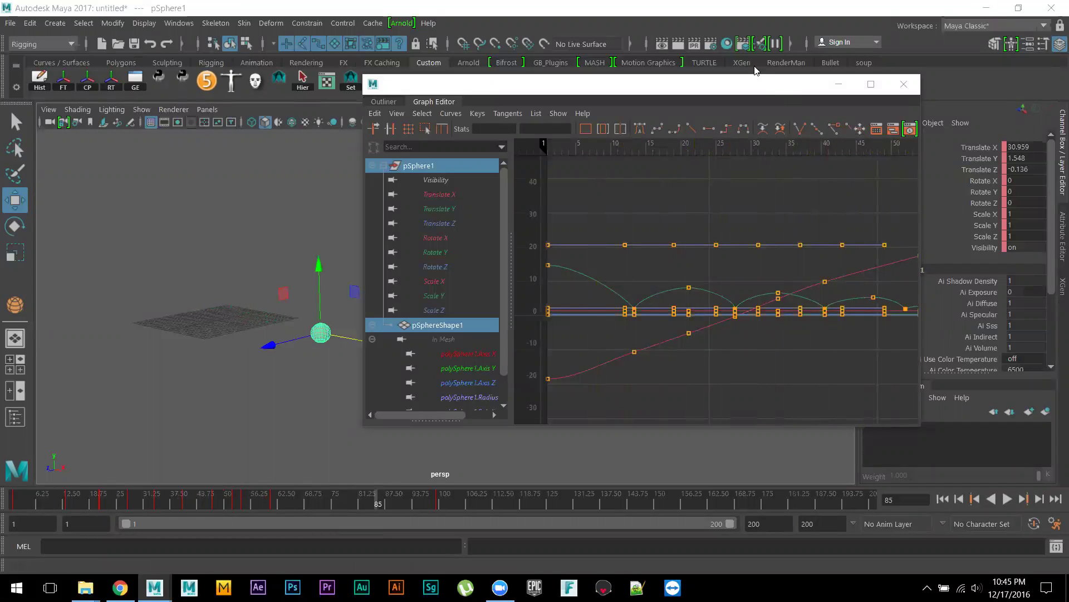